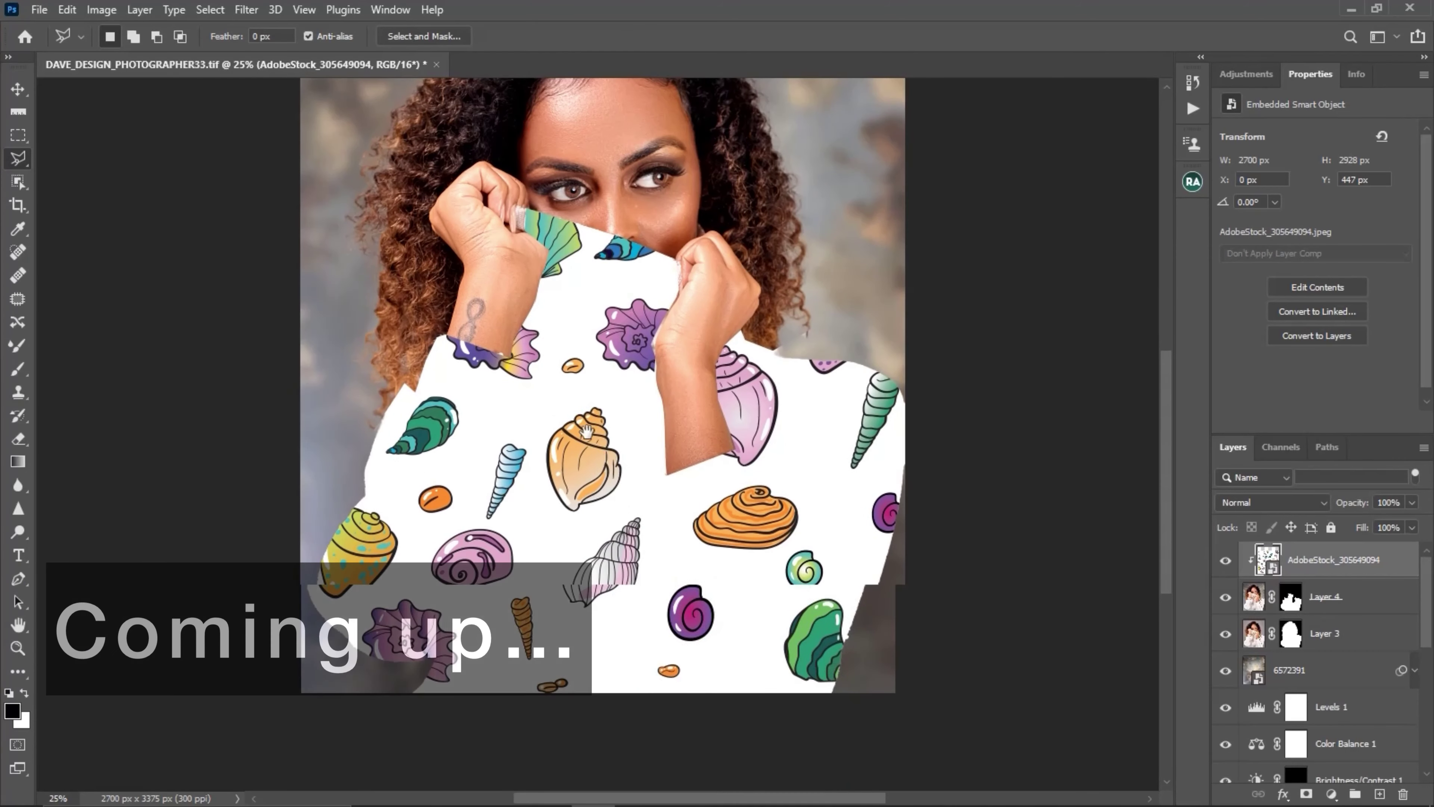
Activate Layer 4's mask for brushing with black as the foreground colour and open the layer blend mode choices
click(328, 598)
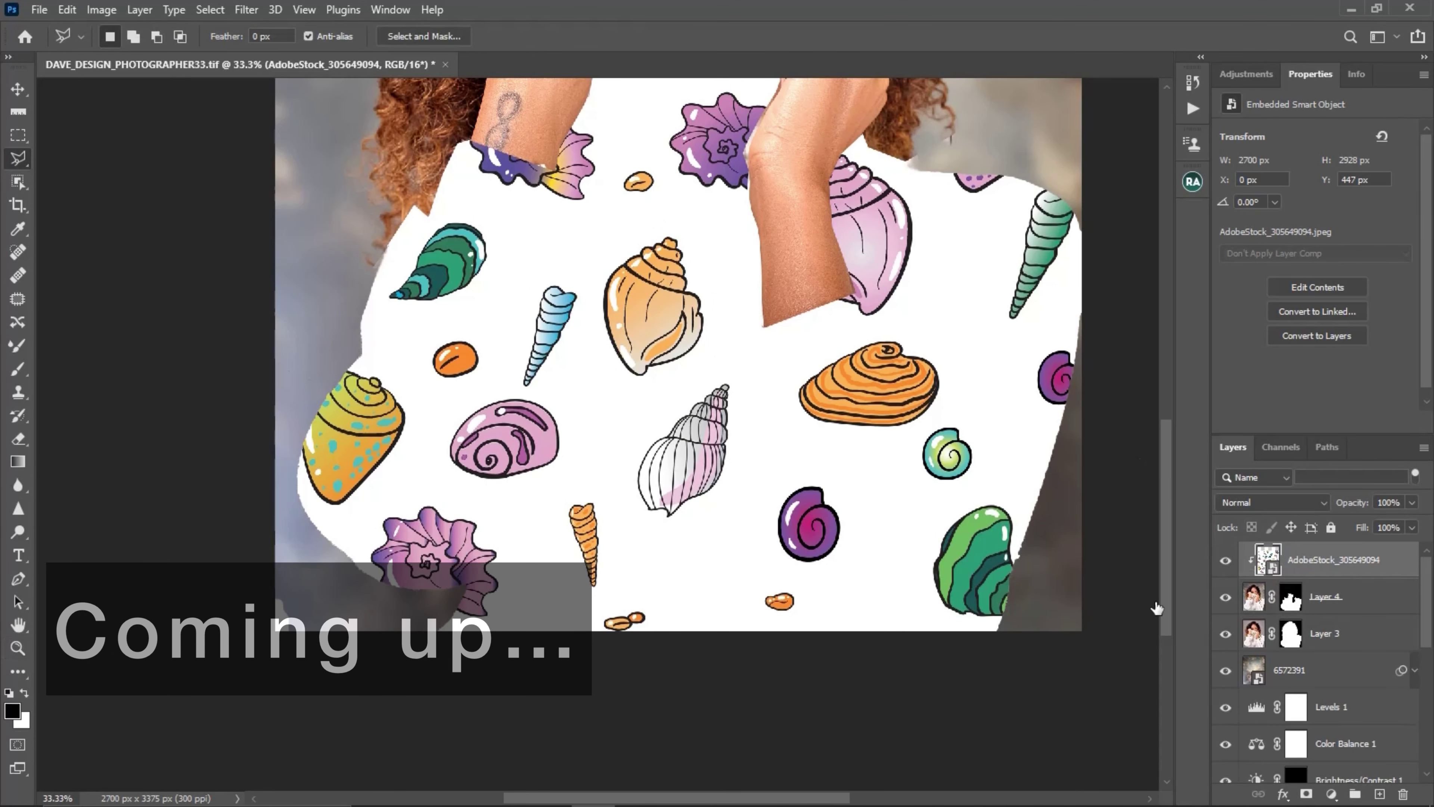
click(1290, 597)
key(b)
key(x)
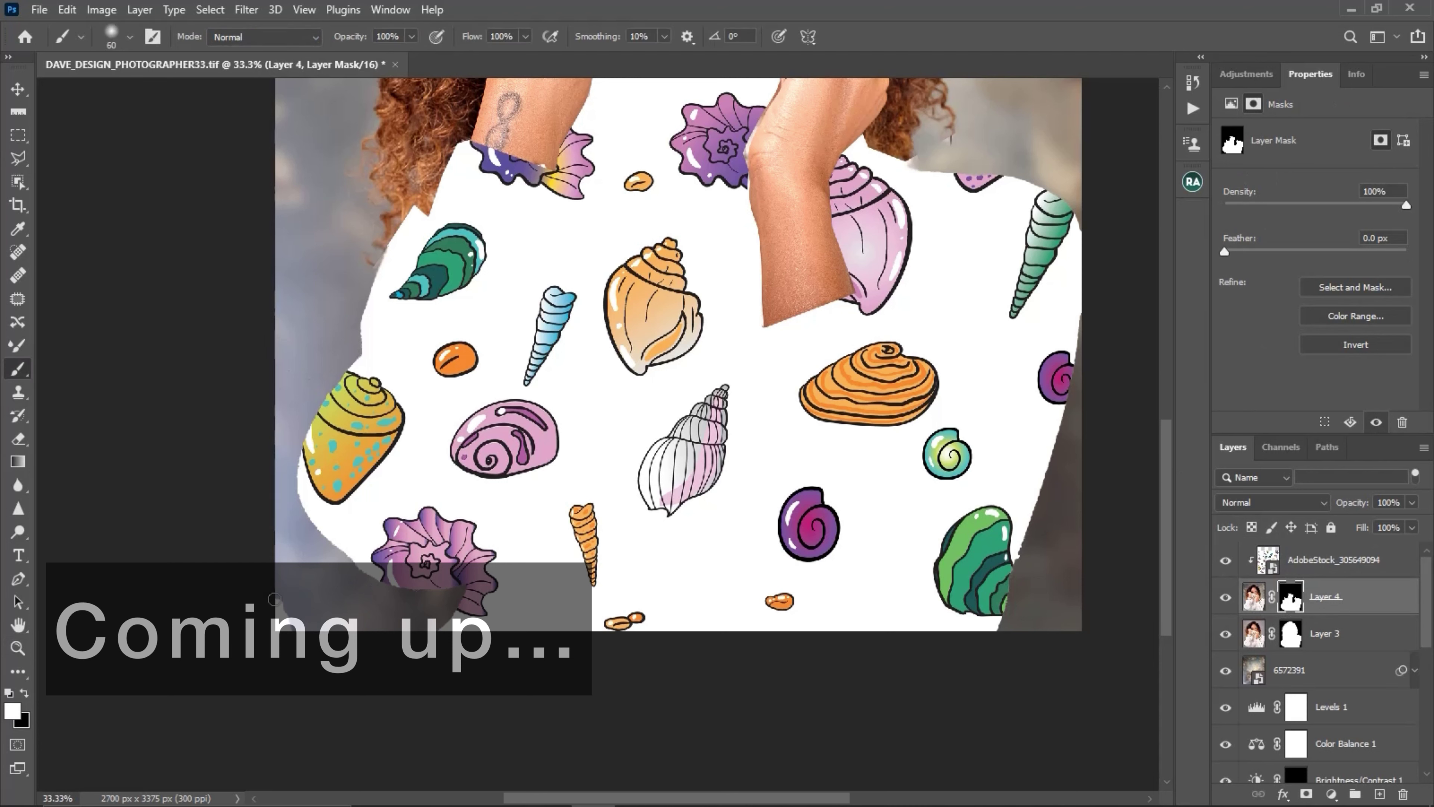
key(x)
key(z)
alt+click(446, 621)
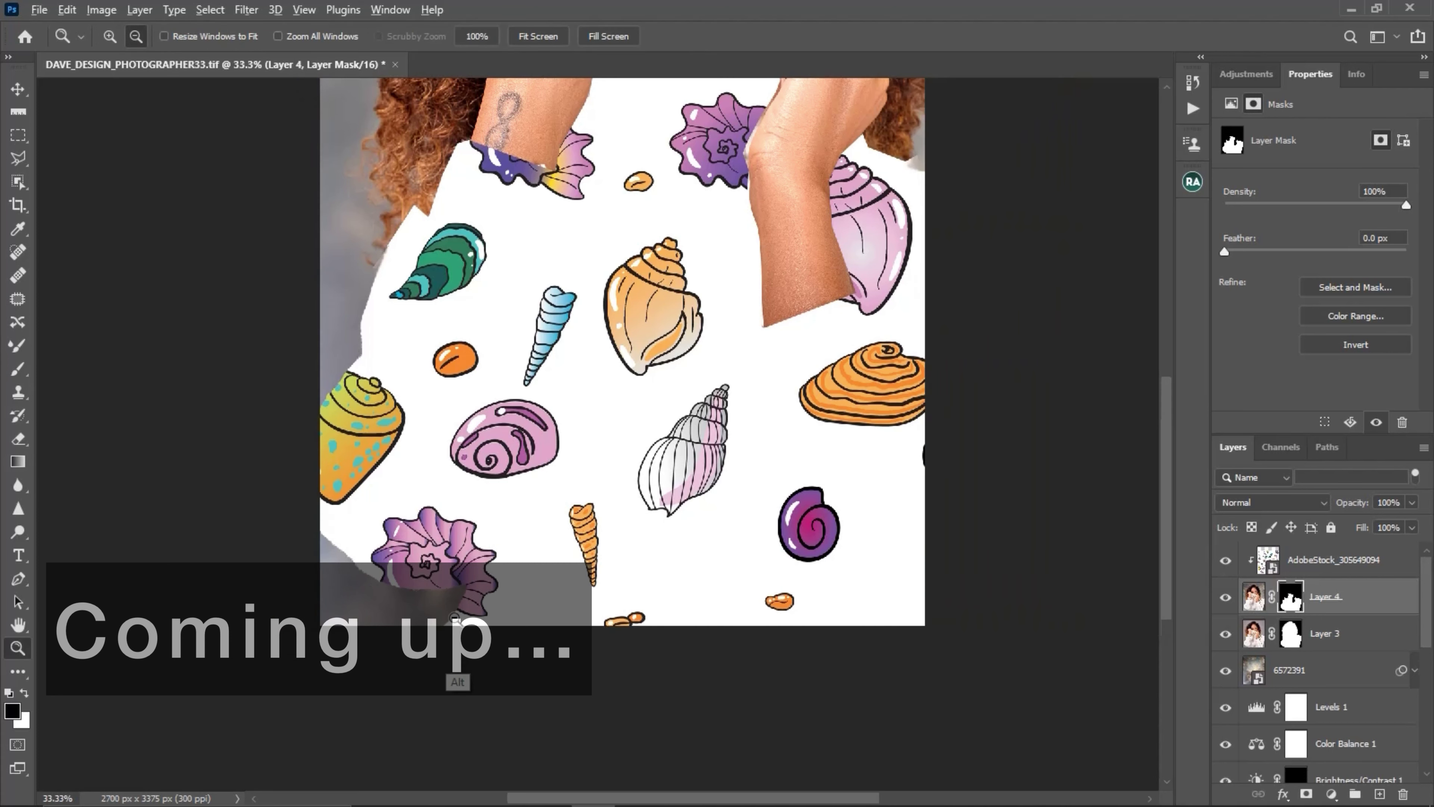
drag(457, 650, 578, 402)
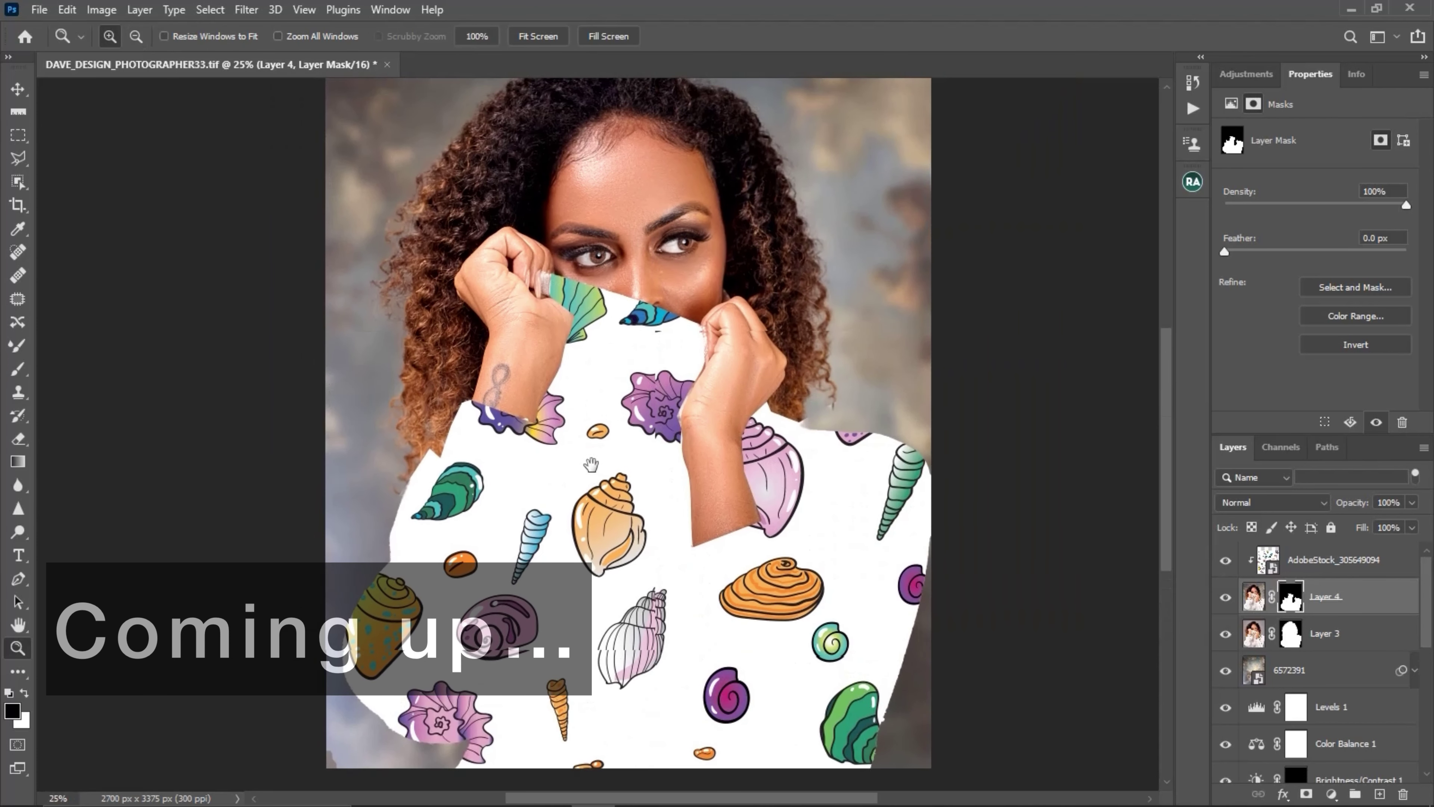
click(1277, 504)
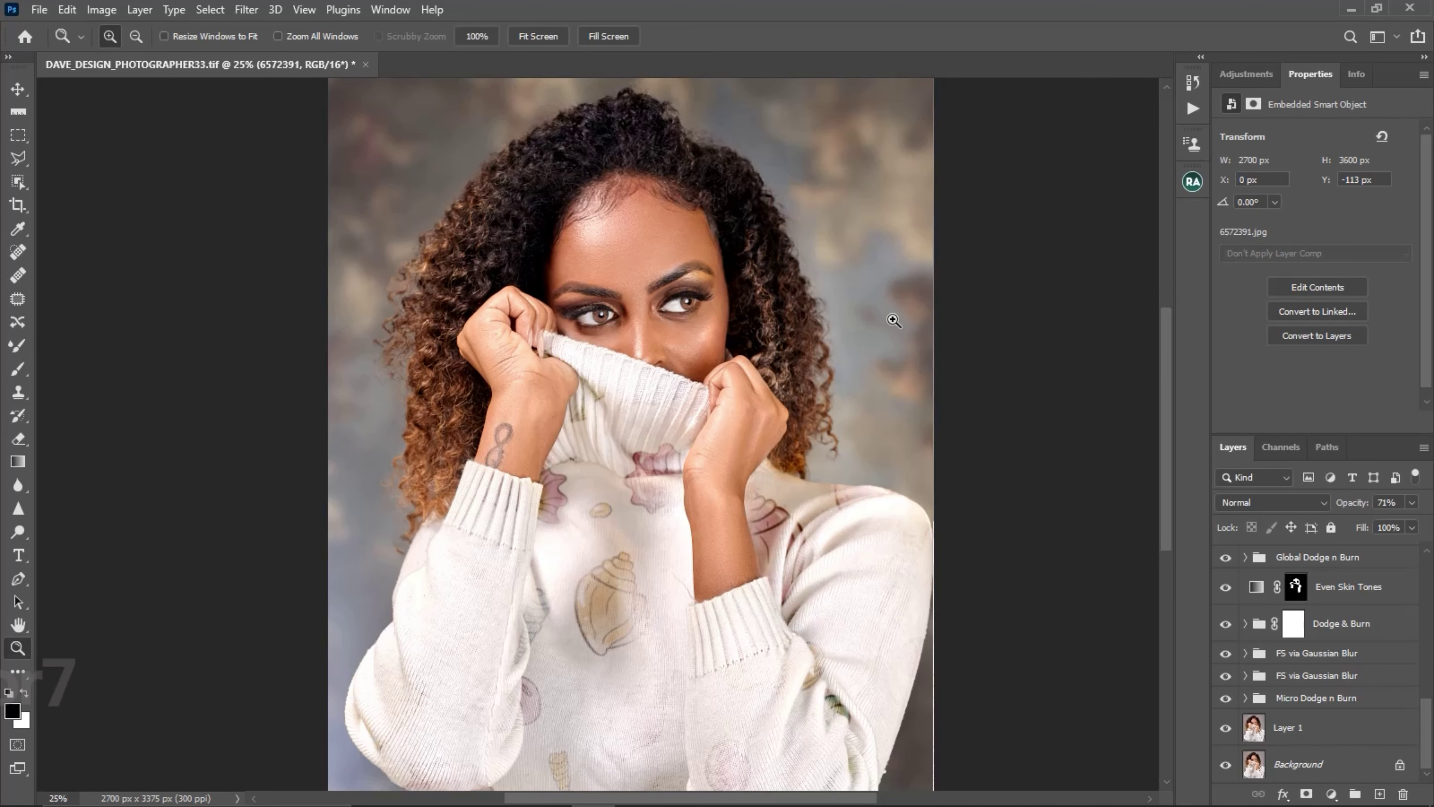
Compare the finished edit with the original by isolating the Background layer and restoring all the other layers
key(alt)
alt+click(1225, 765)
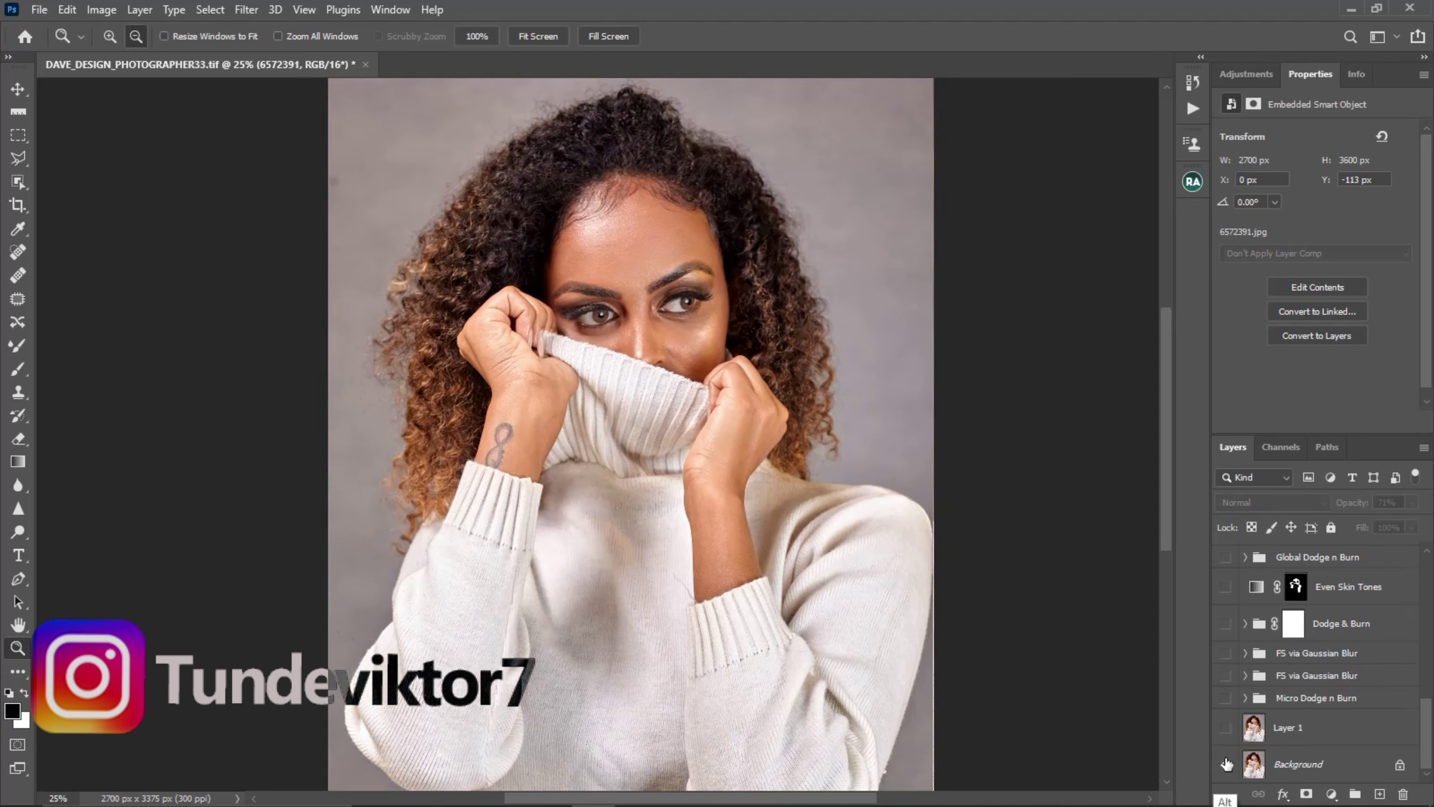
alt+click(1225, 765)
alt+click(1225, 765)
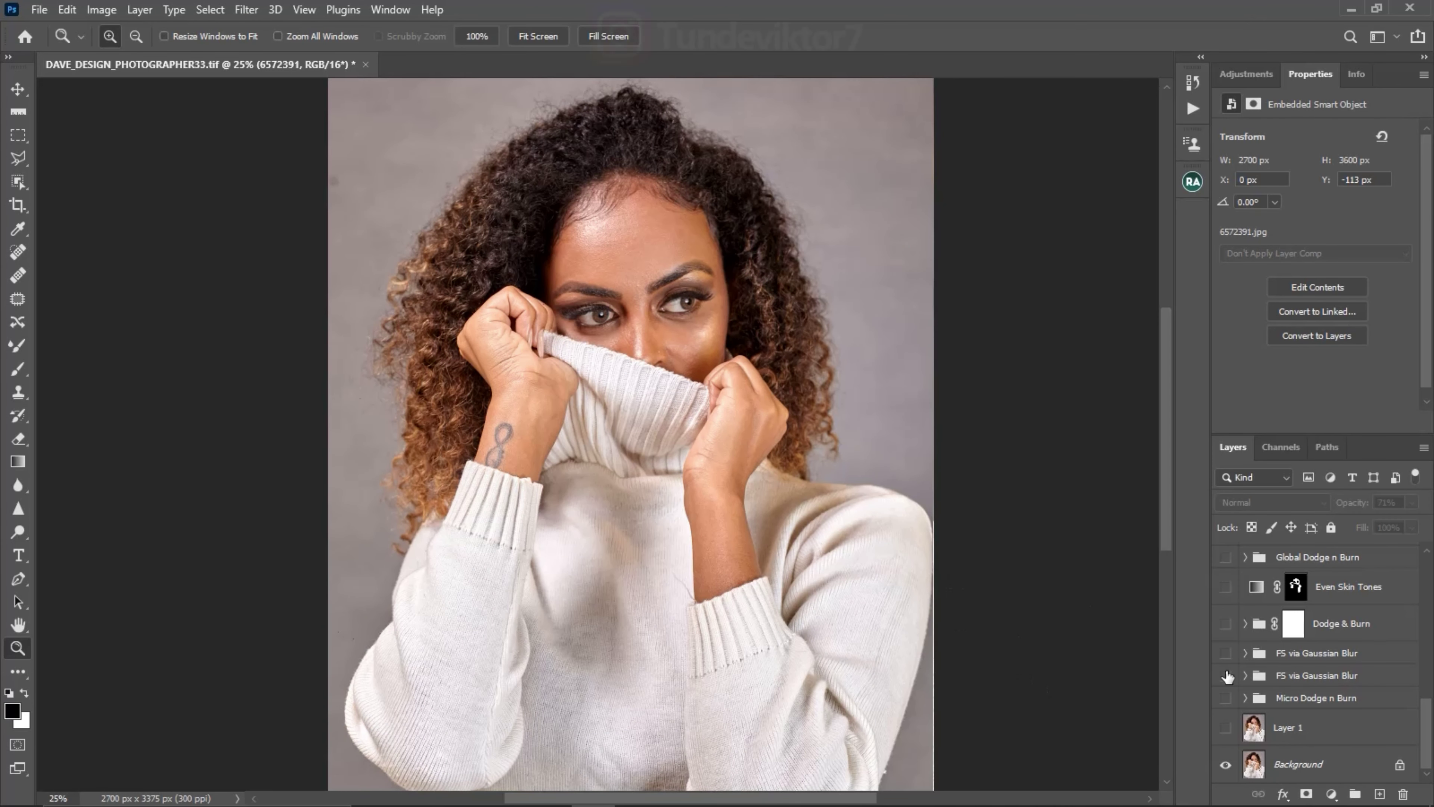
key(alt)
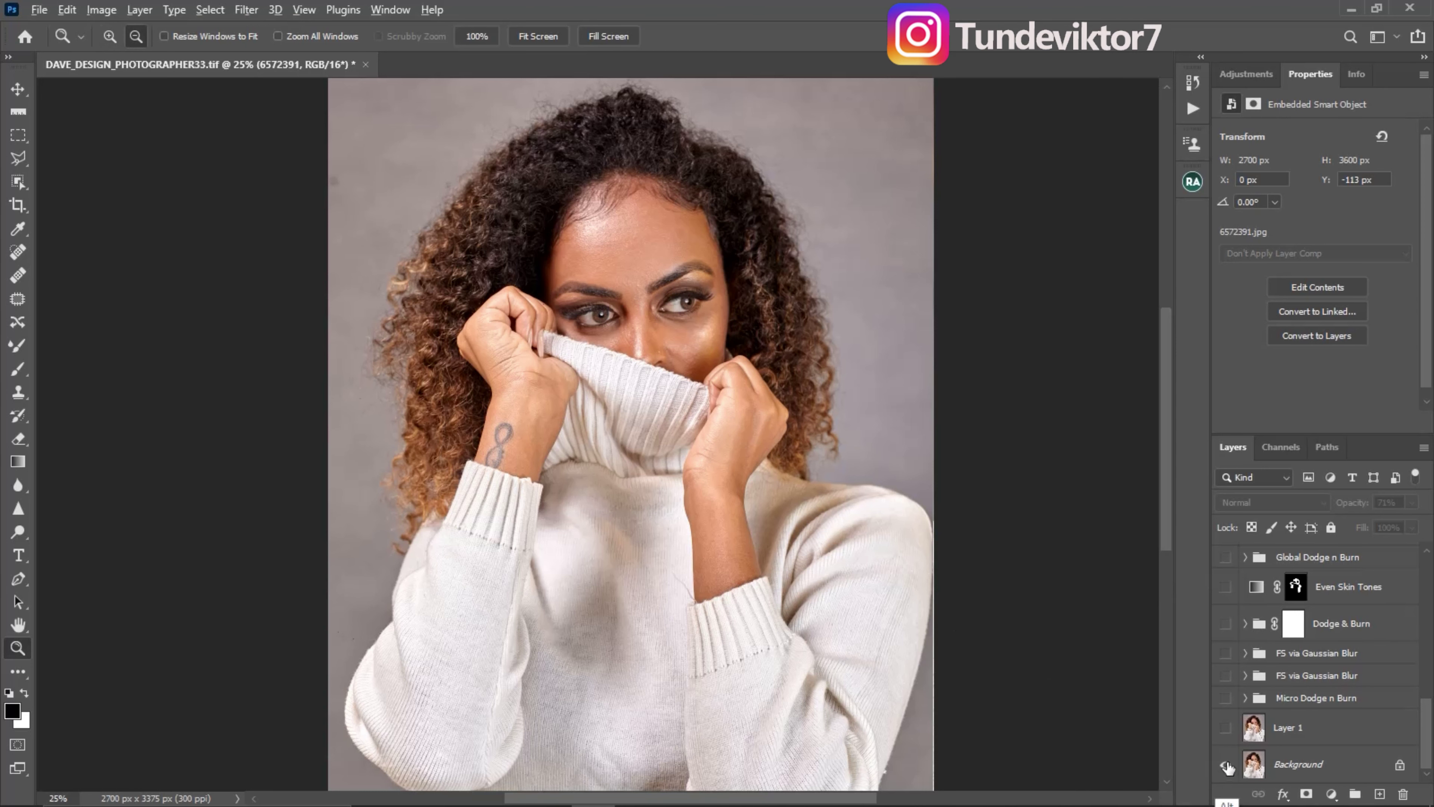
alt+click(1225, 764)
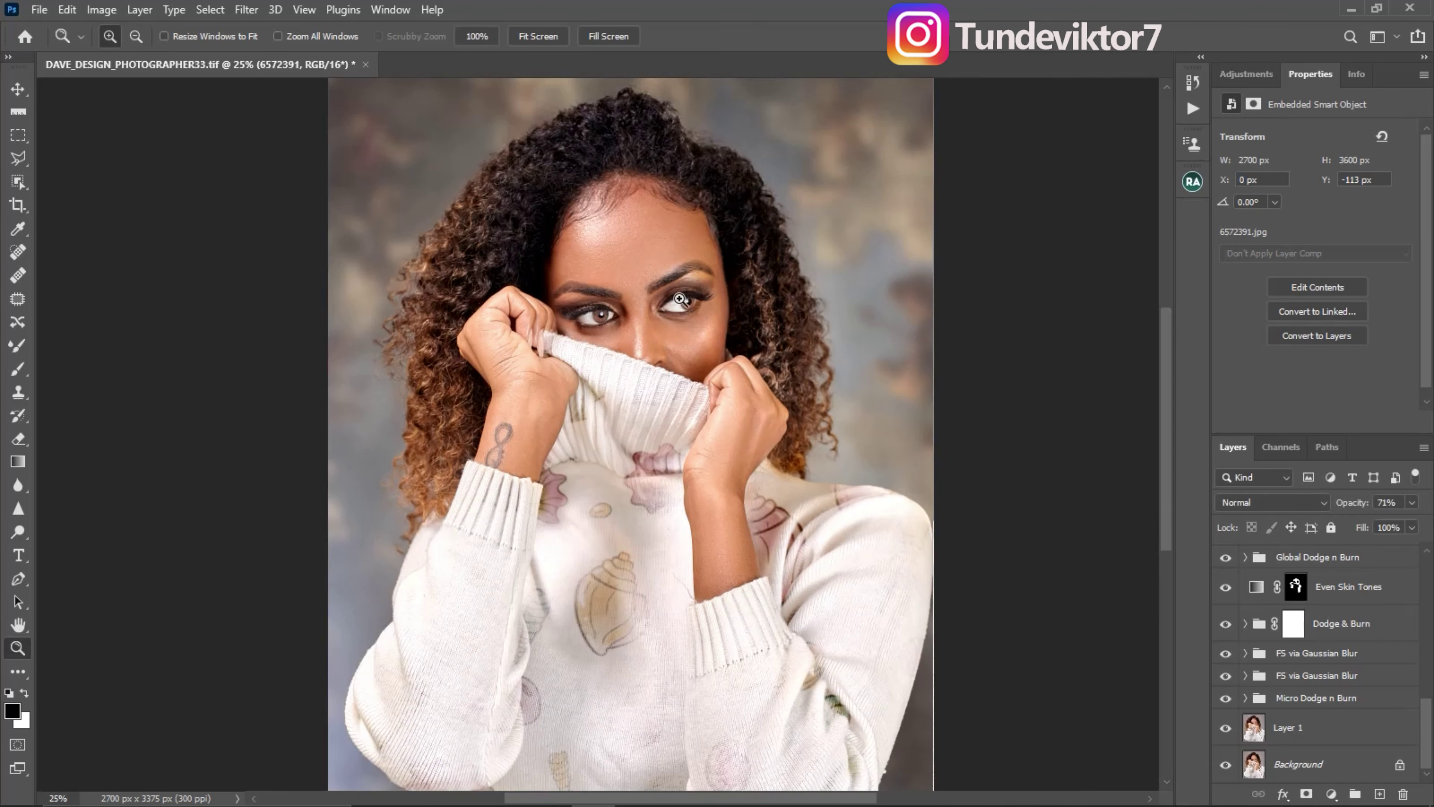
Remove all the layers above the Background to start from the original photo, and duplicate the Background layer
key(alt+])
scroll(1416, 745, down, 3)
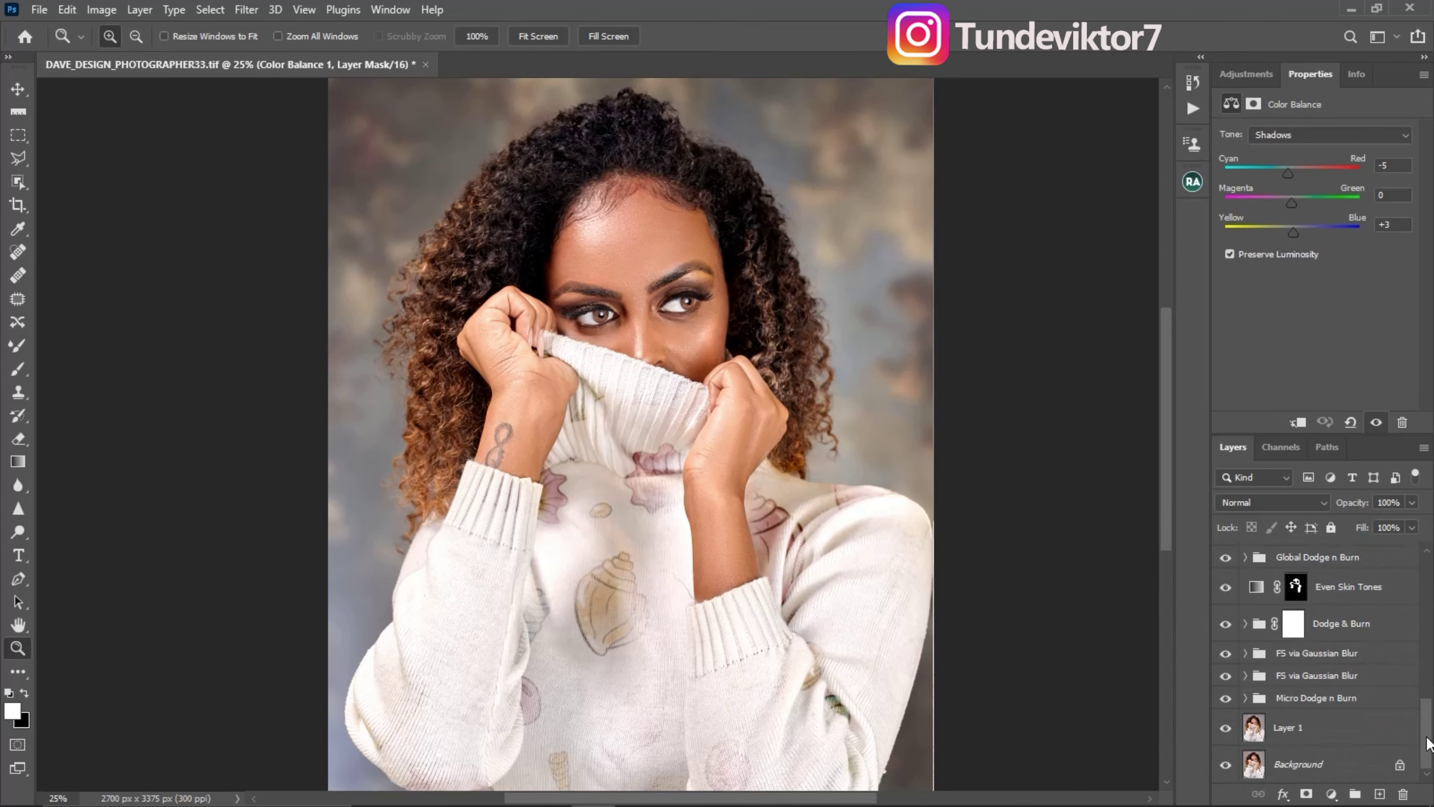
drag(1428, 743, 1429, 607)
key(alt+.)
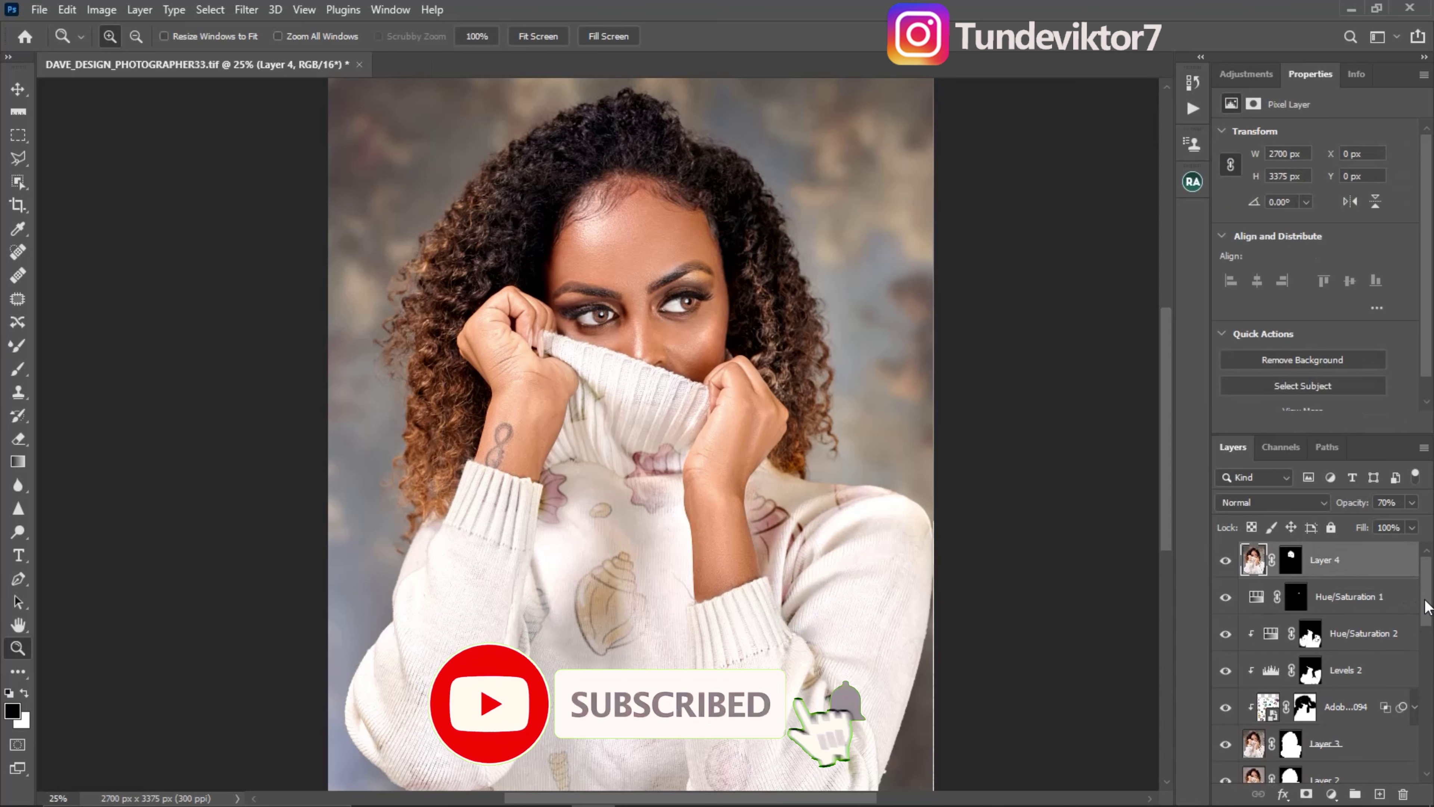
scroll(1355, 650, down, 10)
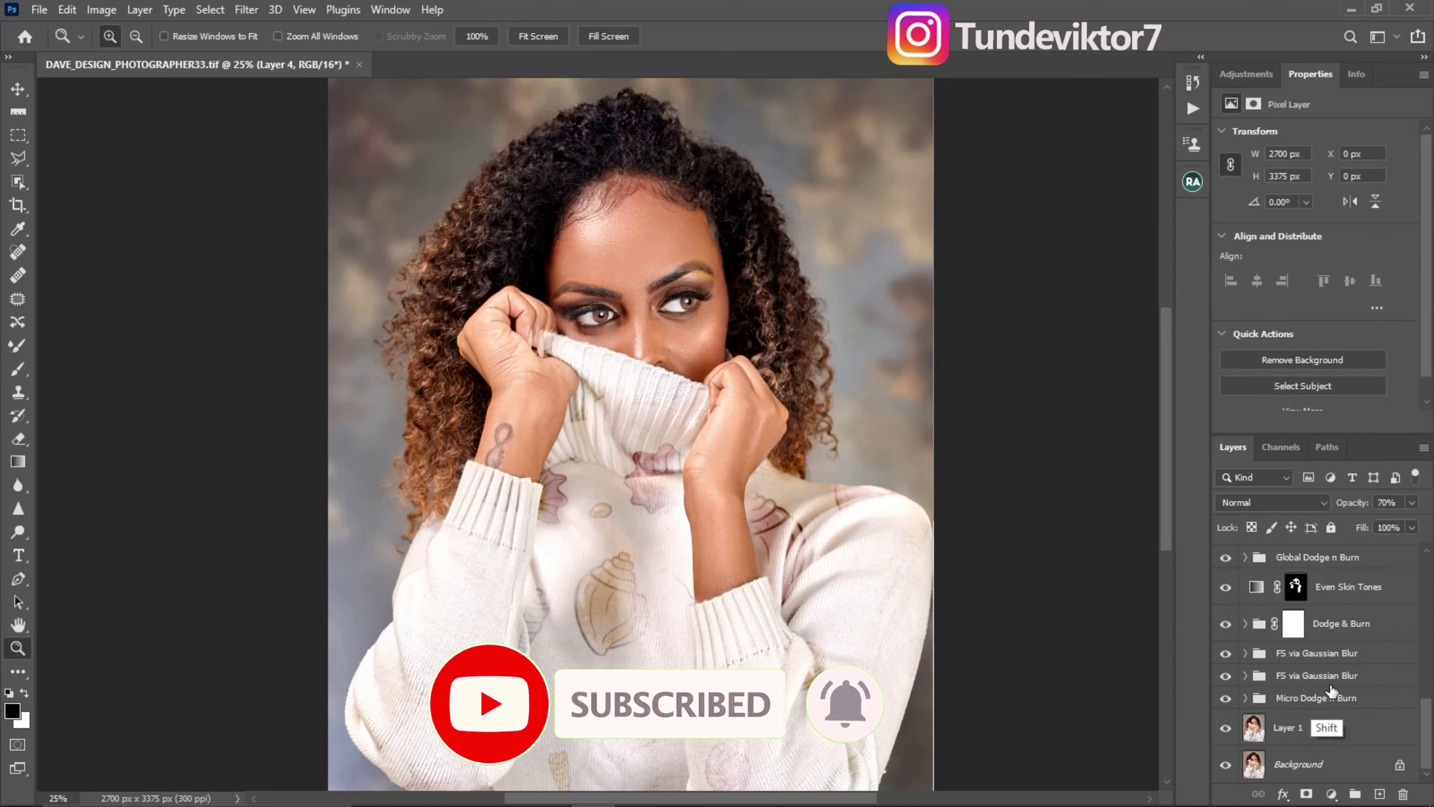
shift+click(1310, 767)
key(ctrl+e)
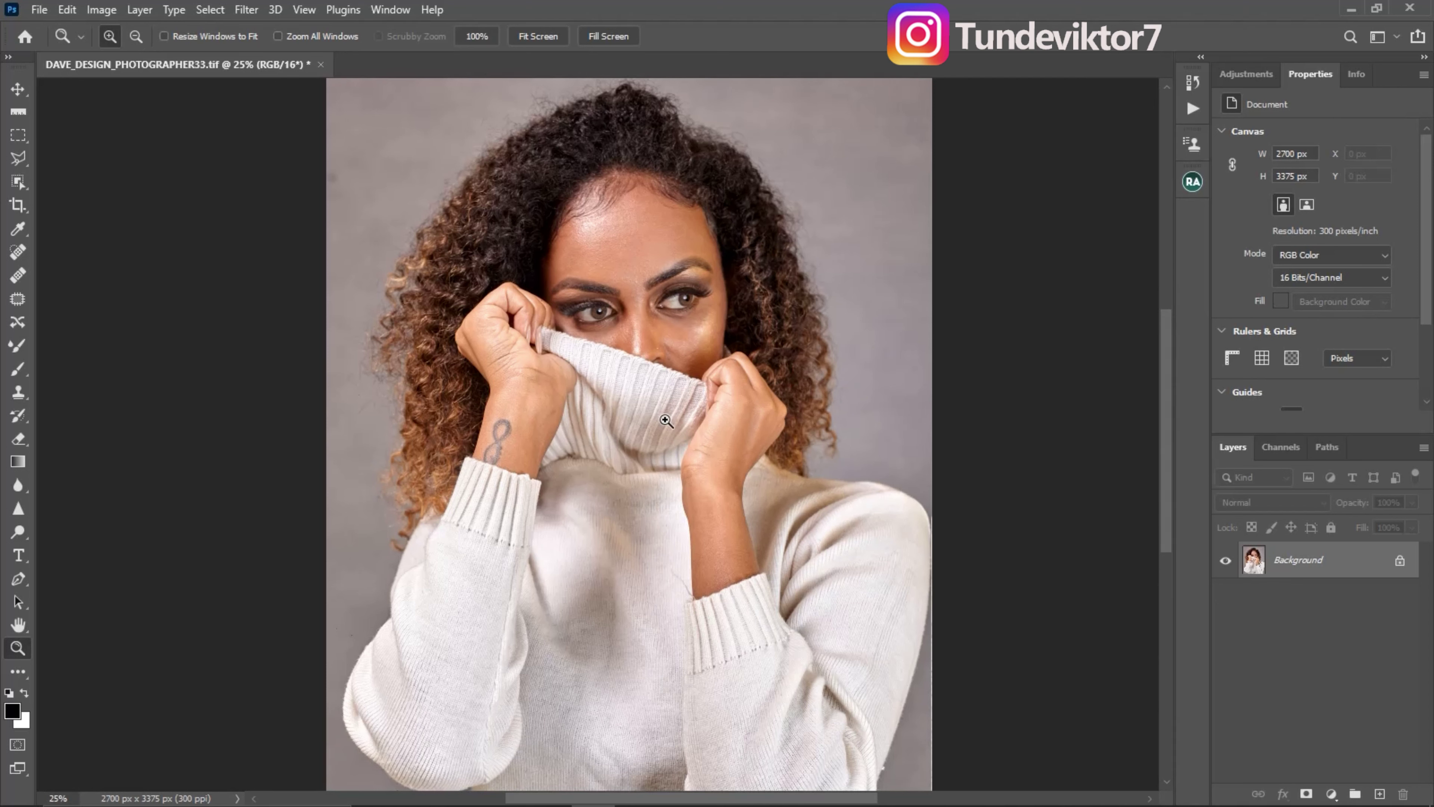
key(ctrl+j)
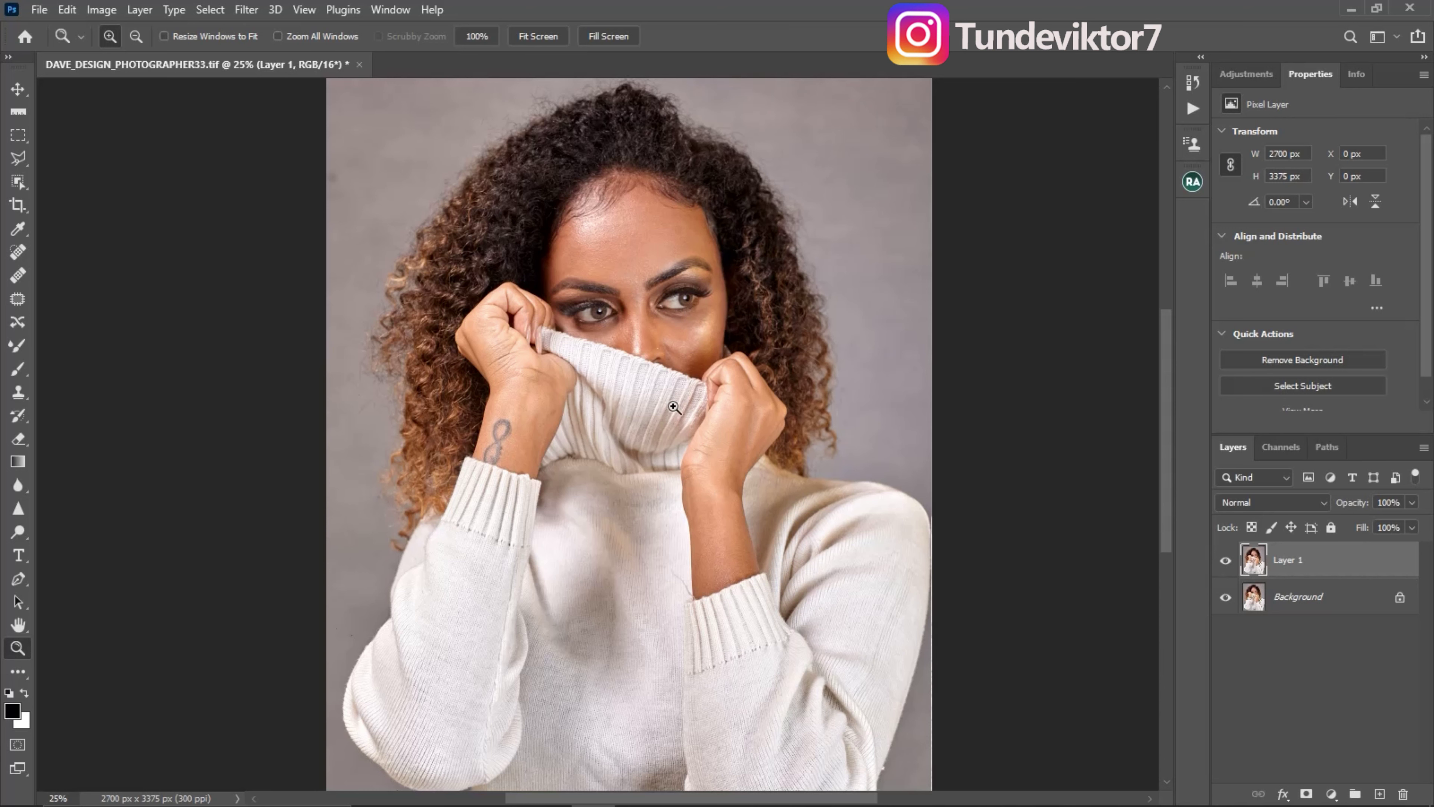
Run the Beauty Retouch frequency separation via Gaussian Blur on Layer 1 with a radius of 7 pixels
click(652, 293)
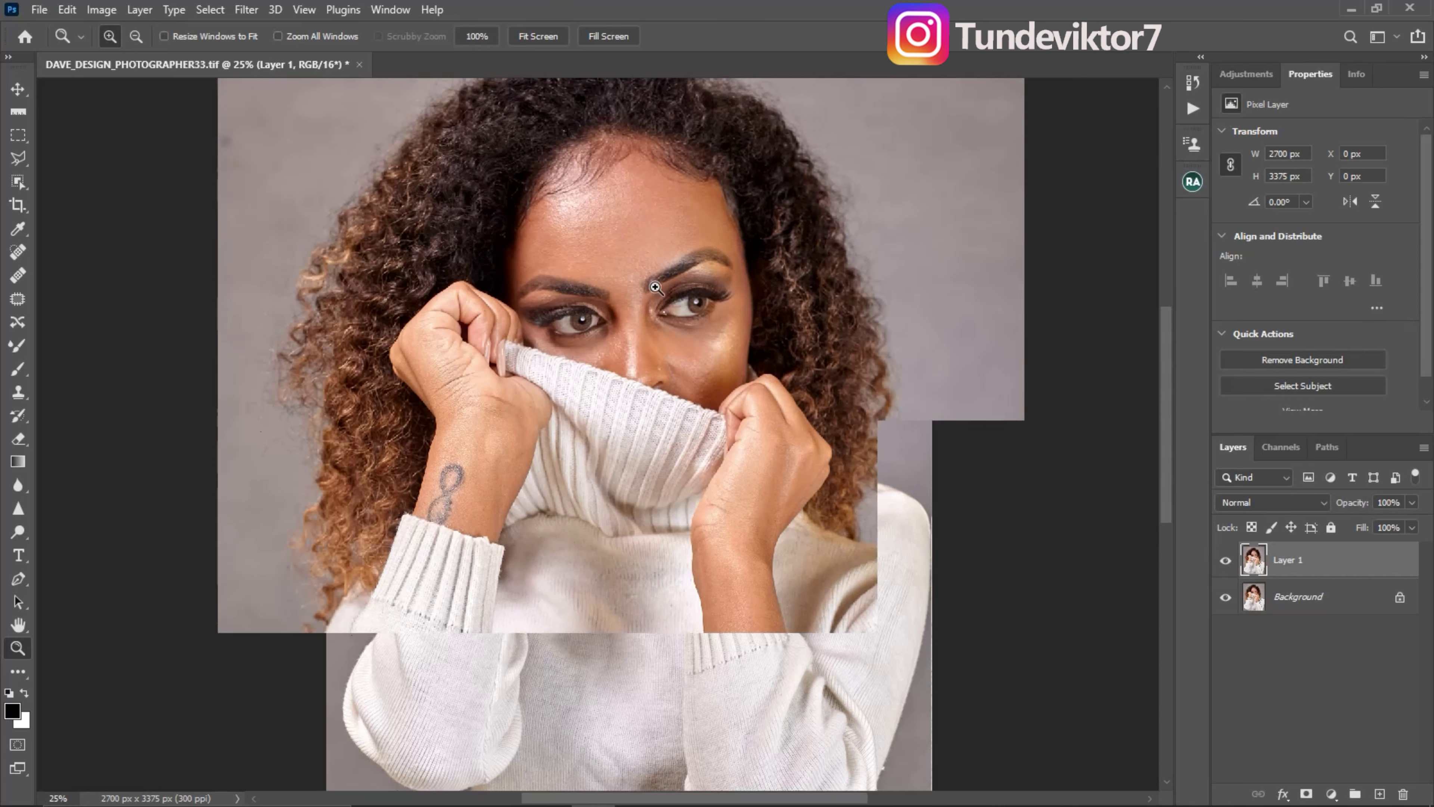
click(655, 317)
click(636, 288)
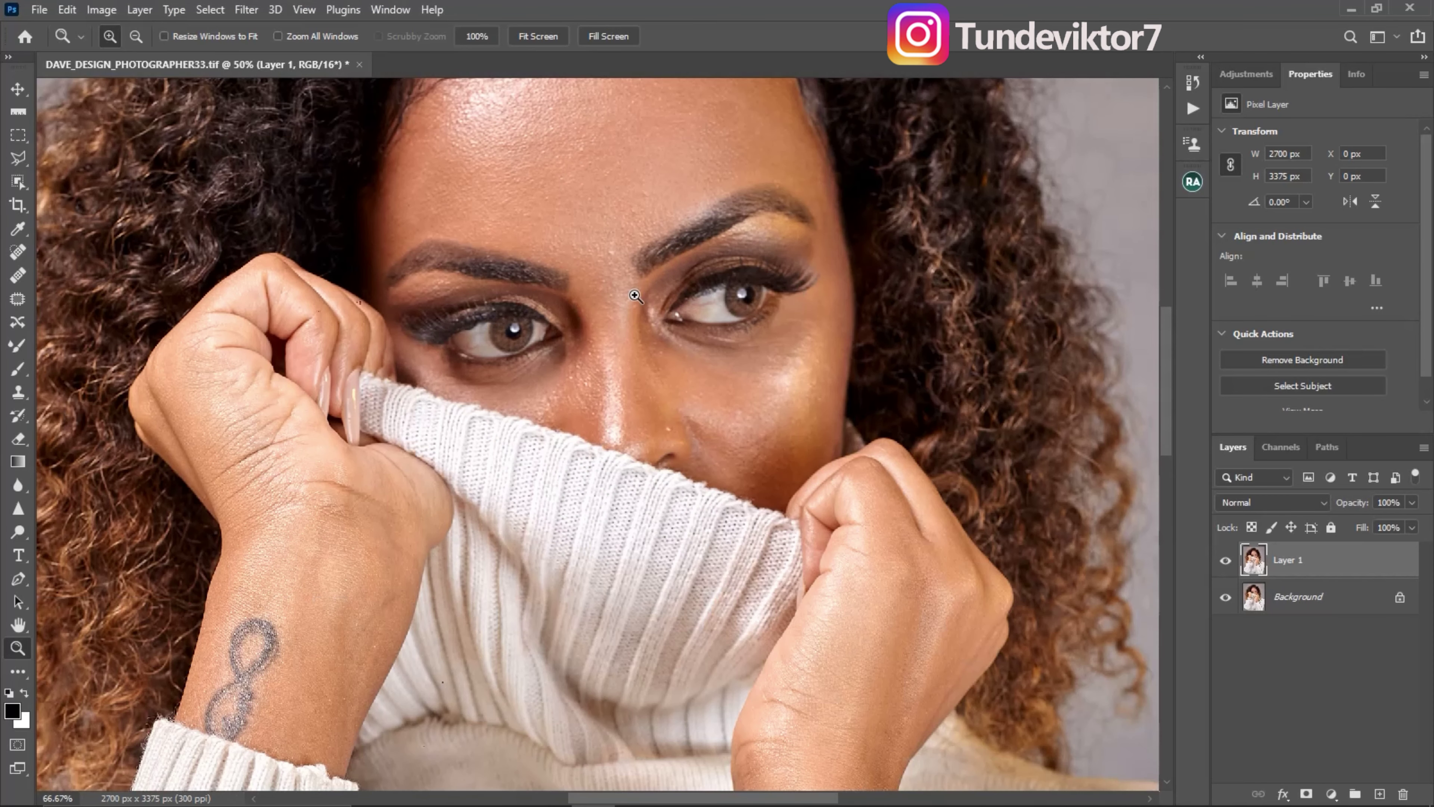
alt+click(648, 440)
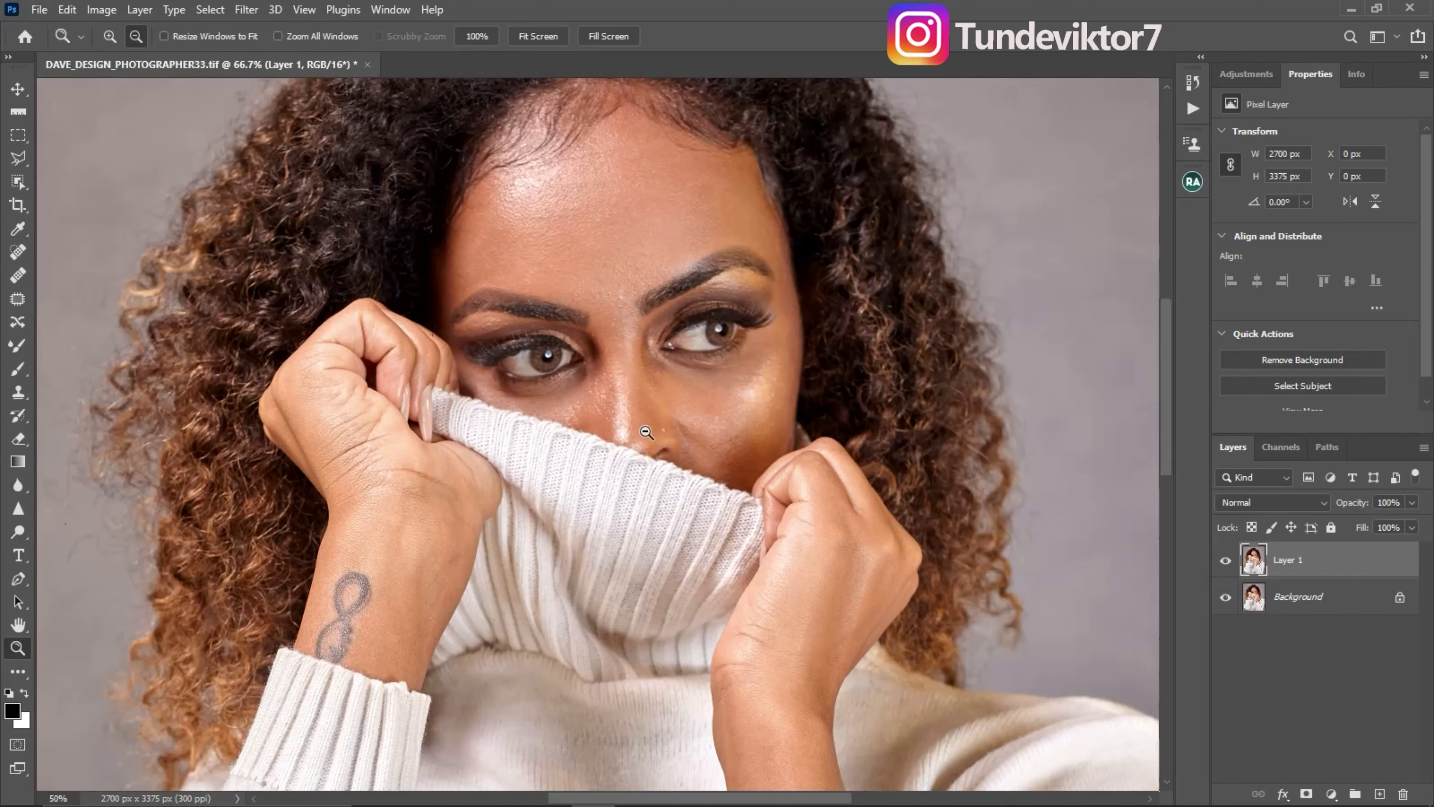
click(652, 439)
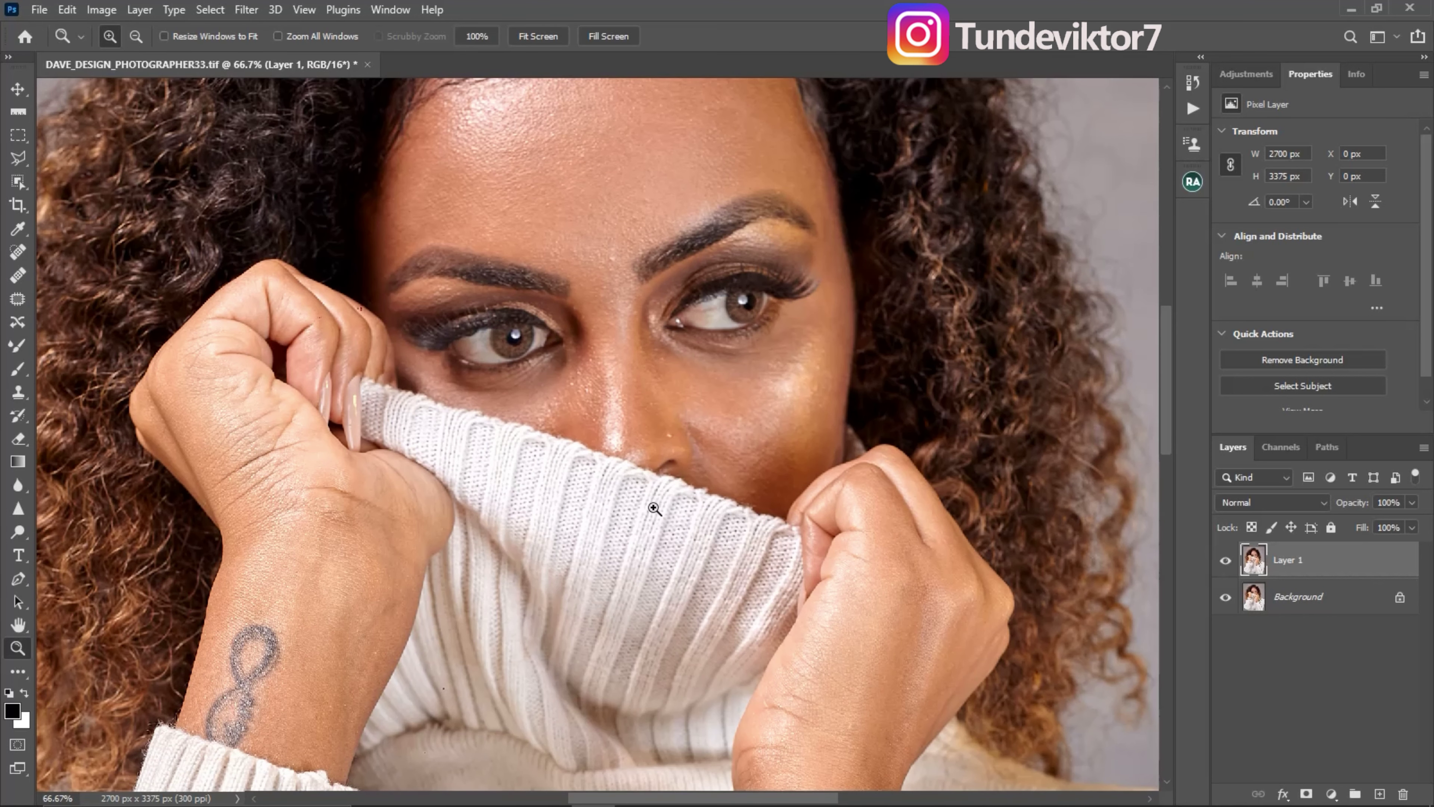
alt+click(734, 415)
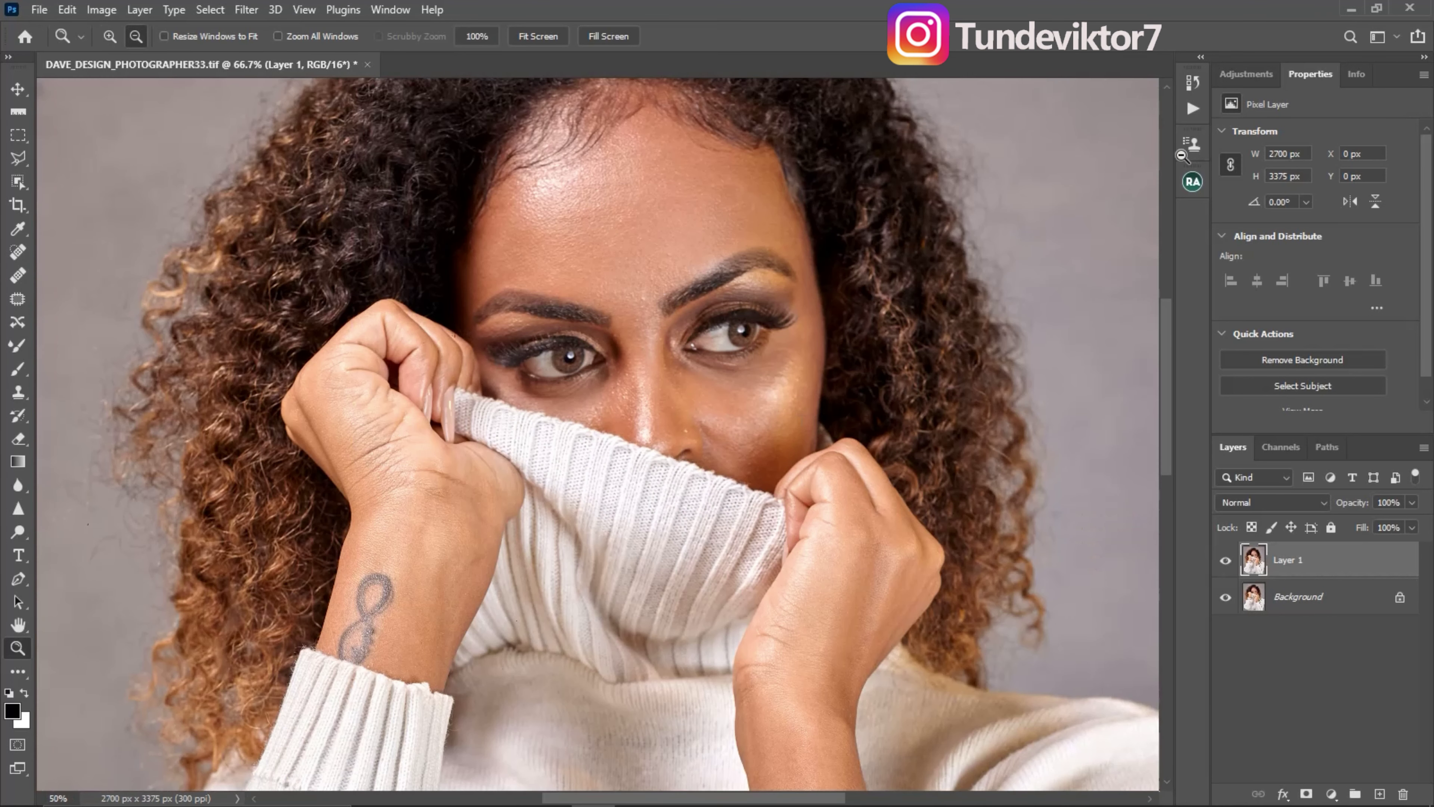
click(1192, 182)
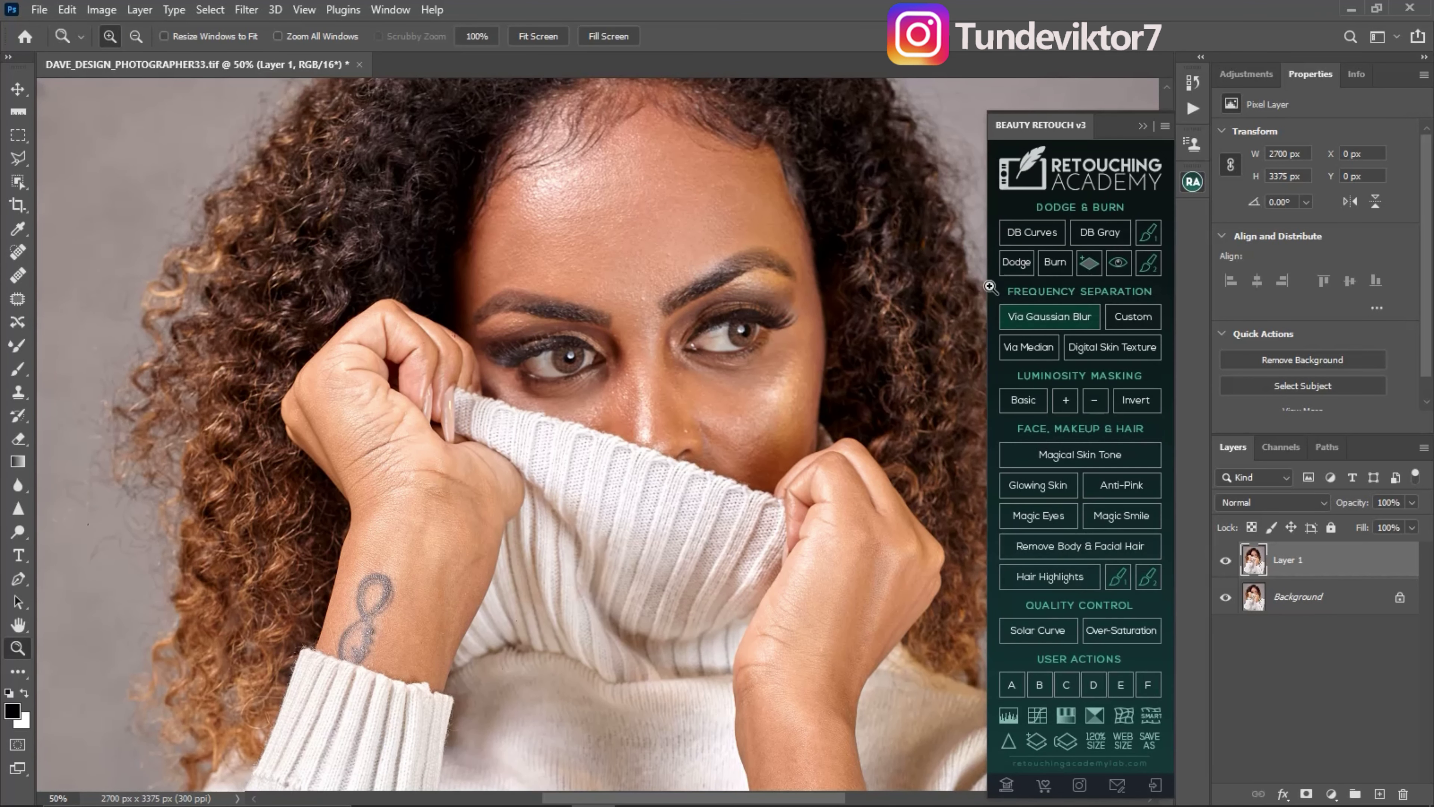
click(1008, 316)
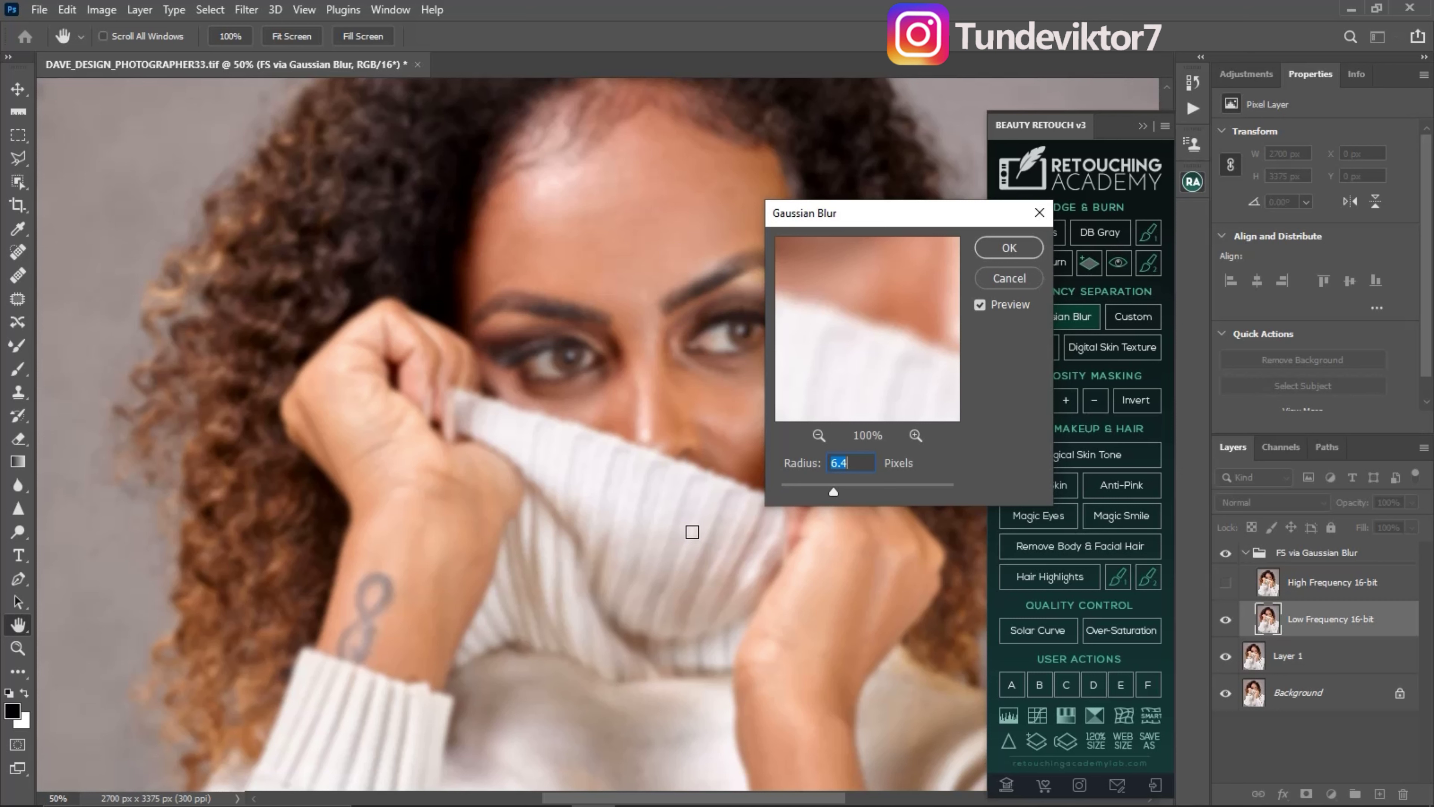
text(7)
click(1026, 254)
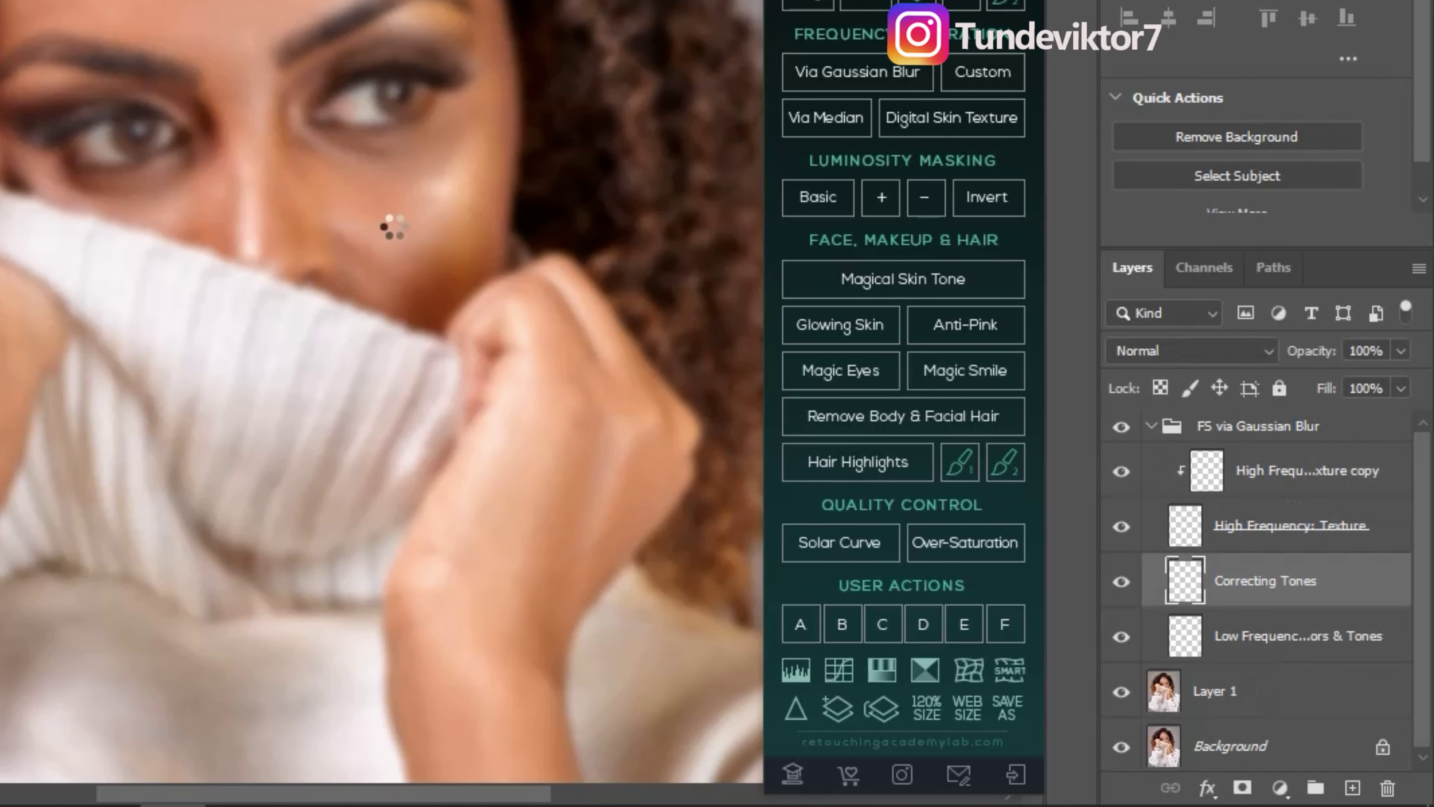
Make the High Frequency: Texture copy layer active and choose the Clone Stamp tool for texture cleanup
ctrl+click(1203, 474)
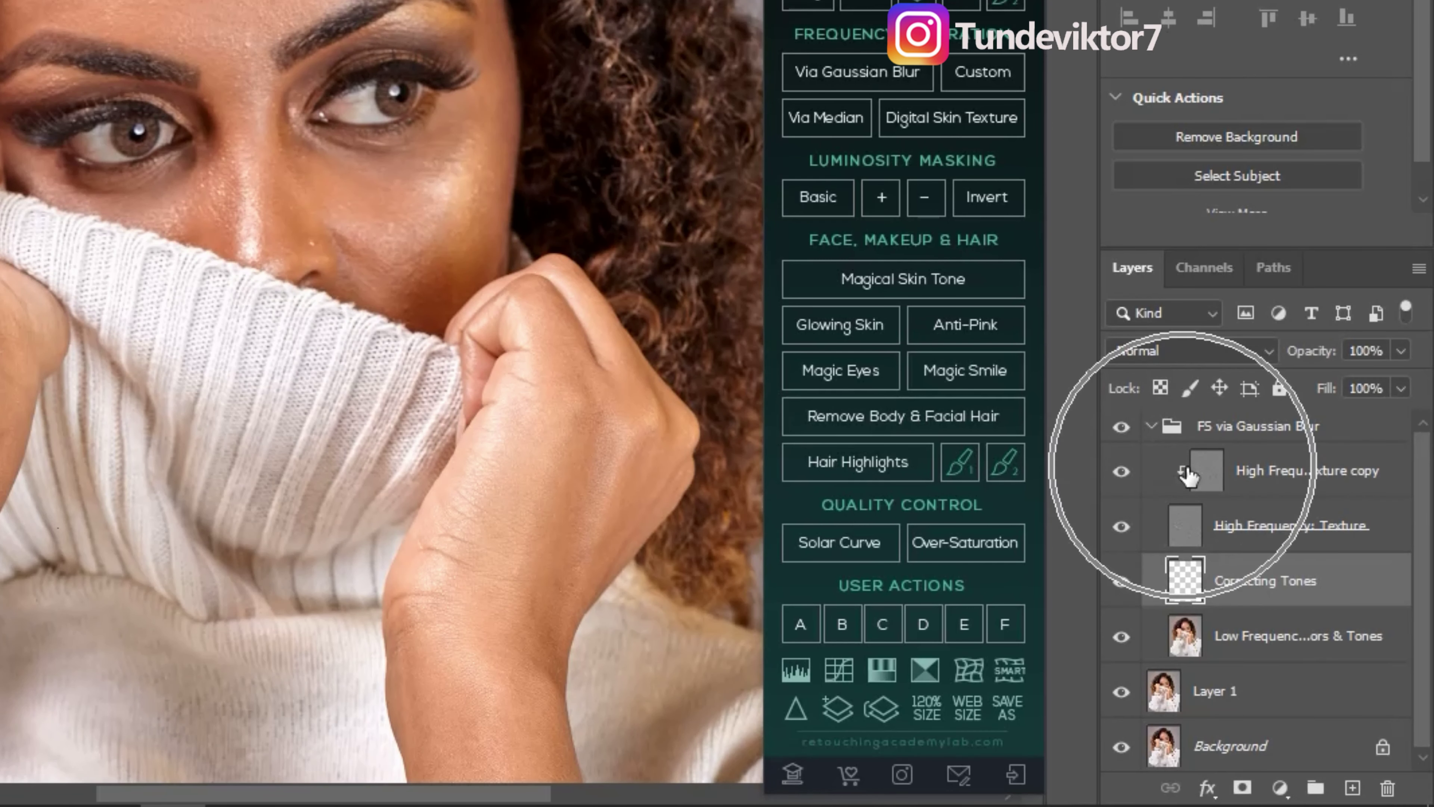
click(1205, 477)
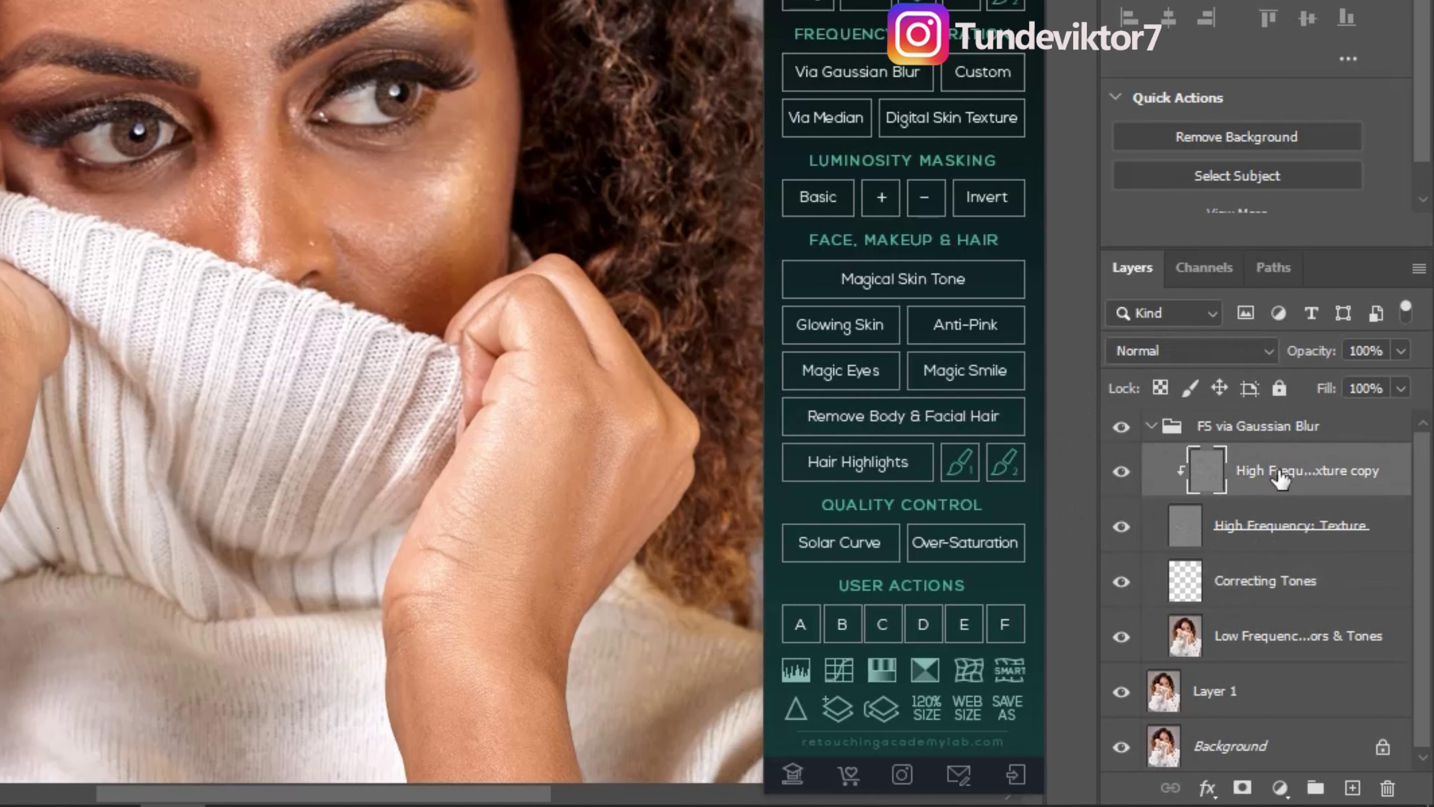
click(1199, 472)
click(1214, 487)
click(1209, 481)
click(18, 391)
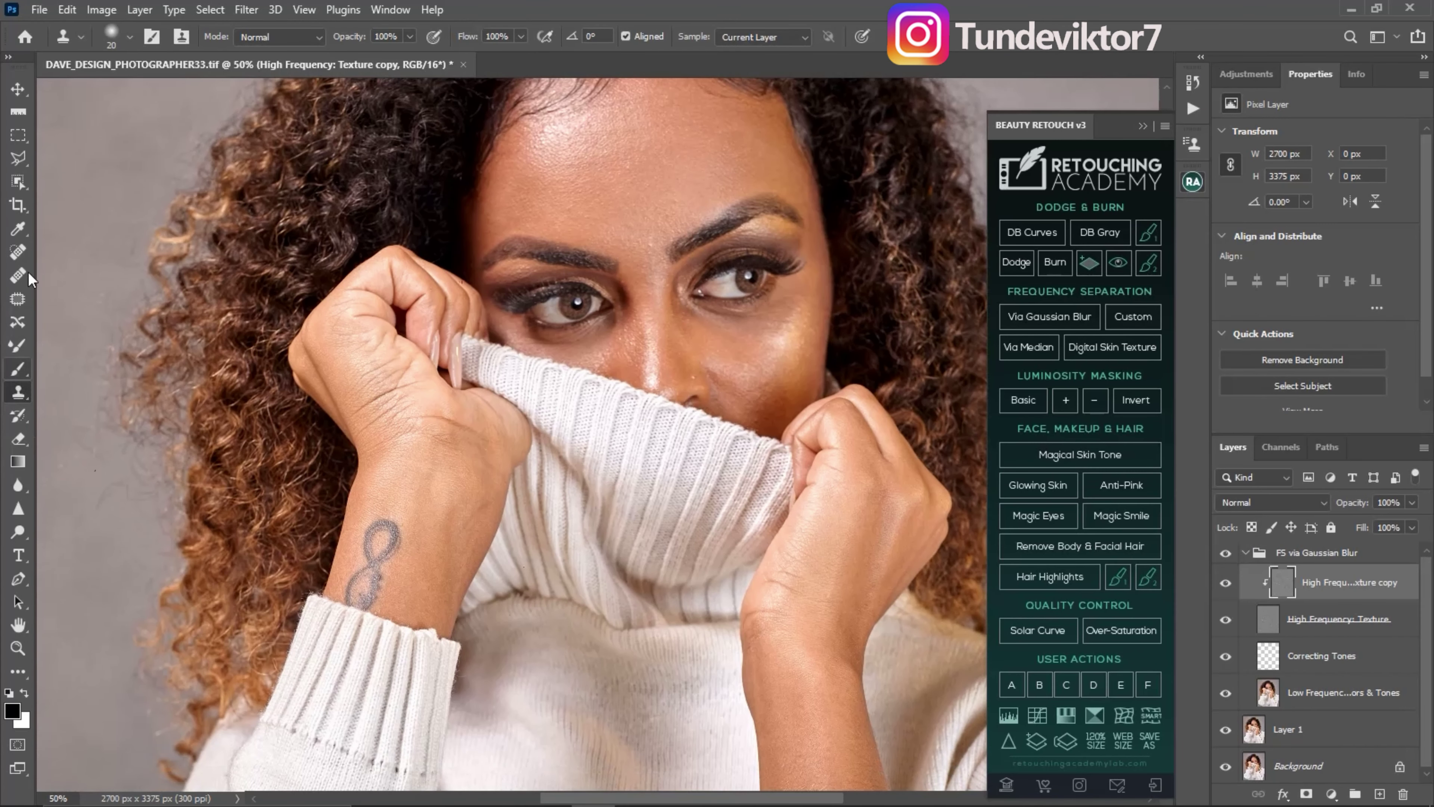
key(v)
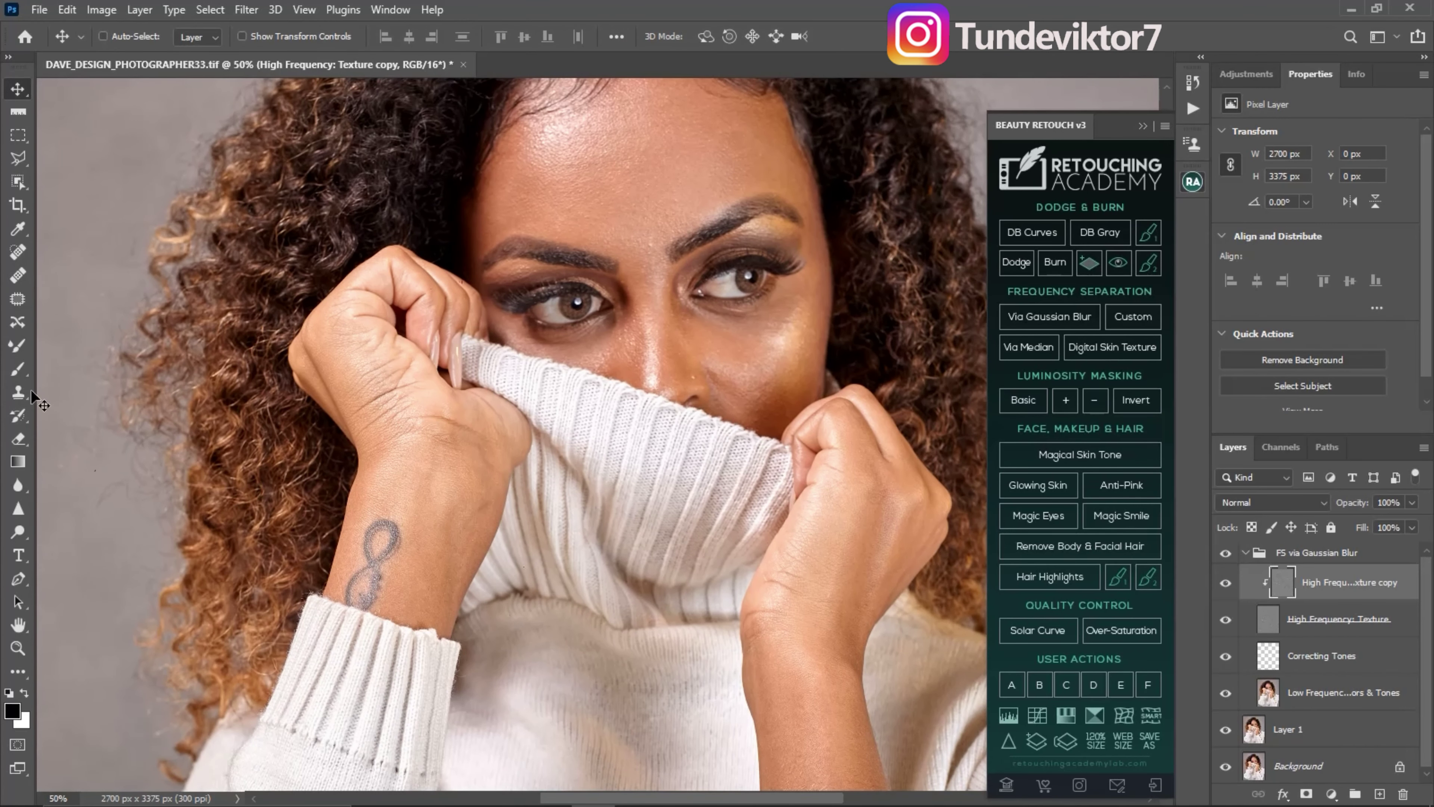
click(27, 391)
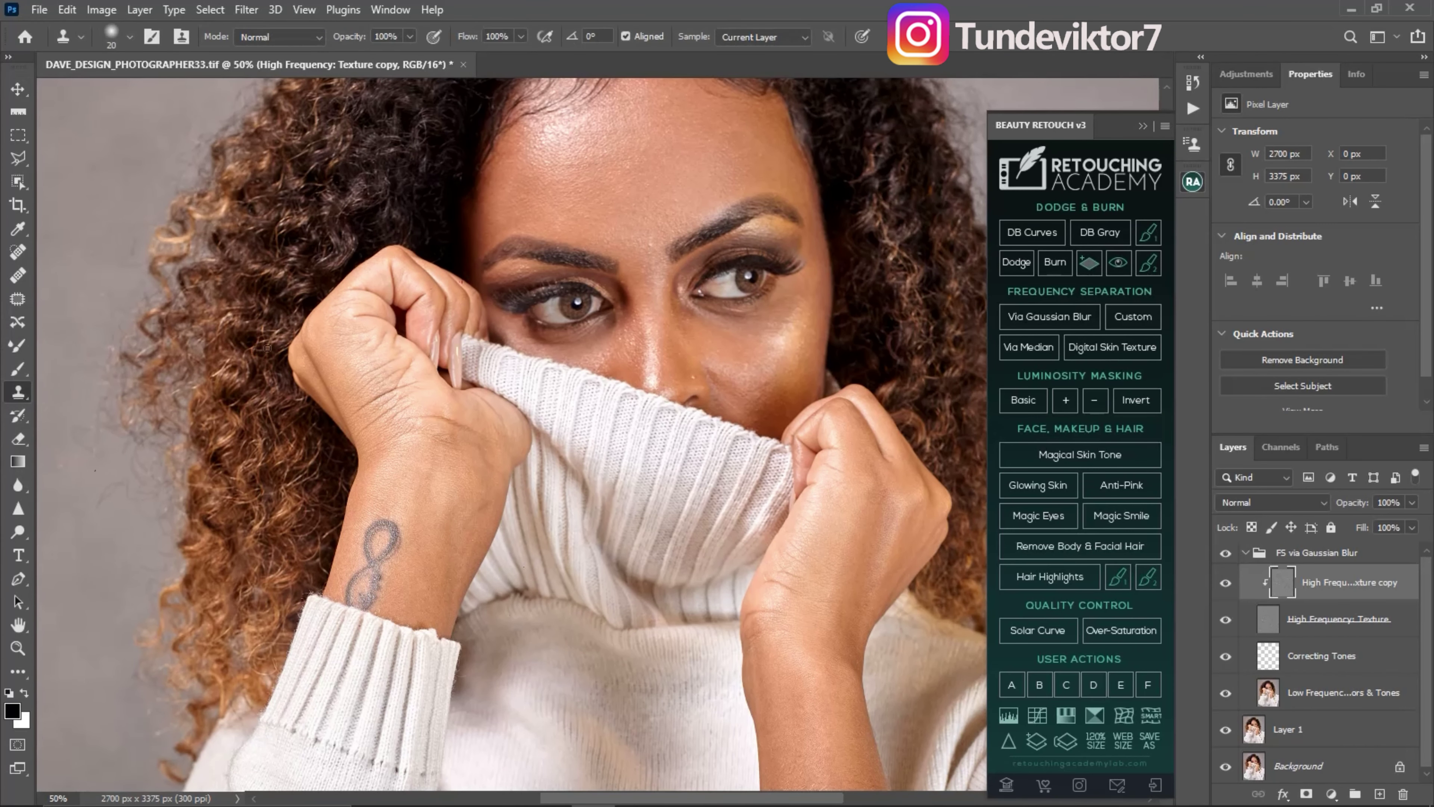
Sample skin texture near the nose tip with the Clone Stamp and set its sampling to Current Layer
scroll(702, 376, up, 1)
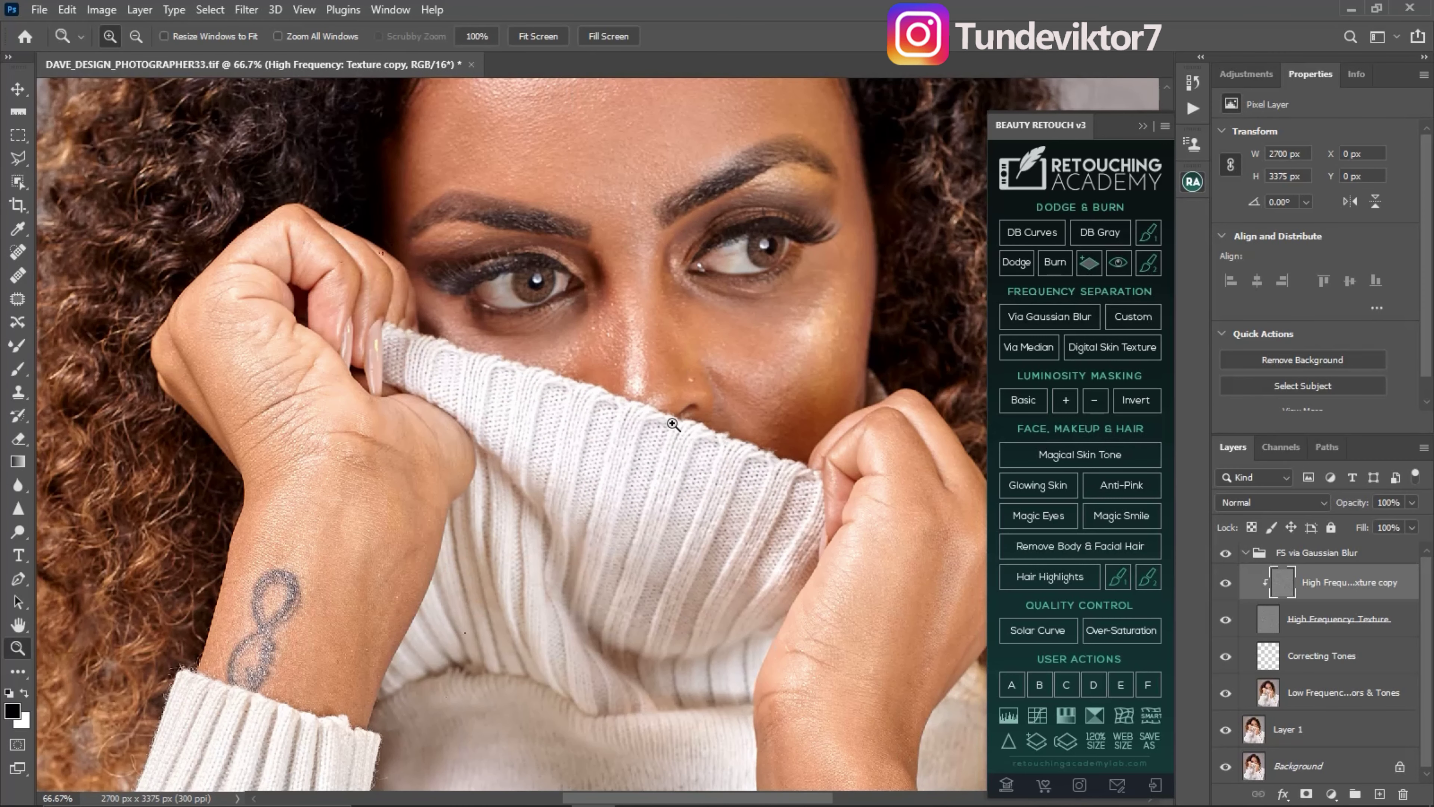
key(alt)
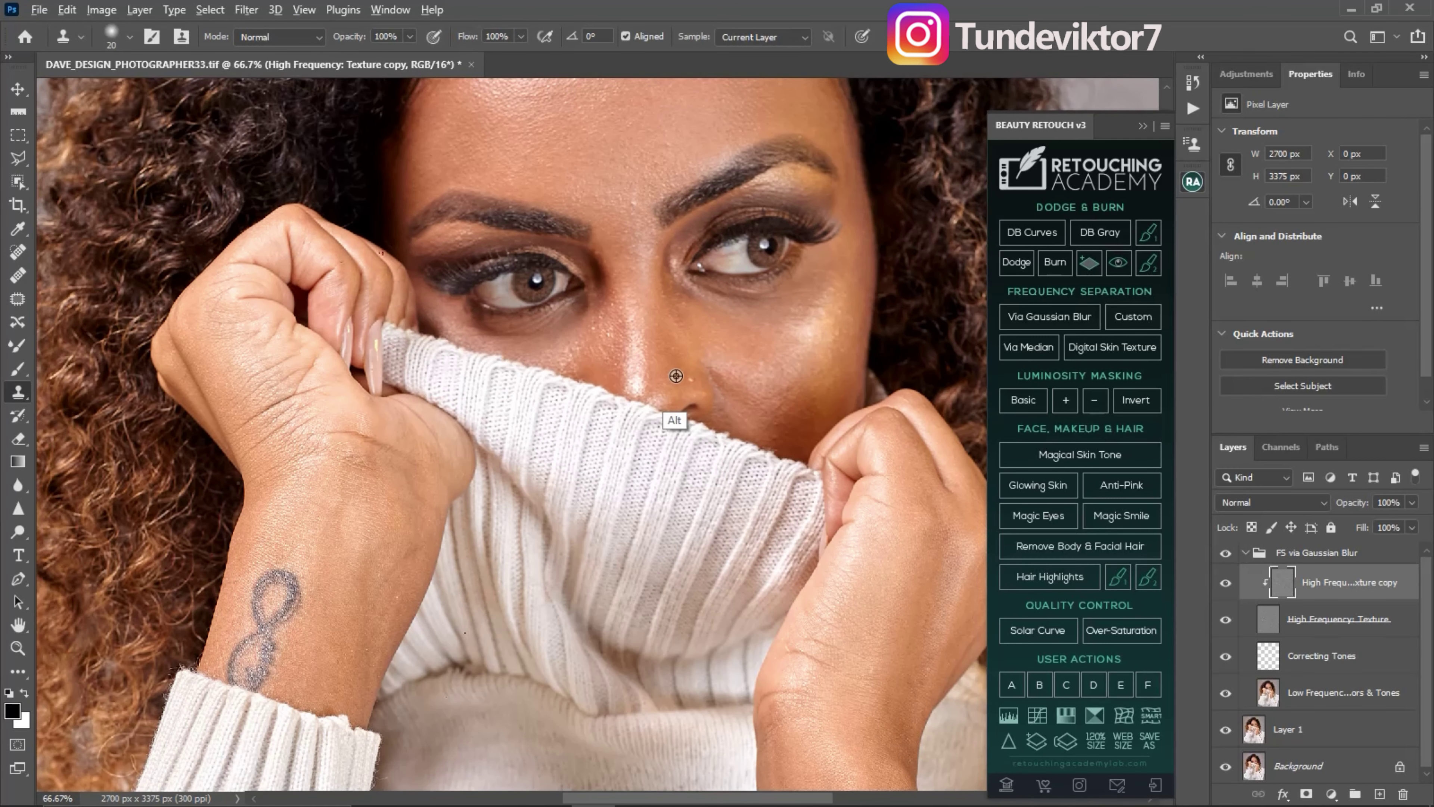
alt+click(676, 376)
drag(804, 432, 784, 435)
click(770, 39)
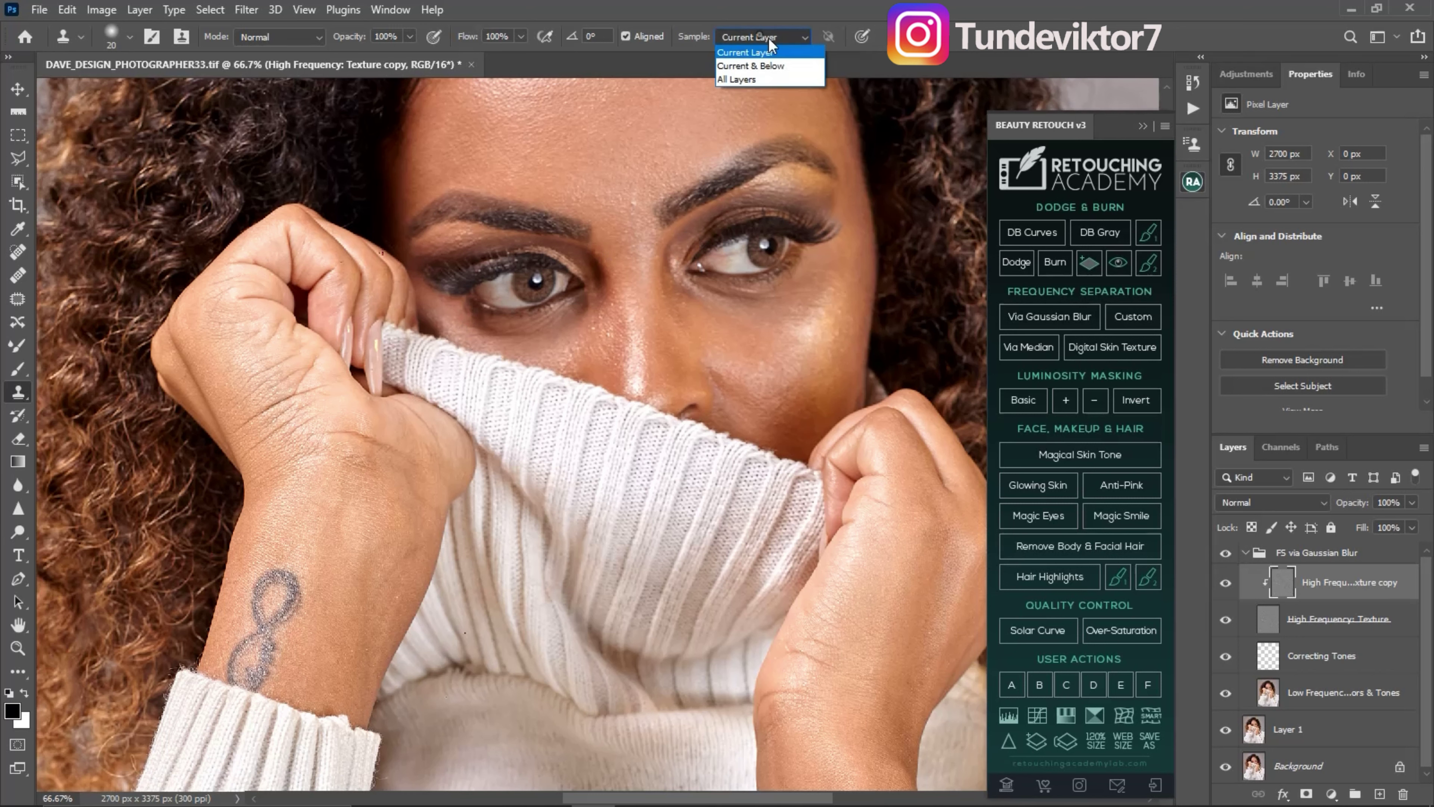
click(770, 54)
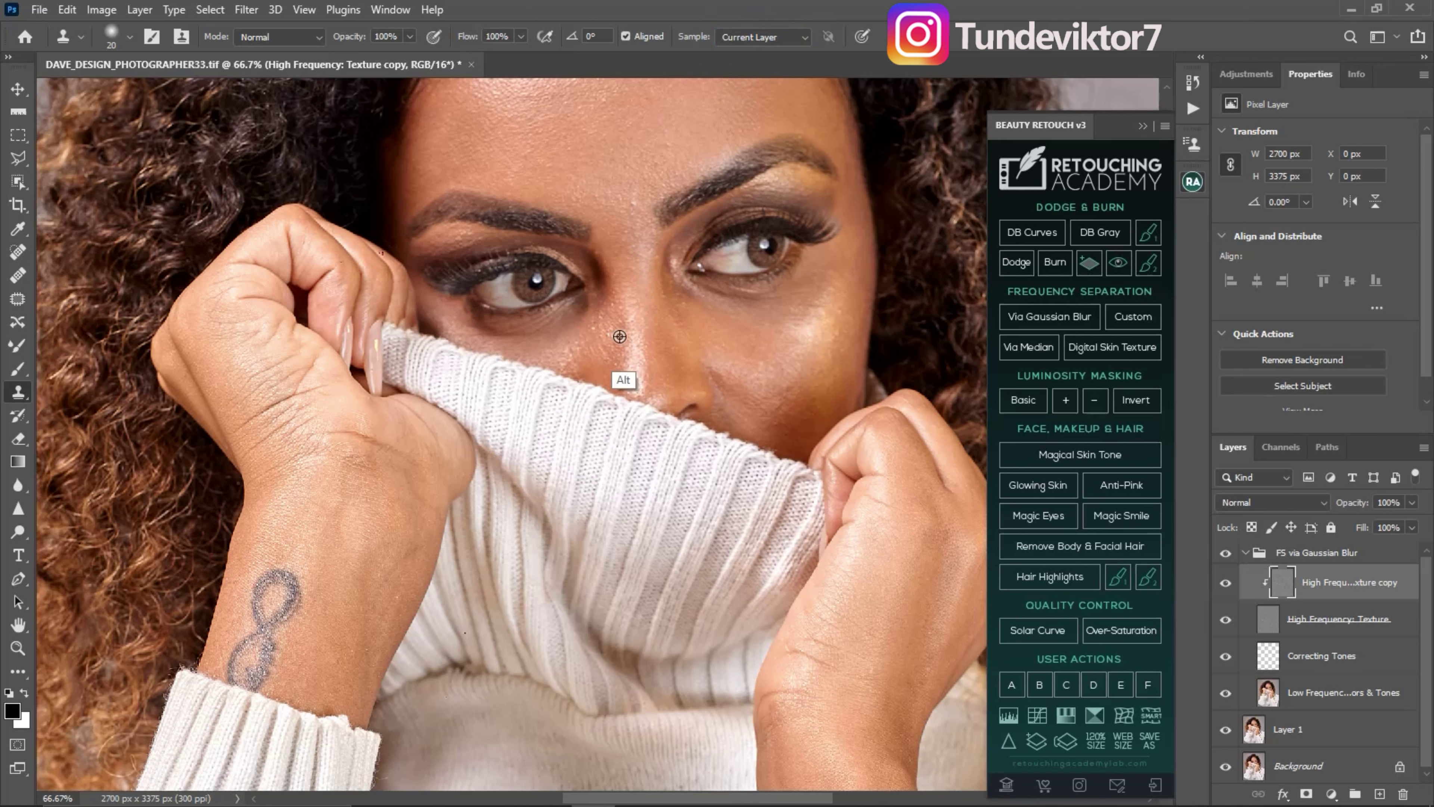
Clone clean texture over the skin beside the nose, reducing the Clone Stamp brush size to 10
click(592, 332)
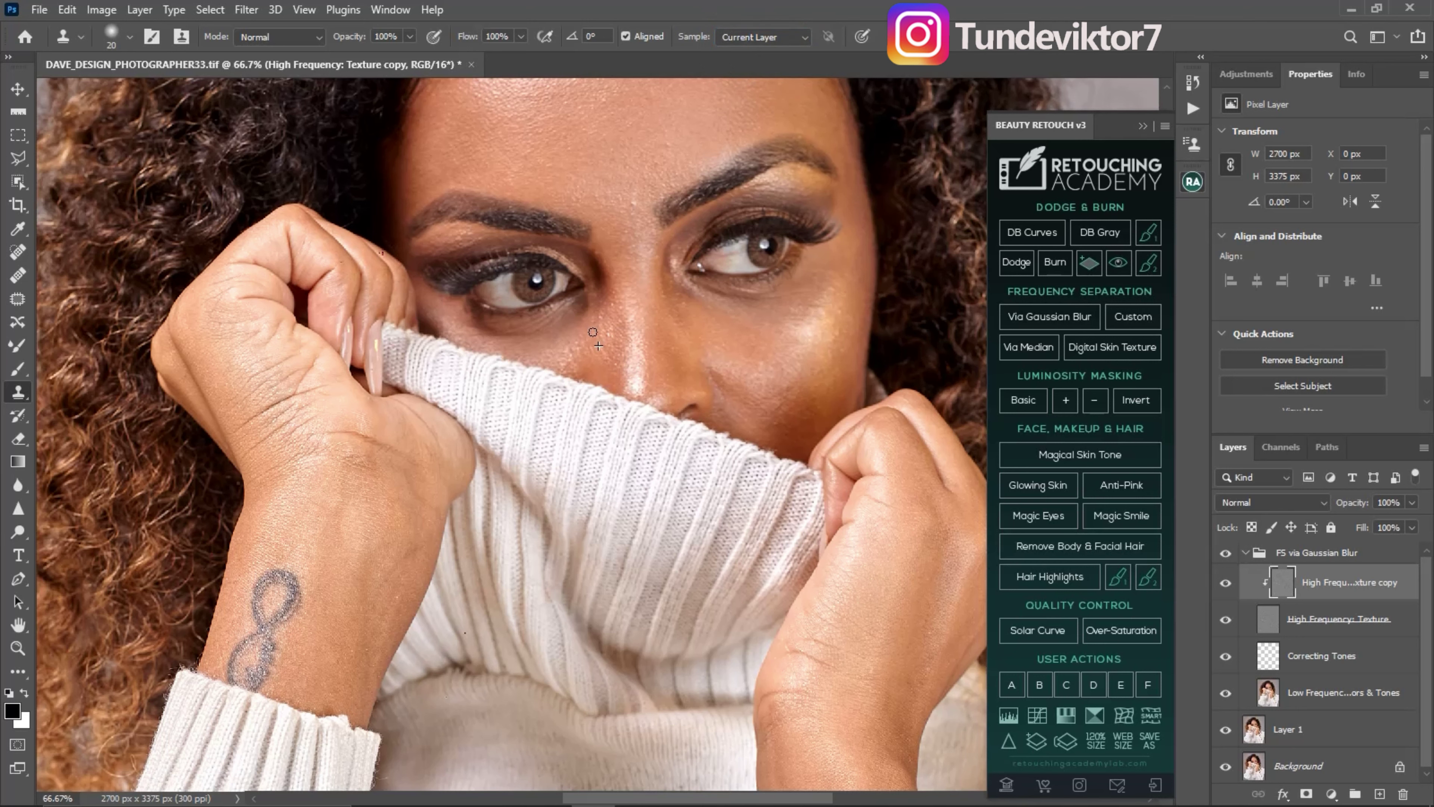
key(ctrl+plus)
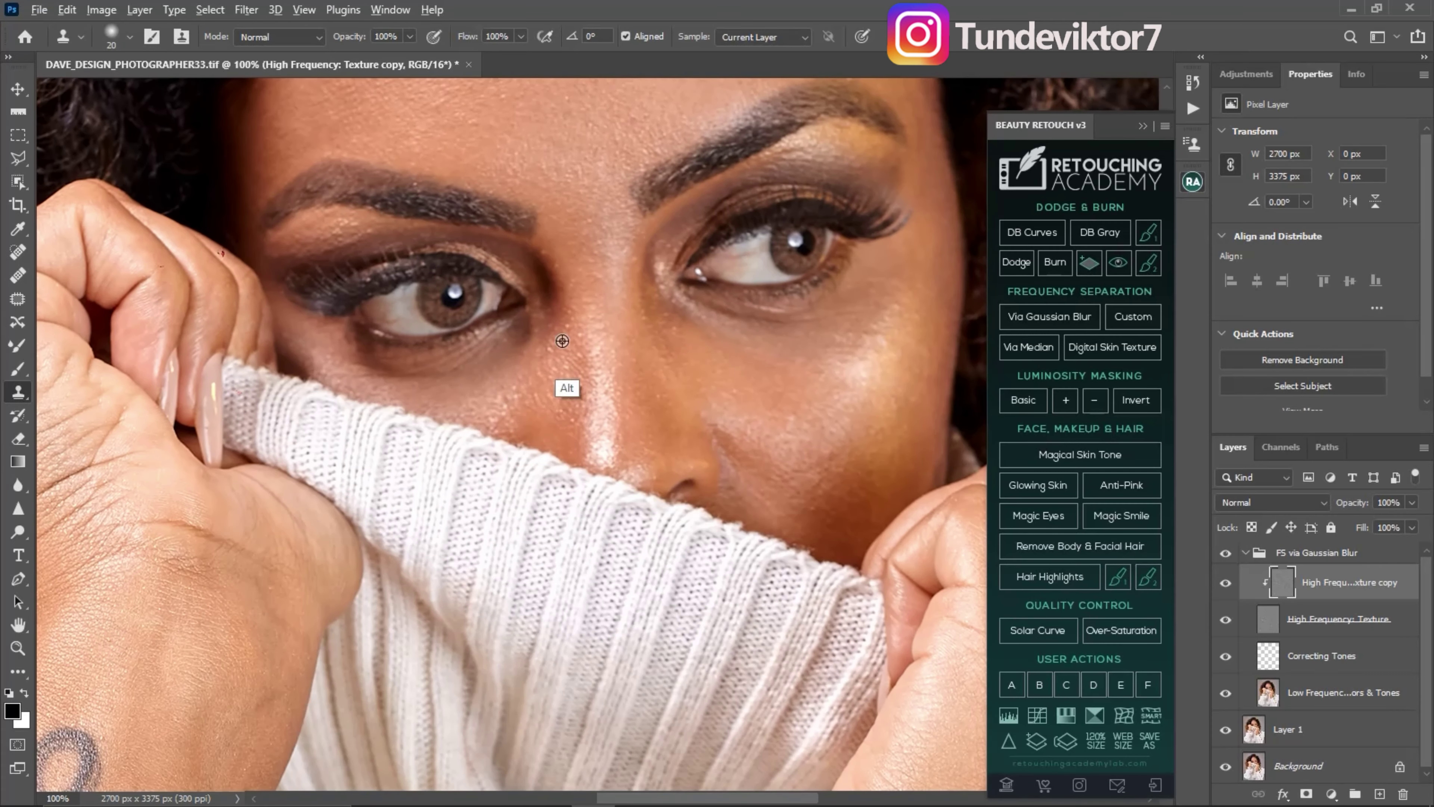
key(bracketleft)
key(bracketleft)
key(bracketleft)
key(ctrl+minus)
key(z)
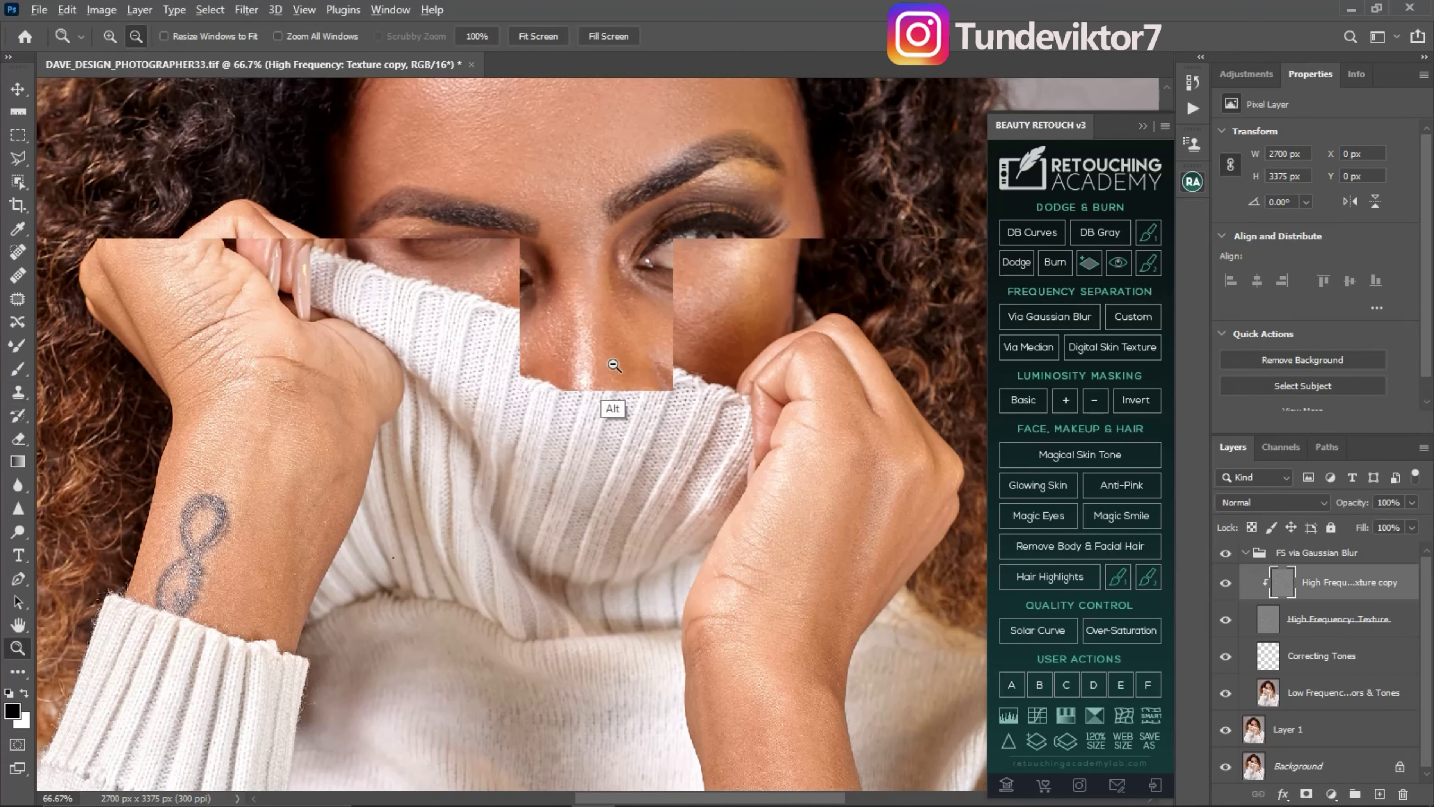
alt+click(613, 386)
key(s)
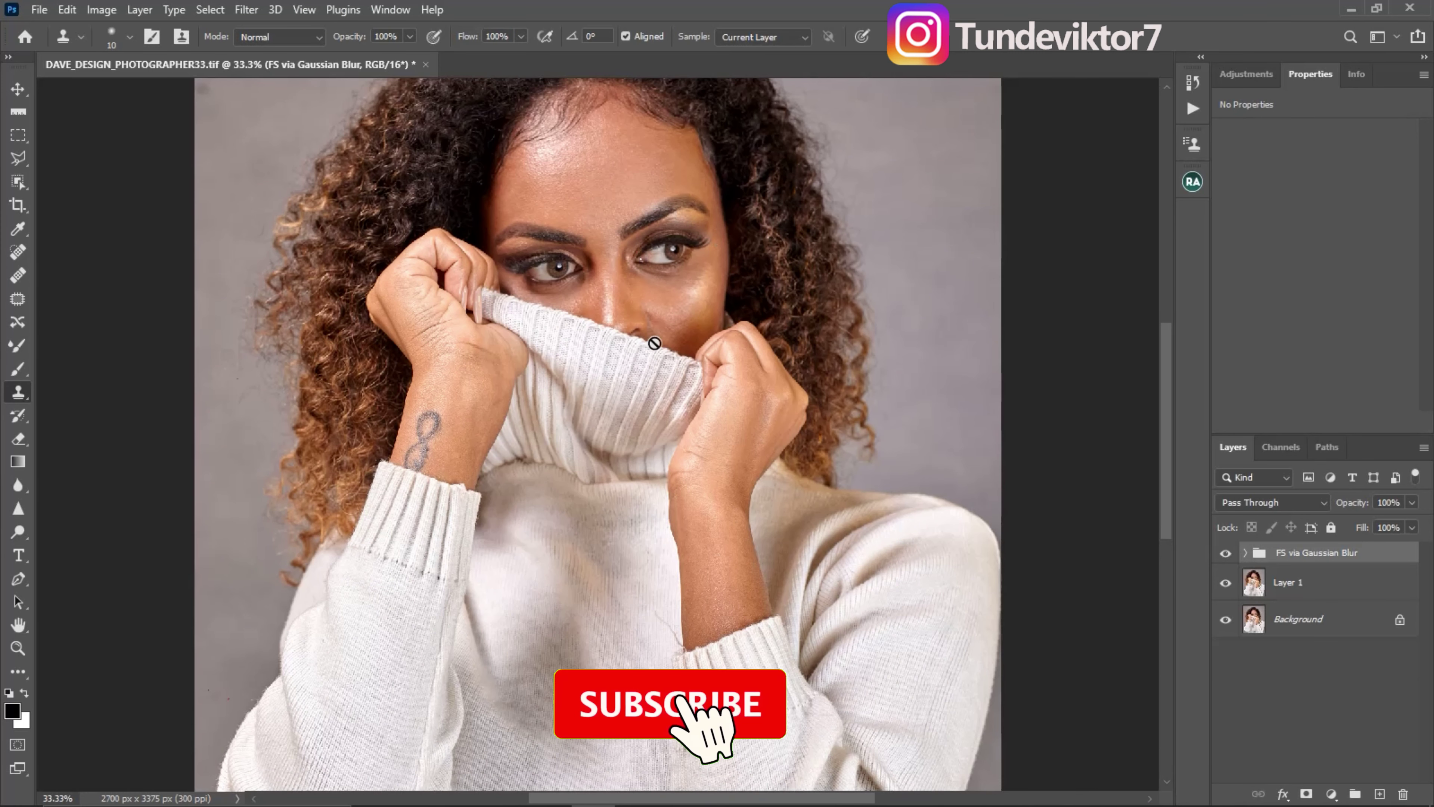
Run the Beauty Retouch DB Curves setup above the frequency separation group and expand the Visual Aid - DELETE group
drag(672, 346, 649, 339)
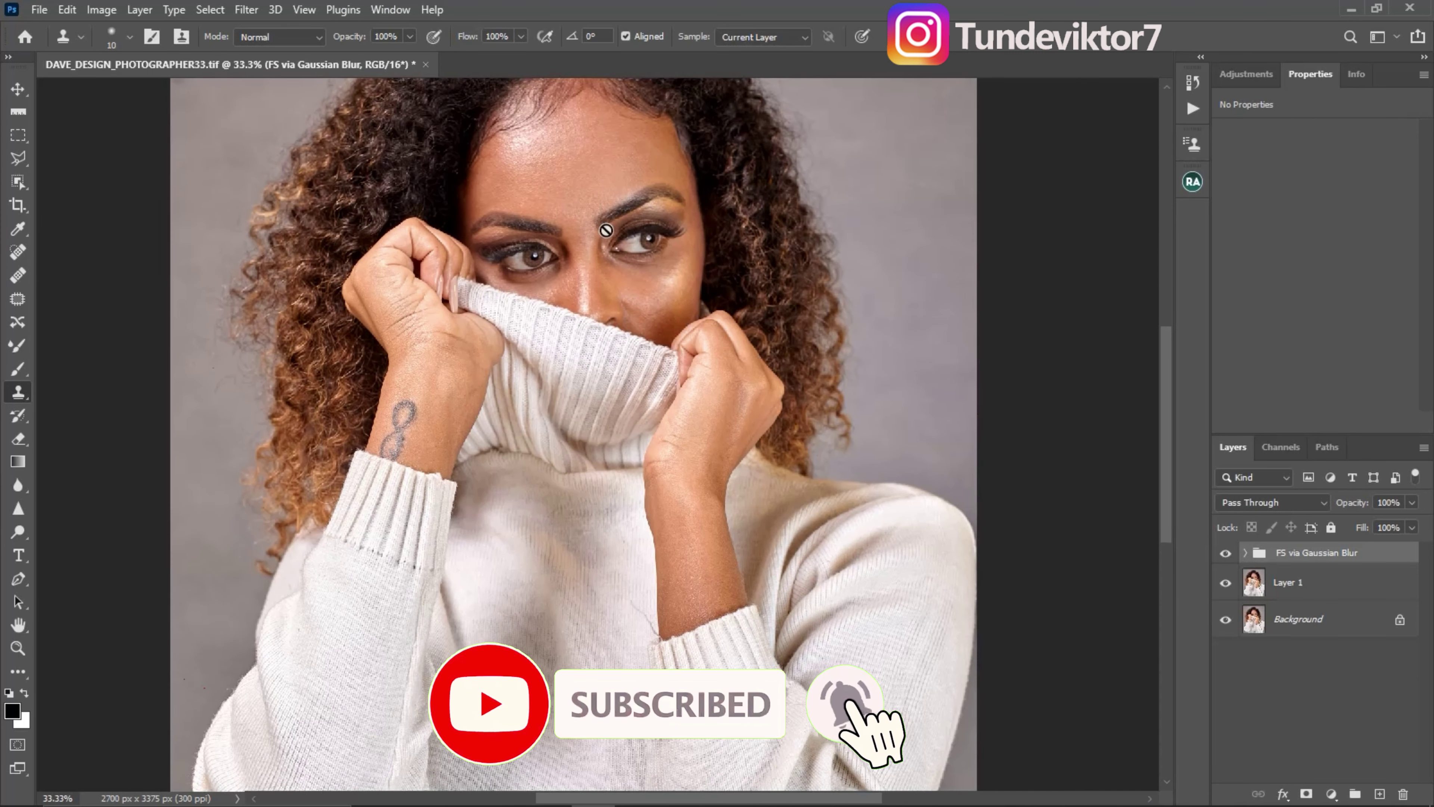
click(1192, 181)
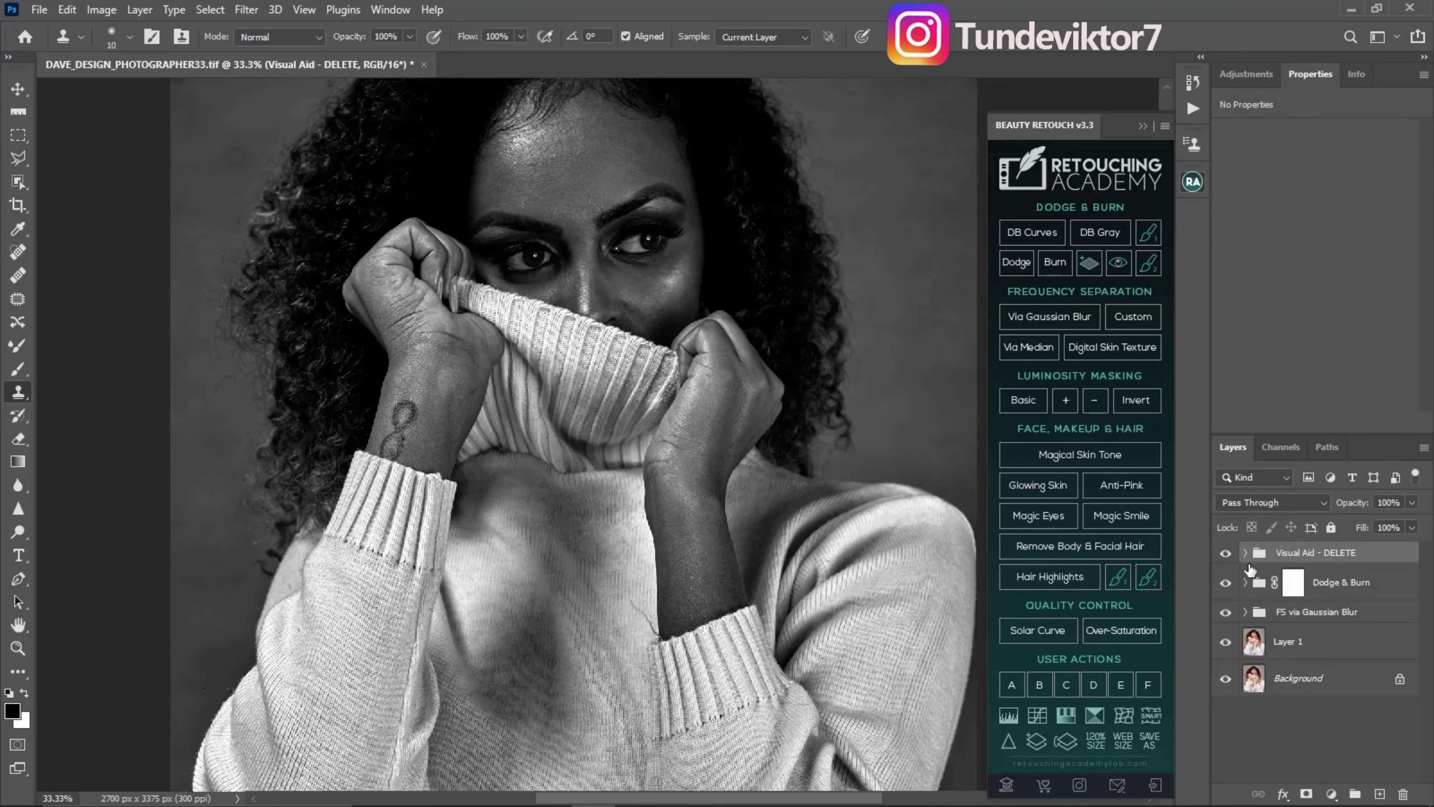
click(1244, 554)
click(1245, 553)
click(1244, 553)
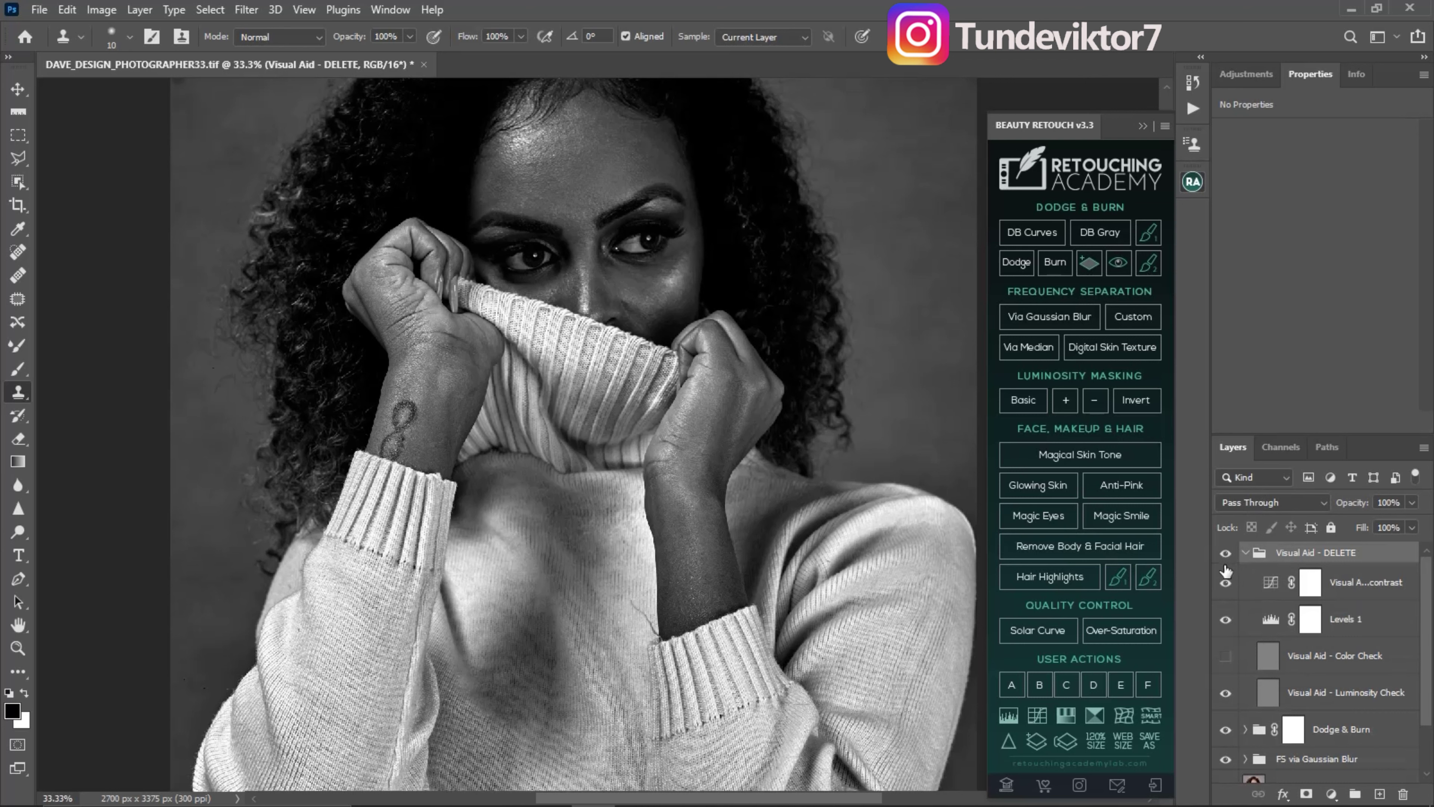
Compare the portrait with and without the Visual Aid group and examine the face's light and dark patches up close
click(1225, 552)
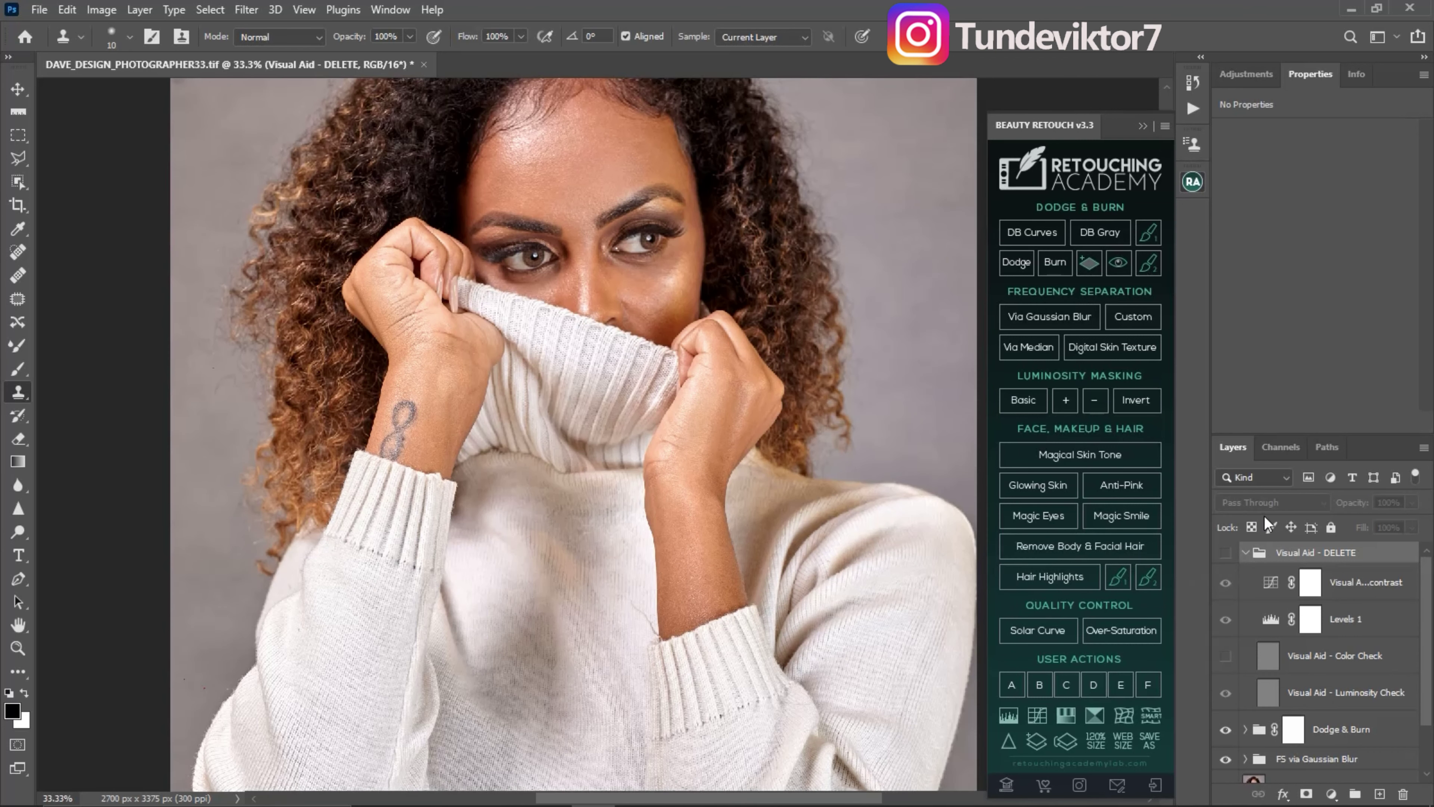
click(1225, 552)
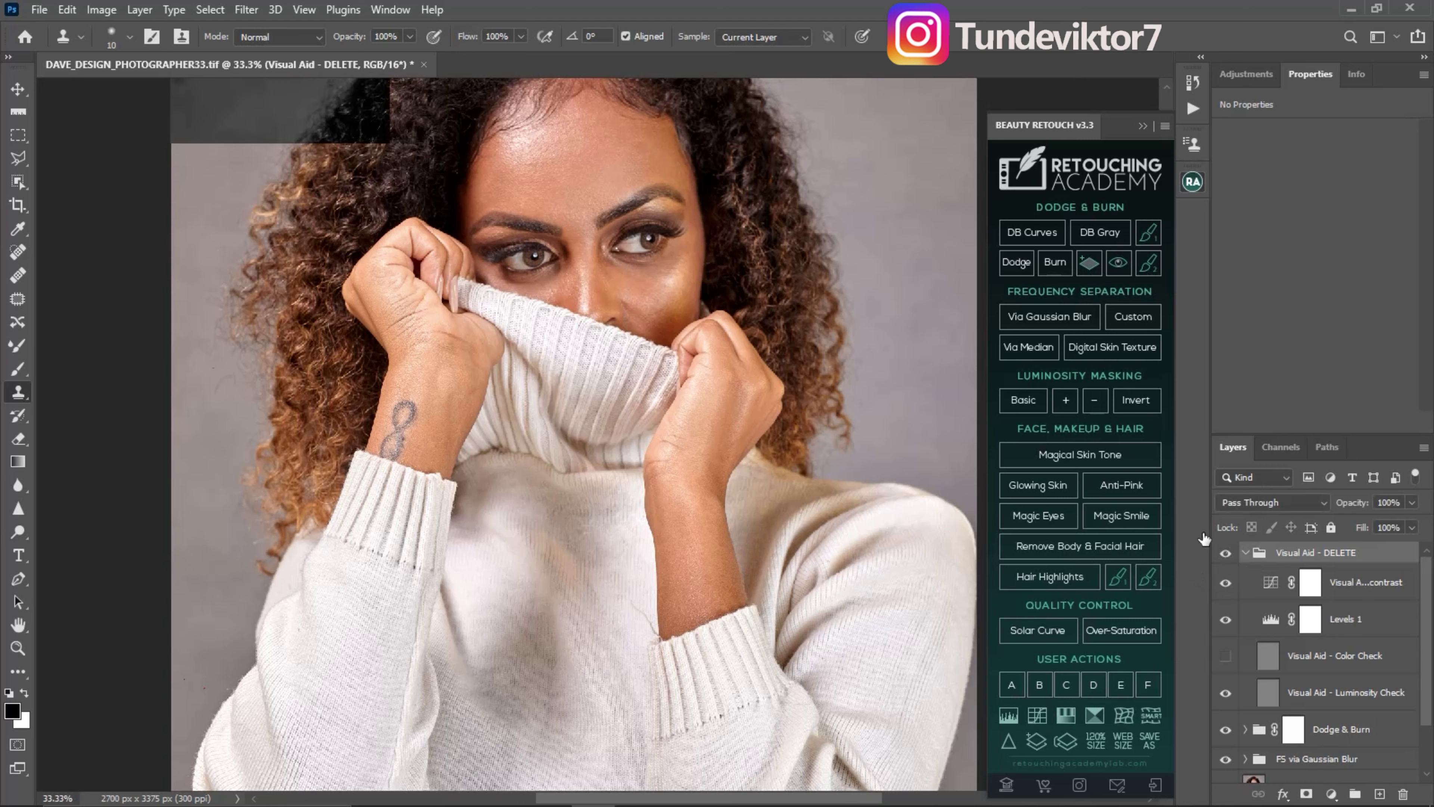
key(z)
click(593, 187)
key(s)
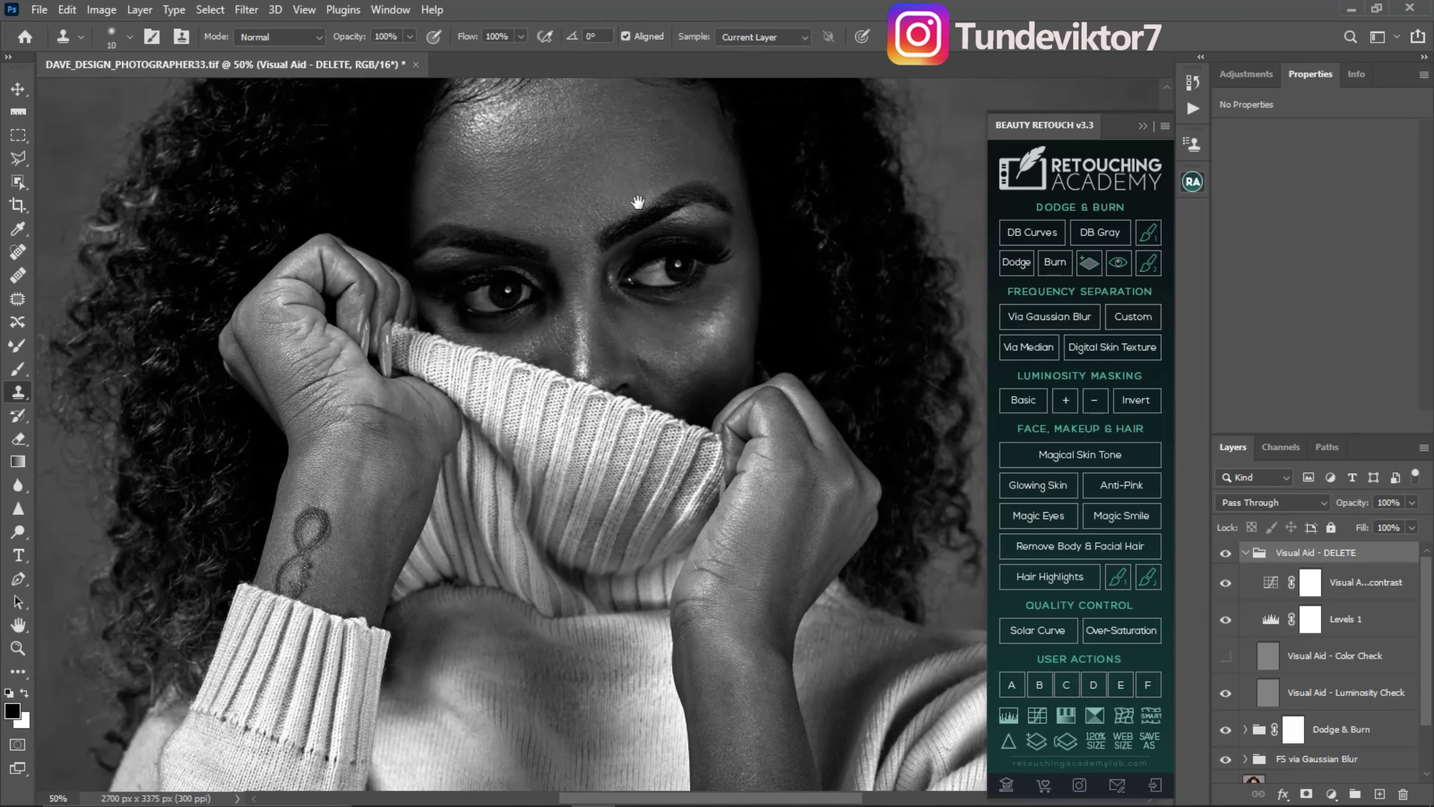
scroll(621, 215, up, 2)
key(z)
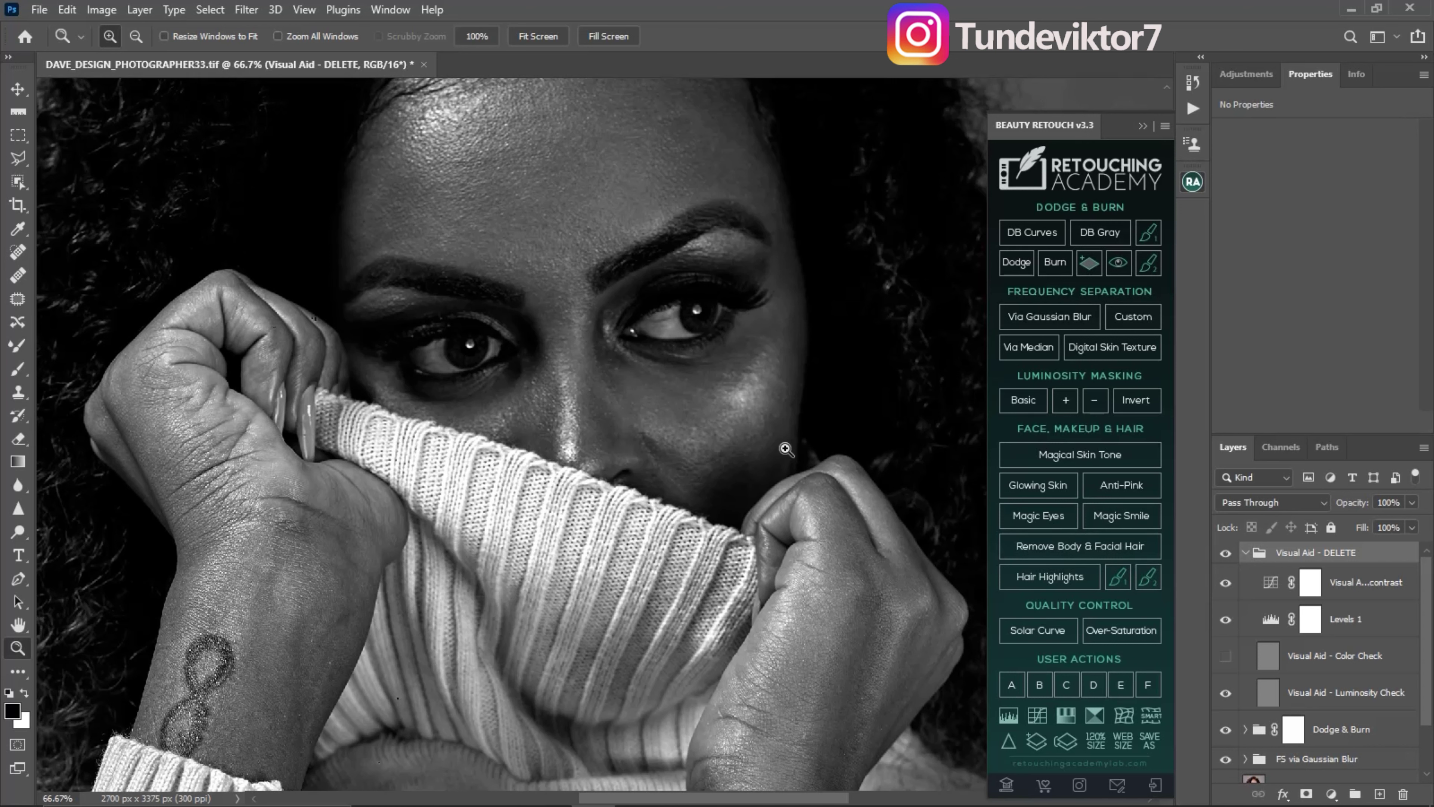
drag(704, 411, 647, 397)
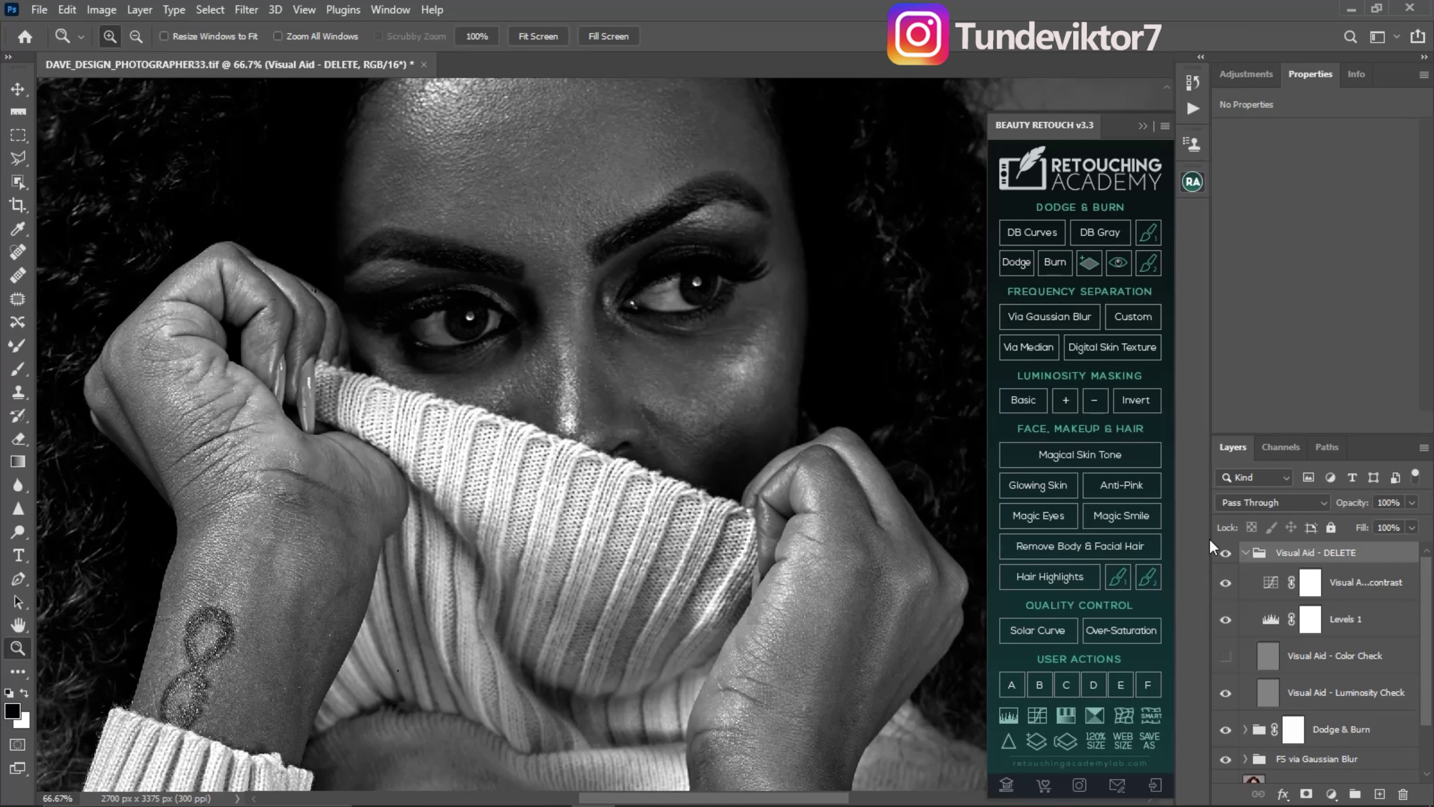
Collapse the Visual Aid - DELETE group and hide it to view the face in color
click(1245, 552)
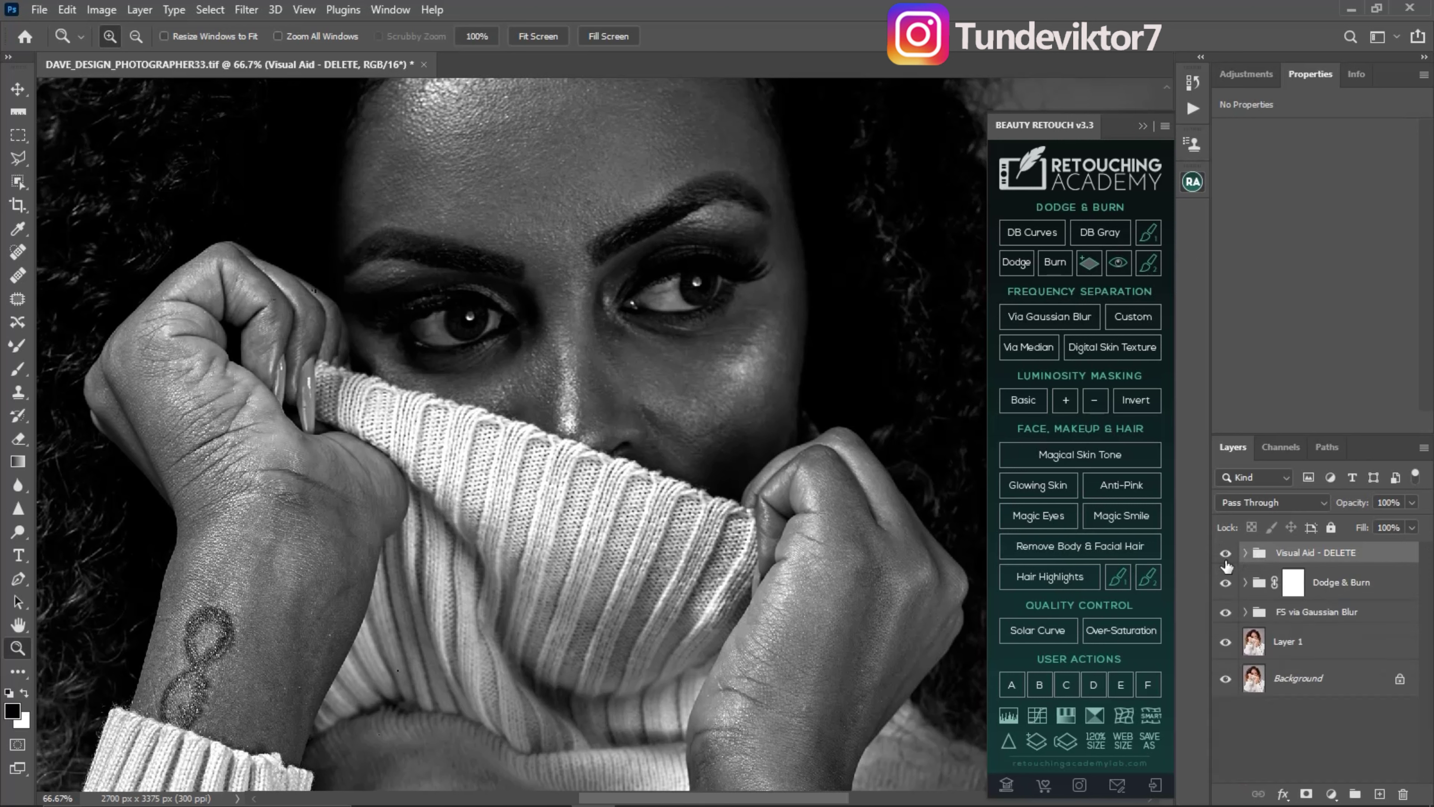
click(1225, 554)
click(1225, 553)
click(1224, 553)
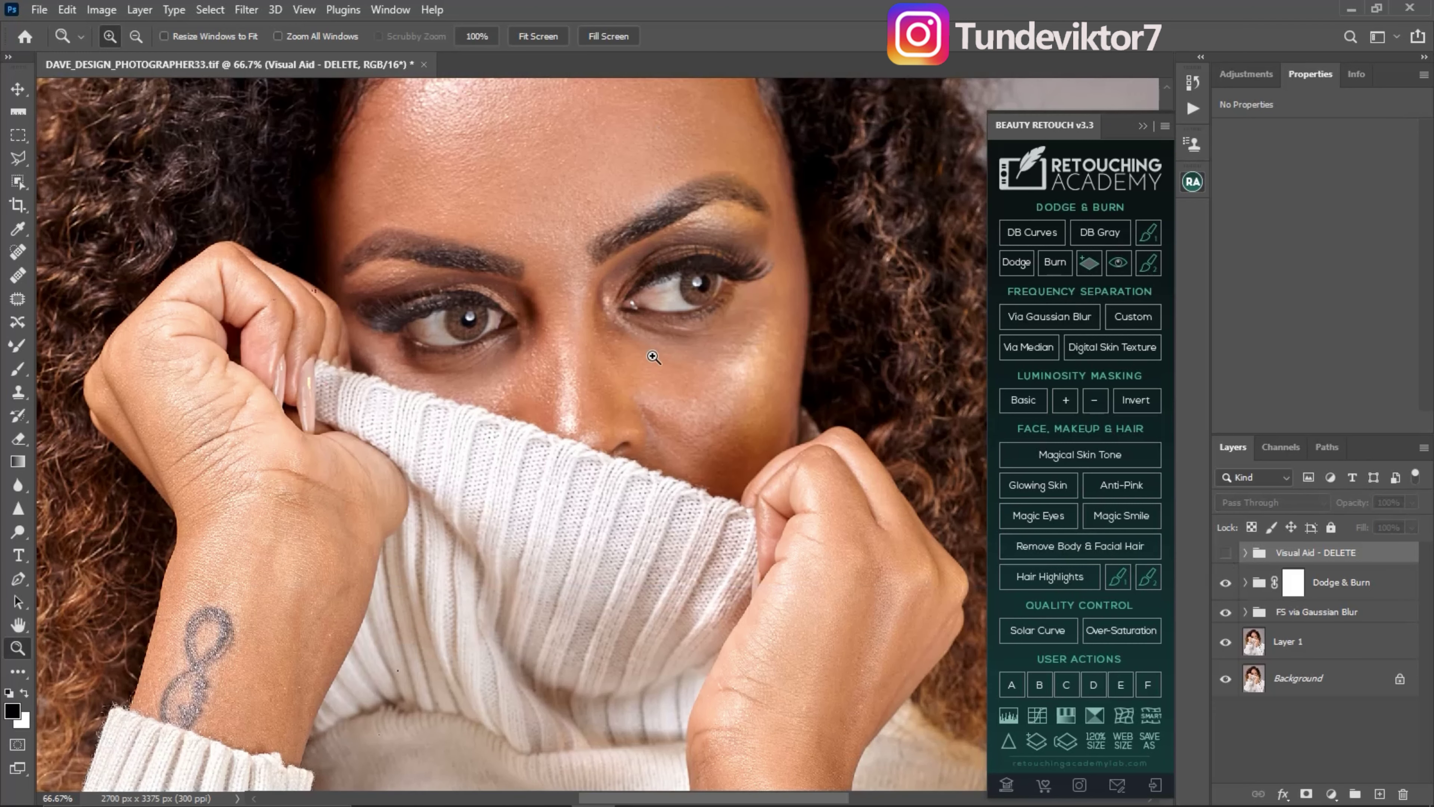
Draw a black arrow with the Brush on a new layer, pointing at the dark patch beneath the inner eye corner
click(18, 368)
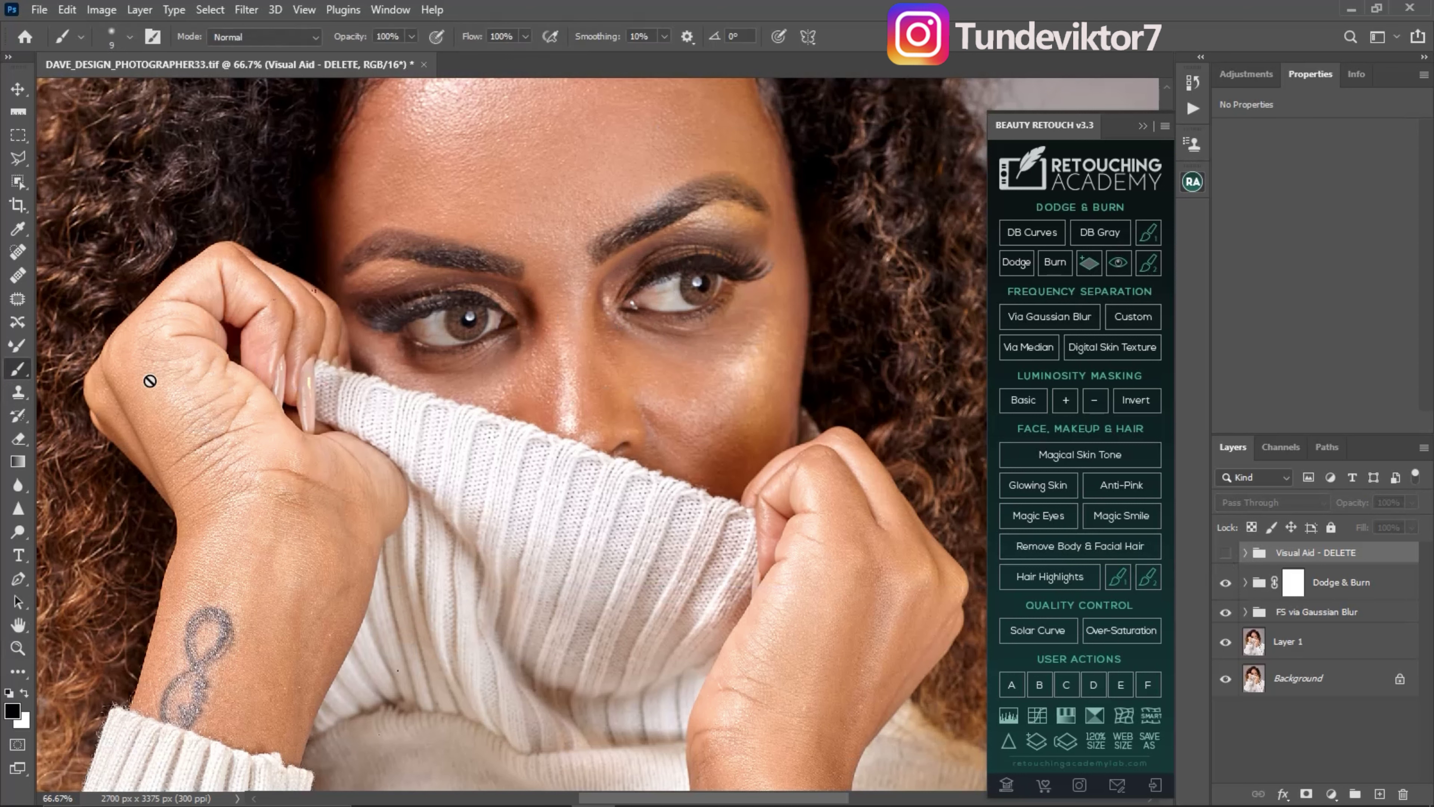
click(1379, 792)
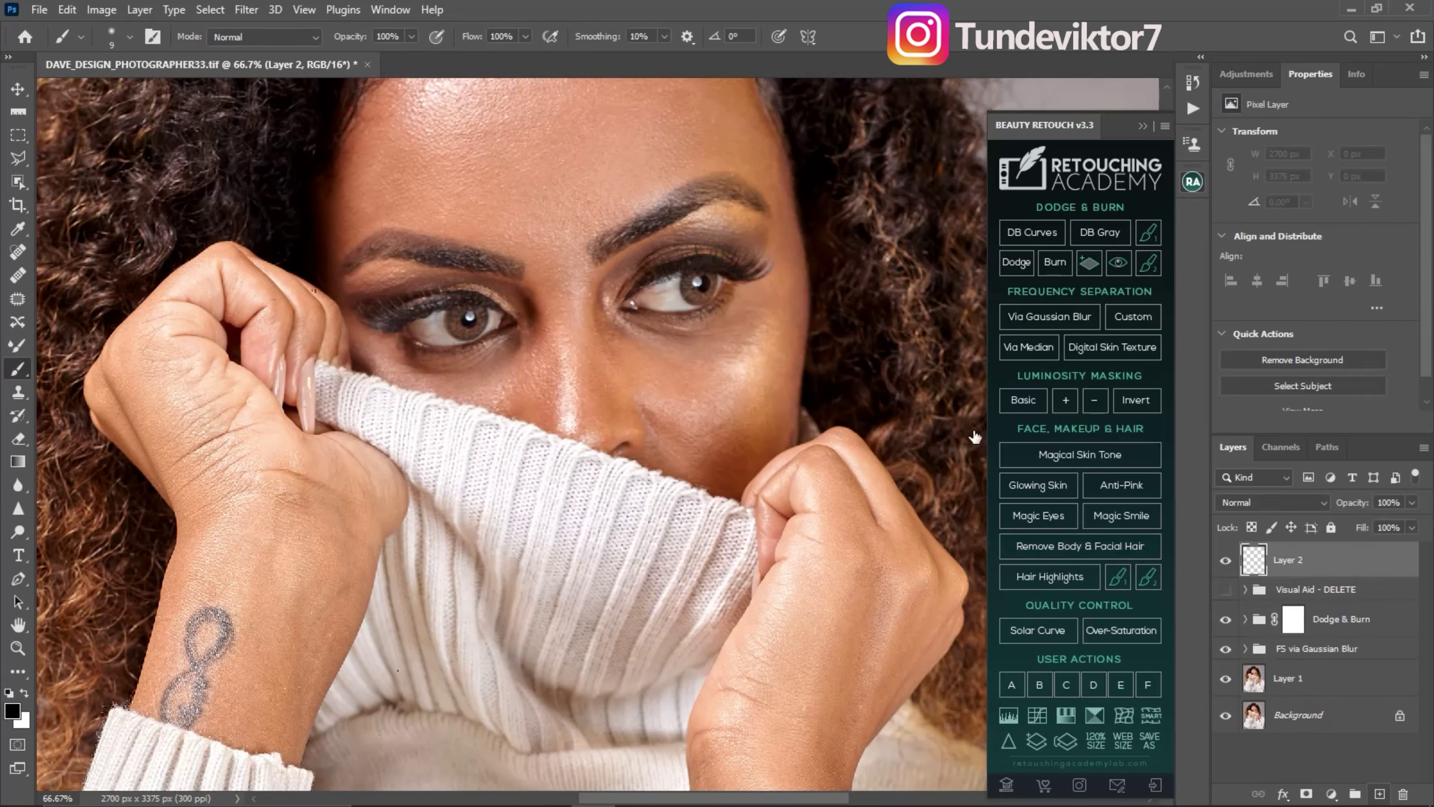
drag(640, 351, 620, 362)
drag(625, 351, 657, 376)
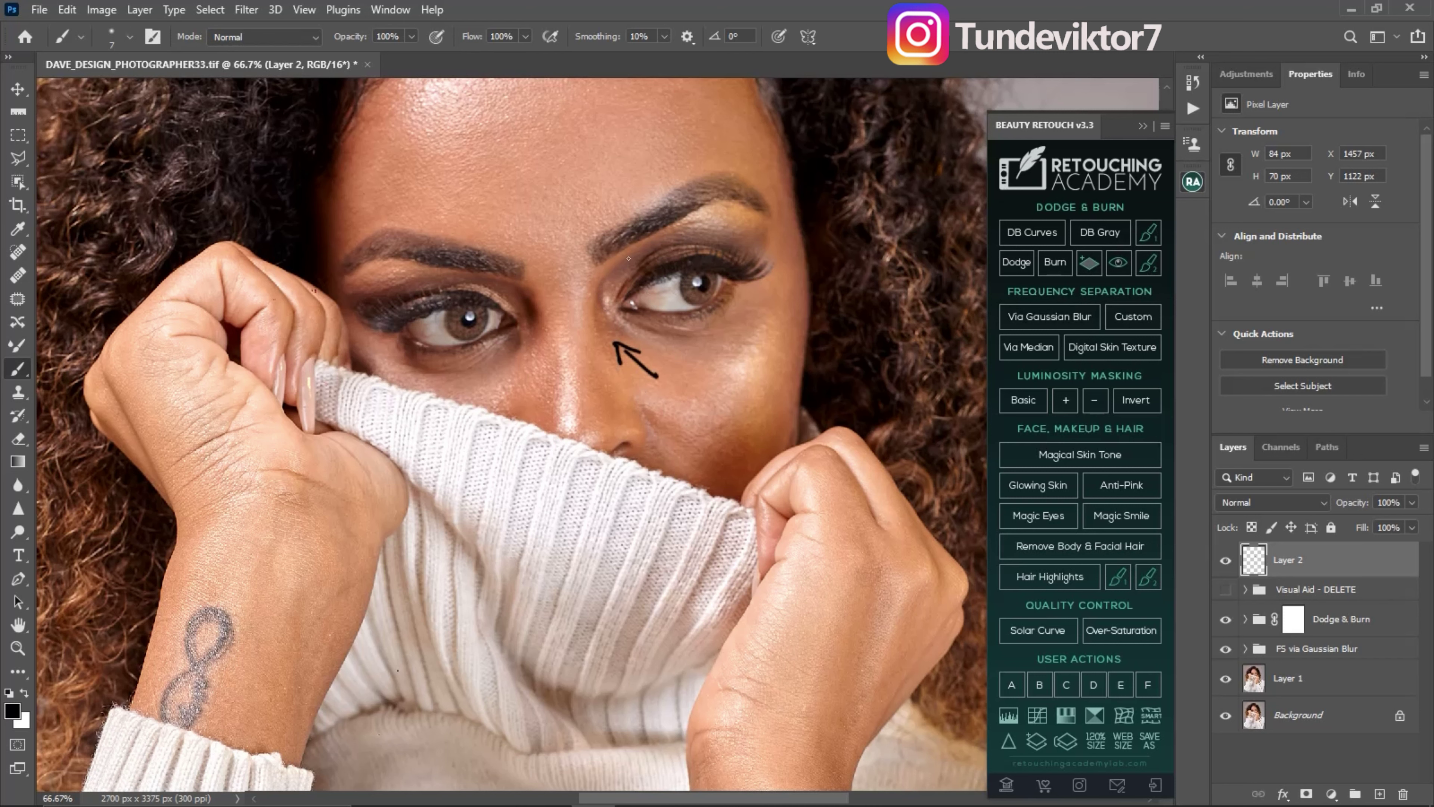
Mark uneven cheek patches with more arrows, compare them with the Visual Aid on and off, and delete the annotation layer
click(1225, 589)
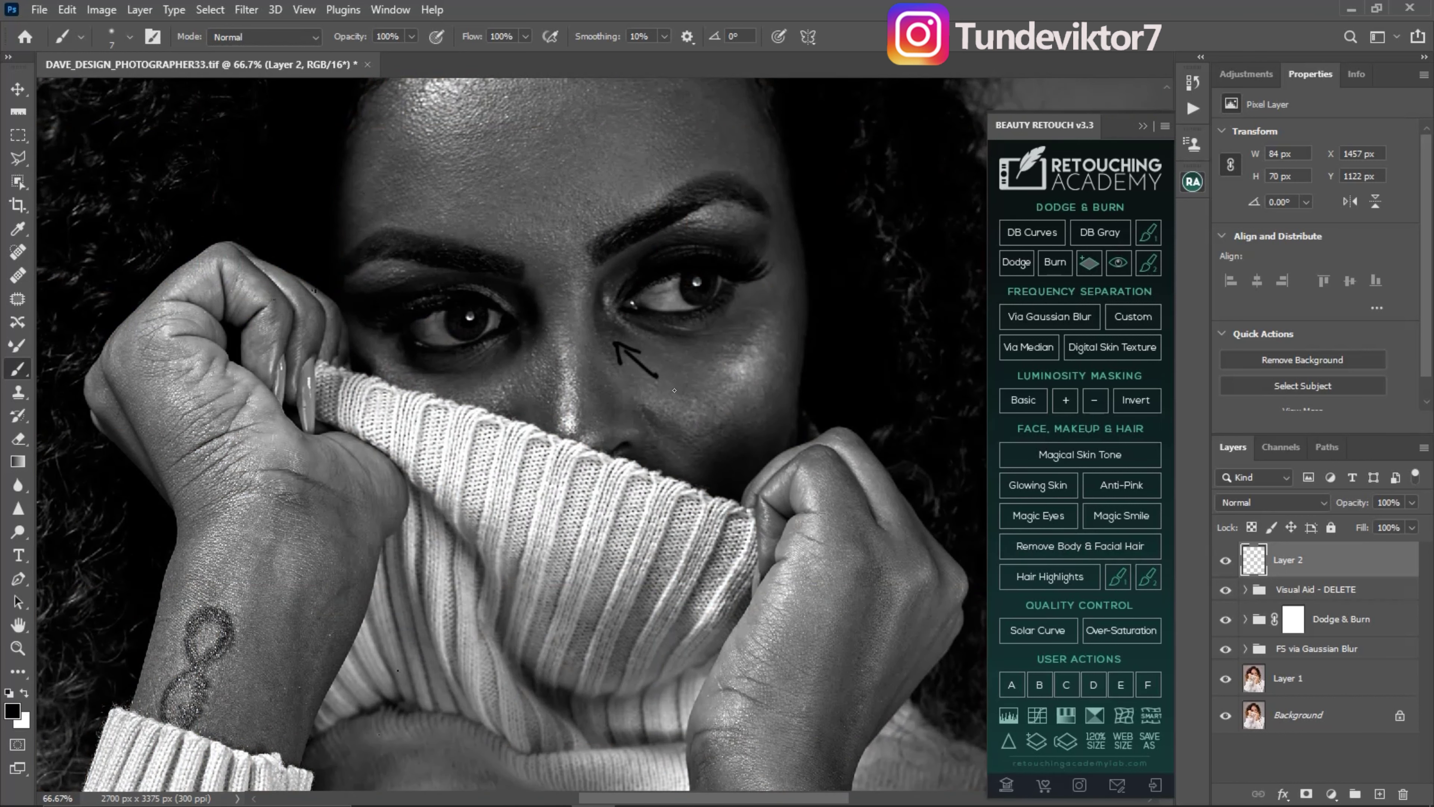
drag(674, 390, 665, 410)
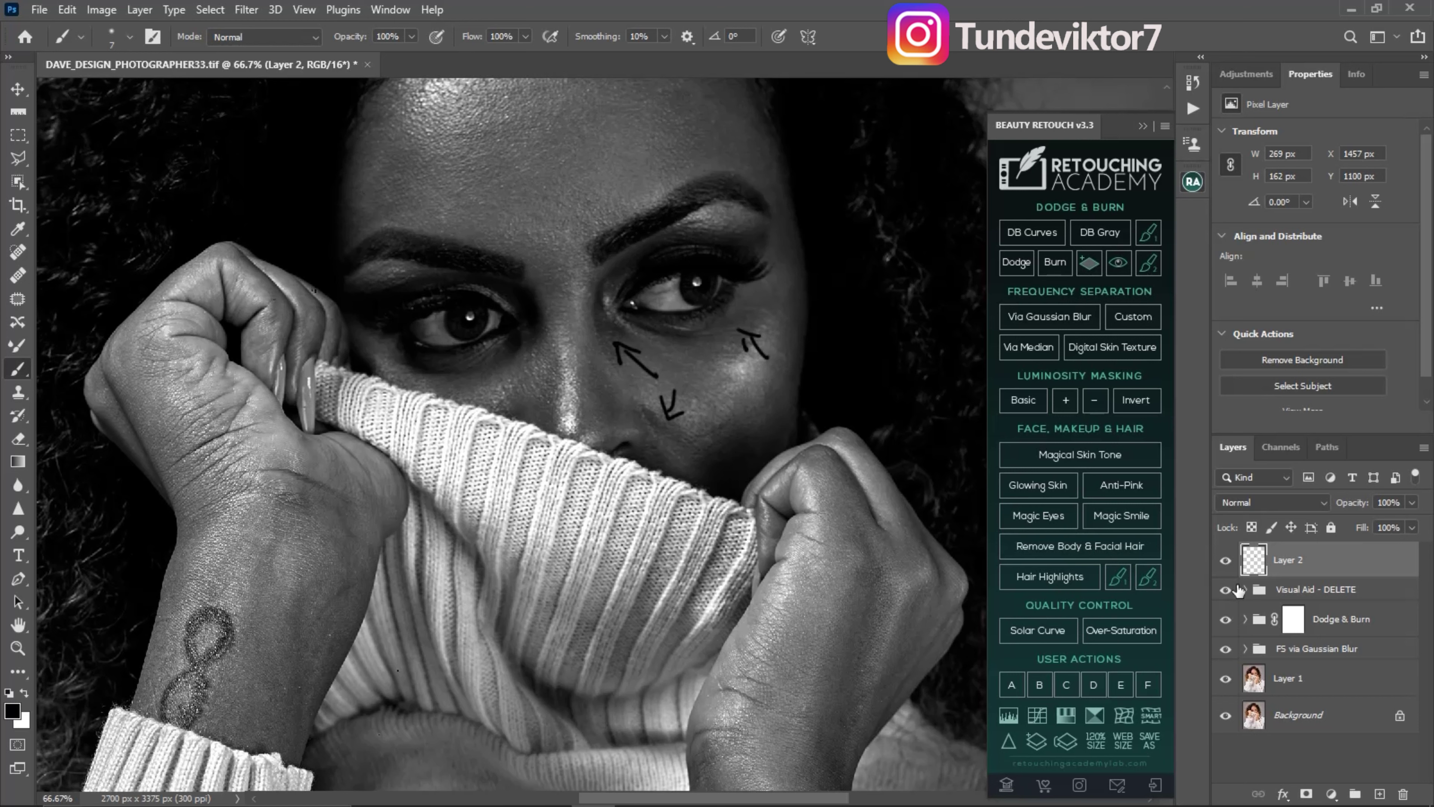
click(1226, 589)
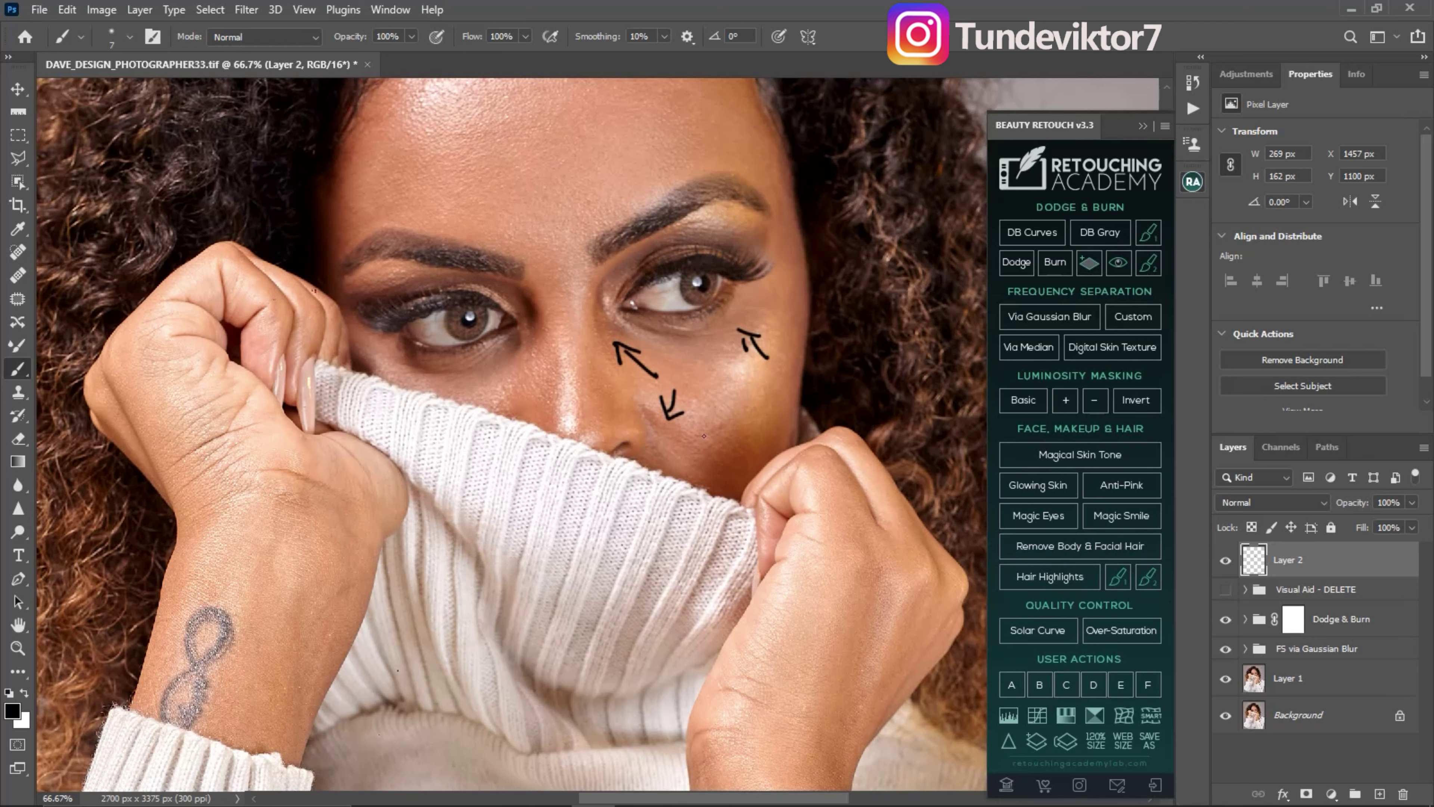
click(1225, 589)
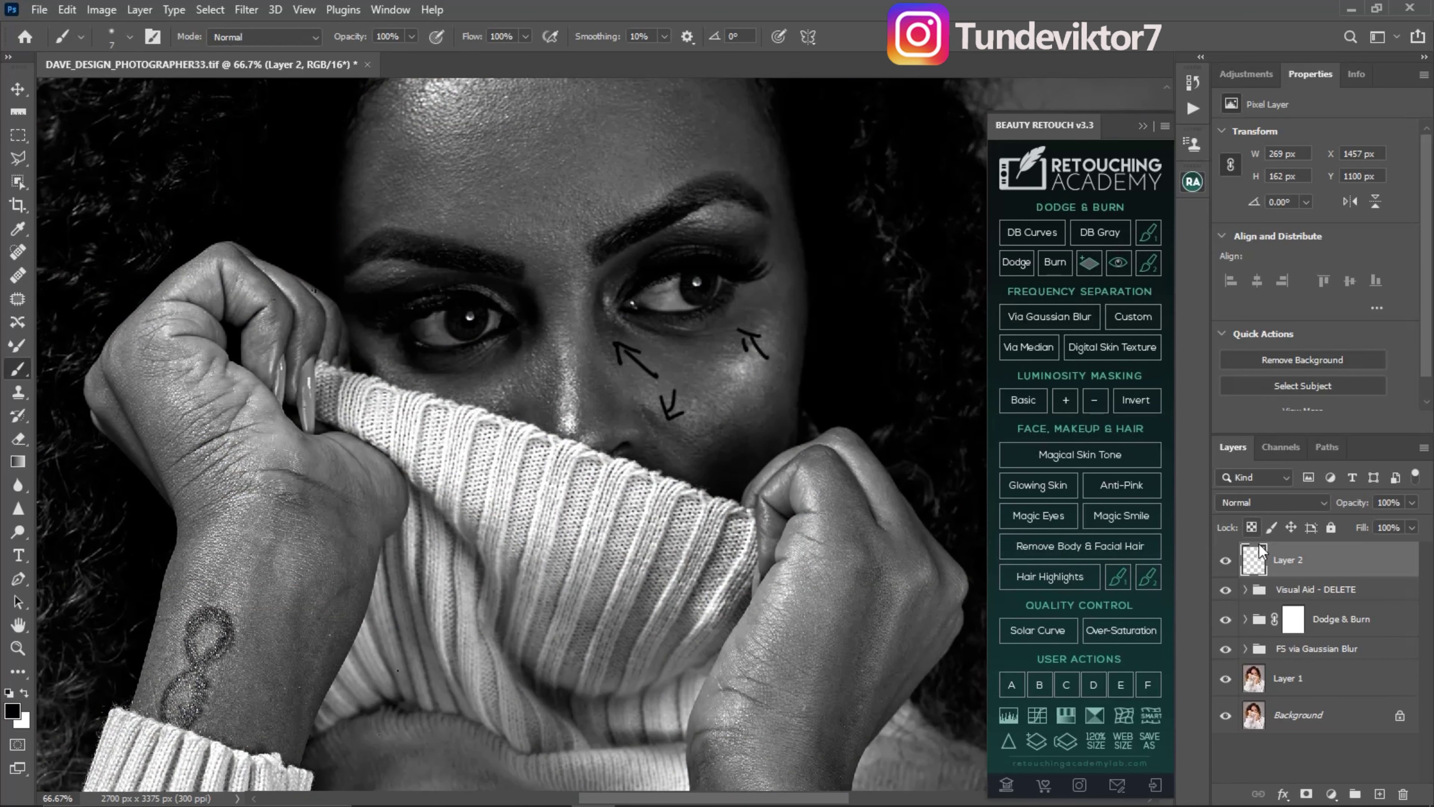
mouse_move(1259, 545)
mouse_down()
mouse_move(1347, 565)
mouse_move(1404, 791)
mouse_up()
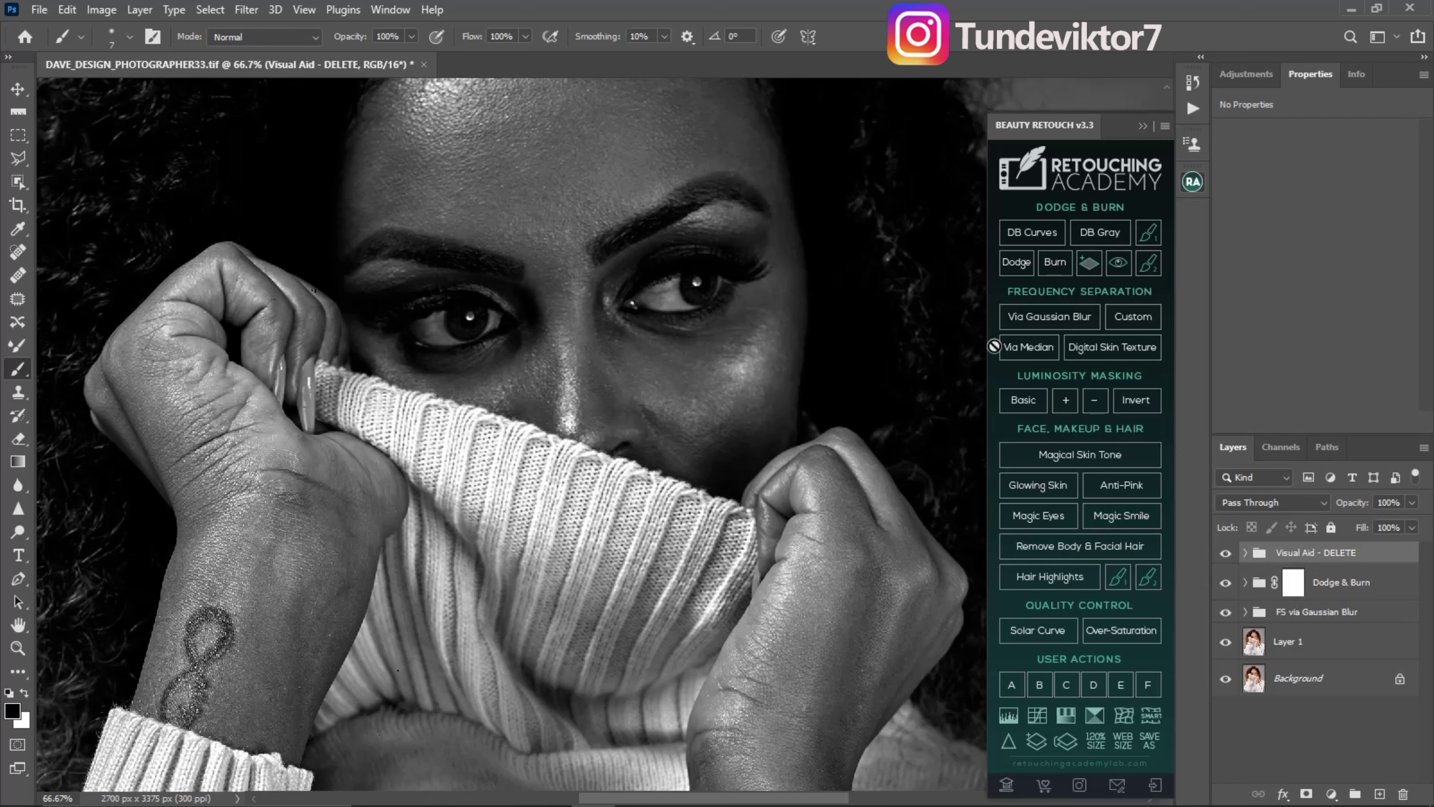
Expand the Dodge & Burn group, check both curve masks, and make the Dodge Curve mask active for painting
click(1245, 581)
click(1287, 621)
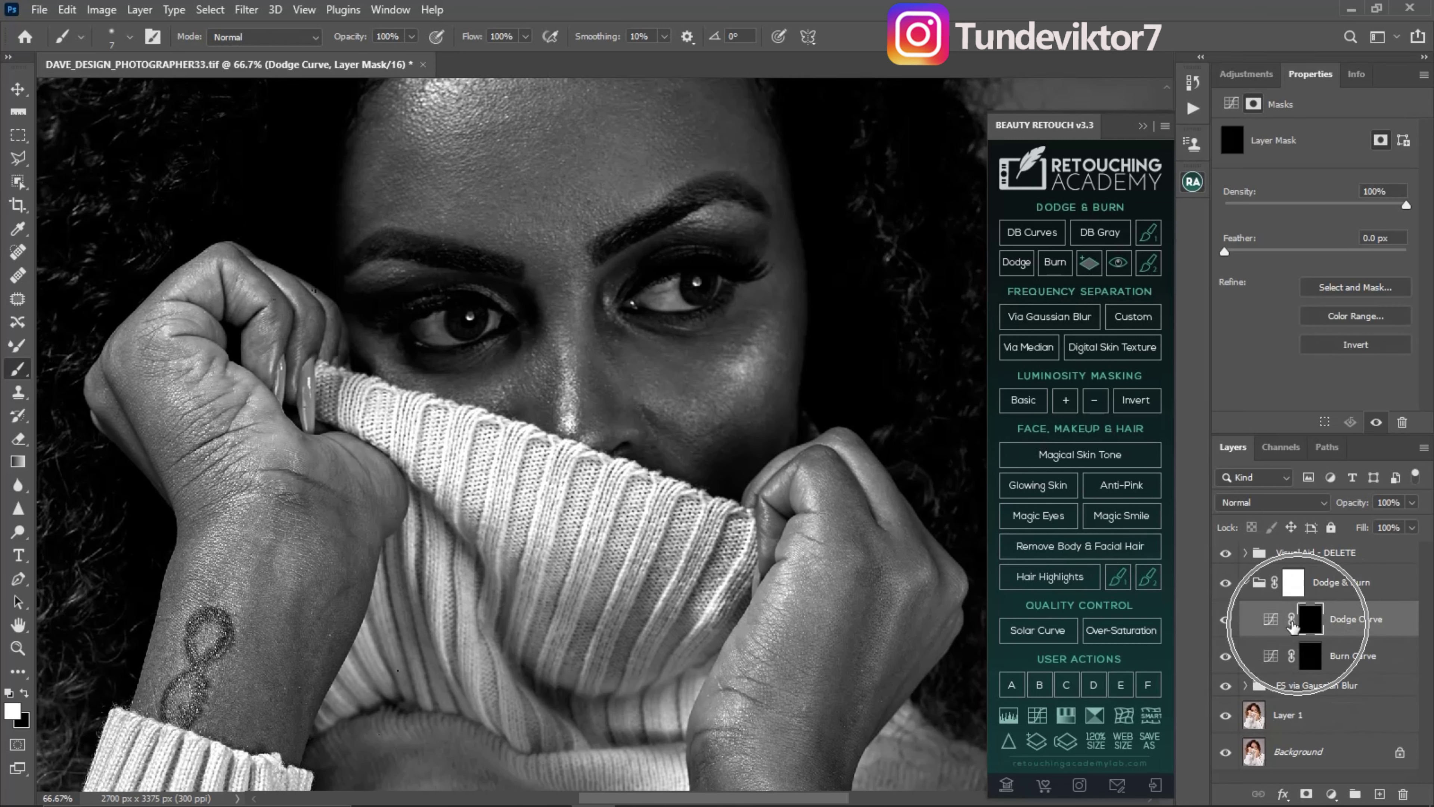
click(1317, 669)
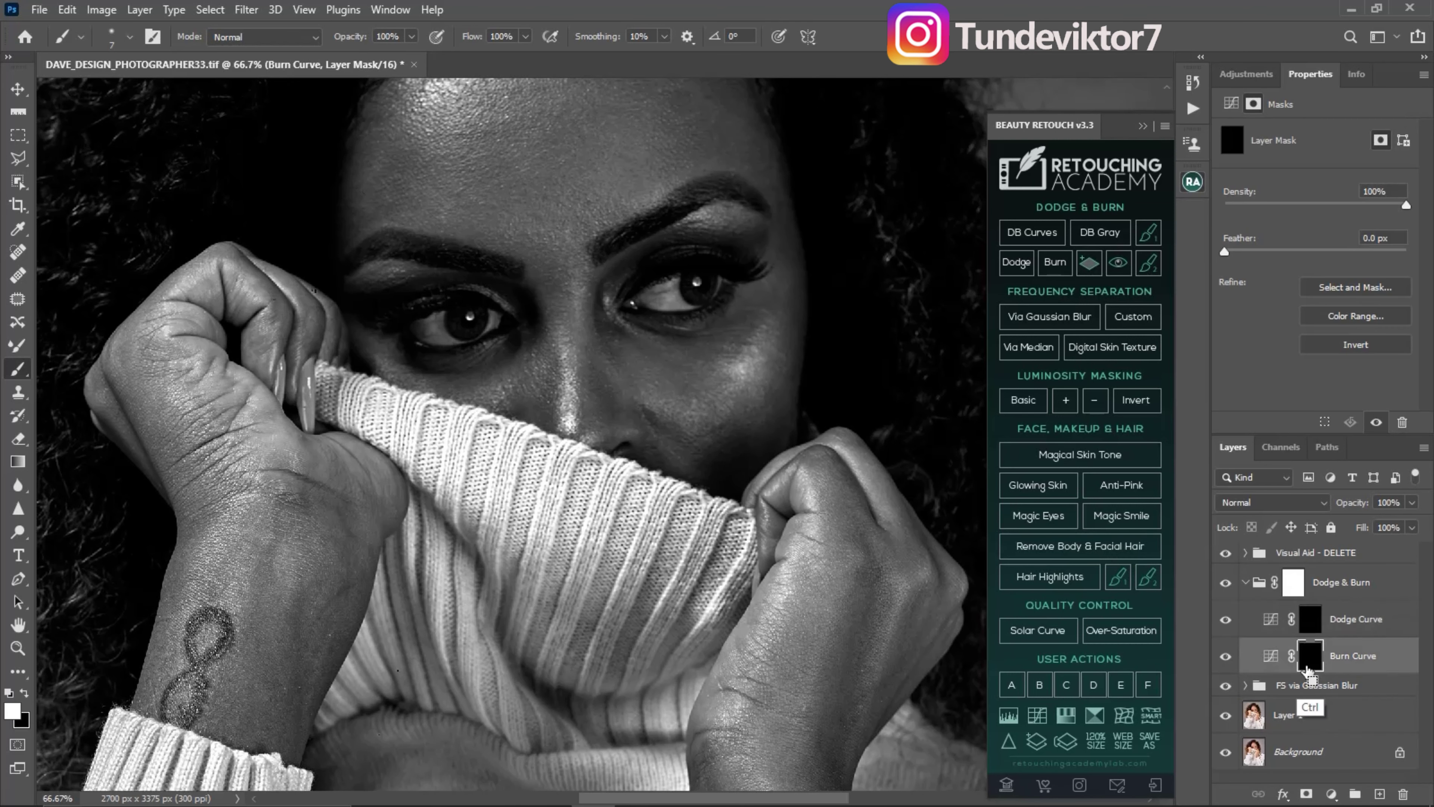
click(1342, 623)
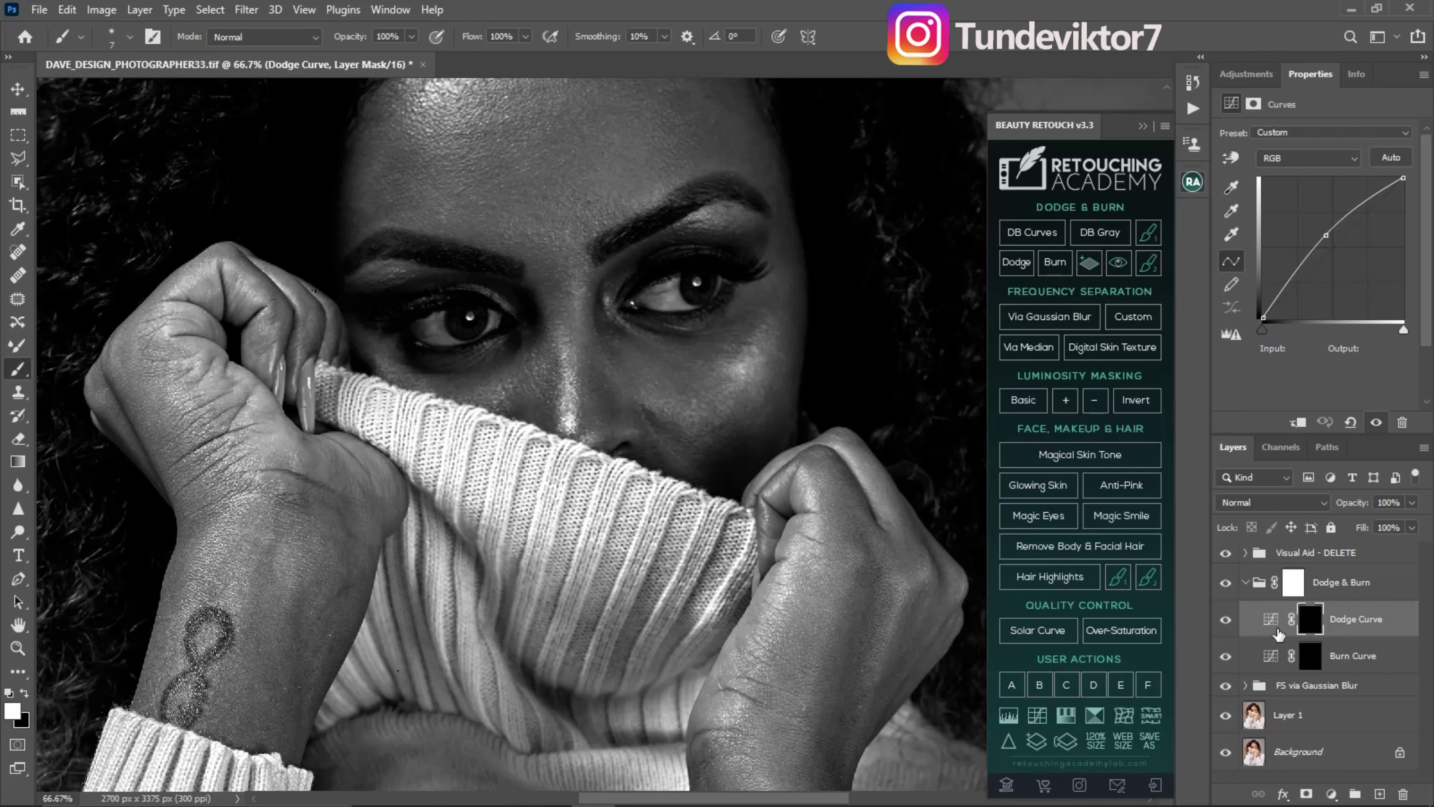
click(1346, 658)
key(alt+bracketright)
drag(614, 296, 614, 357)
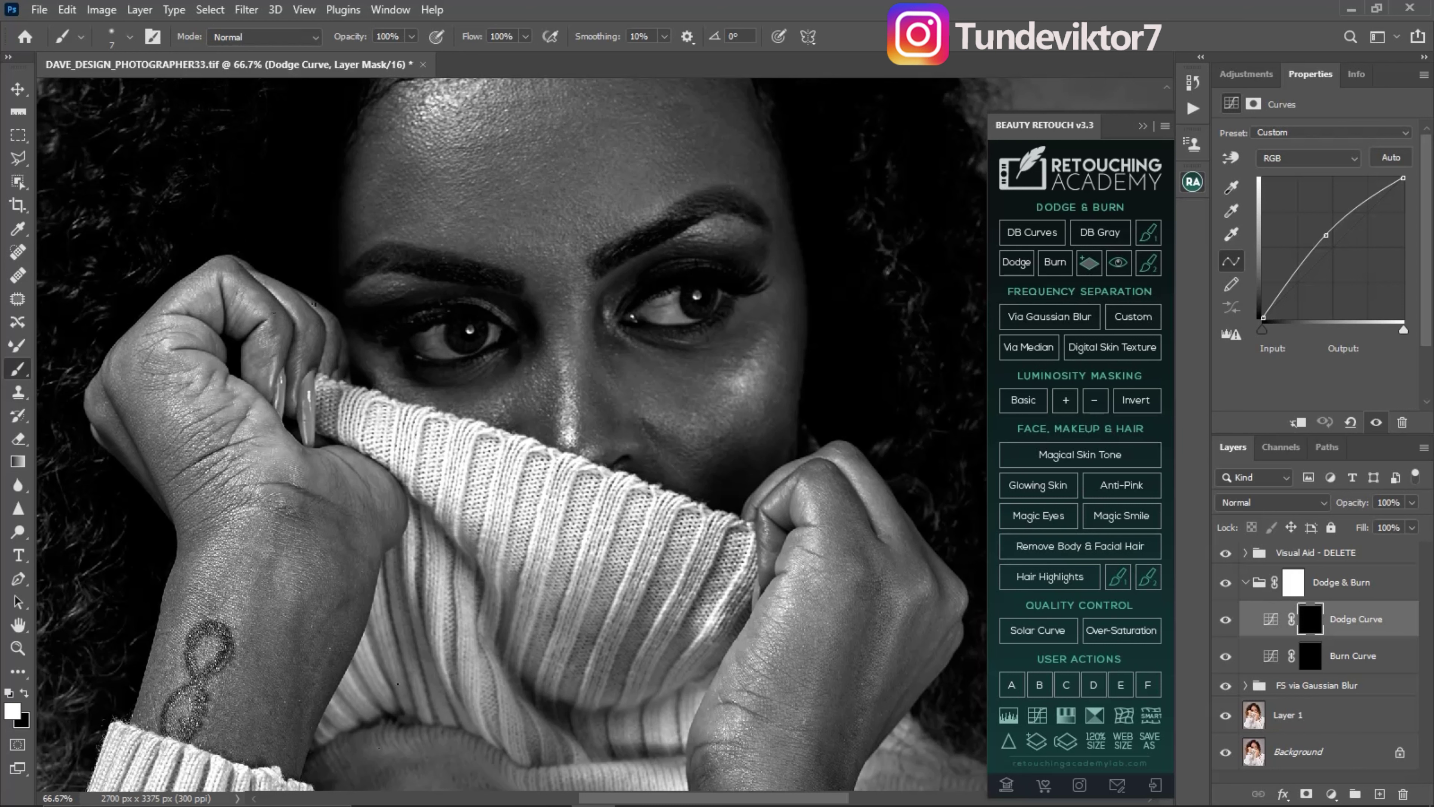
Set the Brush flow to 1% and enlarge the brush to size 30 for dodging the face
click(504, 36)
text(1)
key(Return)
key(bracketright)
key(bracketright)
key(bracketright)
key(bracketleft)
key(bracketright)
key(bracketright)
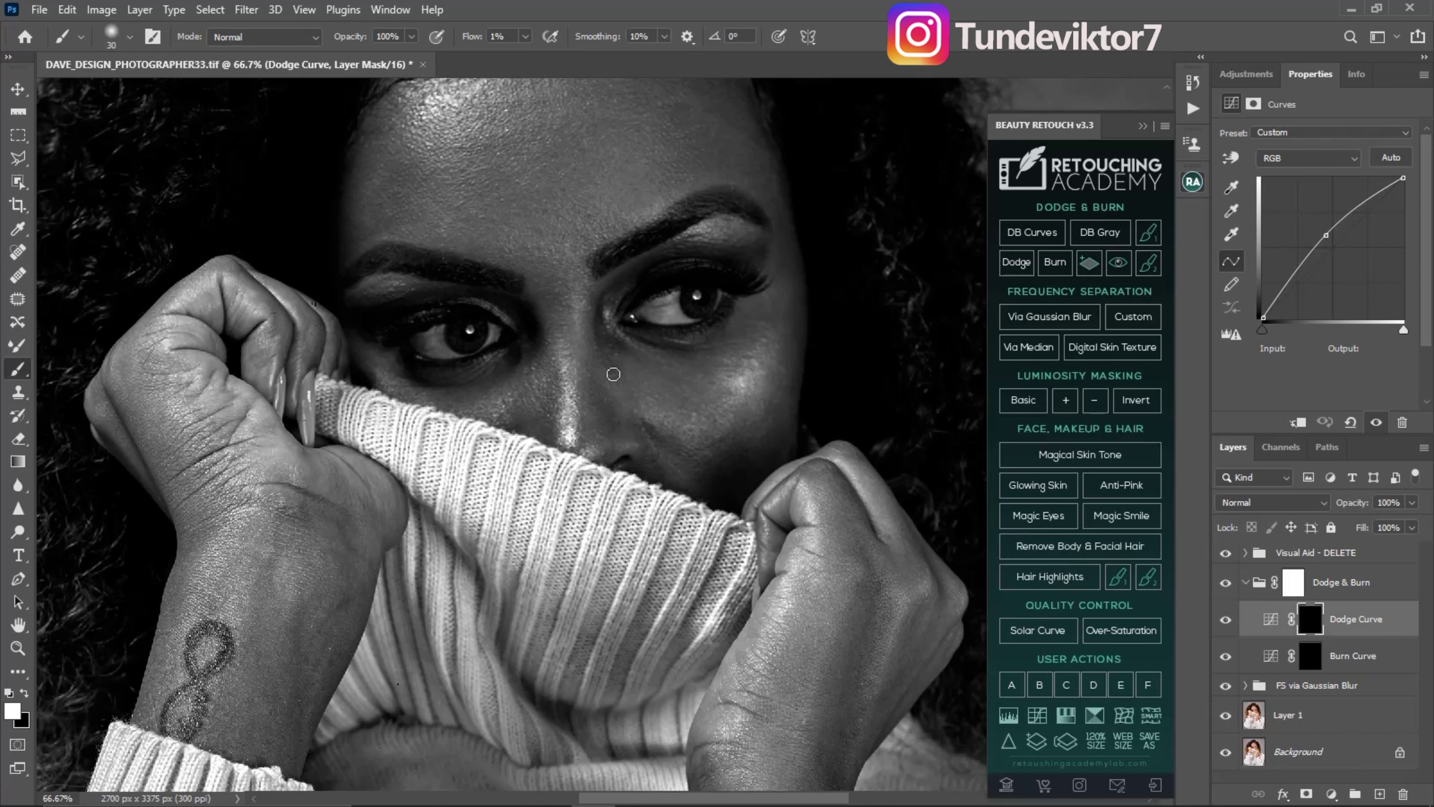
Dodge the dark patches under the eye on the Dodge Curve mask, adjusting the brush to size 35, and hide the Visual Aid group
key(bracketright)
key(bracketleft)
key(bracketleft)
key(bracketright)
key(bracketleft)
key(bracketleft)
key(bracketright)
key(bracketleft)
key(bracketright)
key(bracketleft)
key(bracketright)
key(bracketright)
key(bracketleft)
key(bracketleft)
key(bracketleft)
click(1225, 553)
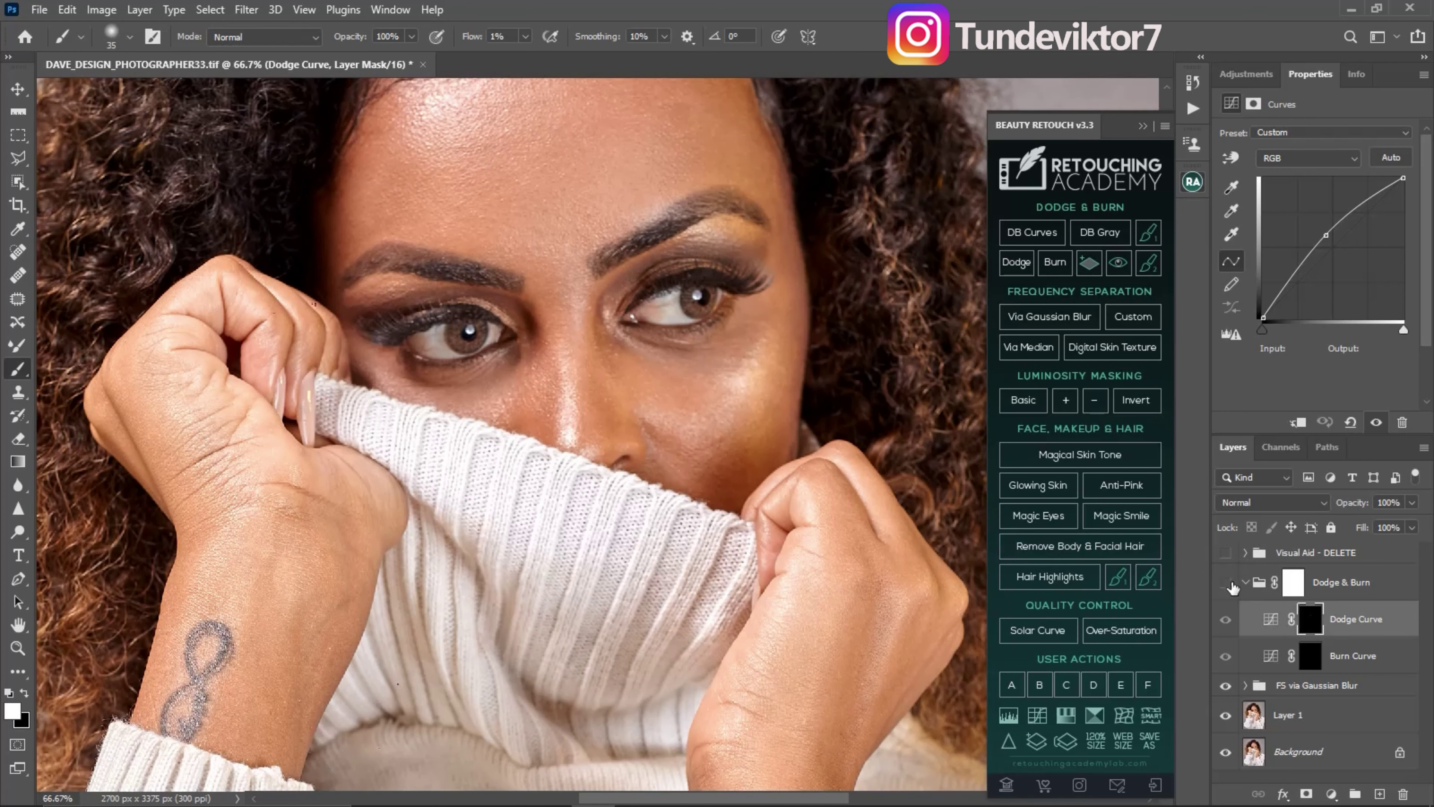
Draw an arrow pointing at the retouched cheek on a new layer, using a black brush of size 7 at 100% flow
click(1378, 793)
key(x)
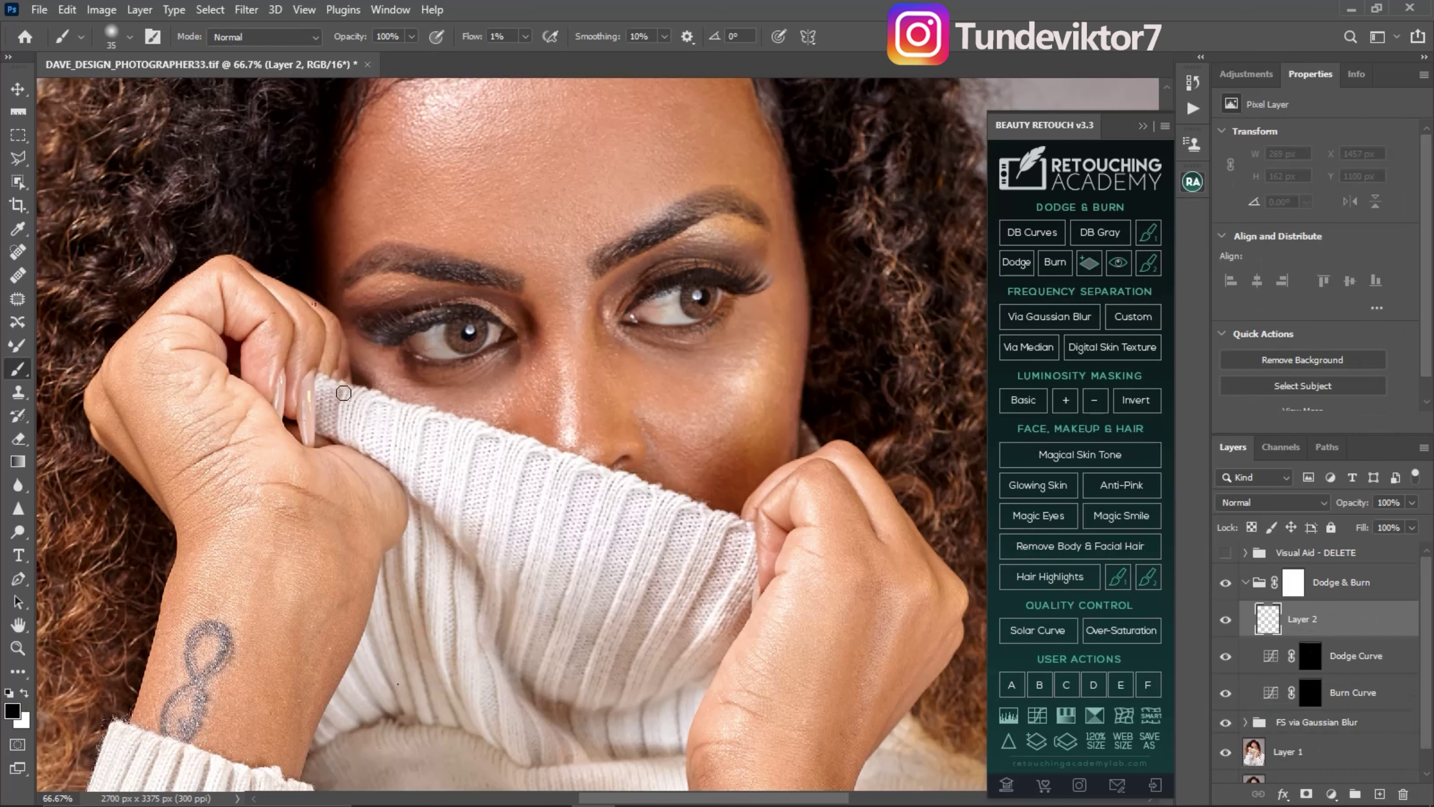
click(525, 37)
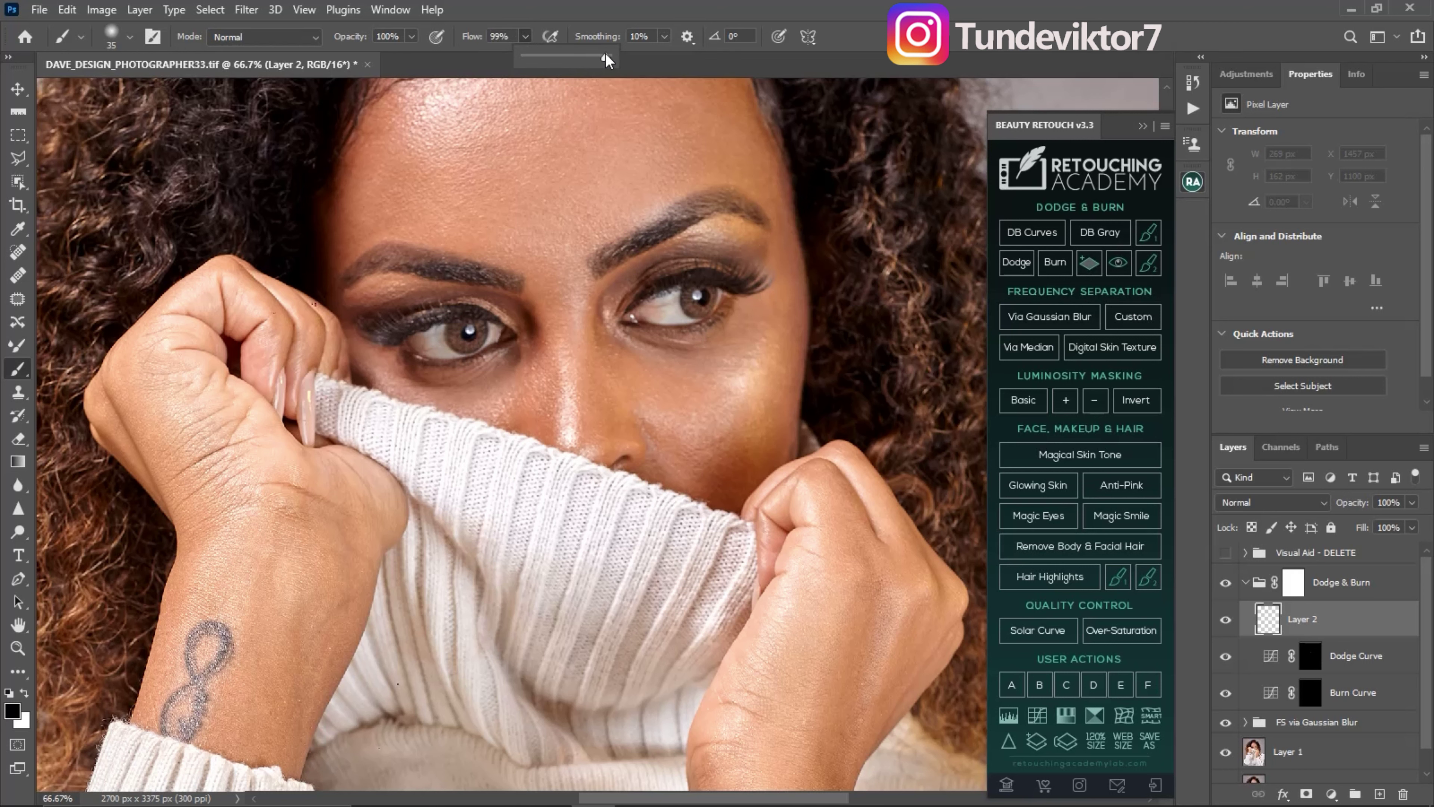
drag(606, 54, 616, 54)
key(bracketleft)
key(bracketleft)
key(bracketleft)
key(bracketleft)
key(bracketleft)
key(bracketleft)
key(bracketleft)
key(bracketleft)
drag(677, 406, 703, 447)
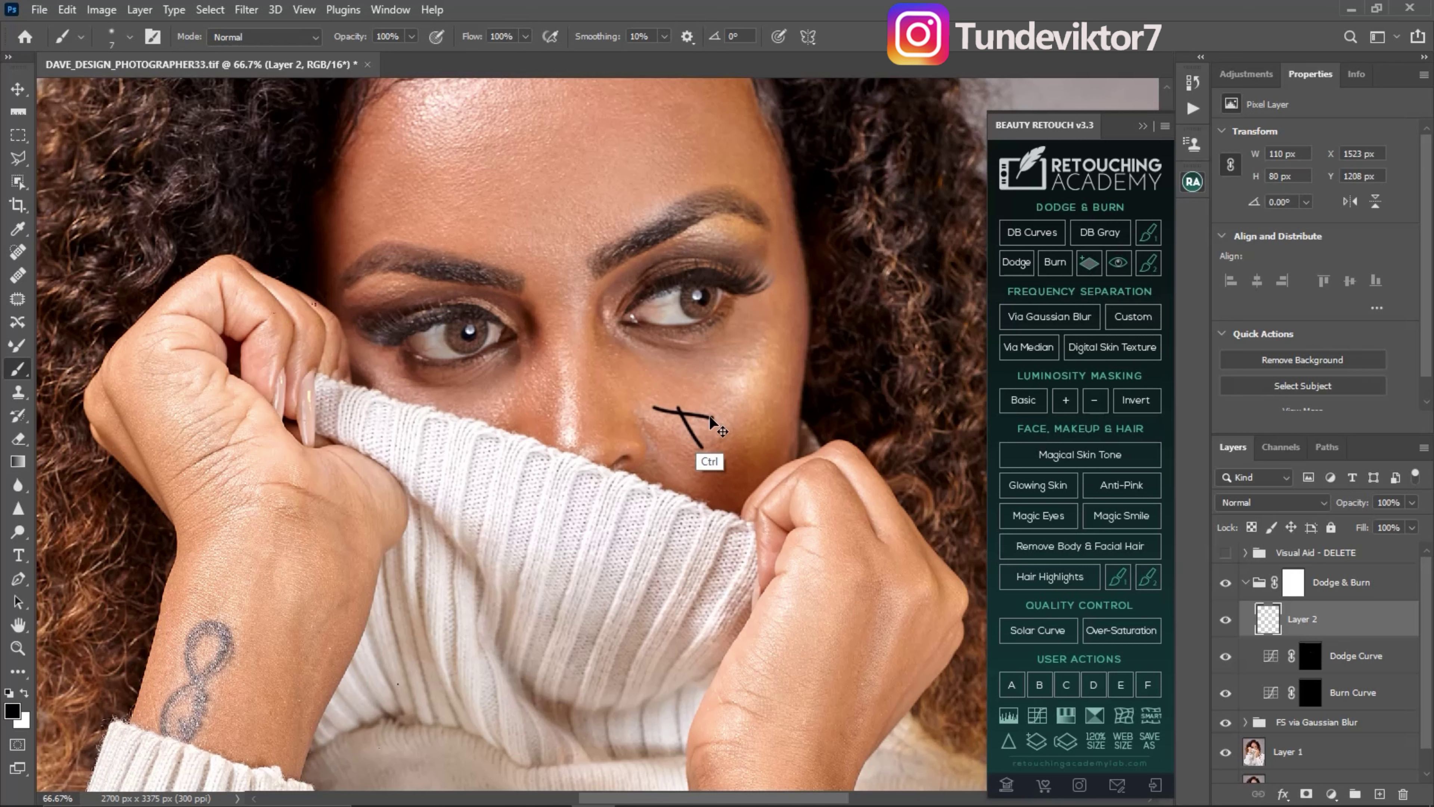
drag(706, 417, 712, 406)
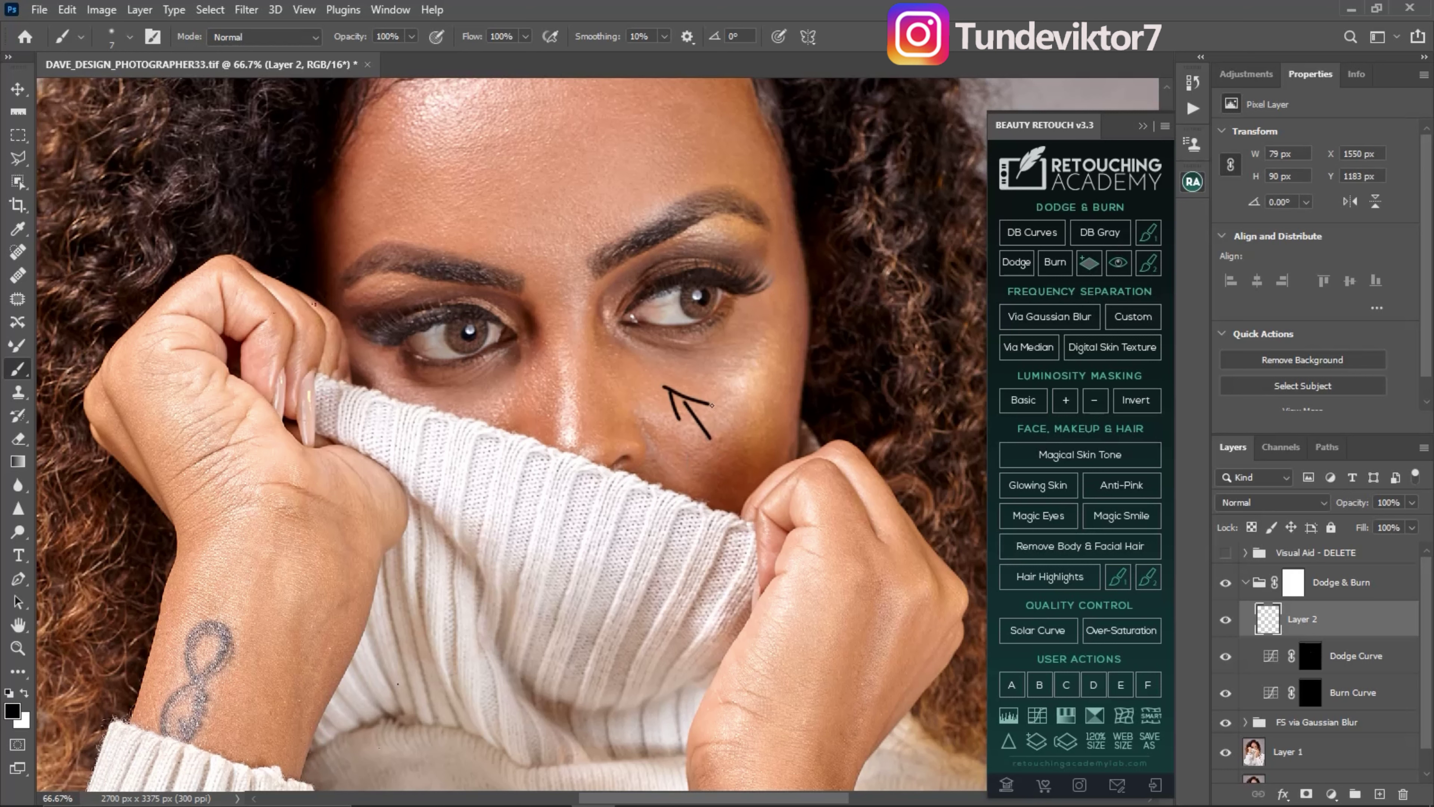
Compare the face with the Dodge & Burn group on and off, and delete the arrow layer
click(1226, 585)
click(1226, 585)
click(1226, 585)
click(1227, 586)
drag(1355, 624, 1404, 791)
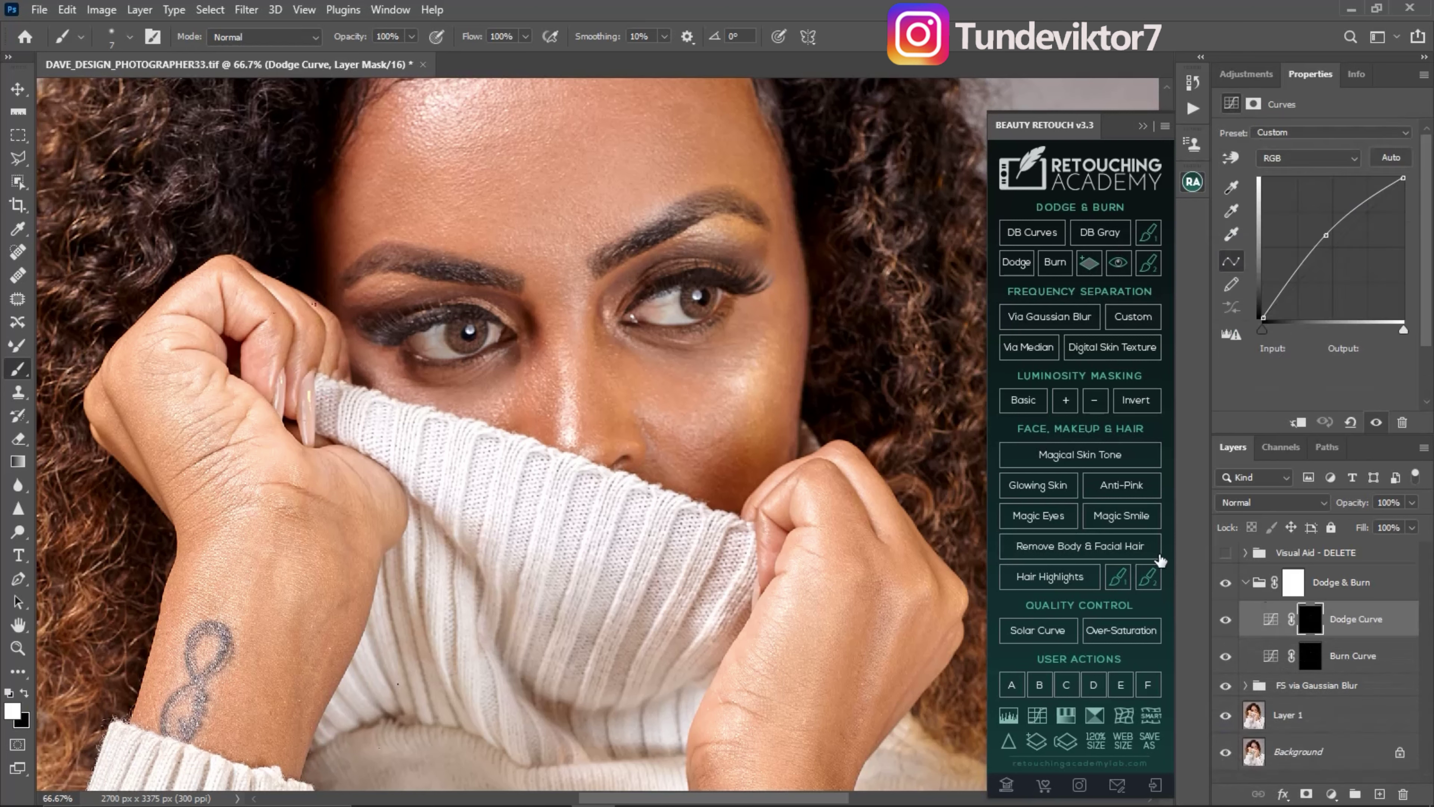
Continue dodging and burning the face on the two curve masks with white at 1% flow, enlarging the brush to size 40
key(x)
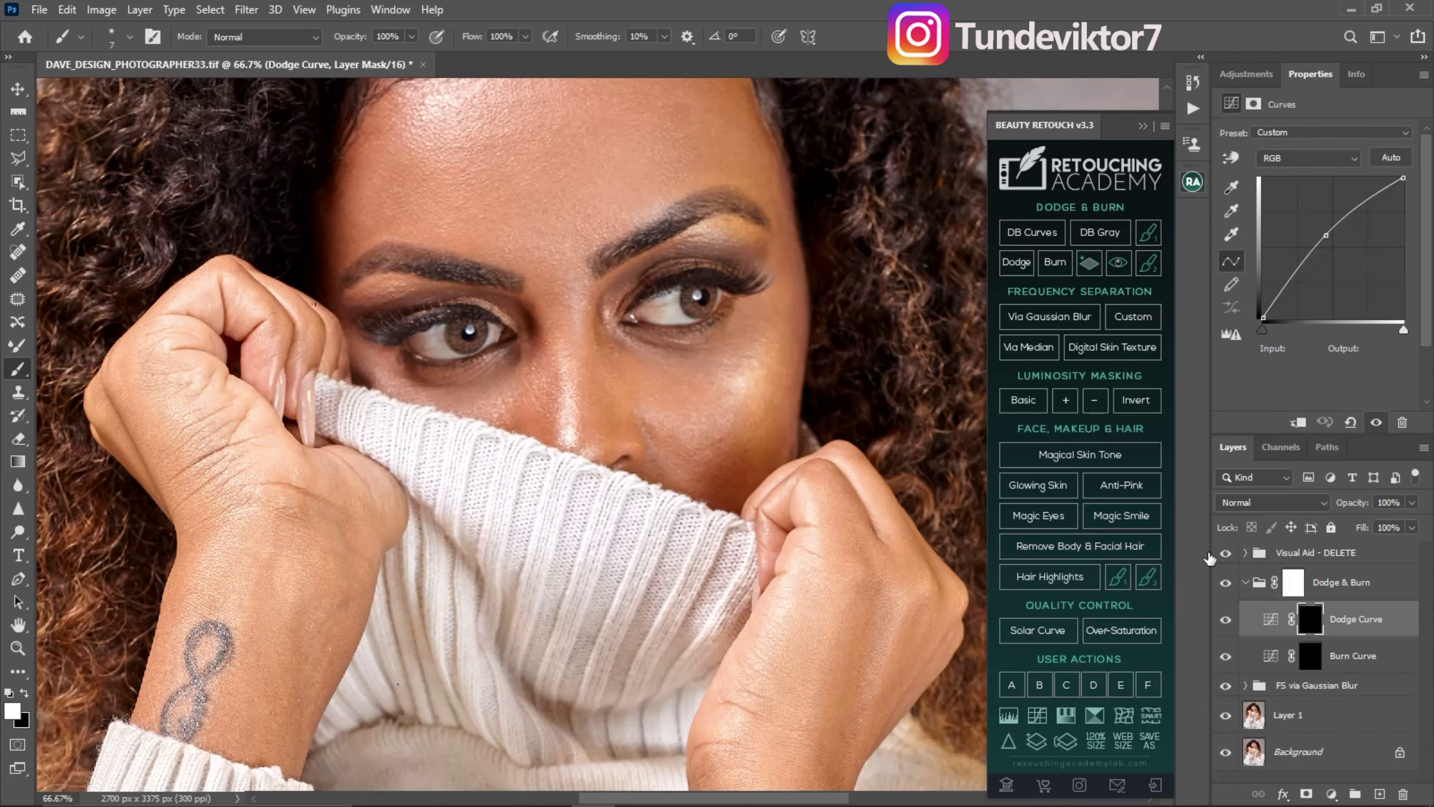
click(1225, 552)
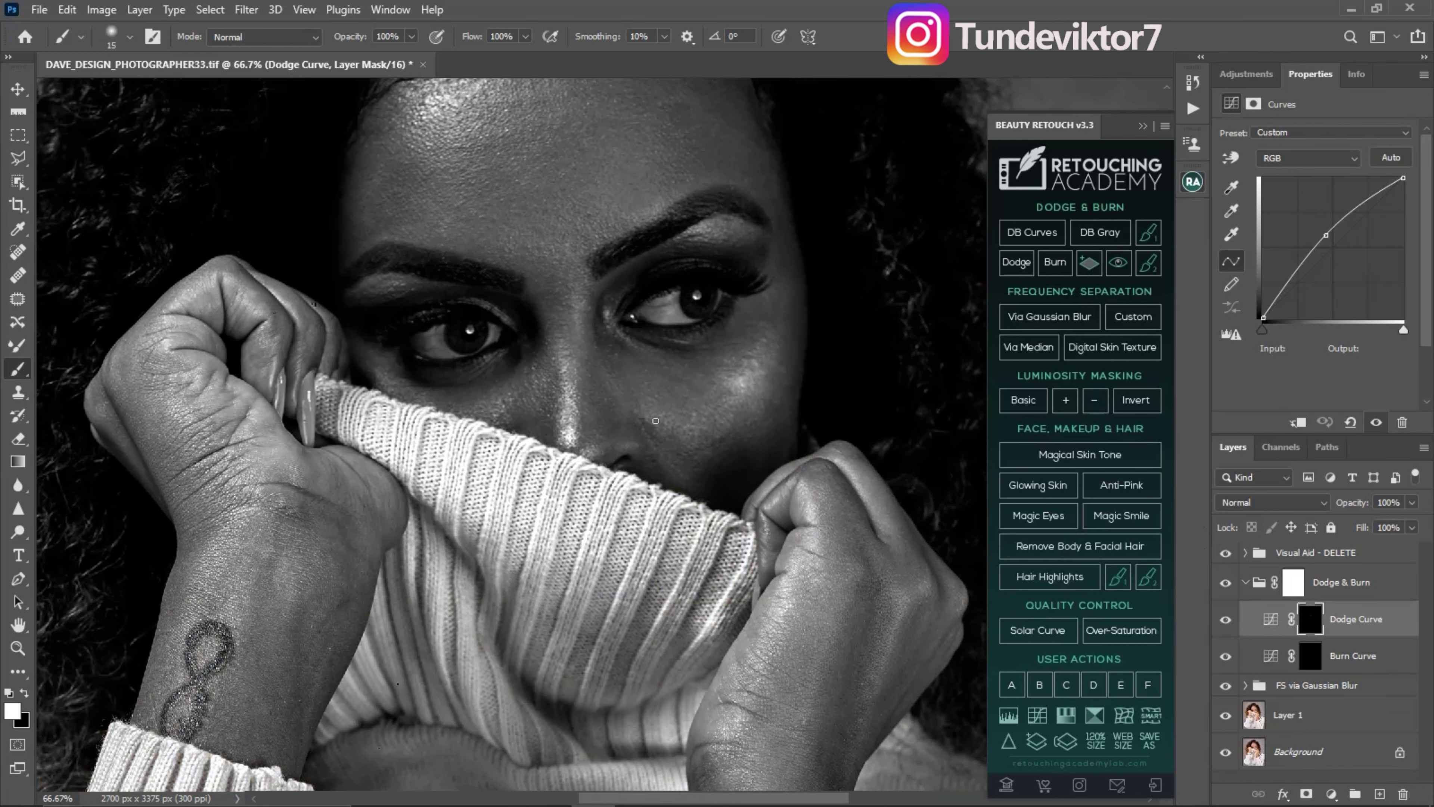
key(bracketright)
key(bracketright)
key(shift+0)
key(shift+1)
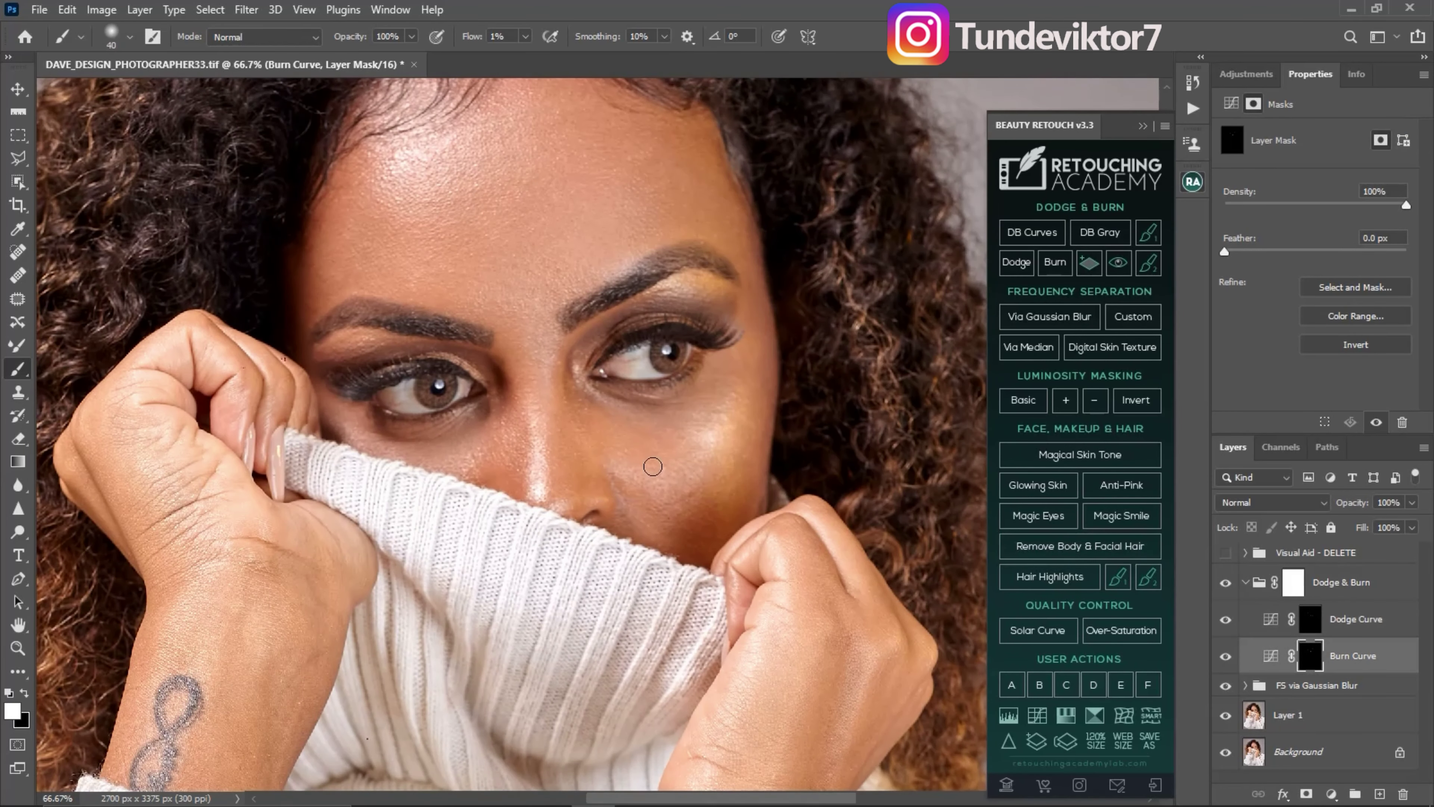
key(bracketright)
Delete the Visual Aid - DELETE group and hide the Dodge & Burn group to compare the retouch
click(1225, 552)
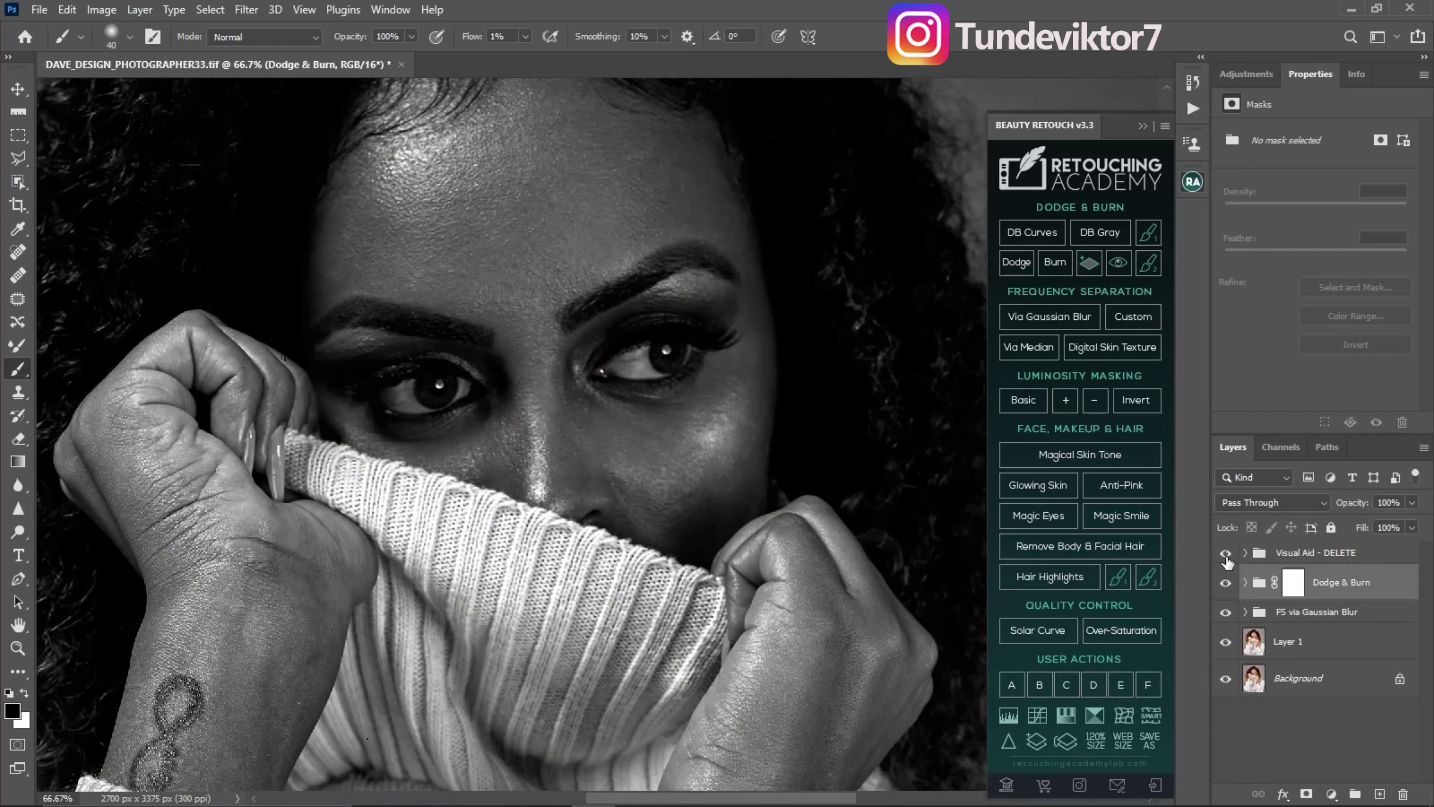
click(1257, 559)
key(Delete)
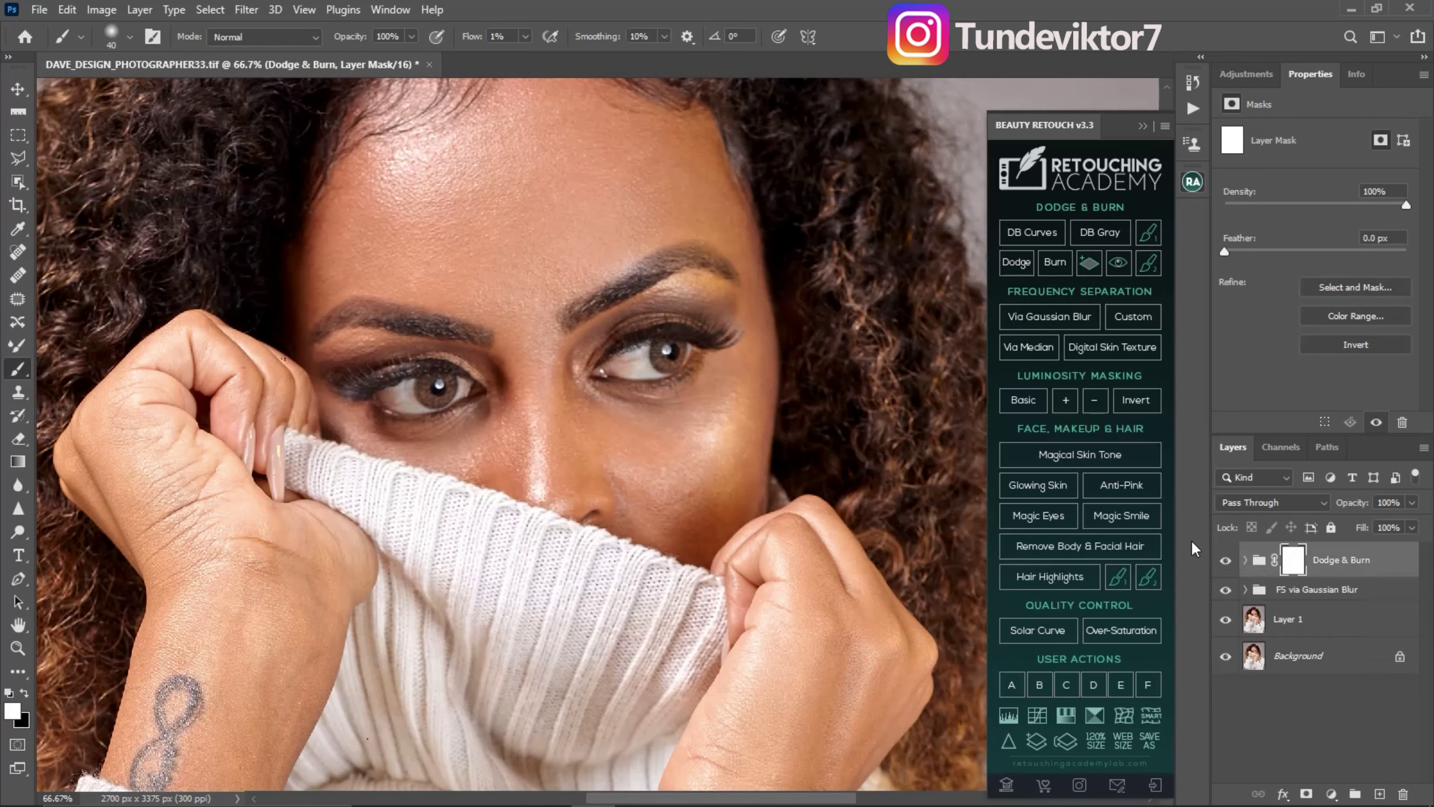
click(1226, 562)
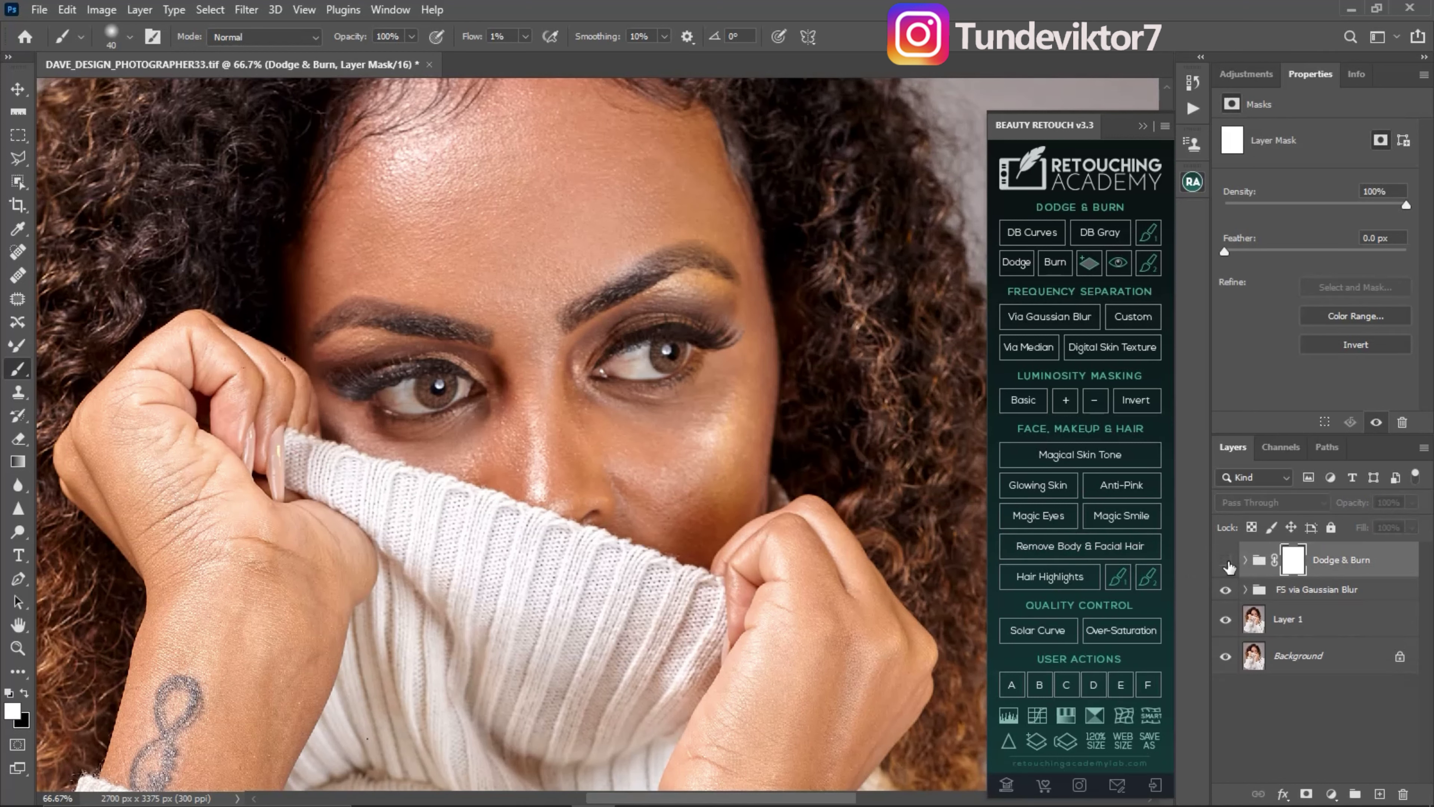
Compare the face with the Dodge & Burn group on and off, leaving the group visible
click(1226, 562)
click(1227, 564)
click(1226, 563)
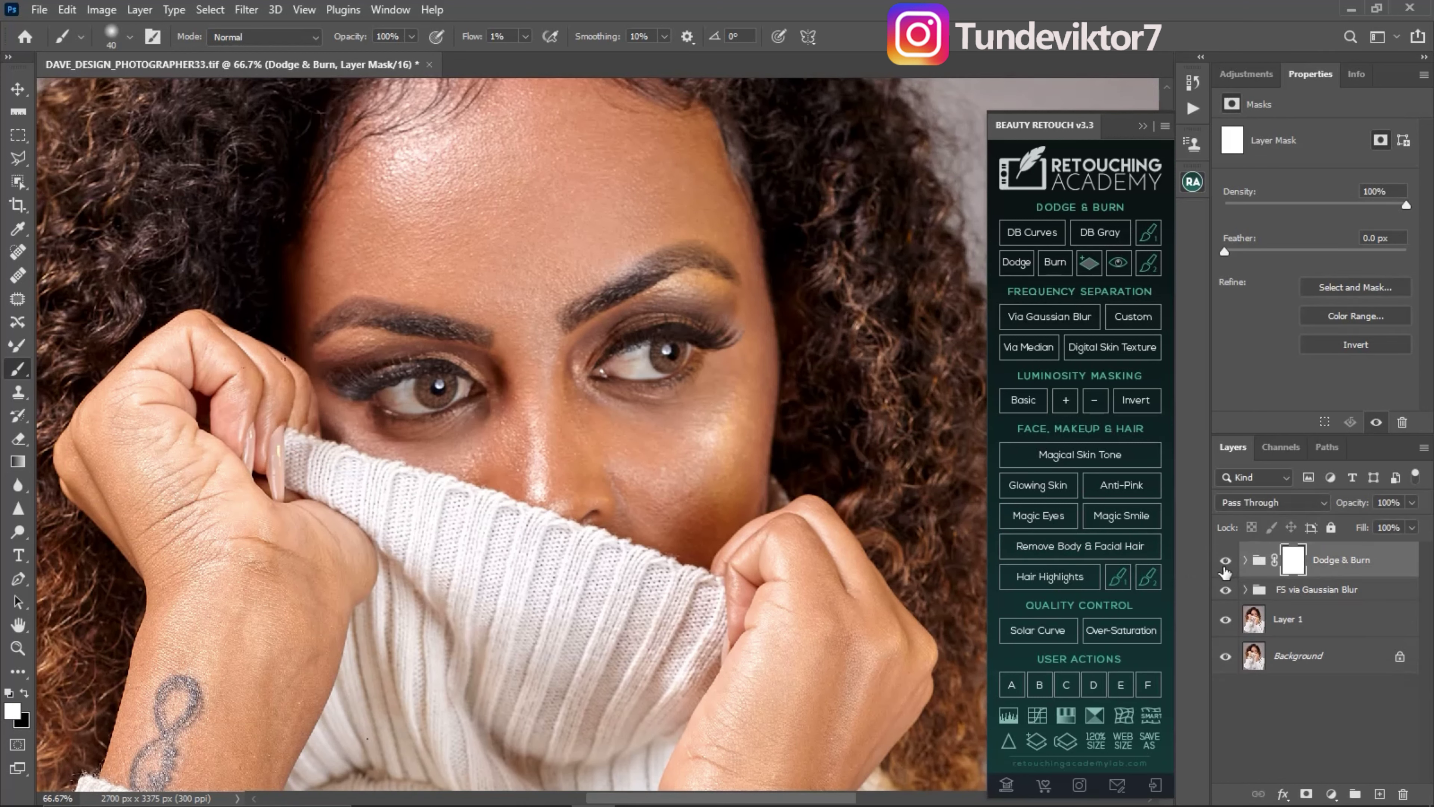
key(z)
alt+click(675, 409)
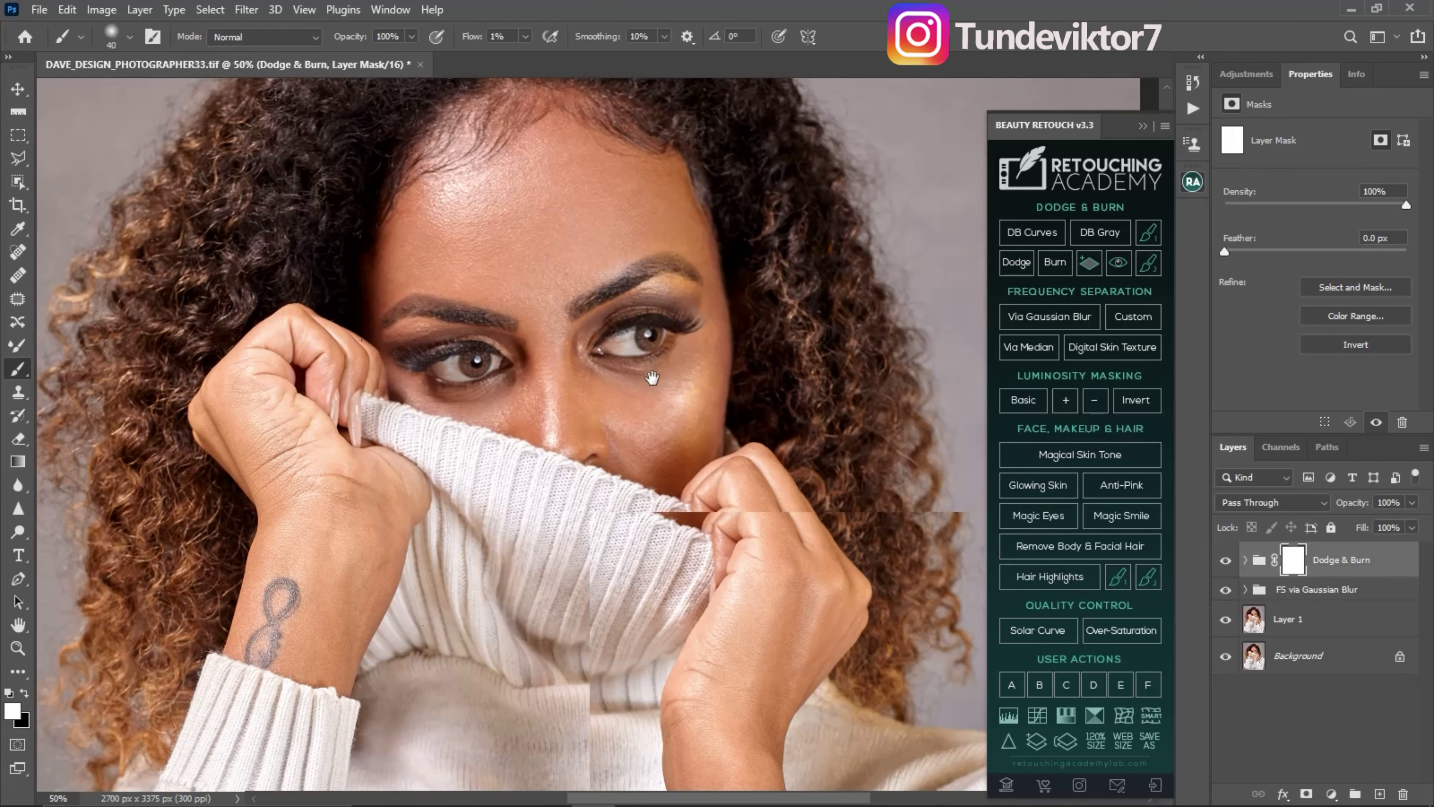
click(637, 379)
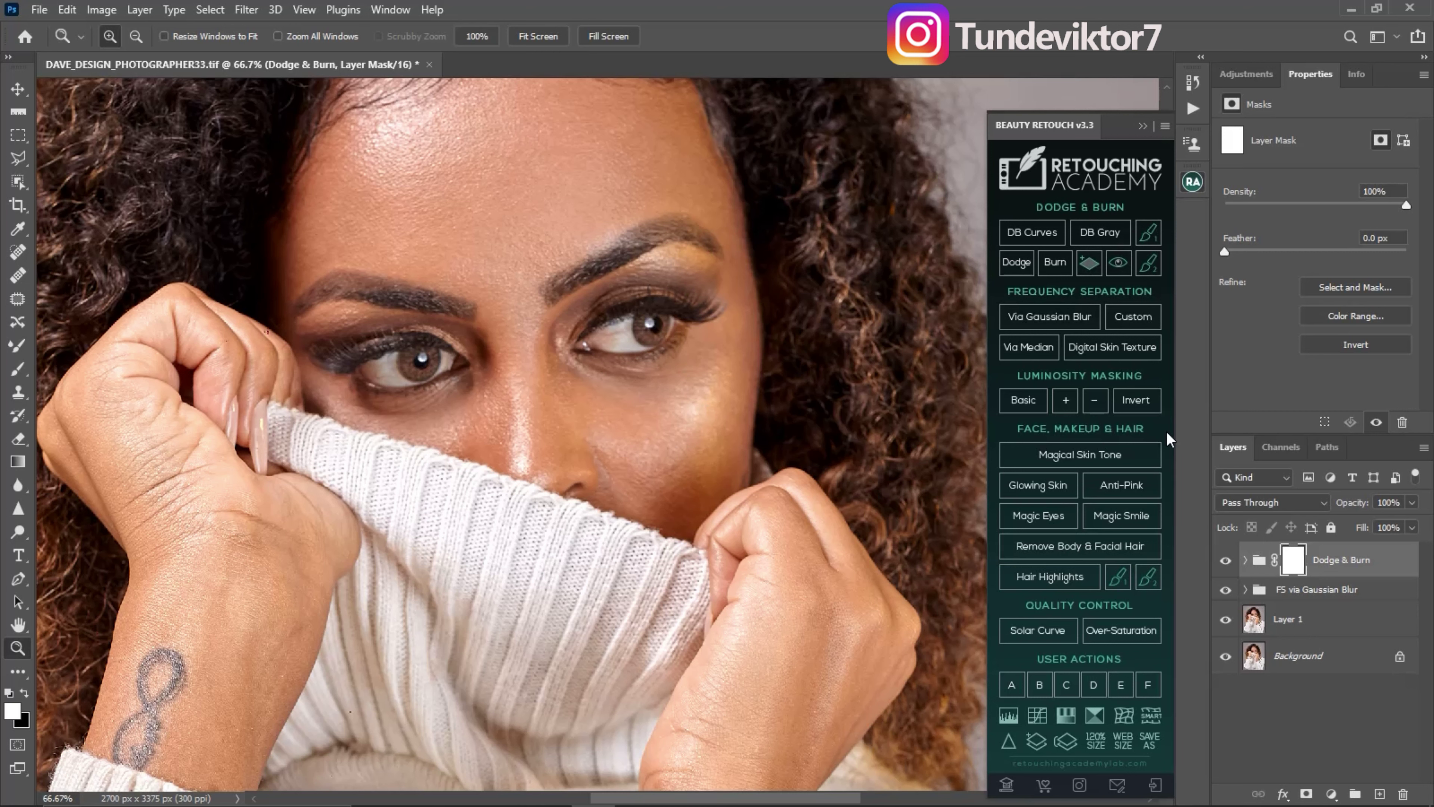
Stamp all visible layers into a new layer and patch the lines under the eye on the picture's right with the Patch tool
key(ctrl+shift+alt+e)
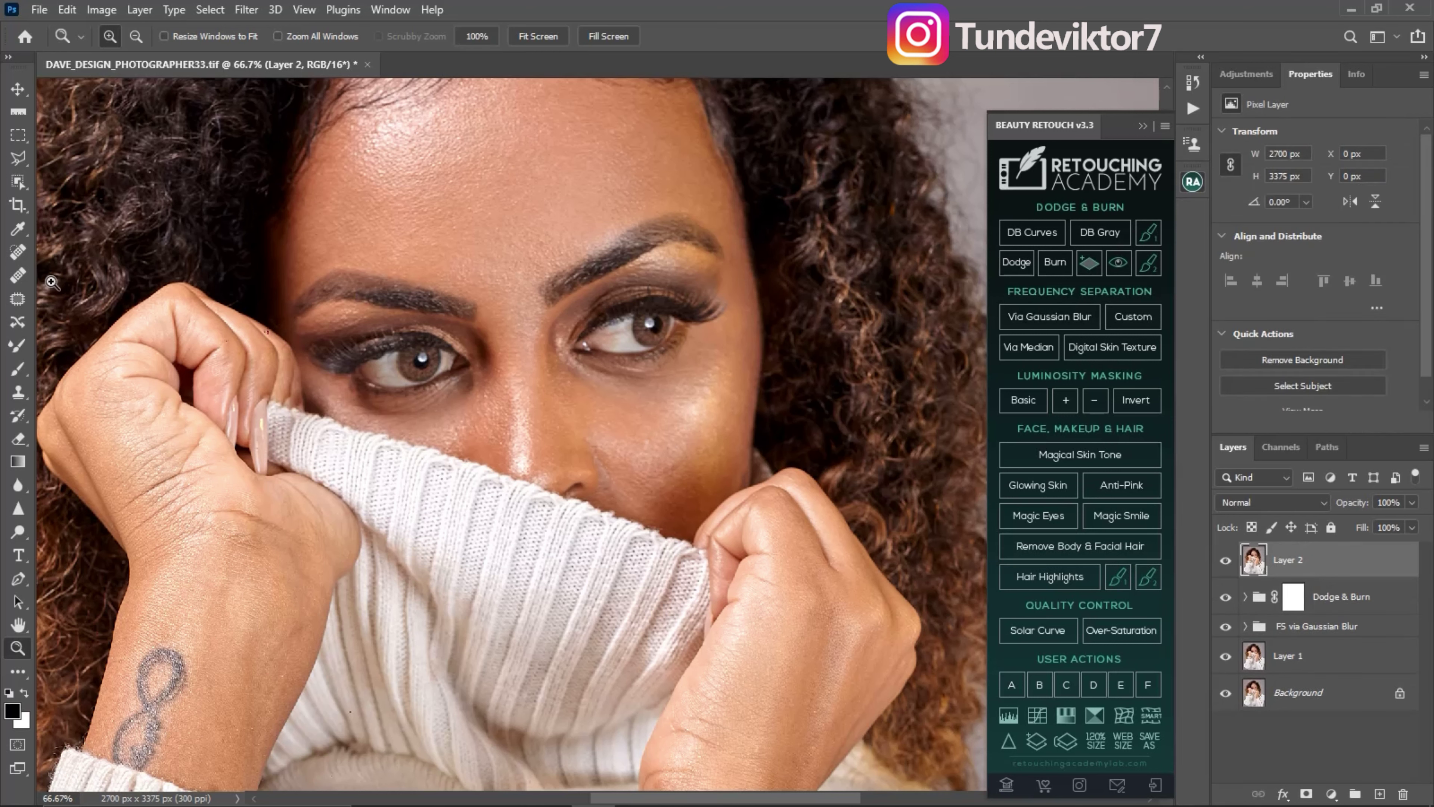
click(18, 302)
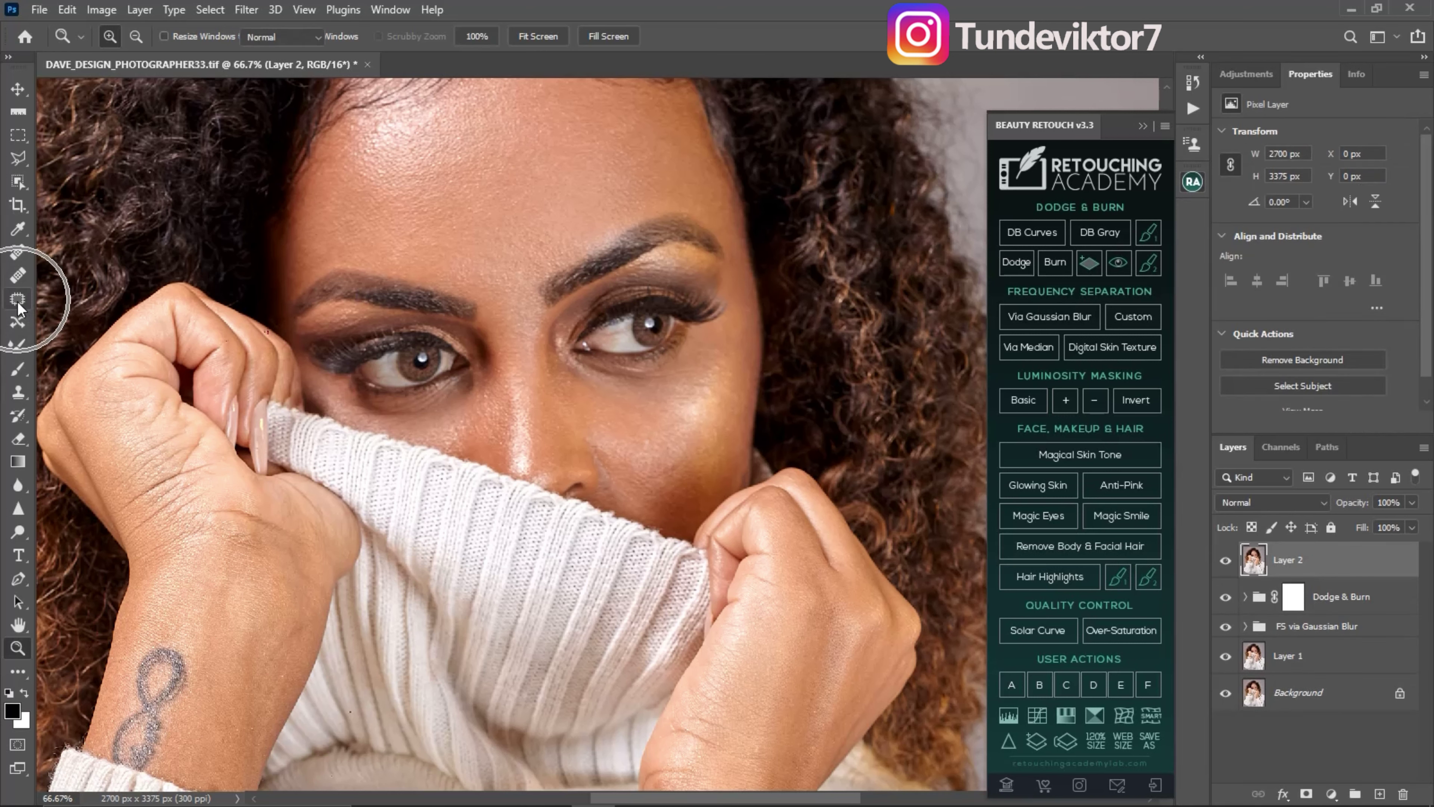
mouse_move(568, 370)
mouse_down()
mouse_move(652, 398)
mouse_move(696, 372)
mouse_move(709, 332)
mouse_move(616, 375)
mouse_move(566, 366)
mouse_up()
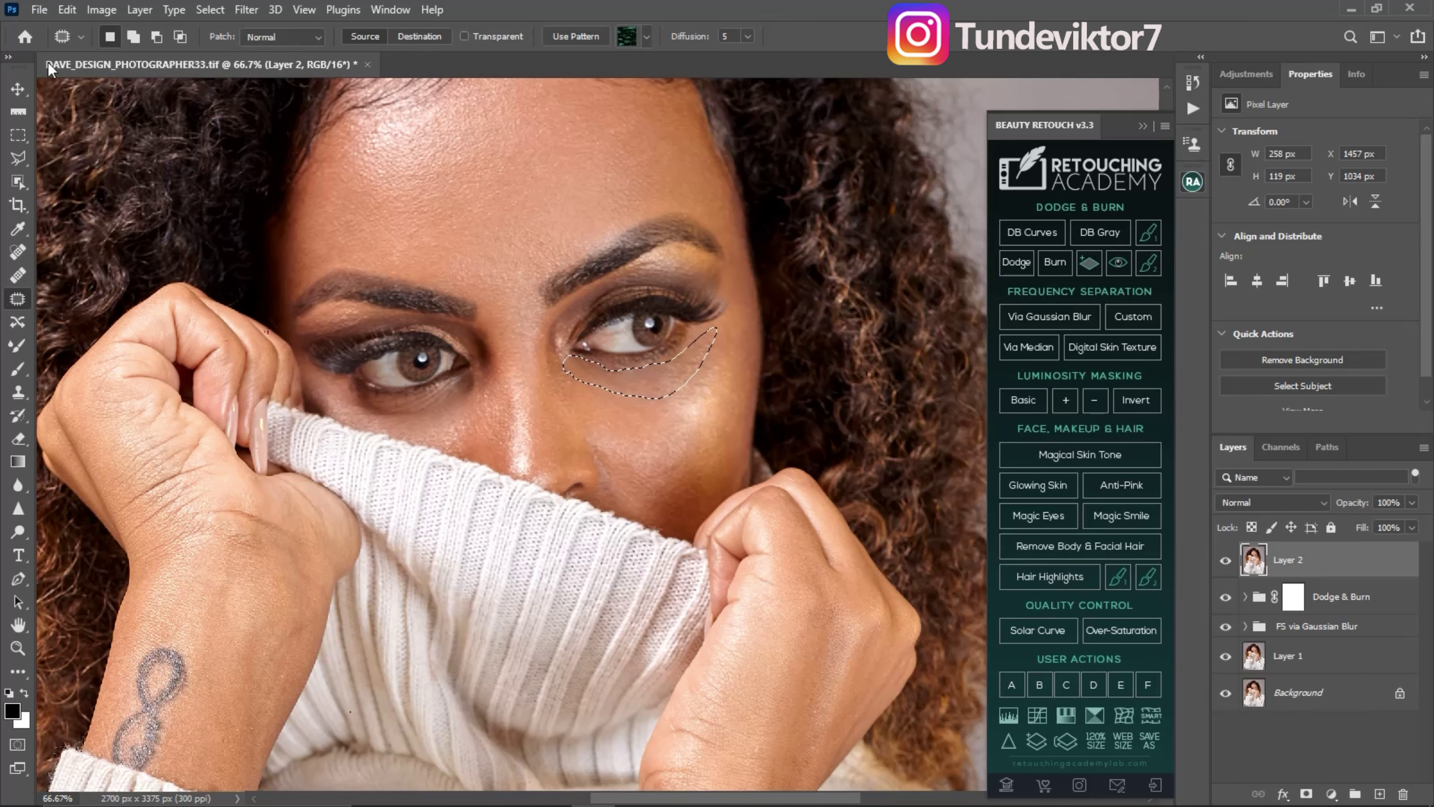
Fade the under-eye patch to 61% opacity
click(67, 11)
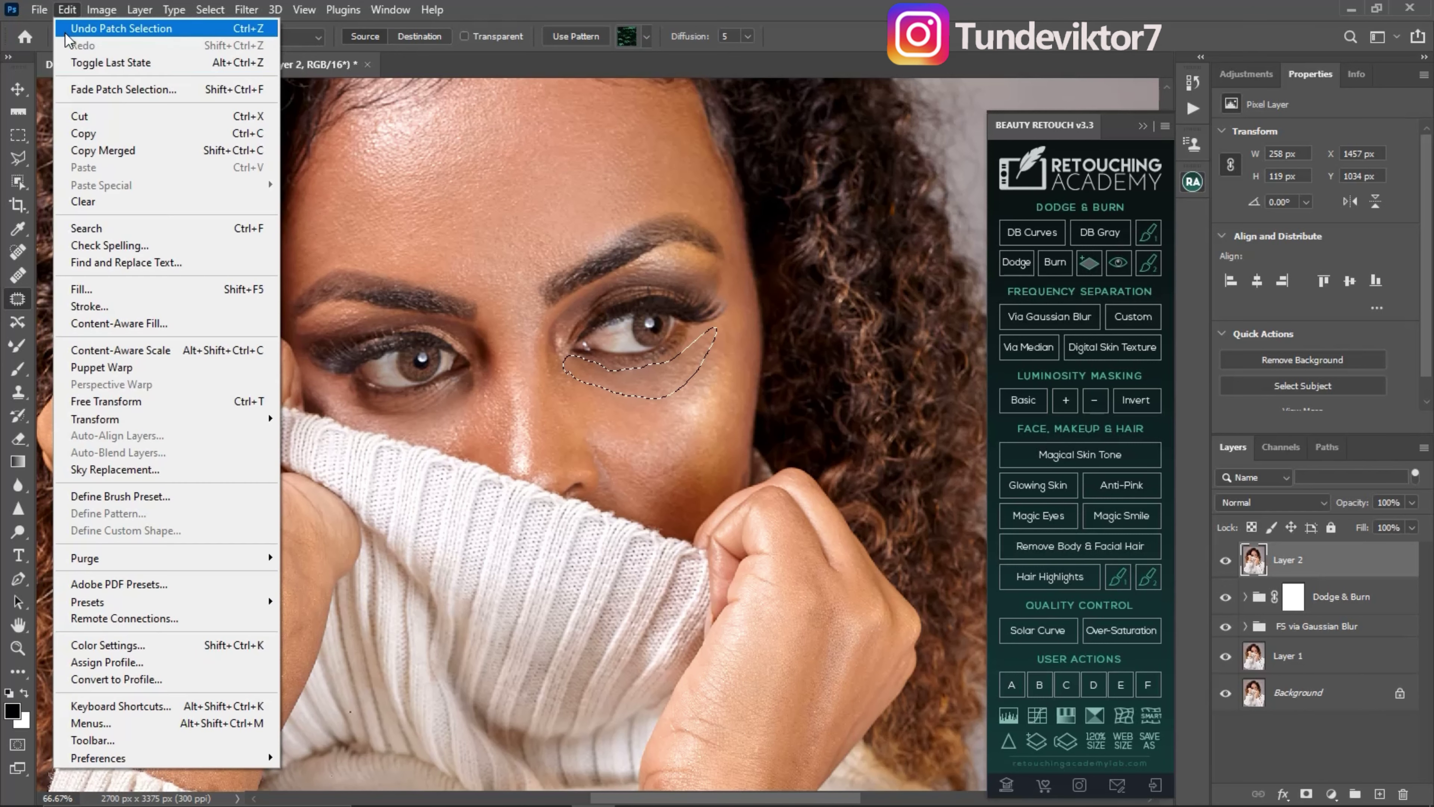
click(160, 89)
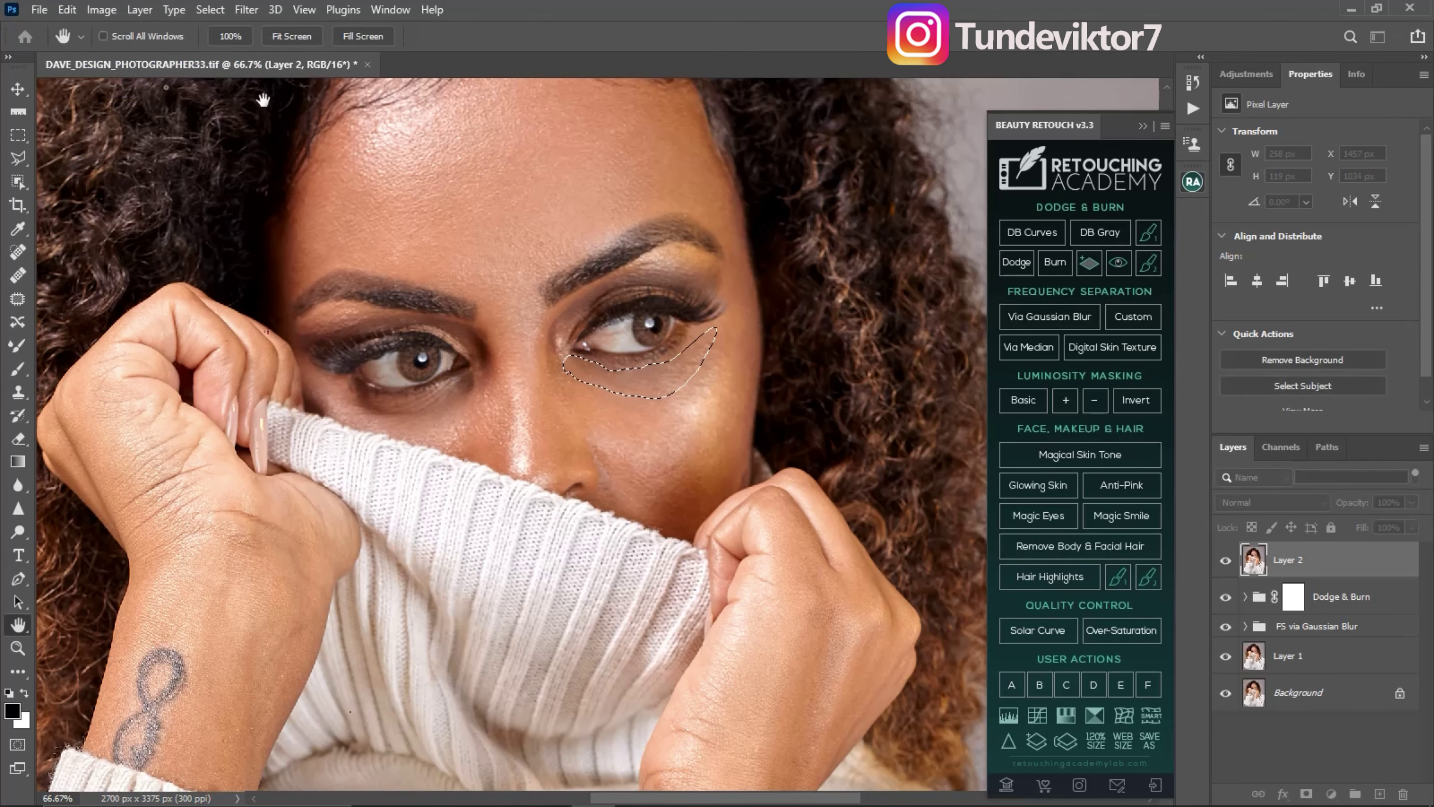
drag(740, 265, 690, 282)
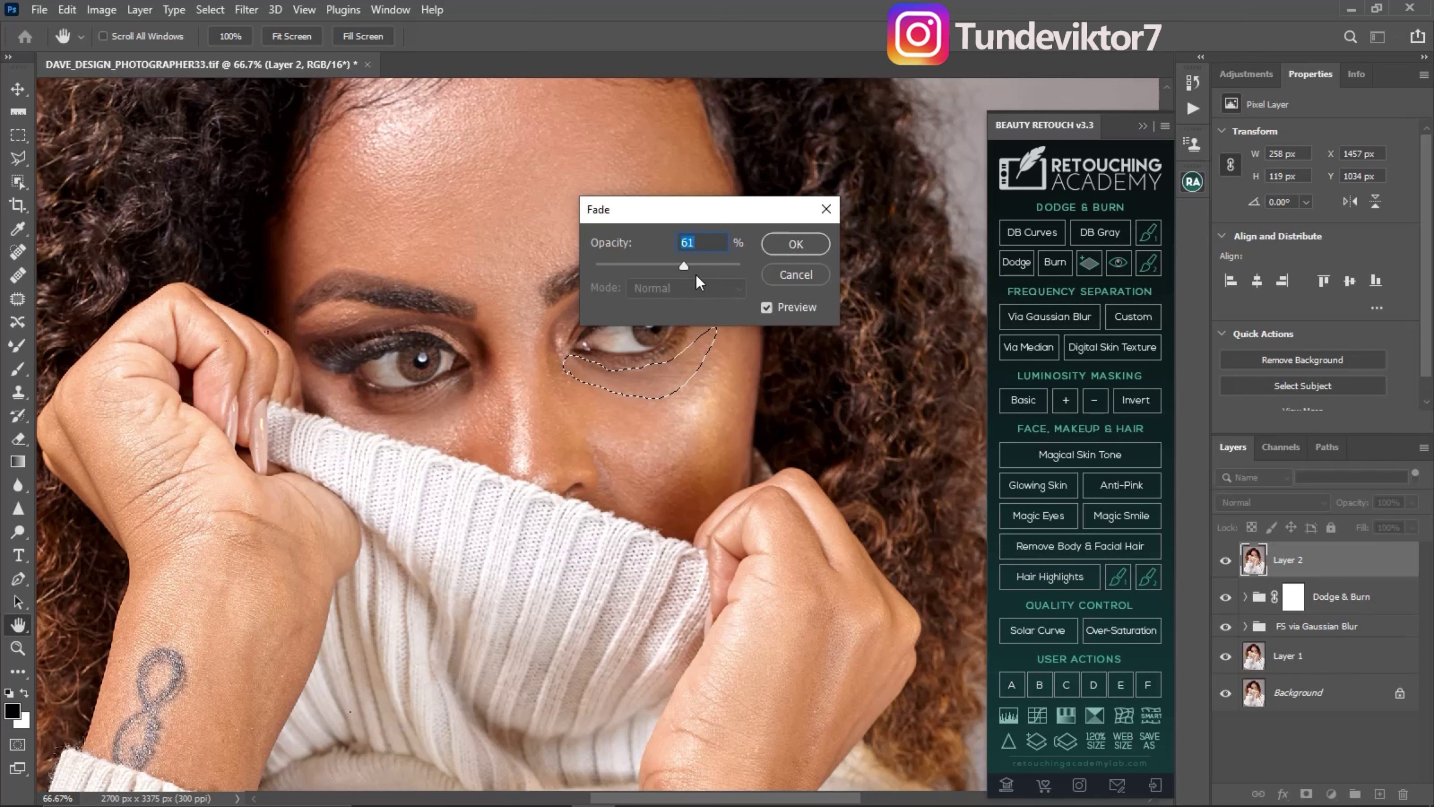
click(797, 245)
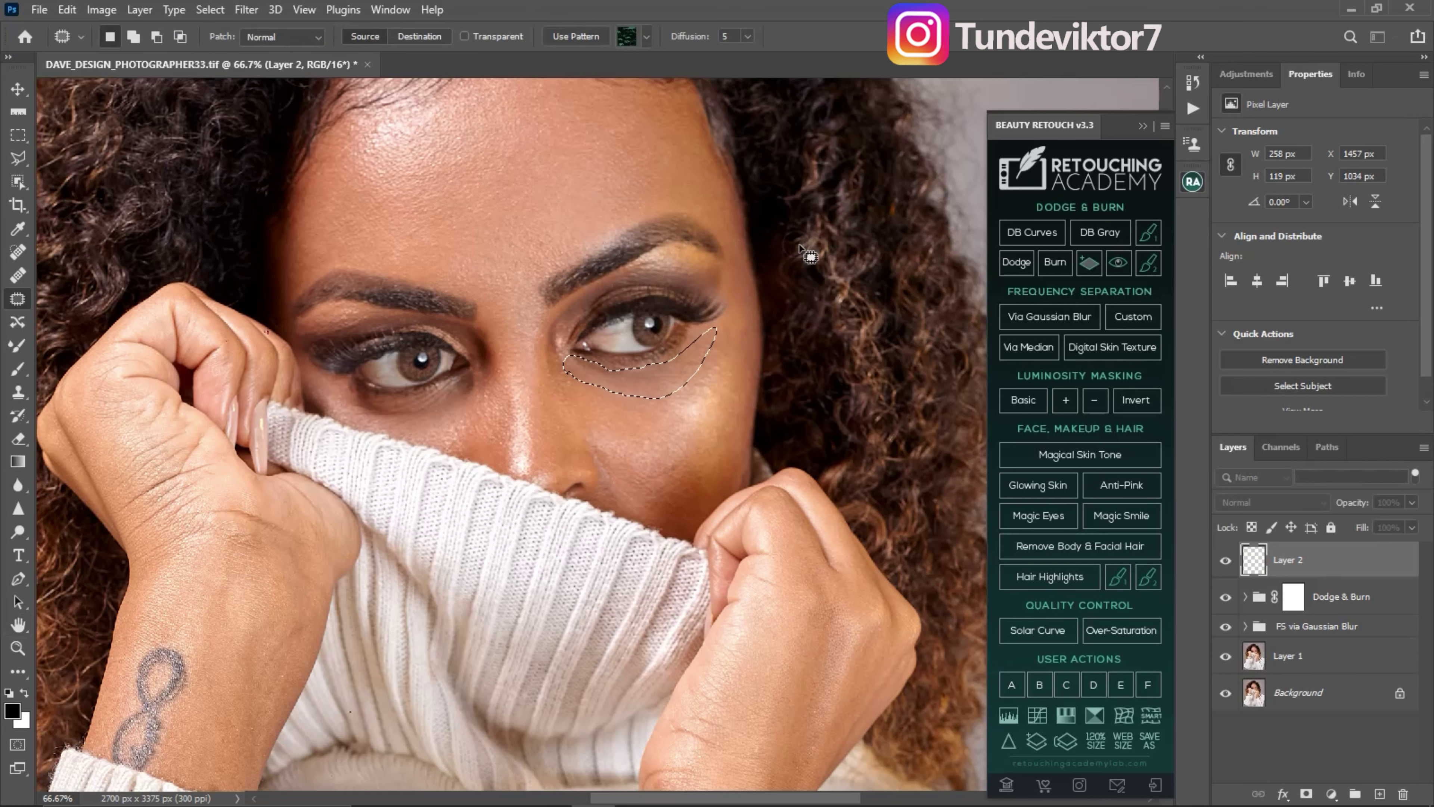
Deselect the patched area and compare the under-eye retouch with Layer 2 on and off
click(1225, 561)
key(ctrl+d)
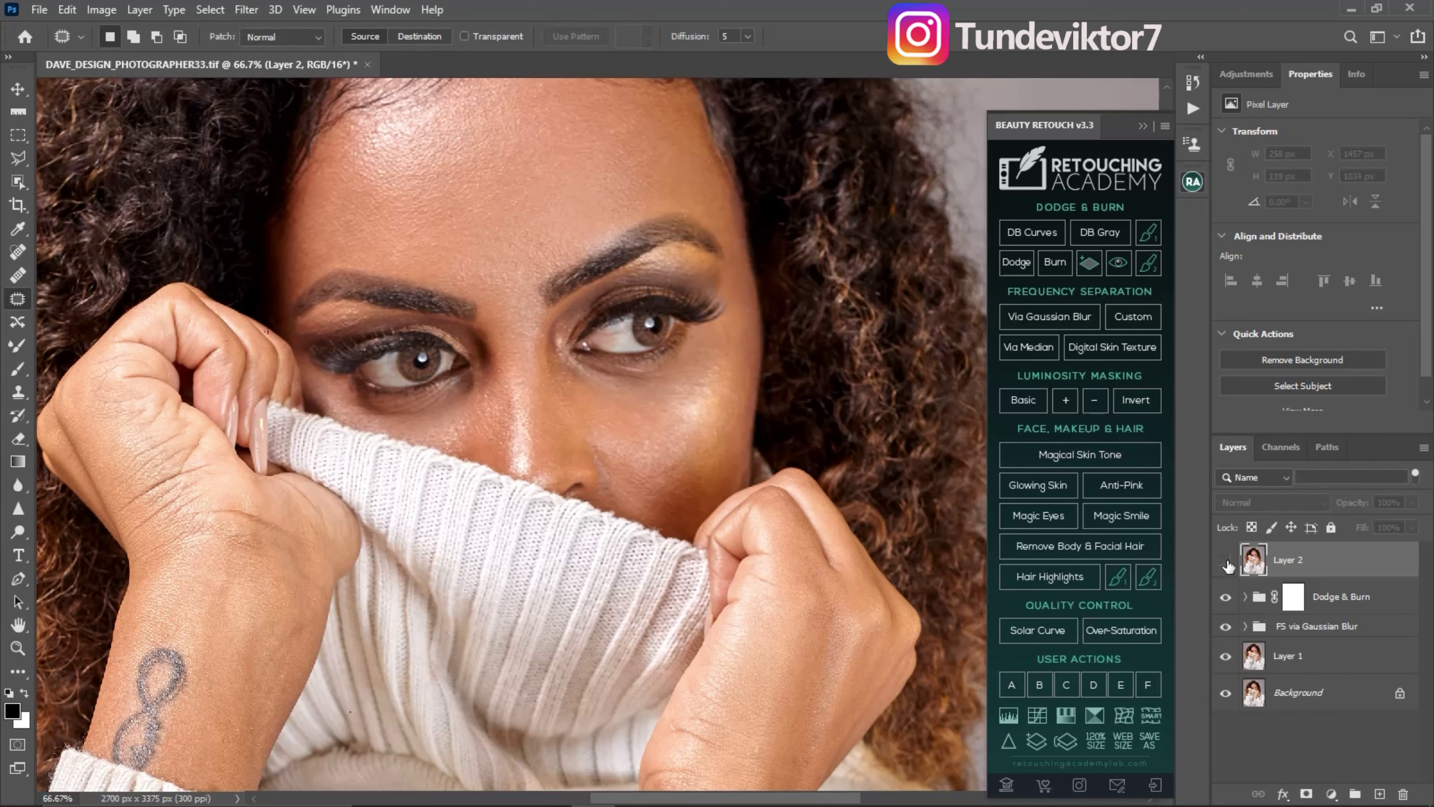
click(1225, 561)
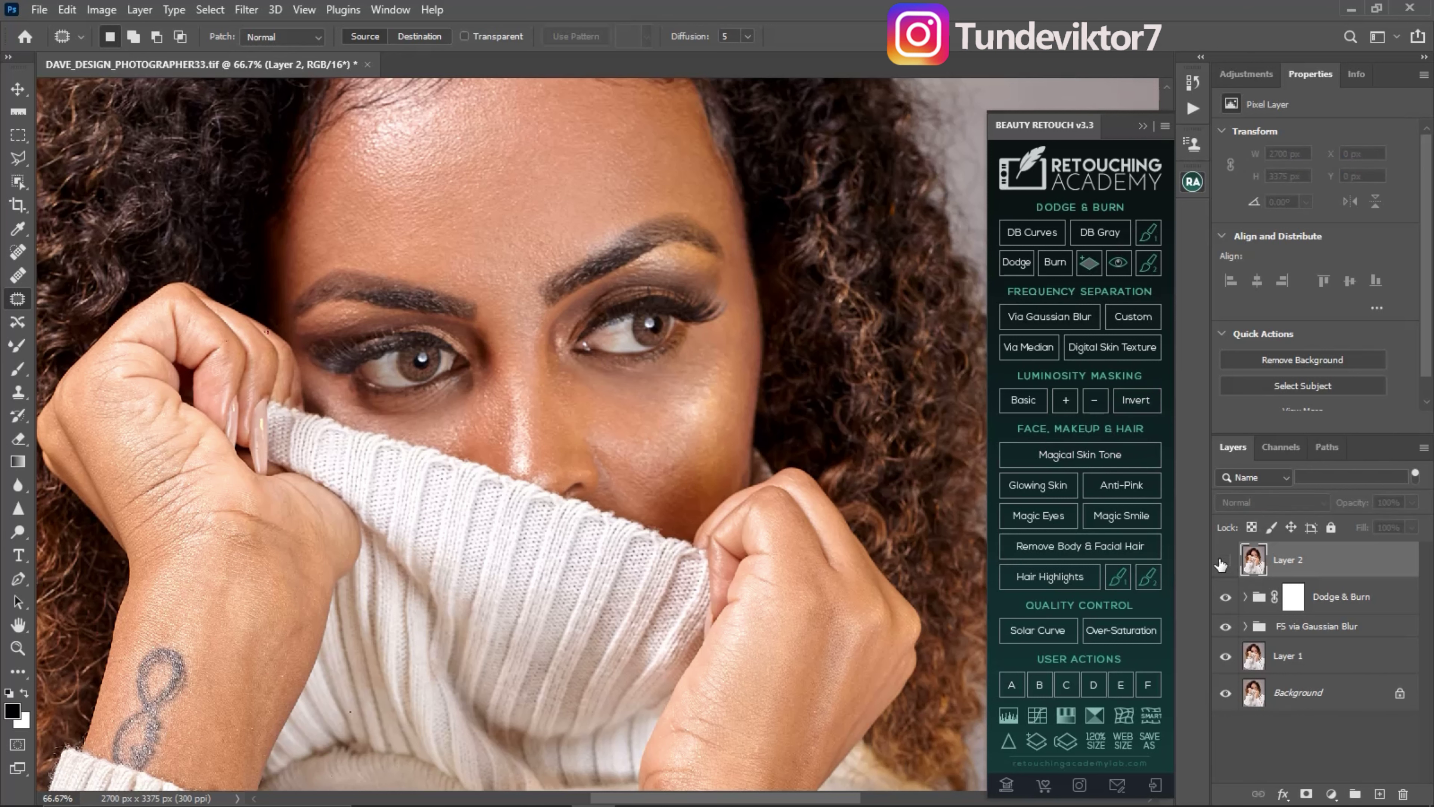
click(1225, 561)
click(1225, 562)
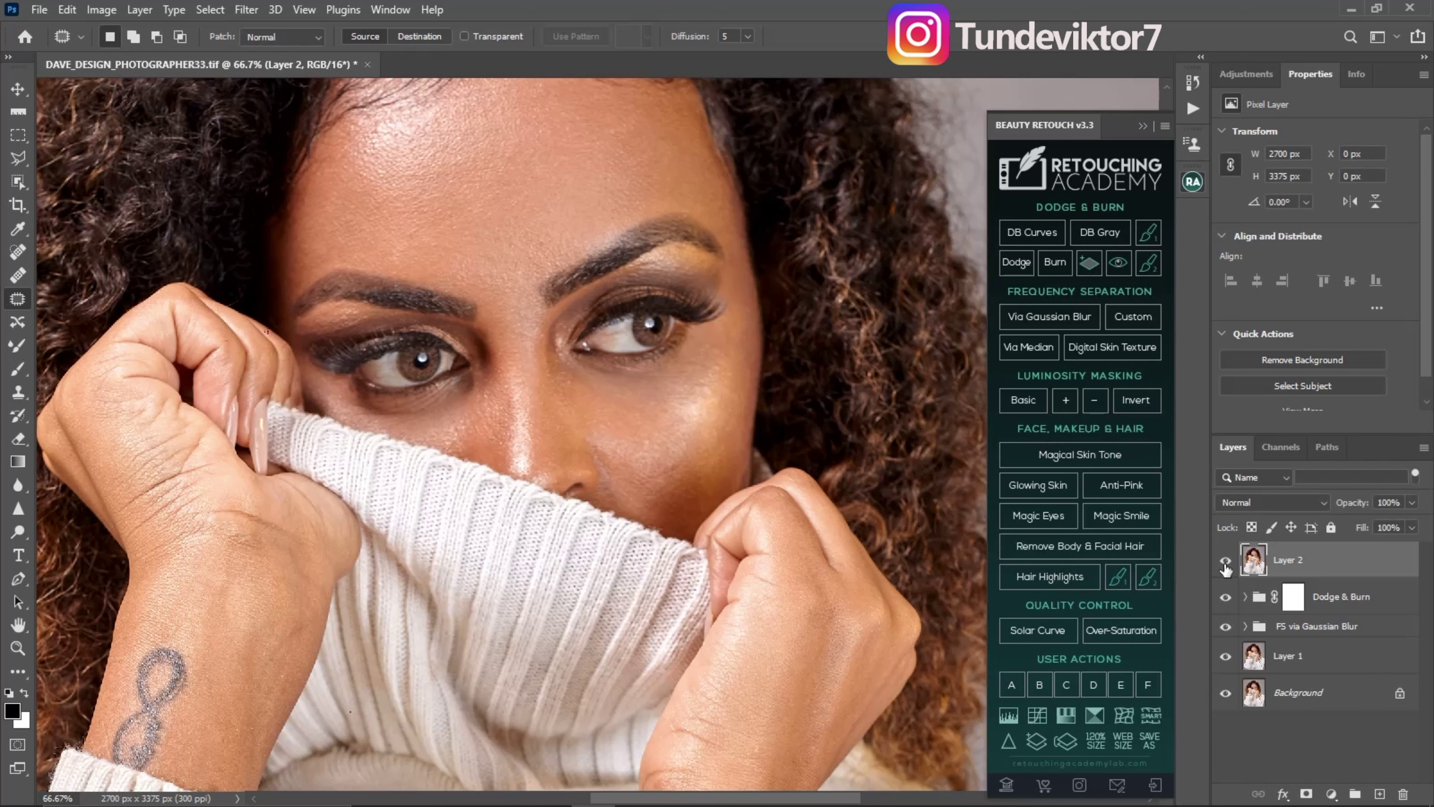
click(1226, 561)
click(1225, 561)
click(1226, 561)
Run the Gaussian Blur frequency separation on the patched image with a blur radius of 7 pixels
key(ctrl+minus)
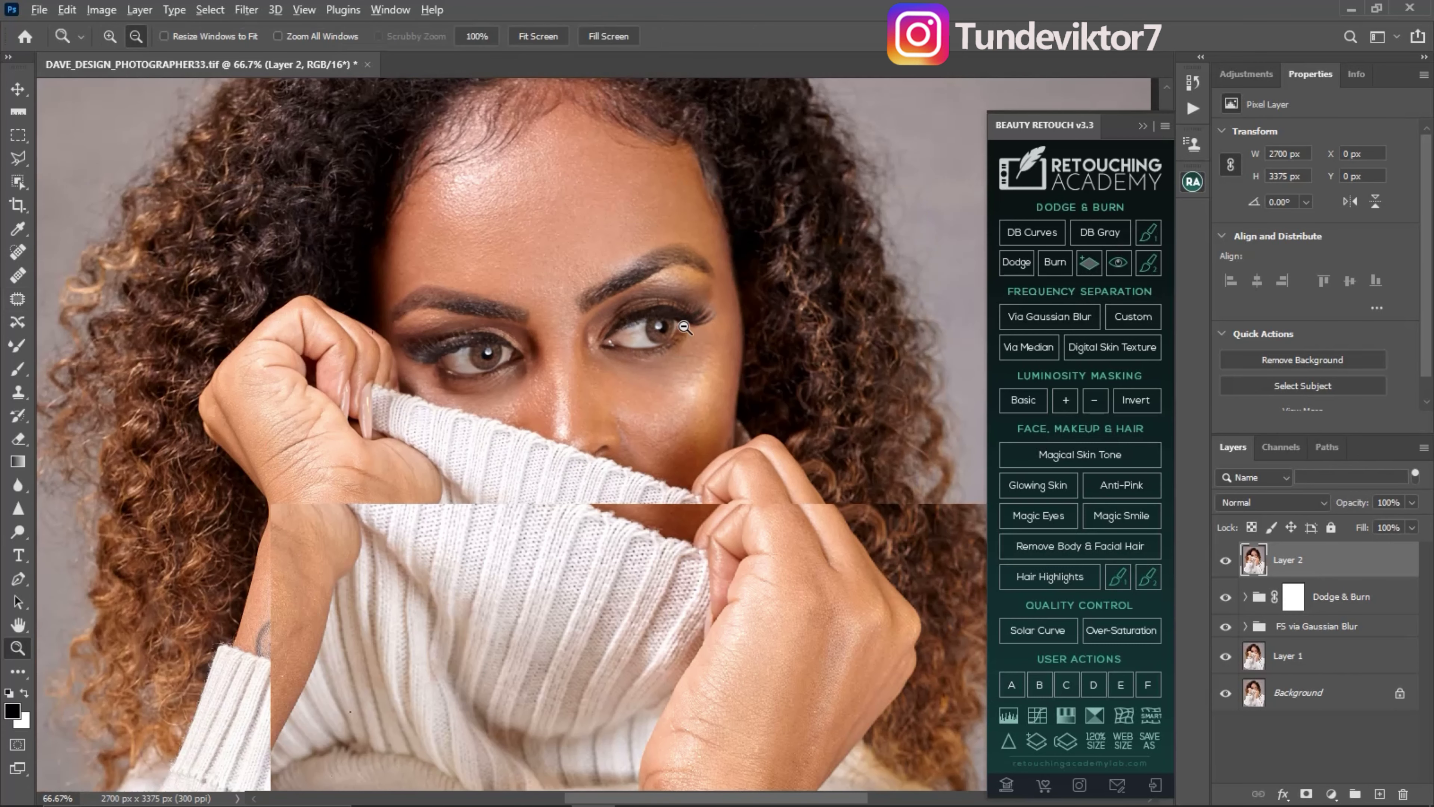
scroll(723, 358, left, 2)
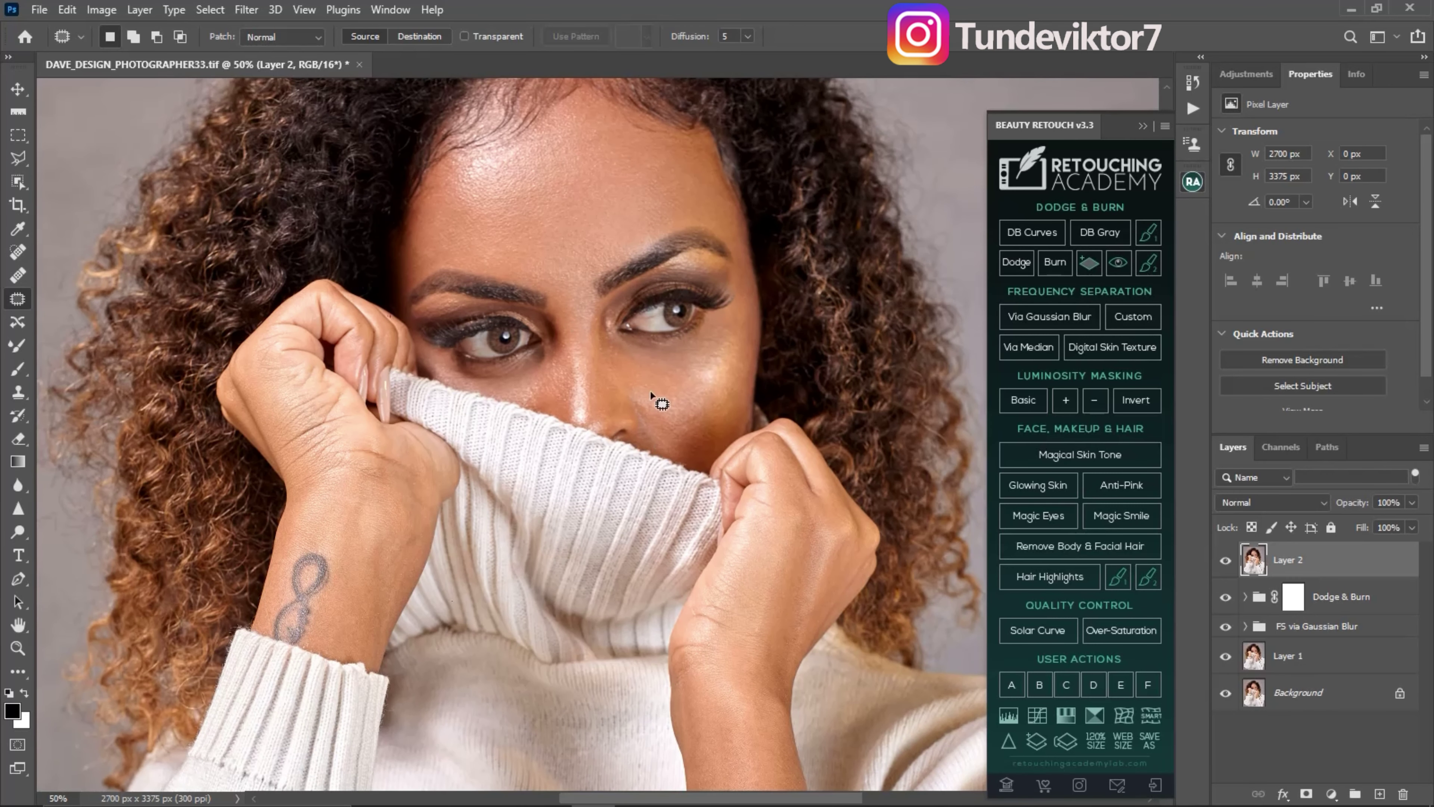
click(1061, 142)
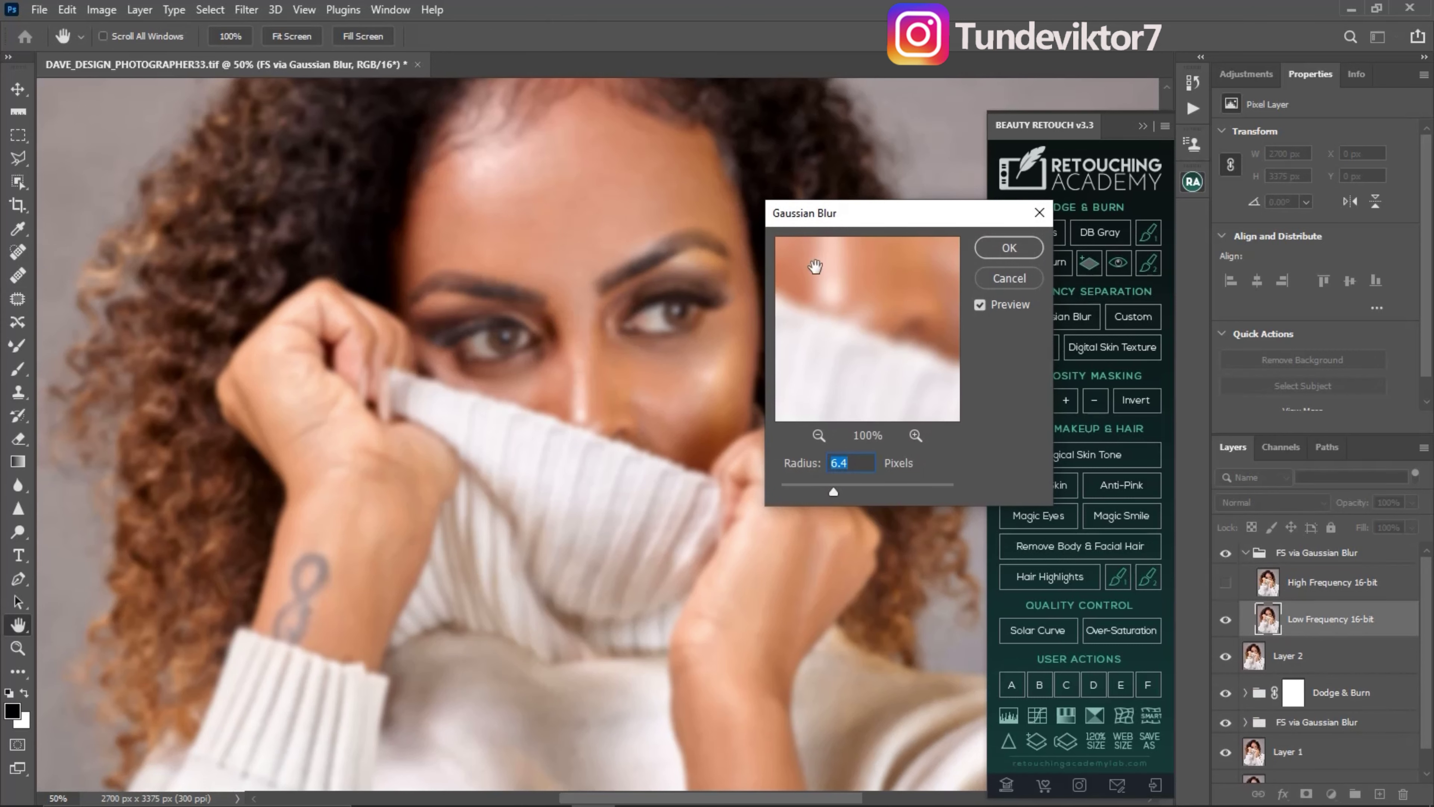
text(7)
click(1007, 250)
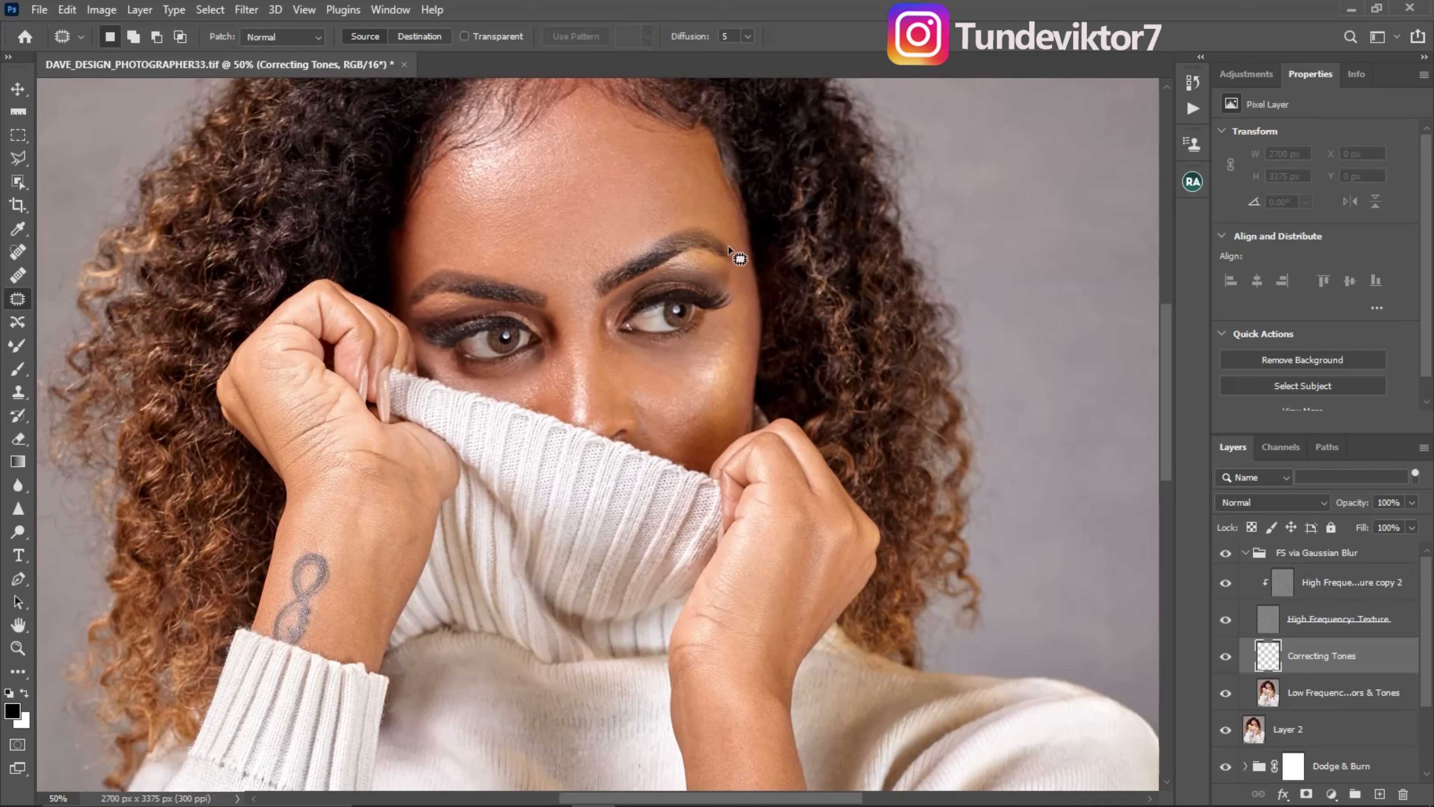
Choose the Mixer Brush with 30% wet and 20% load, mix and flow, hide the High Frequency: Texture layer, and keep Correcting Tones selected
click(22, 345)
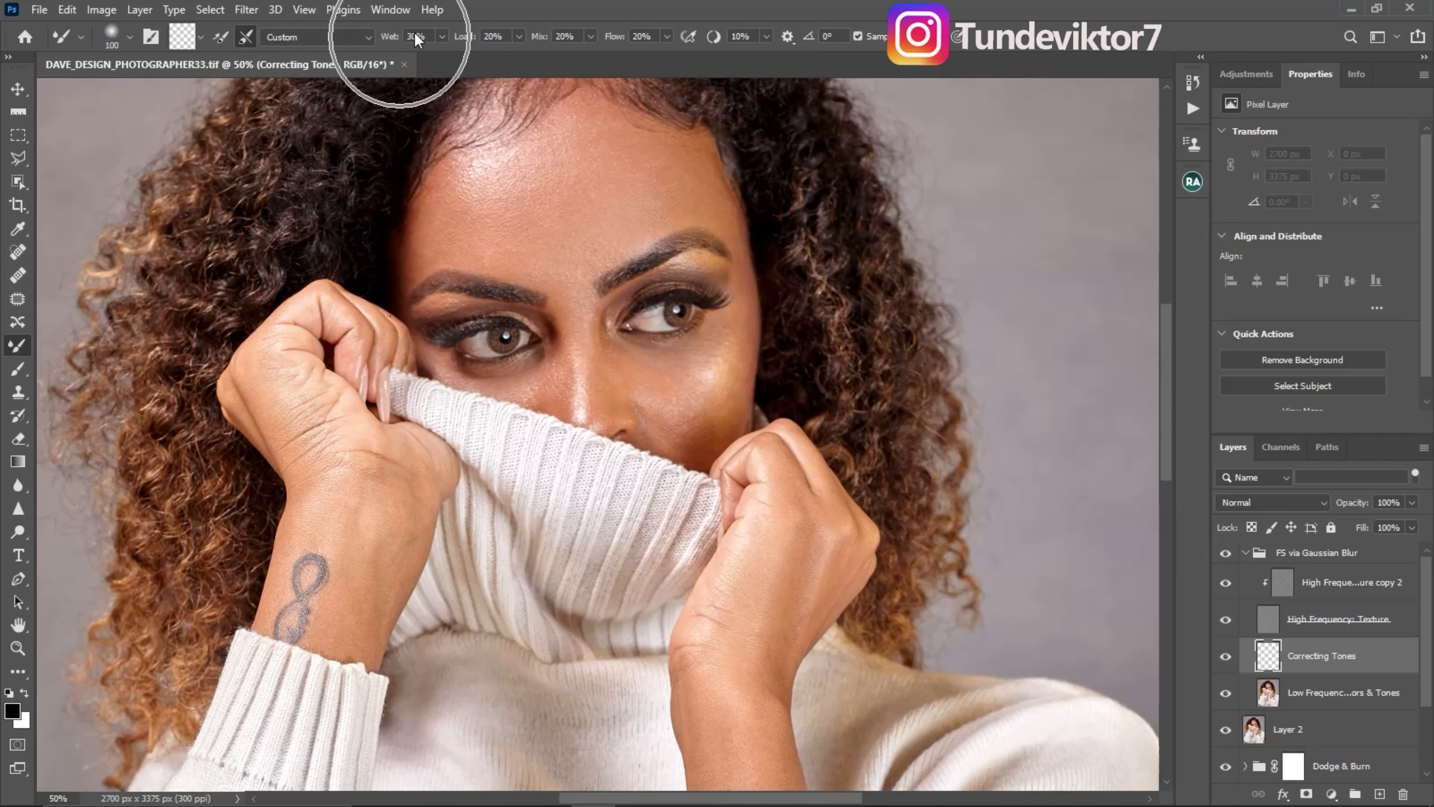
key(ctrl)
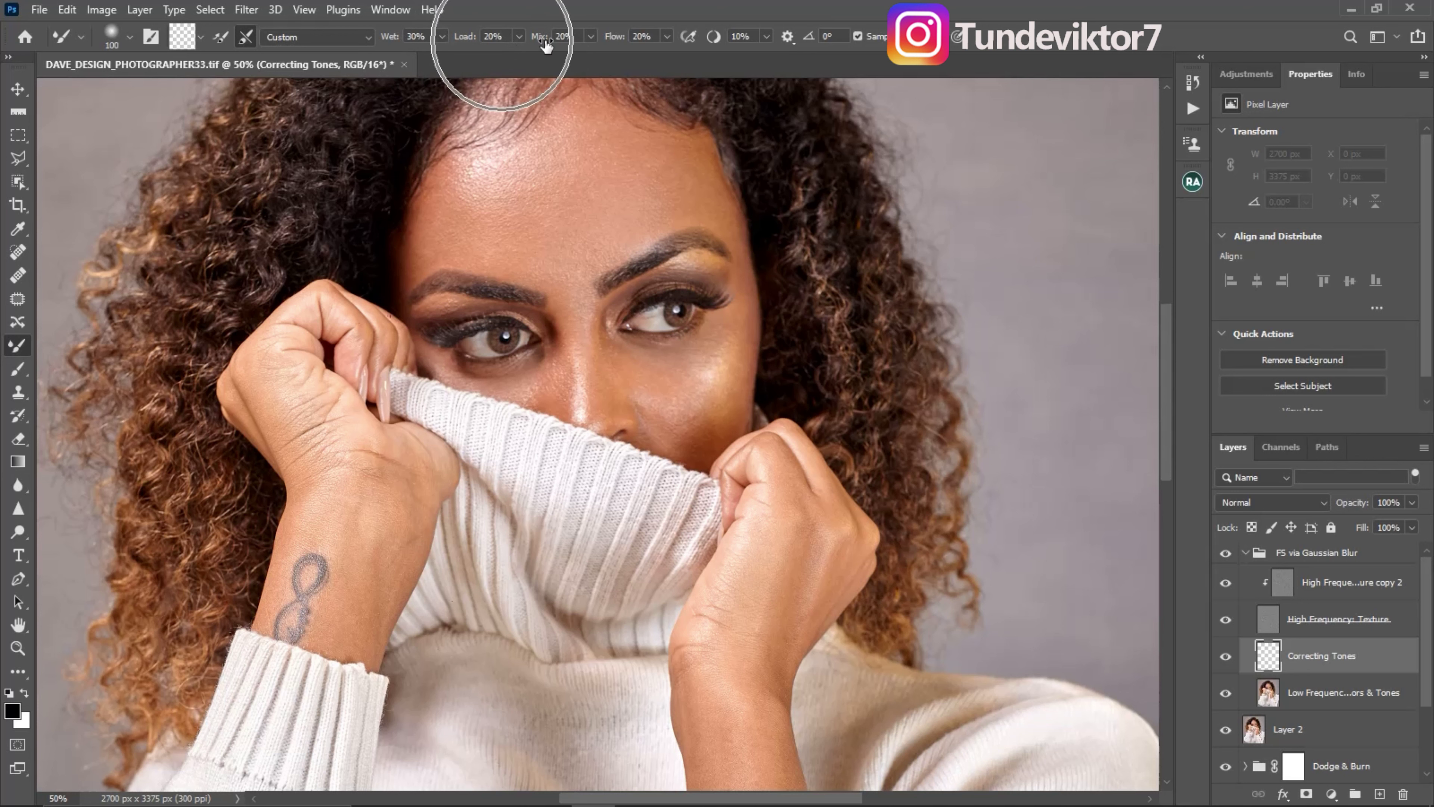
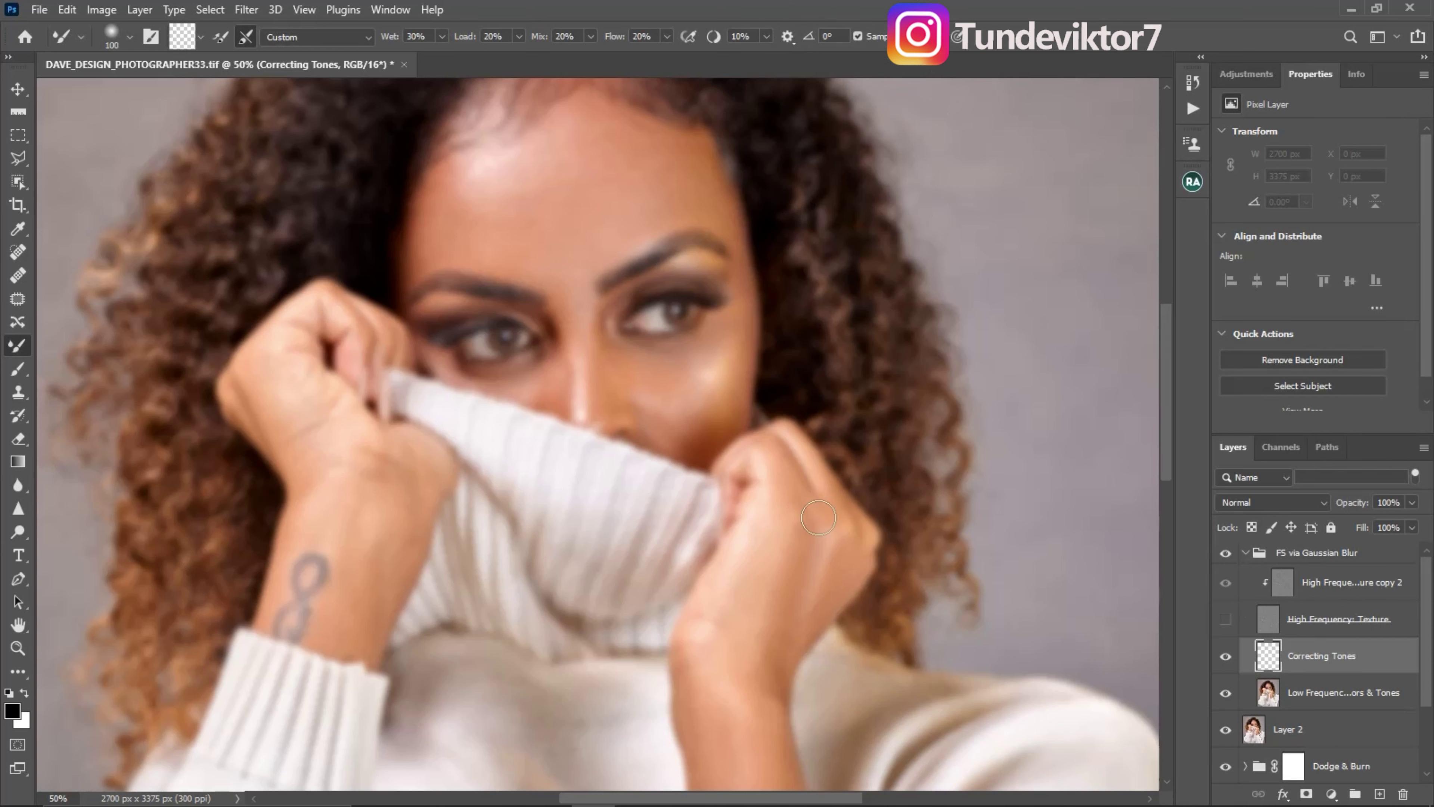
click(1288, 697)
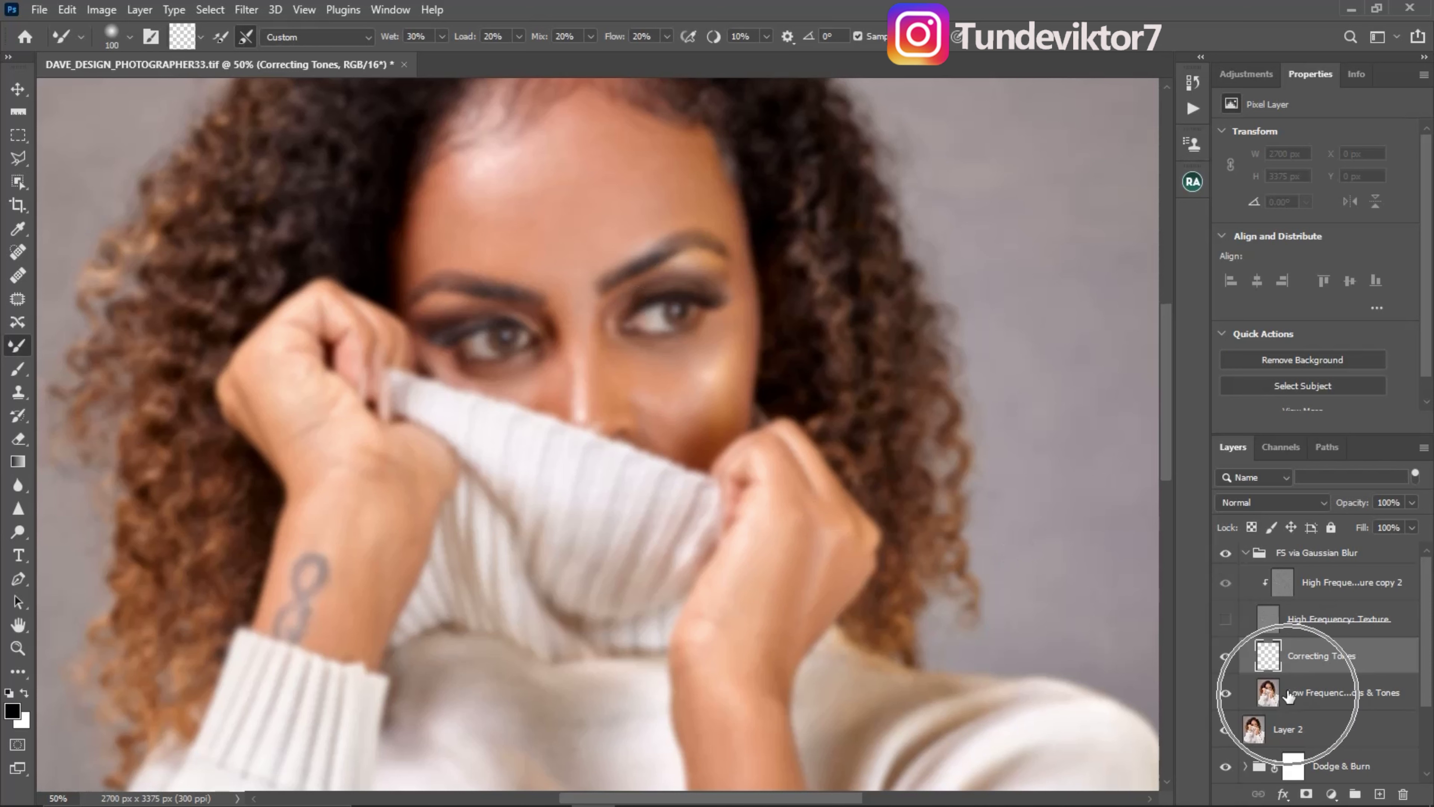
click(1303, 665)
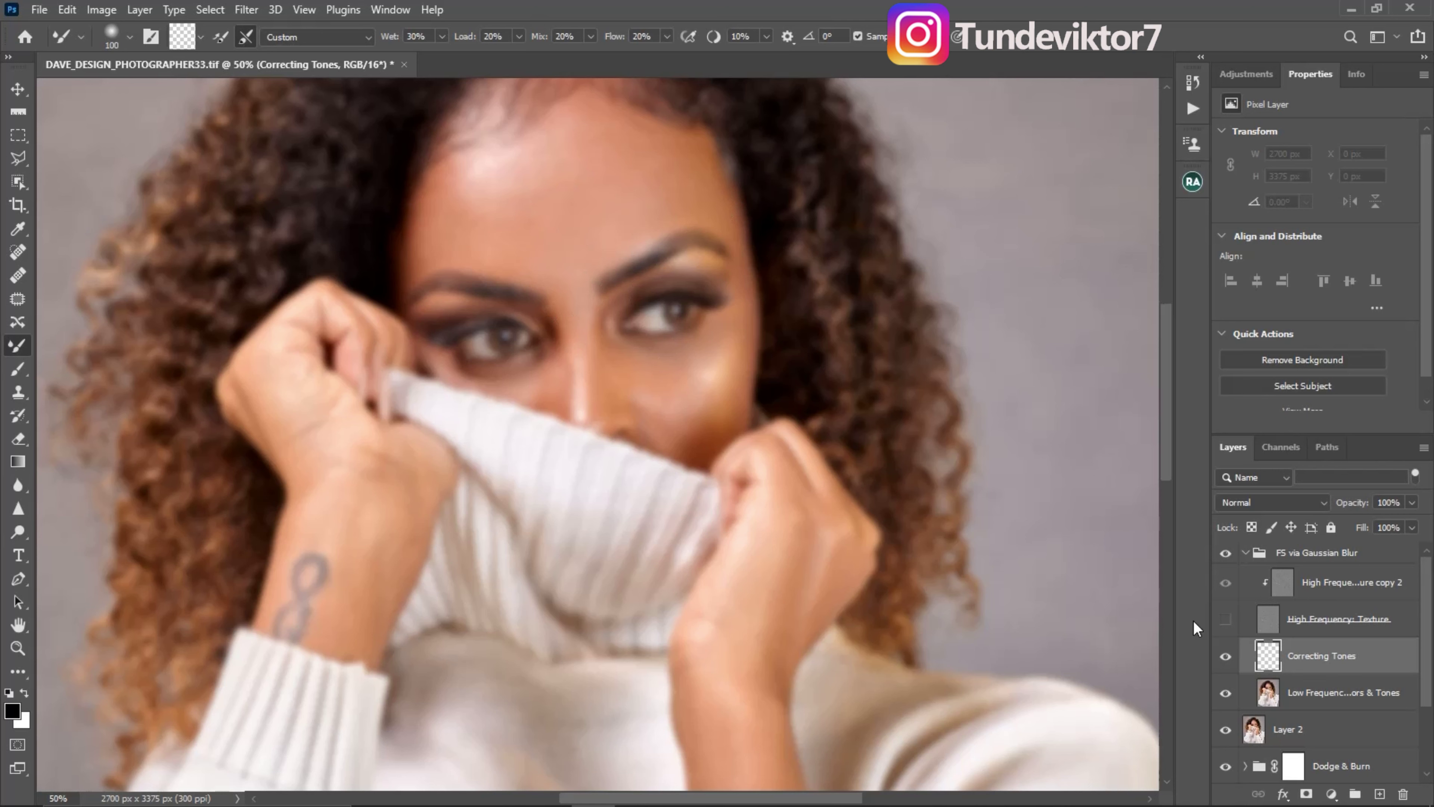
Compare the image with the High Frequency: Texture layer on and off, and check the brush's all-layers sampling option for the Correcting Tones layer
click(1225, 621)
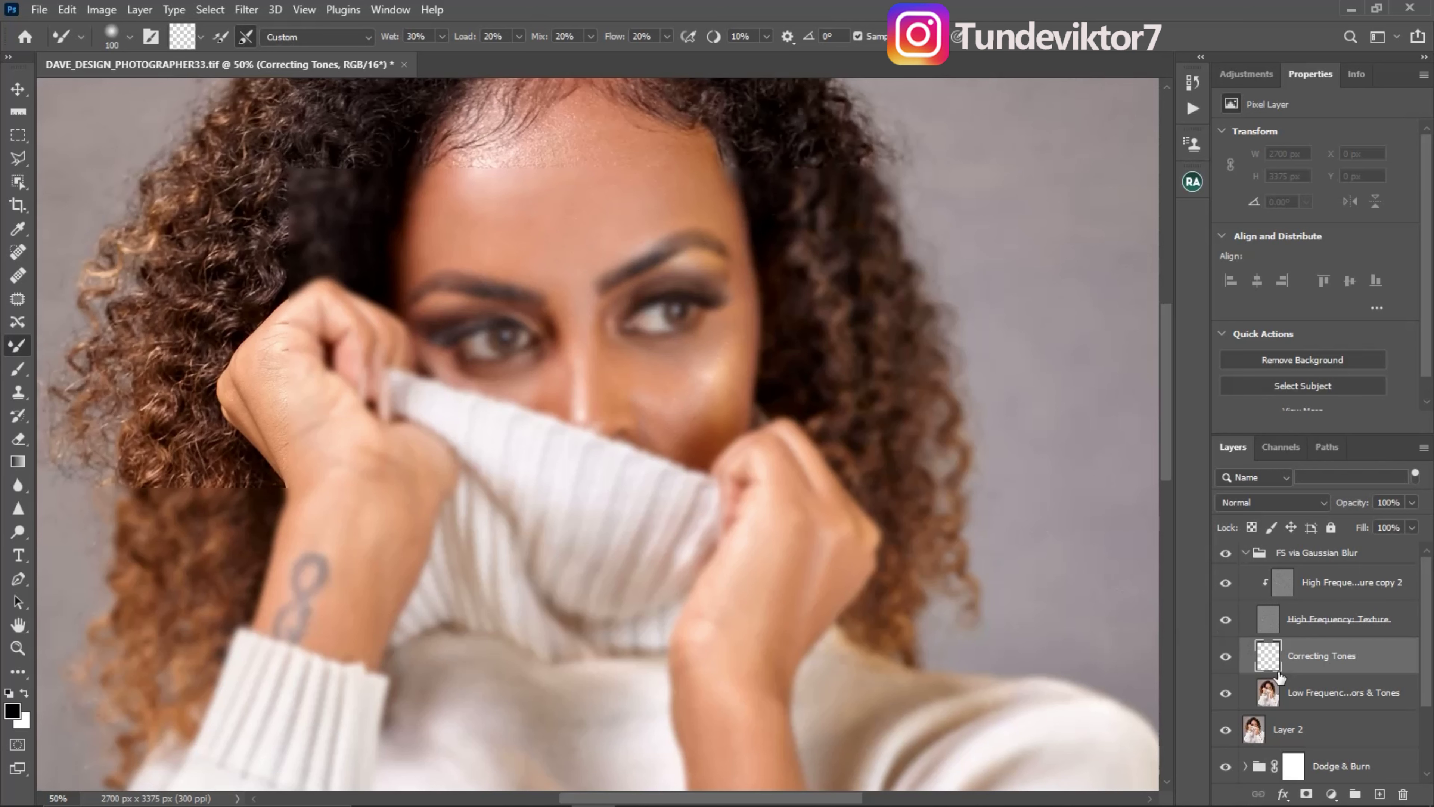
click(1225, 619)
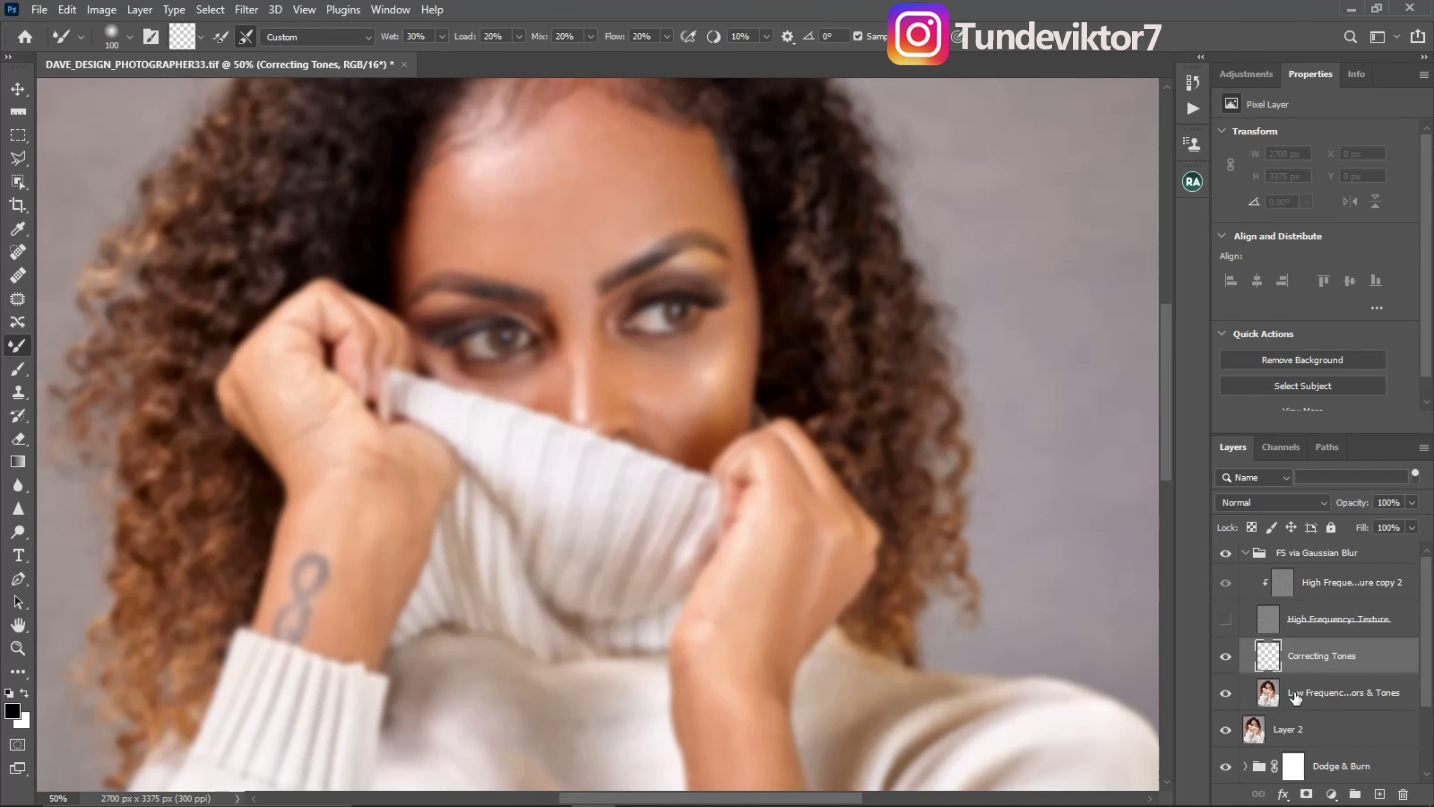
click(857, 37)
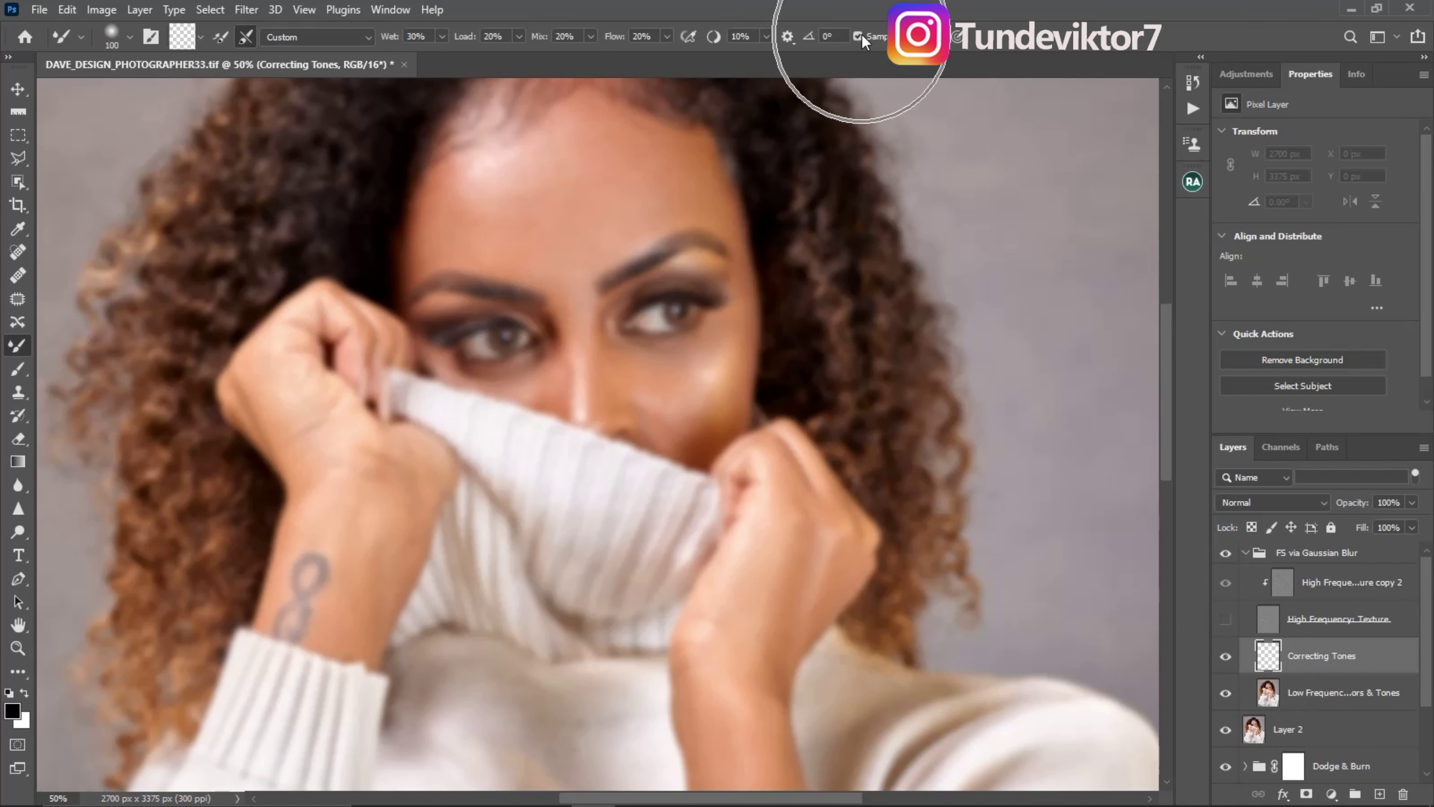
click(857, 36)
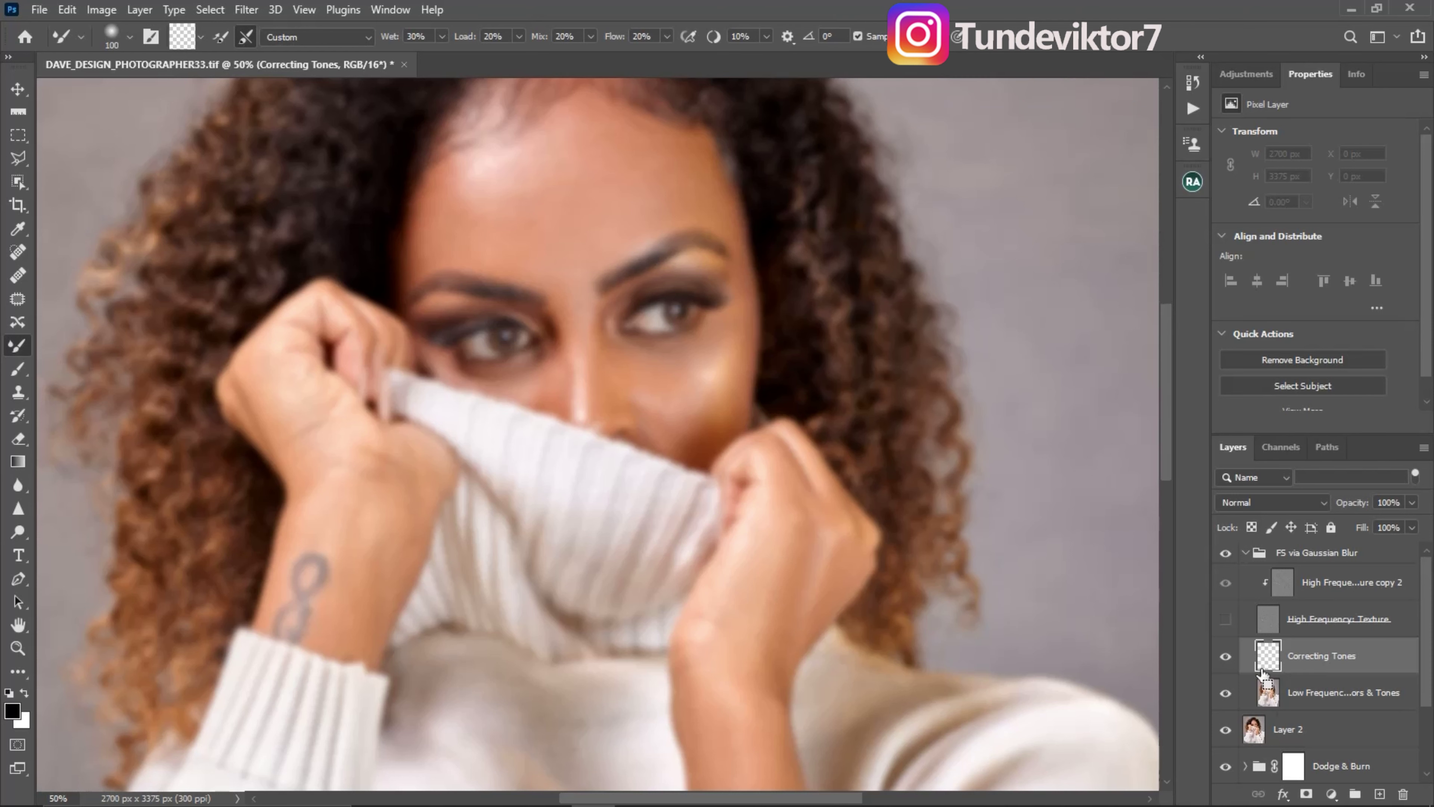
click(1292, 656)
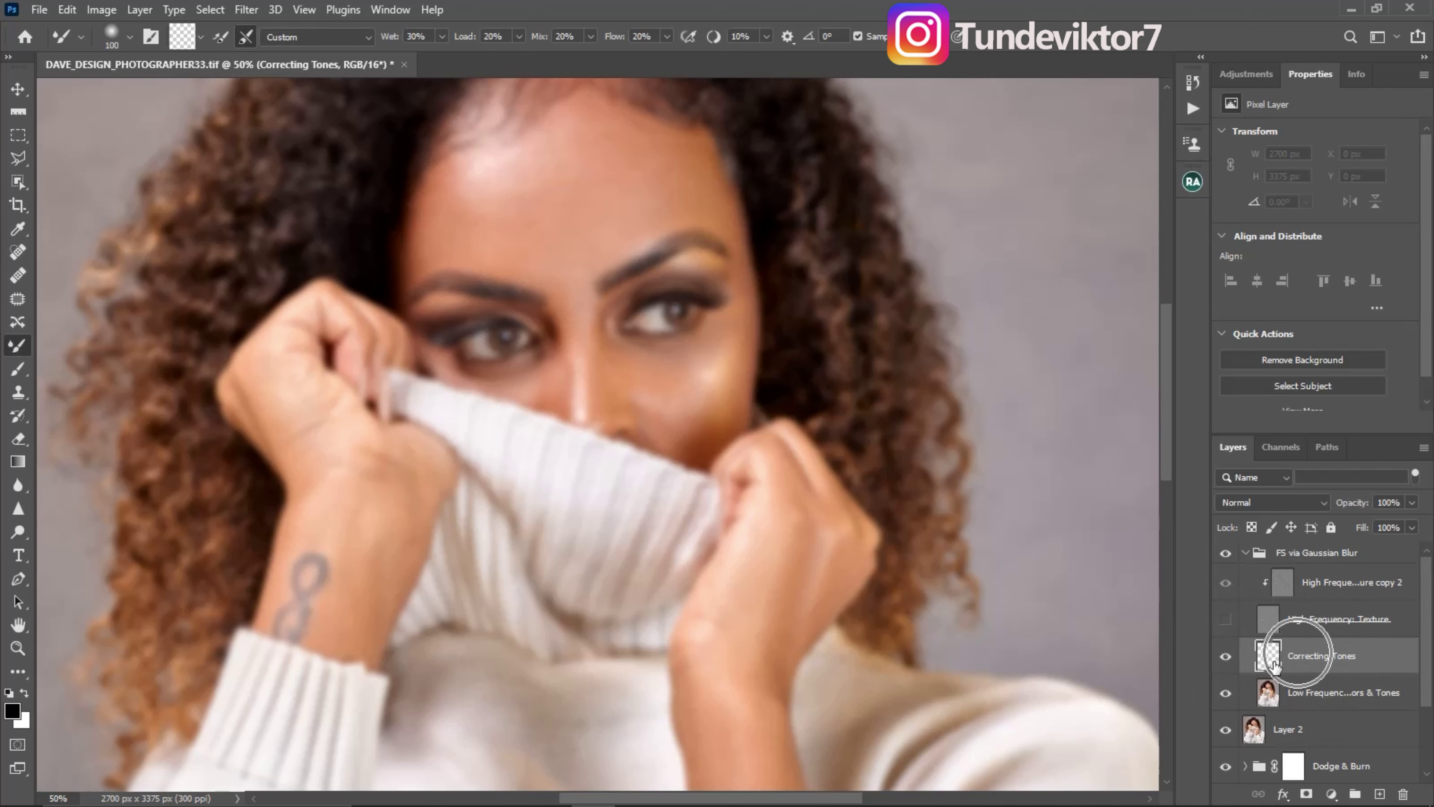
click(866, 42)
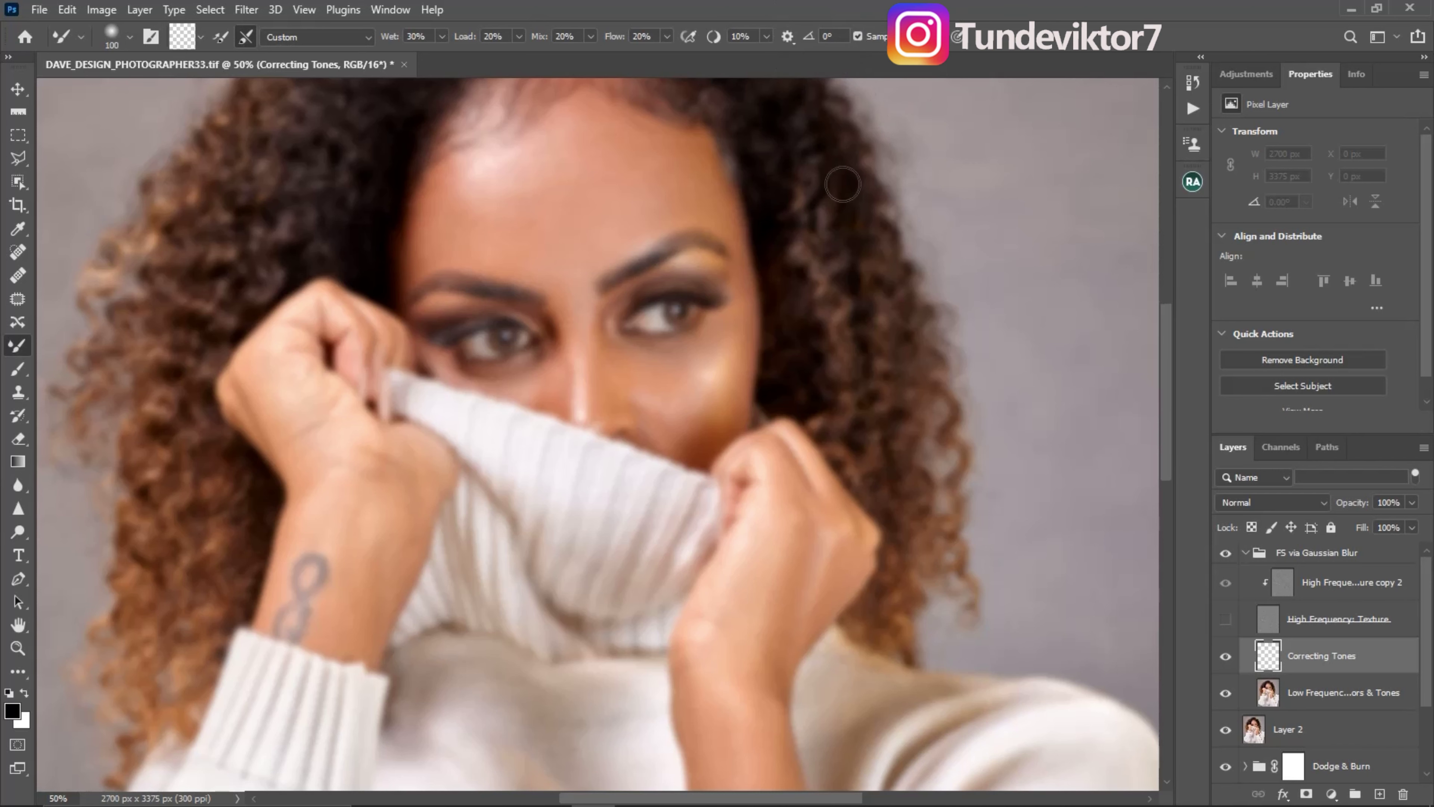
click(1273, 672)
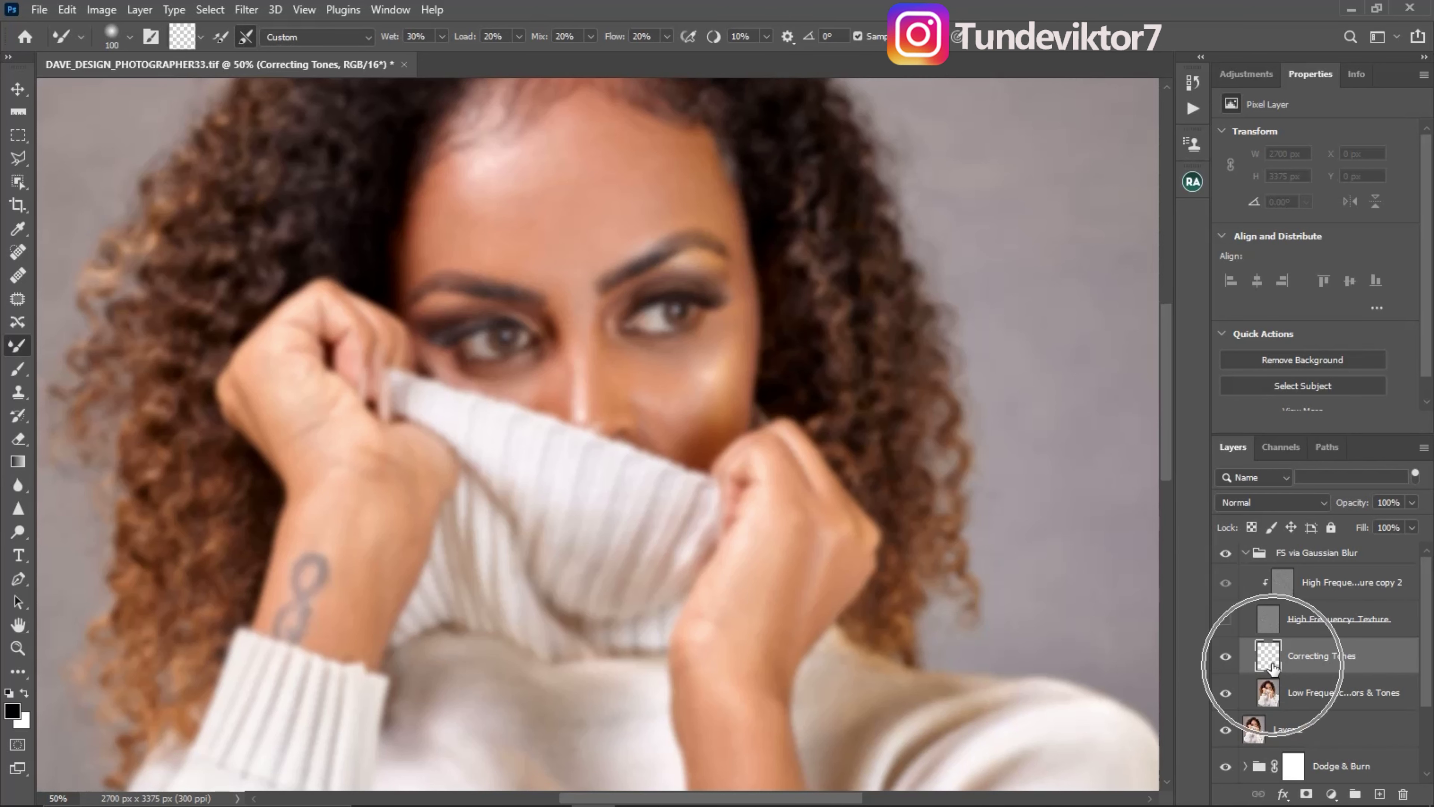
Blend the highlight on the forehead near the hairline with the Mixer Brush at size 70
scroll(579, 262, up, 1)
key(bracketright)
key(bracketright)
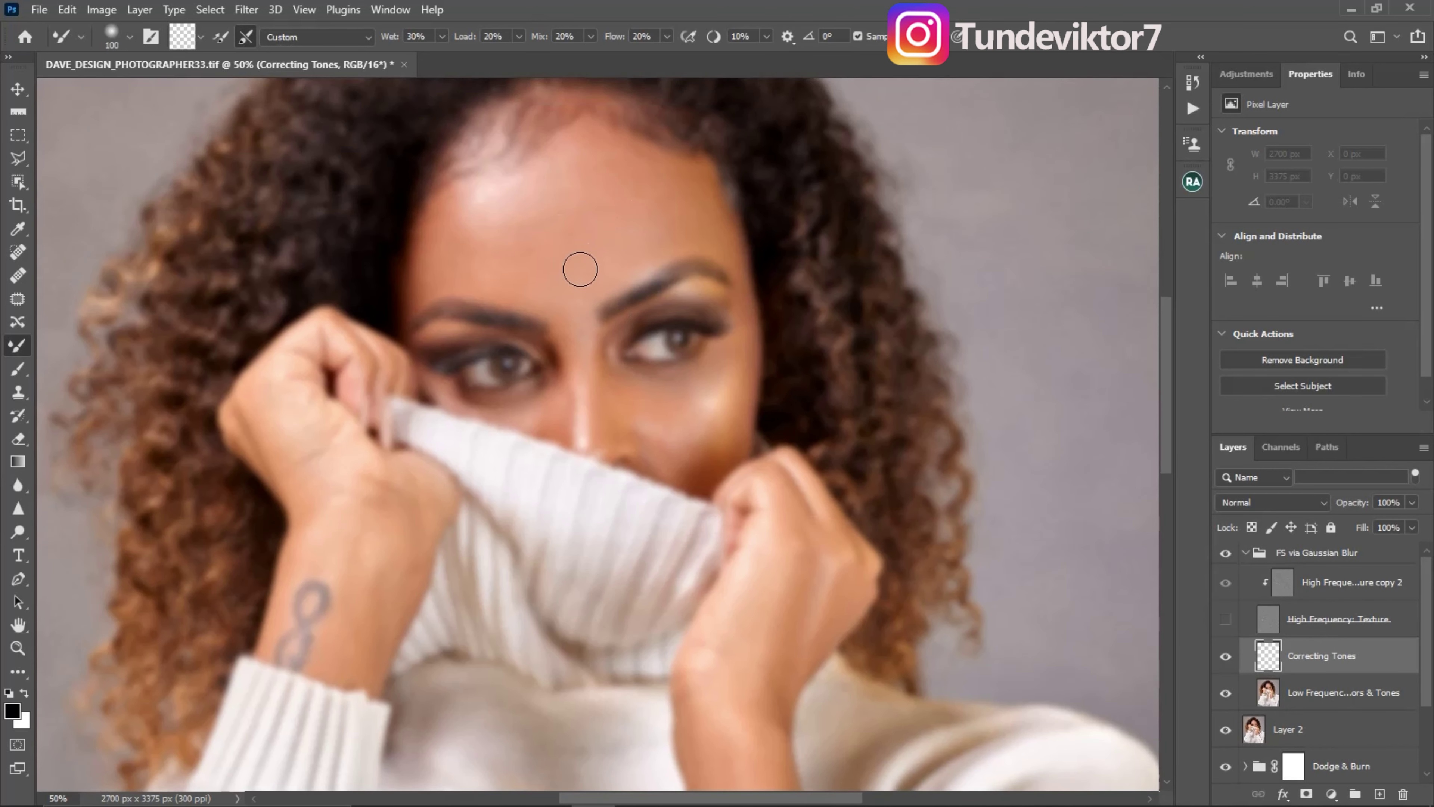
key(bracketleft)
key(bracketleft)
key(bracketleft)
key(bracketleft)
key(bracketleft)
click(480, 193)
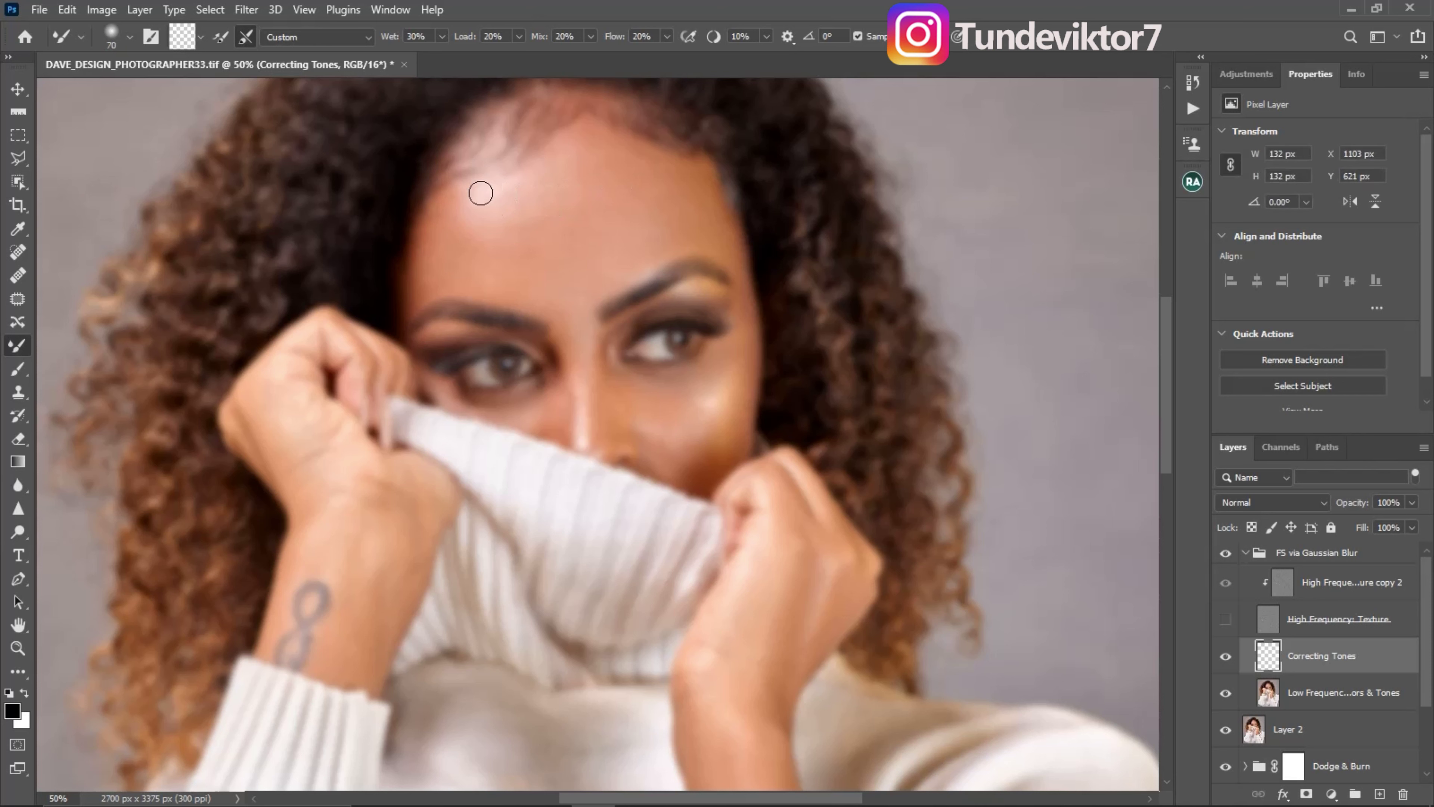
mouse_move(490, 187)
mouse_down()
mouse_move(503, 199)
mouse_move(489, 205)
mouse_up()
Smooth the tones across the upper forehead and above the brow with the Mixer Brush, varying its size up to 175
key(bracketright)
key(bracketright)
key(bracketright)
key(bracketright)
key(bracketright)
click(593, 164)
mouse_move(636, 170)
mouse_down()
mouse_move(637, 207)
mouse_move(657, 194)
mouse_move(703, 204)
mouse_move(695, 230)
mouse_move(688, 213)
mouse_move(702, 240)
mouse_move(653, 258)
mouse_move(644, 219)
mouse_move(601, 245)
mouse_move(622, 208)
mouse_move(602, 240)
mouse_move(595, 197)
mouse_move(550, 255)
mouse_move(512, 264)
mouse_move(513, 245)
mouse_move(440, 203)
mouse_move(467, 247)
mouse_move(445, 227)
mouse_up()
key(bracketleft)
key(bracketleft)
key(bracketright)
key(bracketright)
key(bracketleft)
key(bracketleft)
key(bracketleft)
key(bracketleft)
key(bracketleft)
key(bracketleft)
key(bracketleft)
key(bracketleft)
key(bracketright)
key(bracketright)
key(bracketright)
key(bracketright)
mouse_move(471, 284)
mouse_down()
mouse_move(483, 257)
mouse_move(531, 250)
mouse_move(573, 282)
mouse_move(546, 267)
mouse_up()
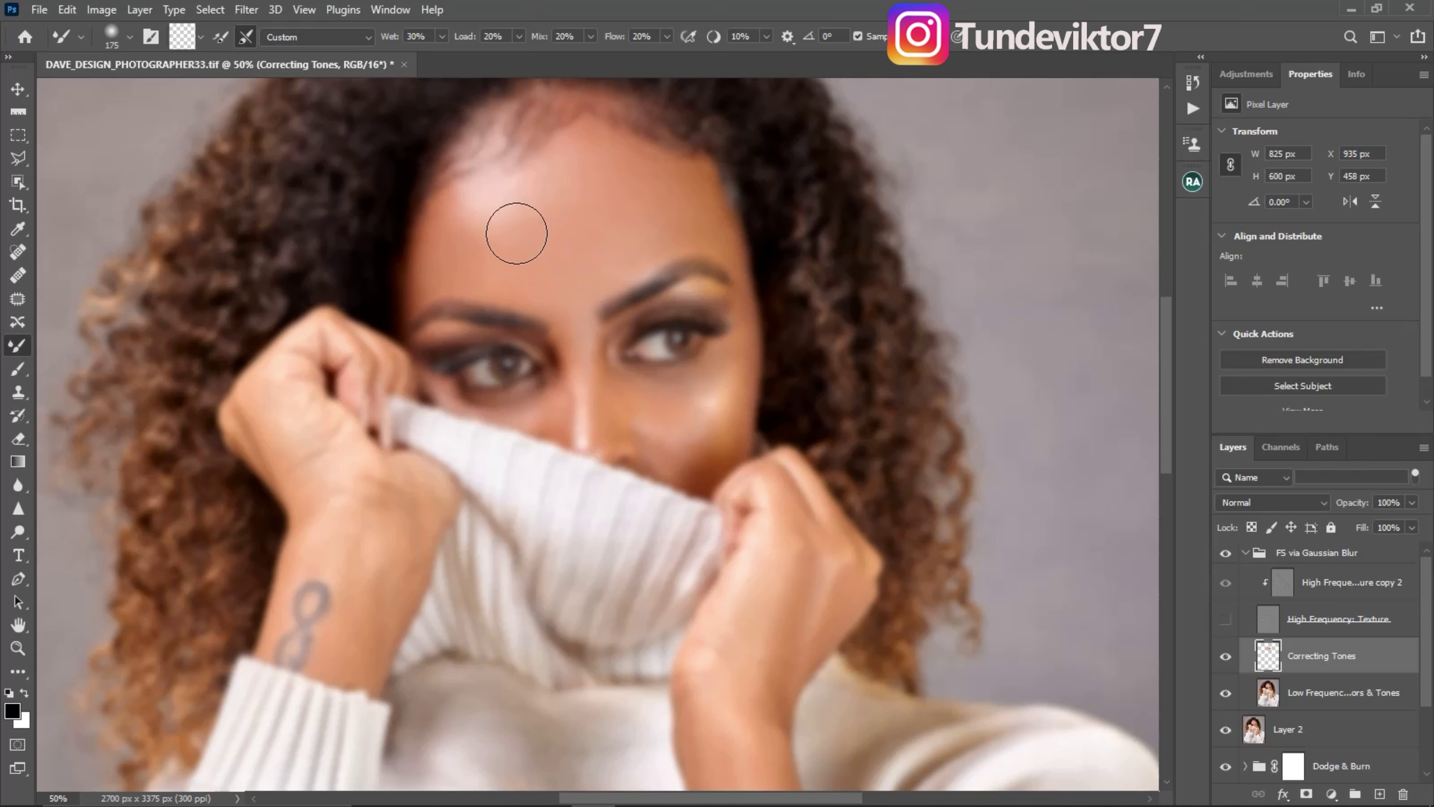
Blend the center and right side of the forehead down toward the brow with a resized Mixer Brush
key(bracketleft)
key(bracketleft)
key(bracketleft)
key(bracketleft)
key(bracketright)
key(bracketright)
key(bracketright)
key(bracketright)
key(bracketright)
key(bracketright)
mouse_move(590, 166)
mouse_down()
mouse_move(655, 182)
mouse_move(700, 212)
mouse_move(697, 189)
mouse_move(703, 237)
mouse_move(642, 232)
mouse_move(628, 257)
mouse_up()
Blend the tones along the nose and on the highlighted cheek with a smaller Mixer Brush
key(bracketleft)
key(bracketleft)
key(bracketleft)
key(bracketleft)
key(bracketright)
key(bracketleft)
key(bracketleft)
key(bracketleft)
key(bracketright)
key(bracketright)
drag(595, 441, 603, 406)
mouse_move(710, 372)
mouse_down()
mouse_move(653, 416)
mouse_move(692, 409)
mouse_move(673, 405)
mouse_move(768, 356)
mouse_move(746, 398)
mouse_up()
Blend the skin tones on the hands and wrists with the Mixer Brush at about size 80, and show the texture layers again
key(bracketright)
key(bracketright)
key(bracketleft)
key(bracketleft)
key(bracketleft)
key(bracketleft)
key(bracketleft)
key(bracketleft)
key(ctrl+plus)
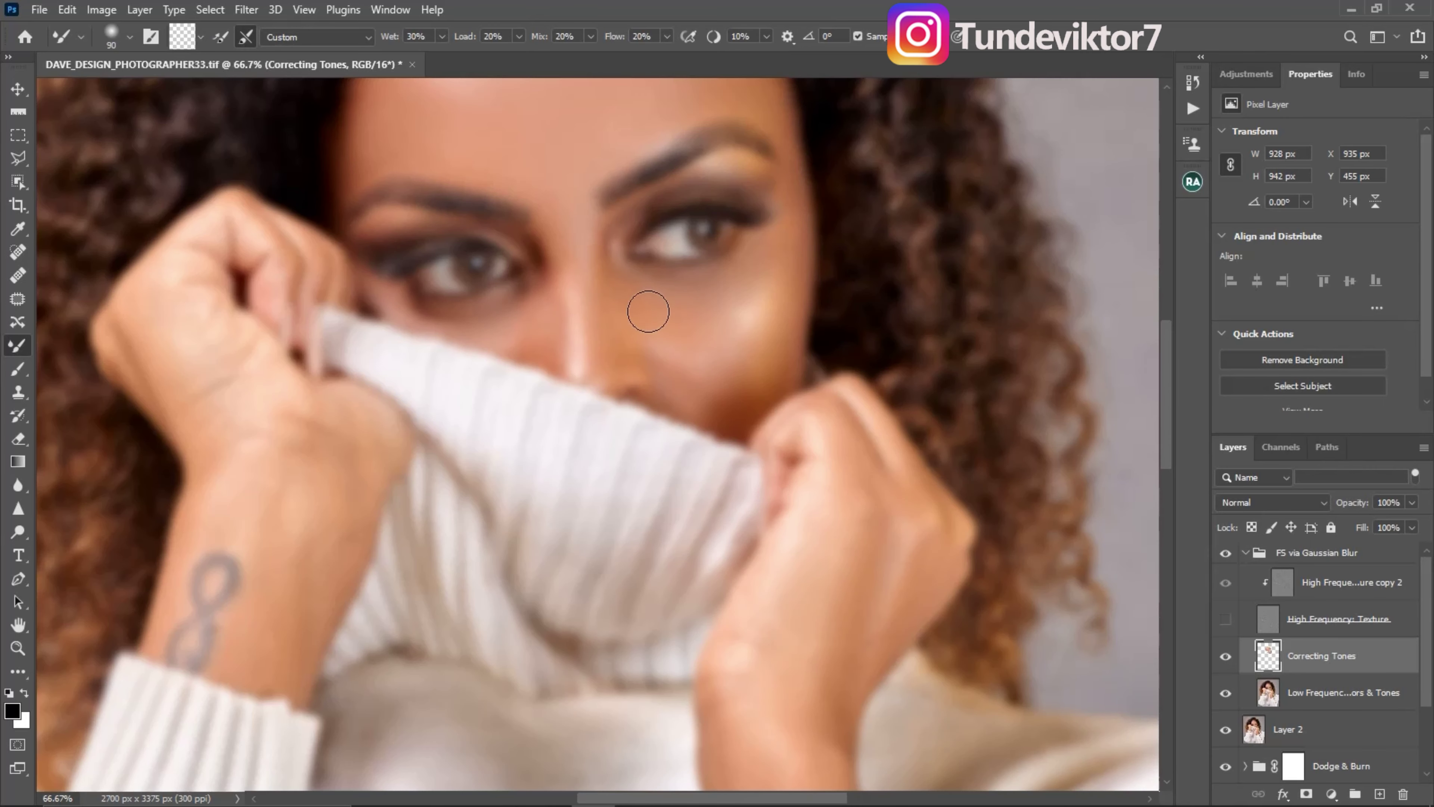
scroll(256, 337, down, 3)
click(256, 336)
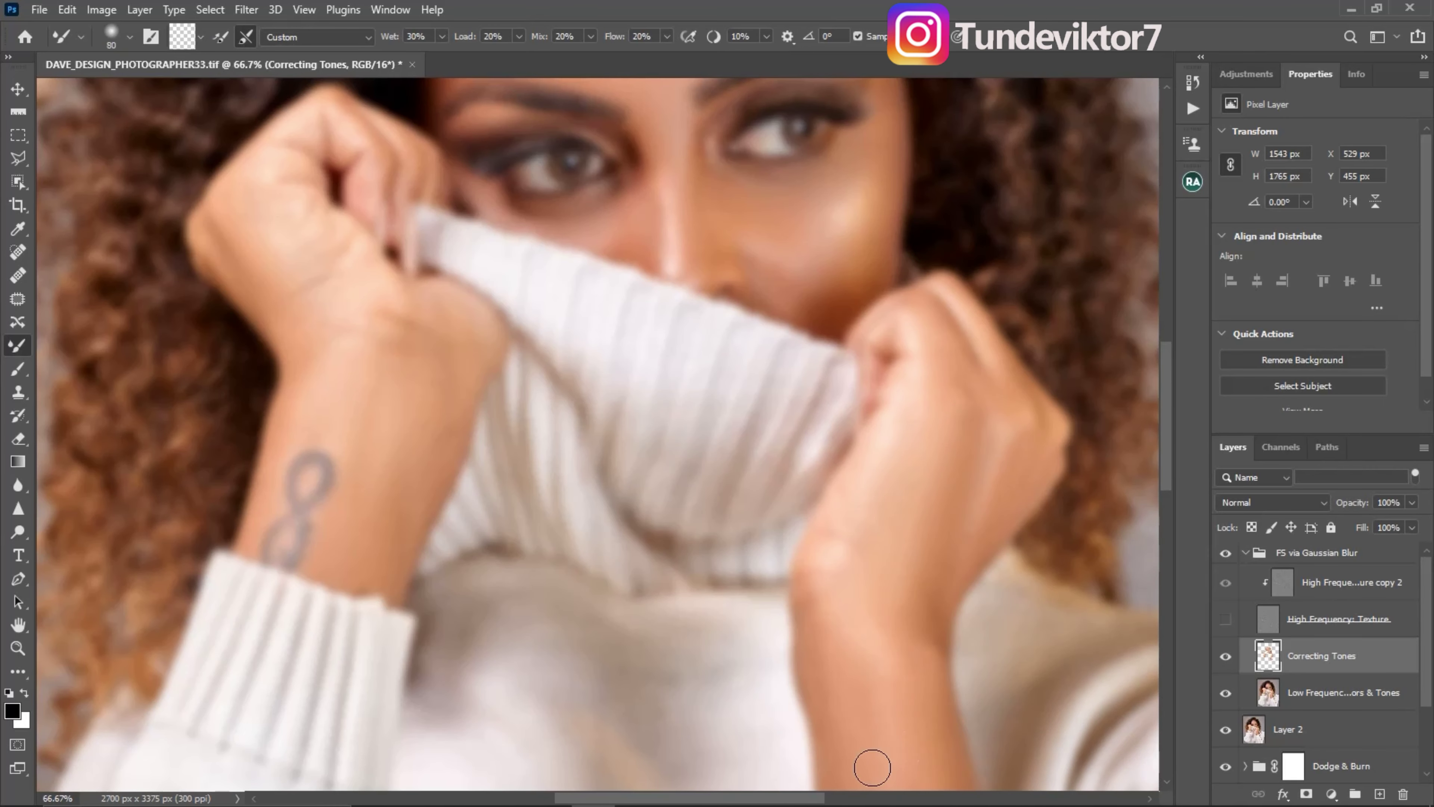
scroll(698, 400, up, 5)
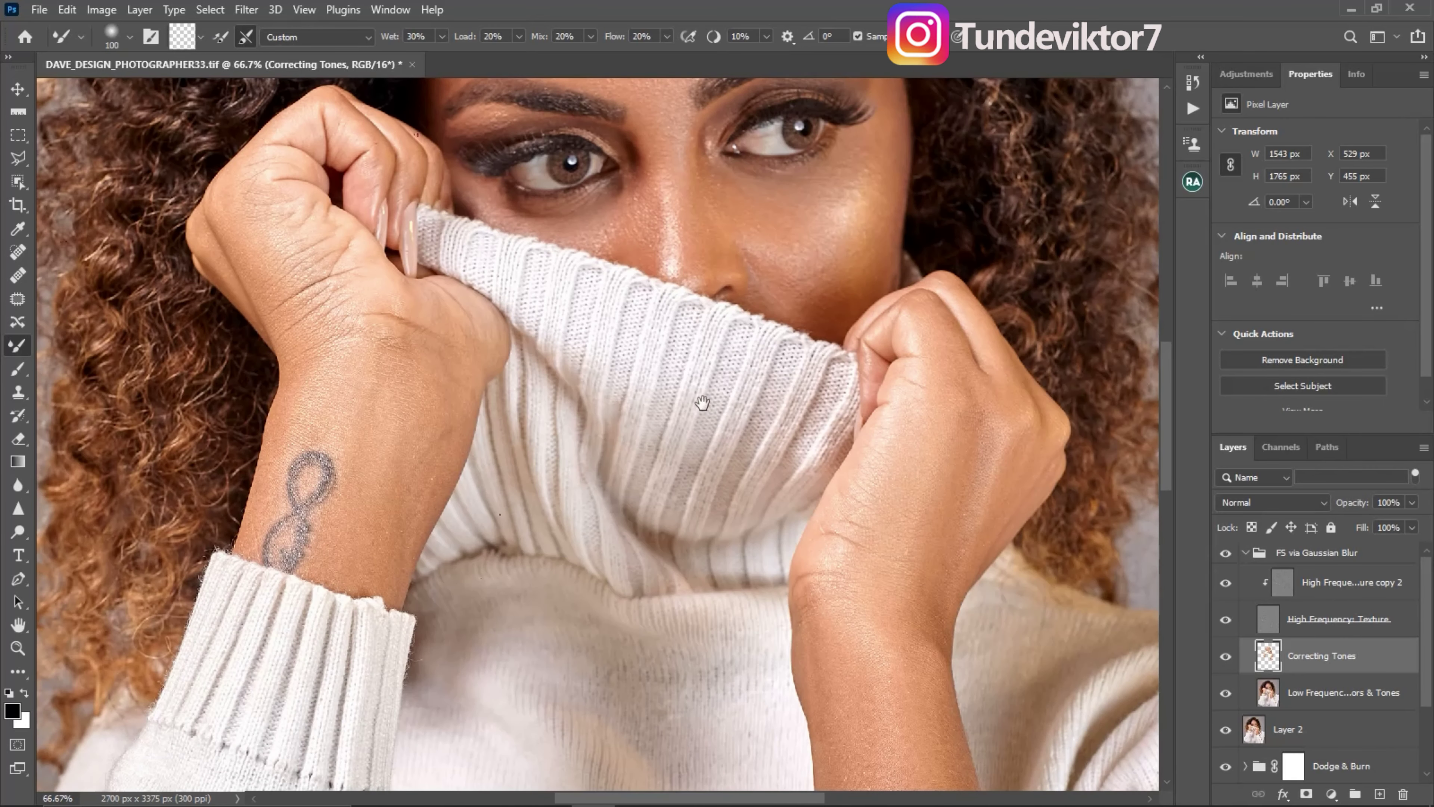
Toggle the Correcting Tones layer off and on to compare the portrait before and after the tone blending
scroll(688, 439, down, 4)
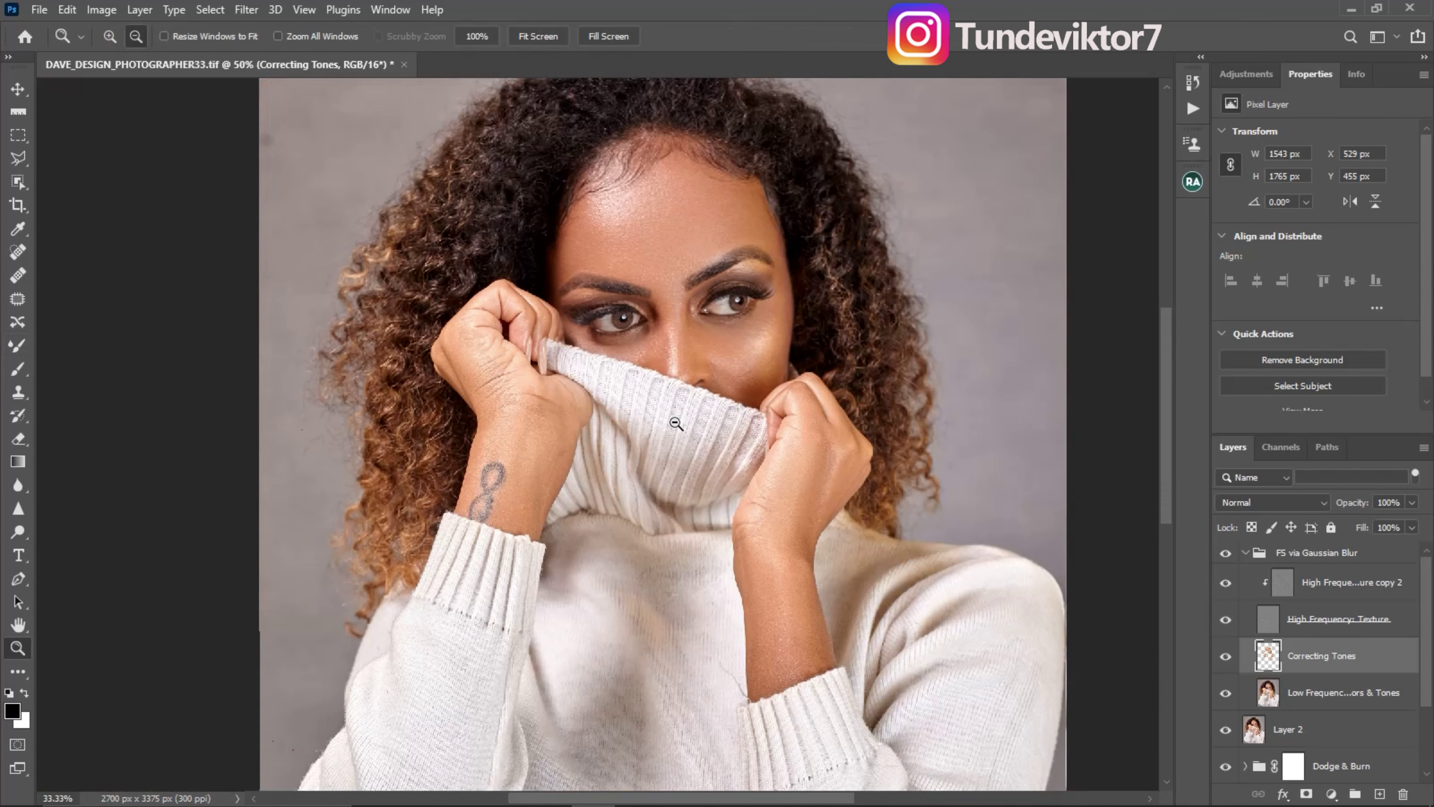
drag(642, 373, 624, 339)
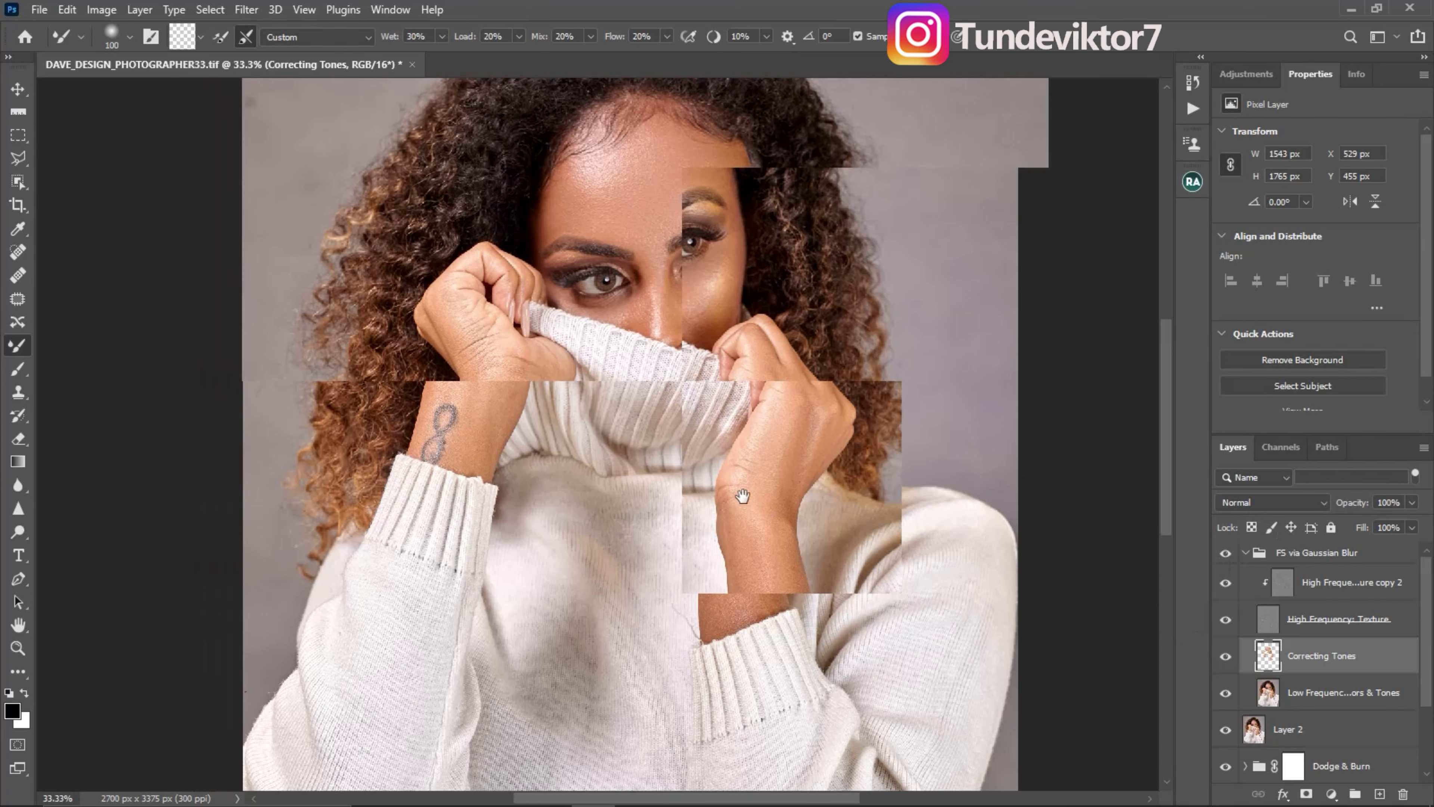
drag(739, 497, 784, 518)
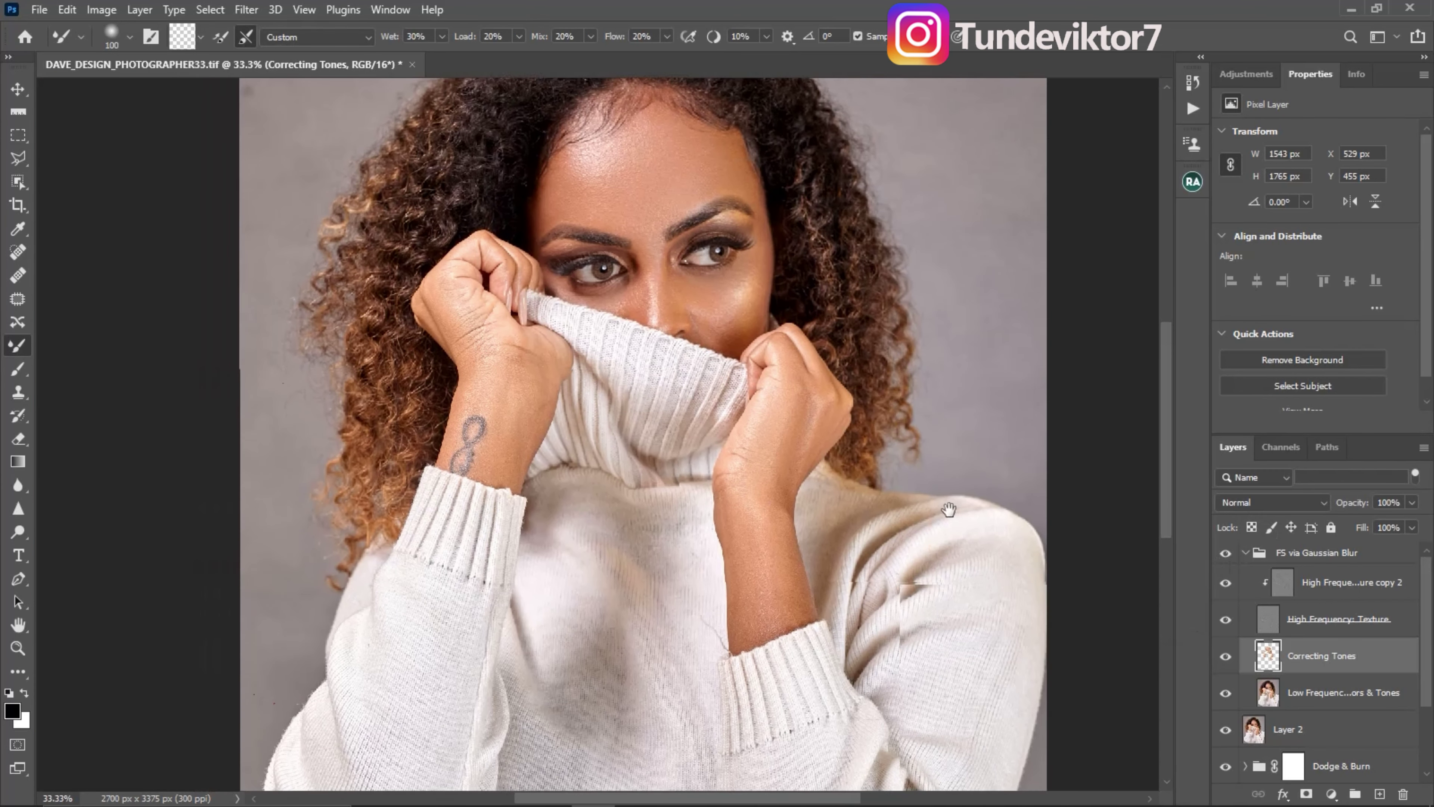
click(1226, 657)
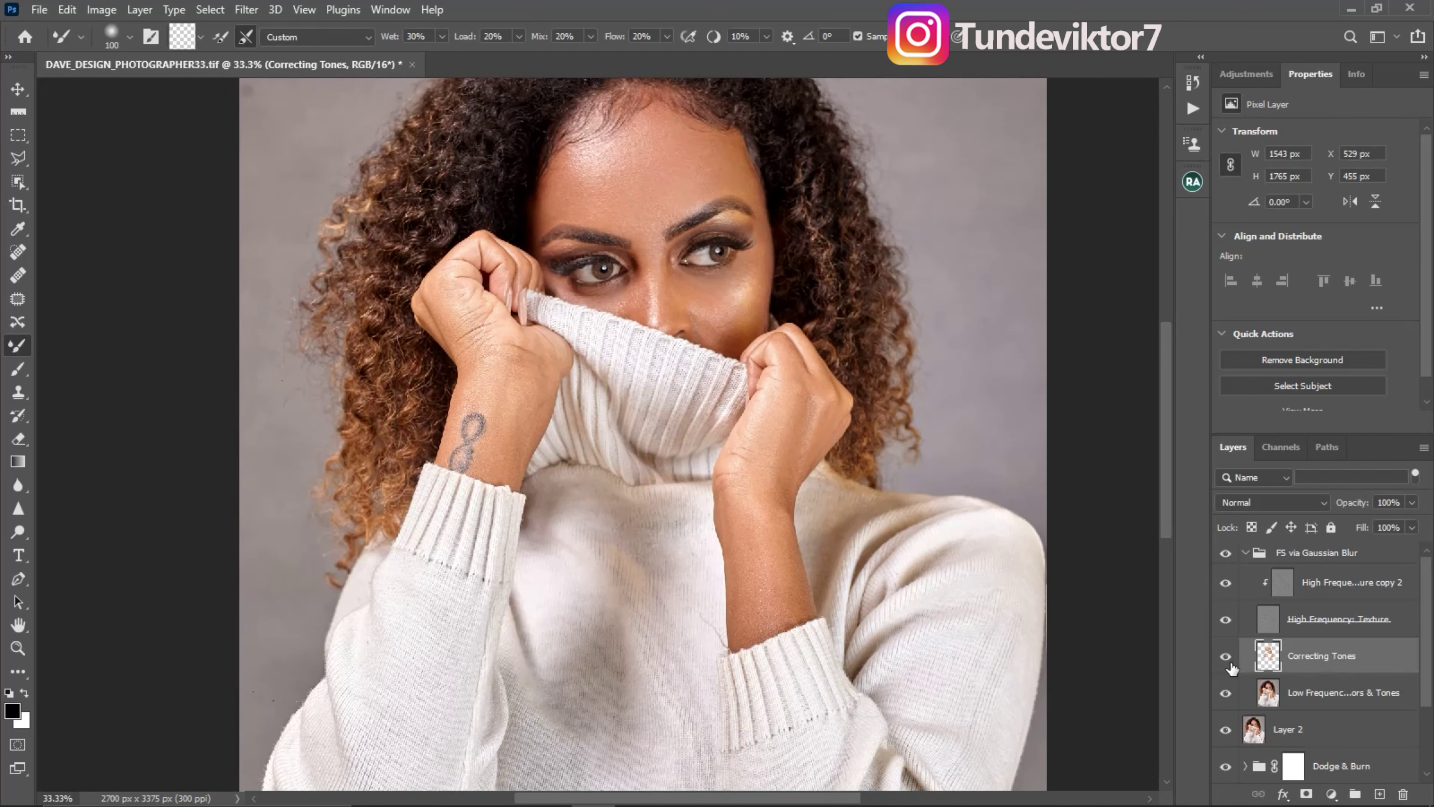
click(1227, 657)
click(1226, 657)
Touch up the tones under the eye and on the highlighted cheek with the Mixer Brush at about size 80, hiding the texture layers meanwhile
key(z)
click(736, 282)
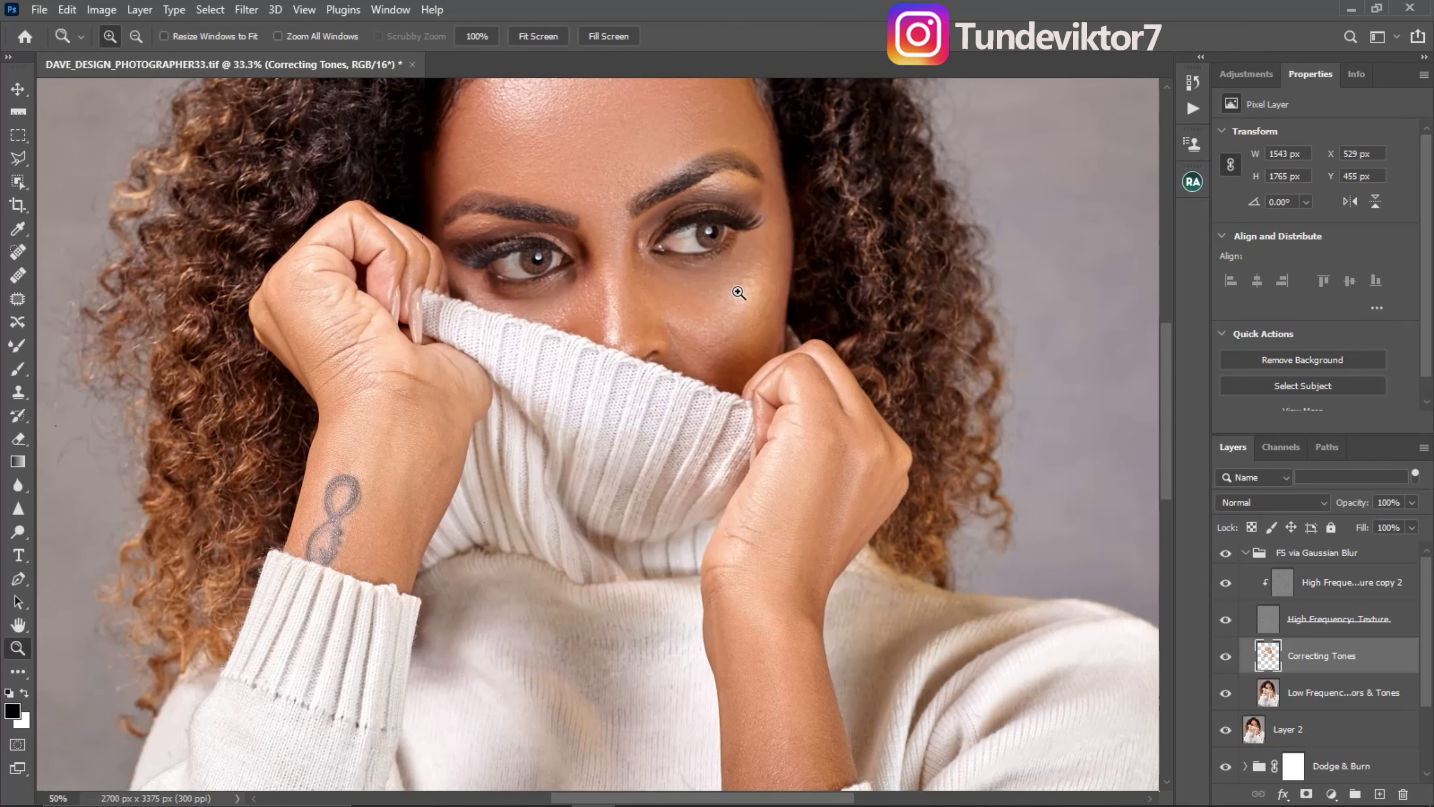
click(742, 291)
key(b)
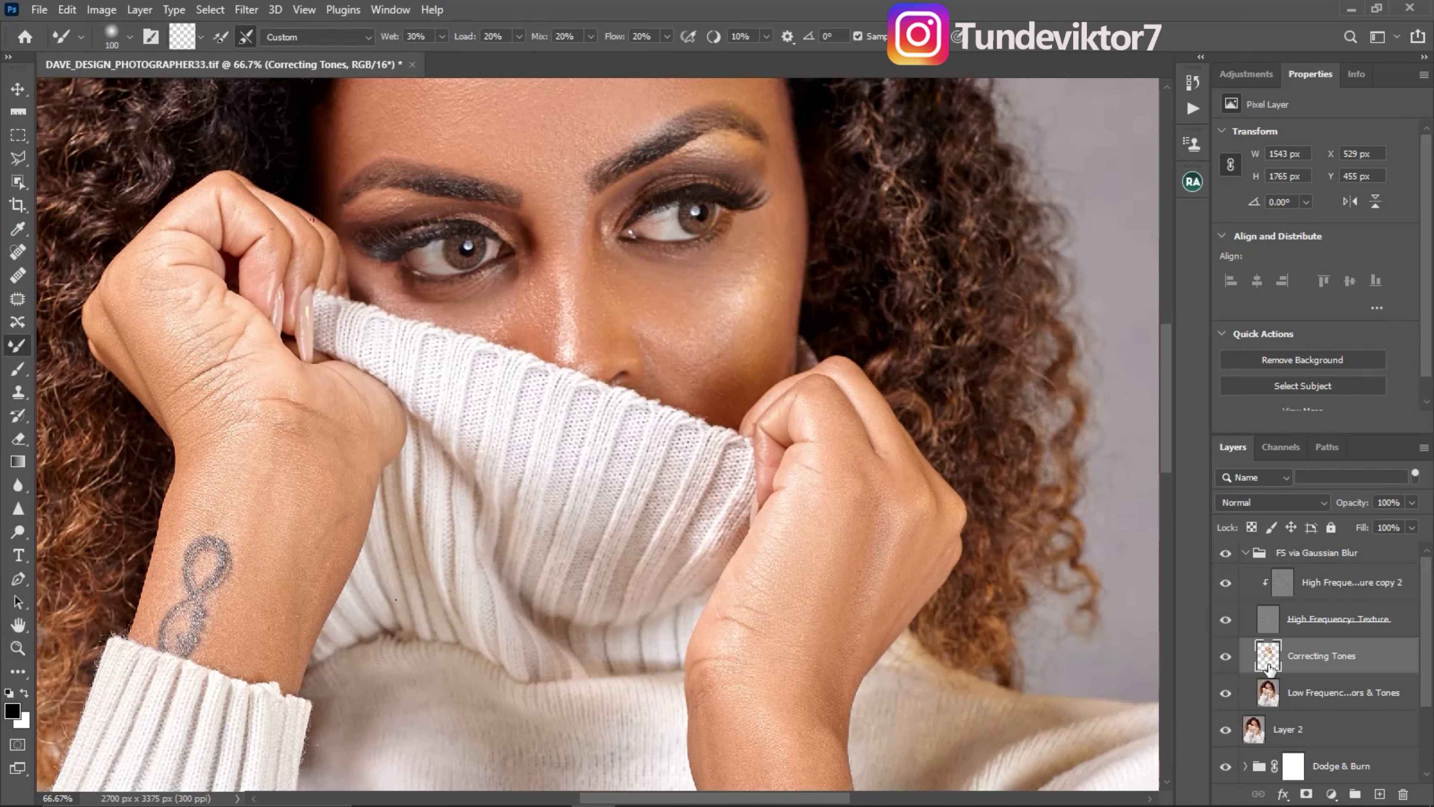
click(1225, 619)
key(bracketleft)
key(bracketleft)
key(bracketleft)
key(bracketleft)
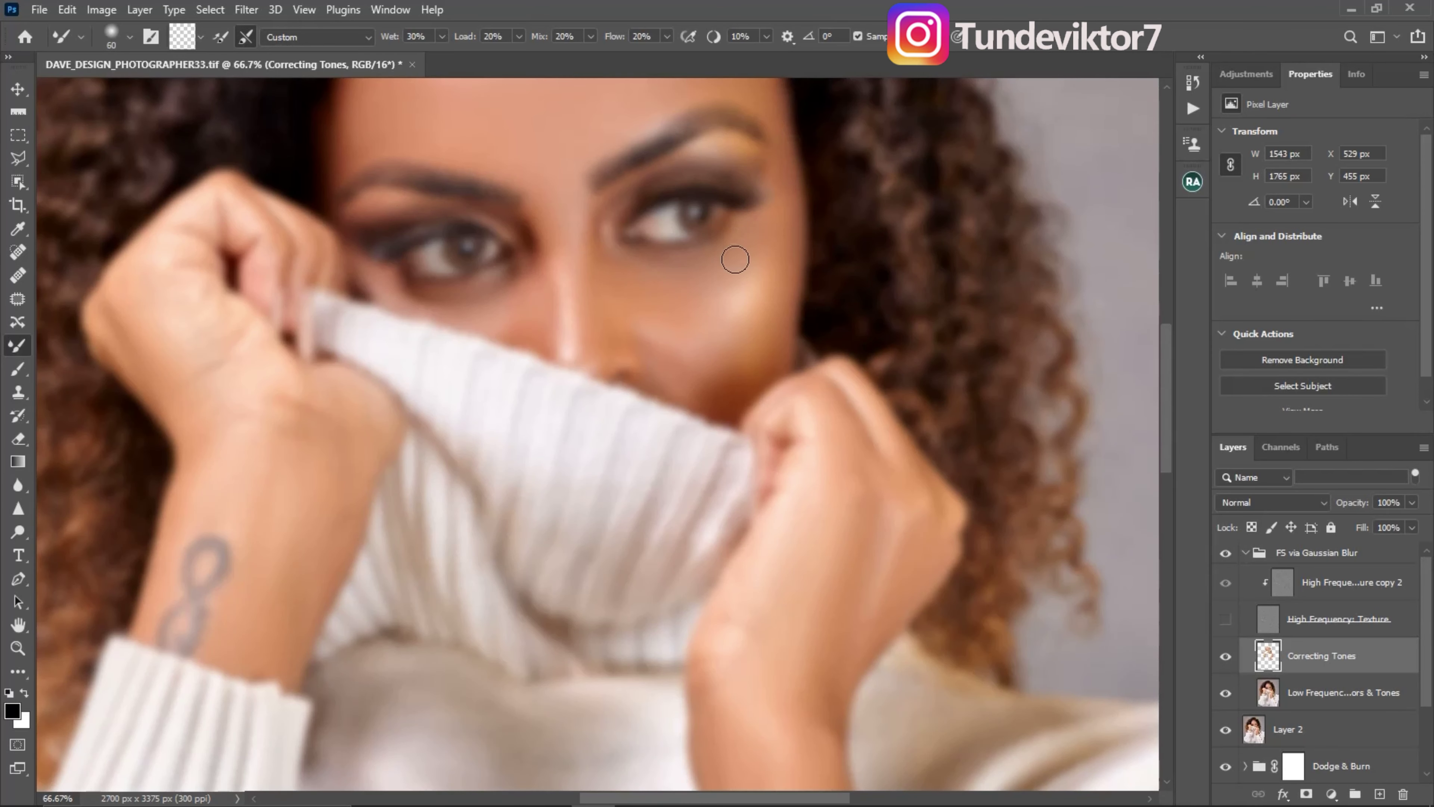
key(bracketright)
key(bracketright)
key(bracketright)
key(bracketright)
key(bracketright)
key(bracketright)
key(bracketleft)
key(bracketleft)
key(bracketleft)
key(bracketleft)
click(1225, 619)
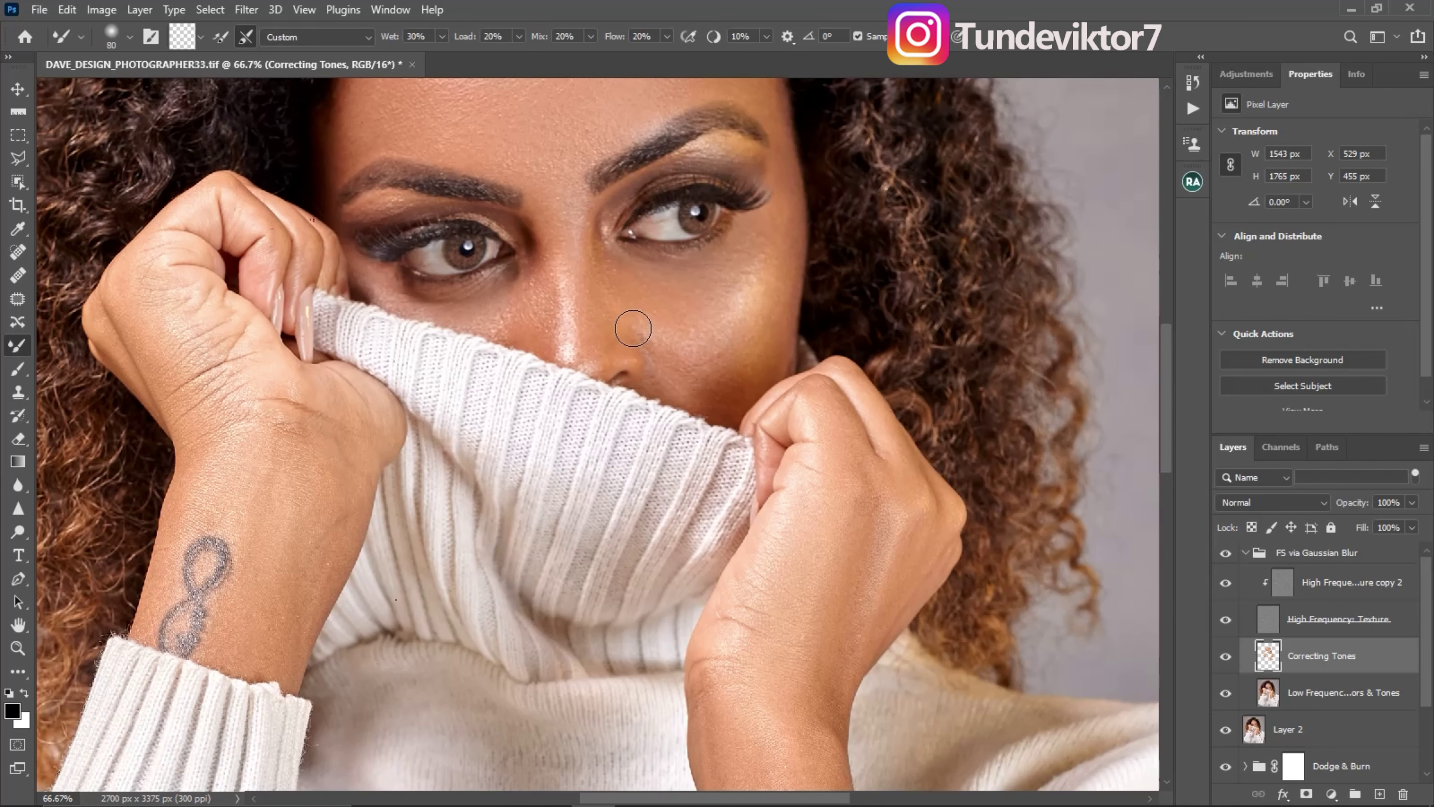
Merge the Correcting Tones layer with the low-frequency colors and tones layer beneath it
scroll(624, 365, down, 1)
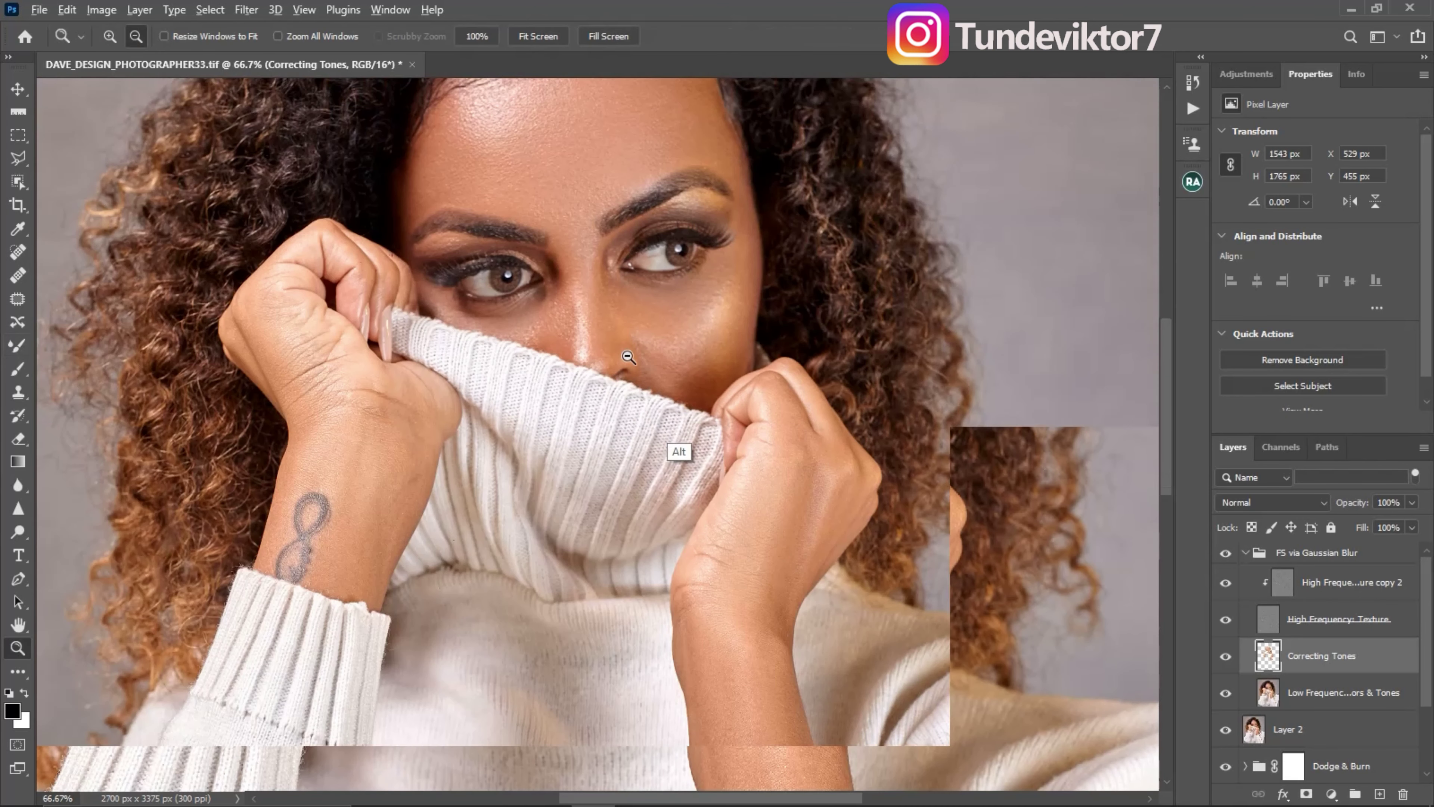
alt+click(668, 371)
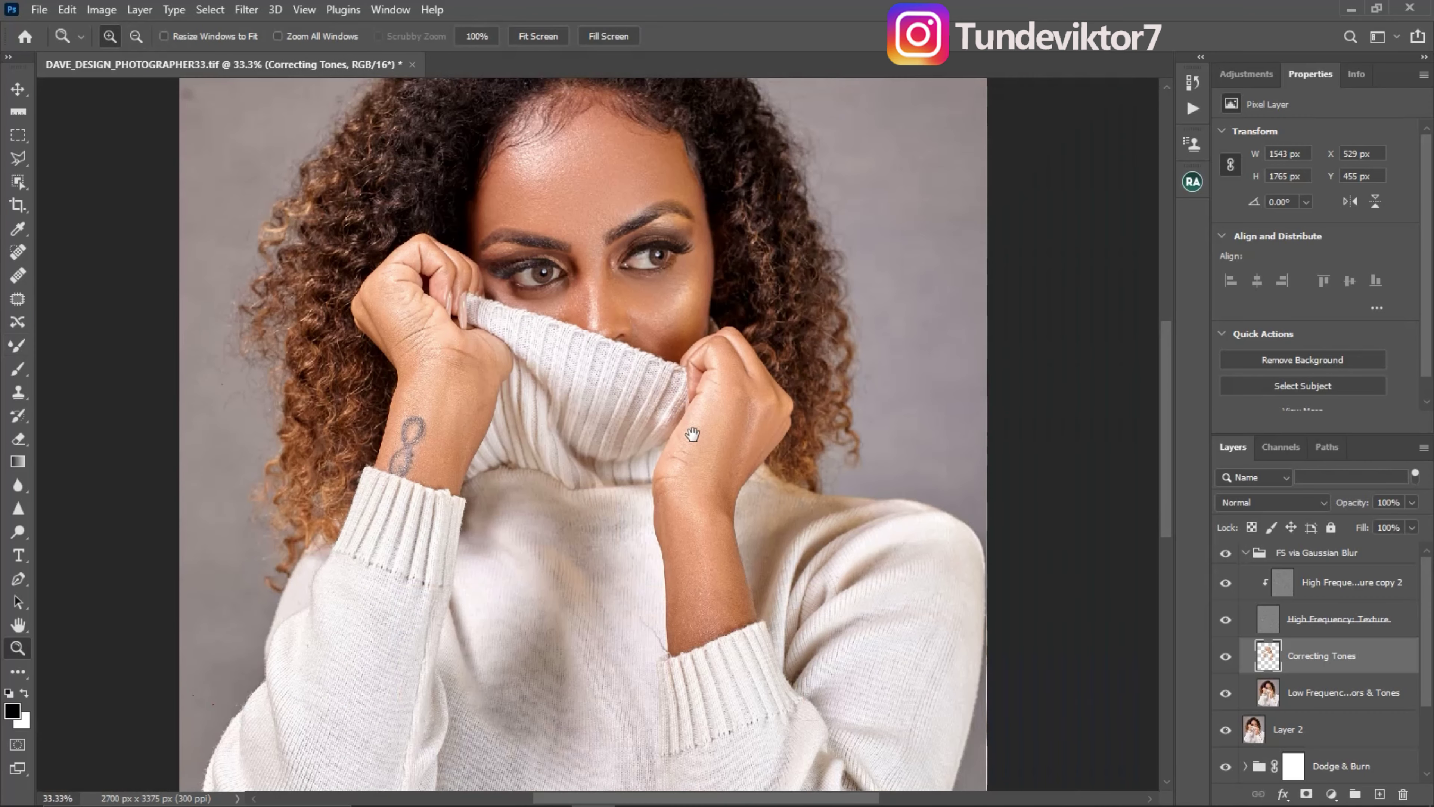
drag(629, 402, 668, 438)
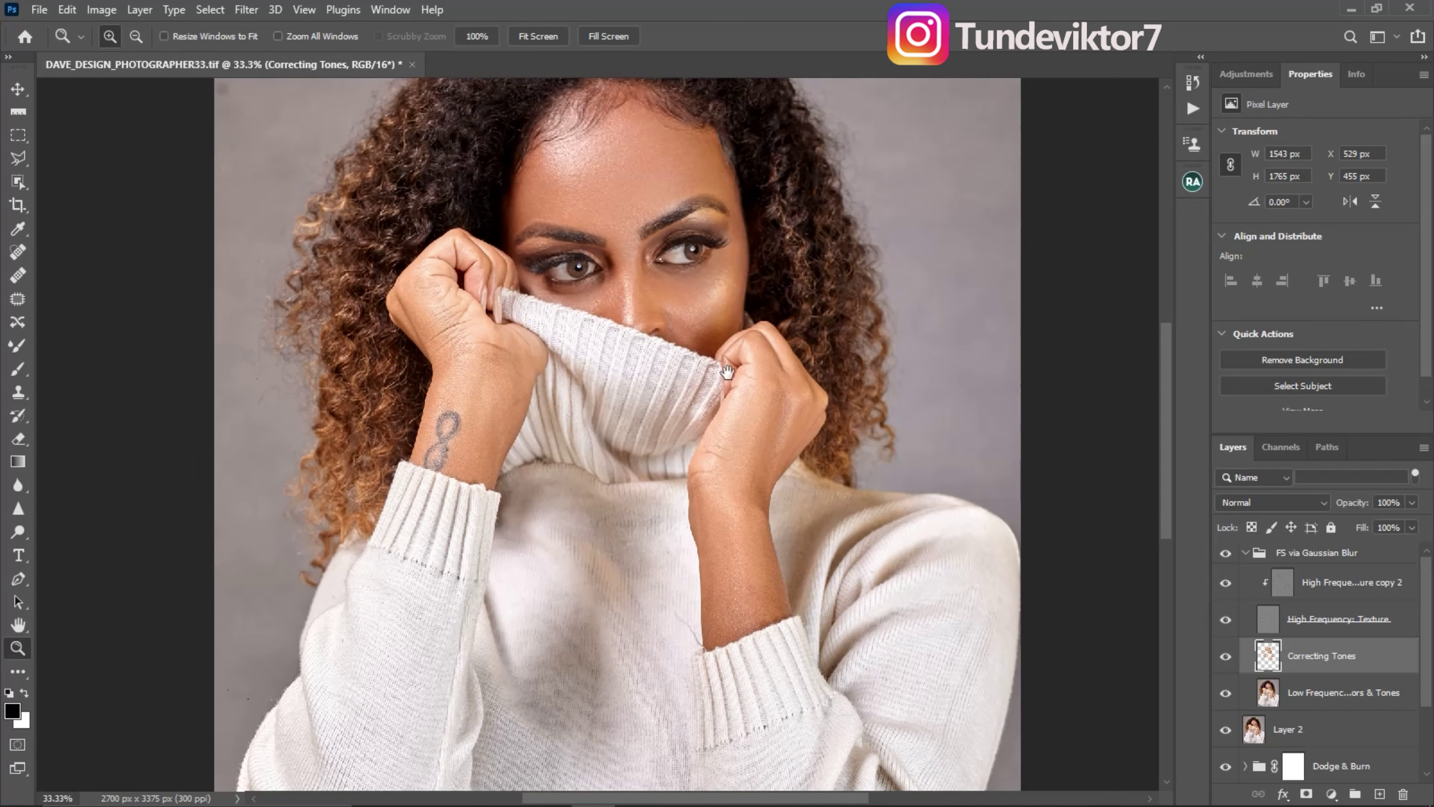
key(ctrl+g)
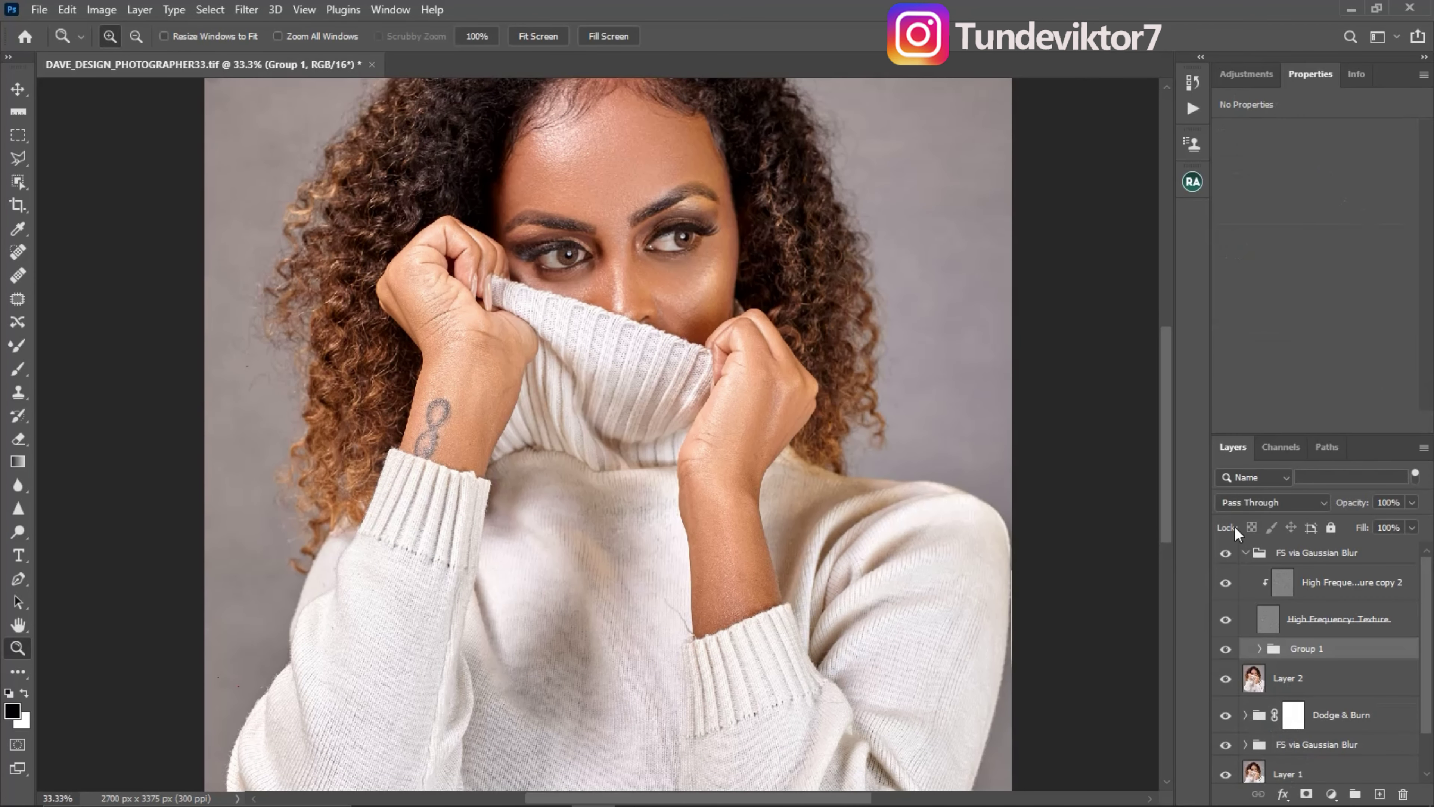
key(ctrl+z)
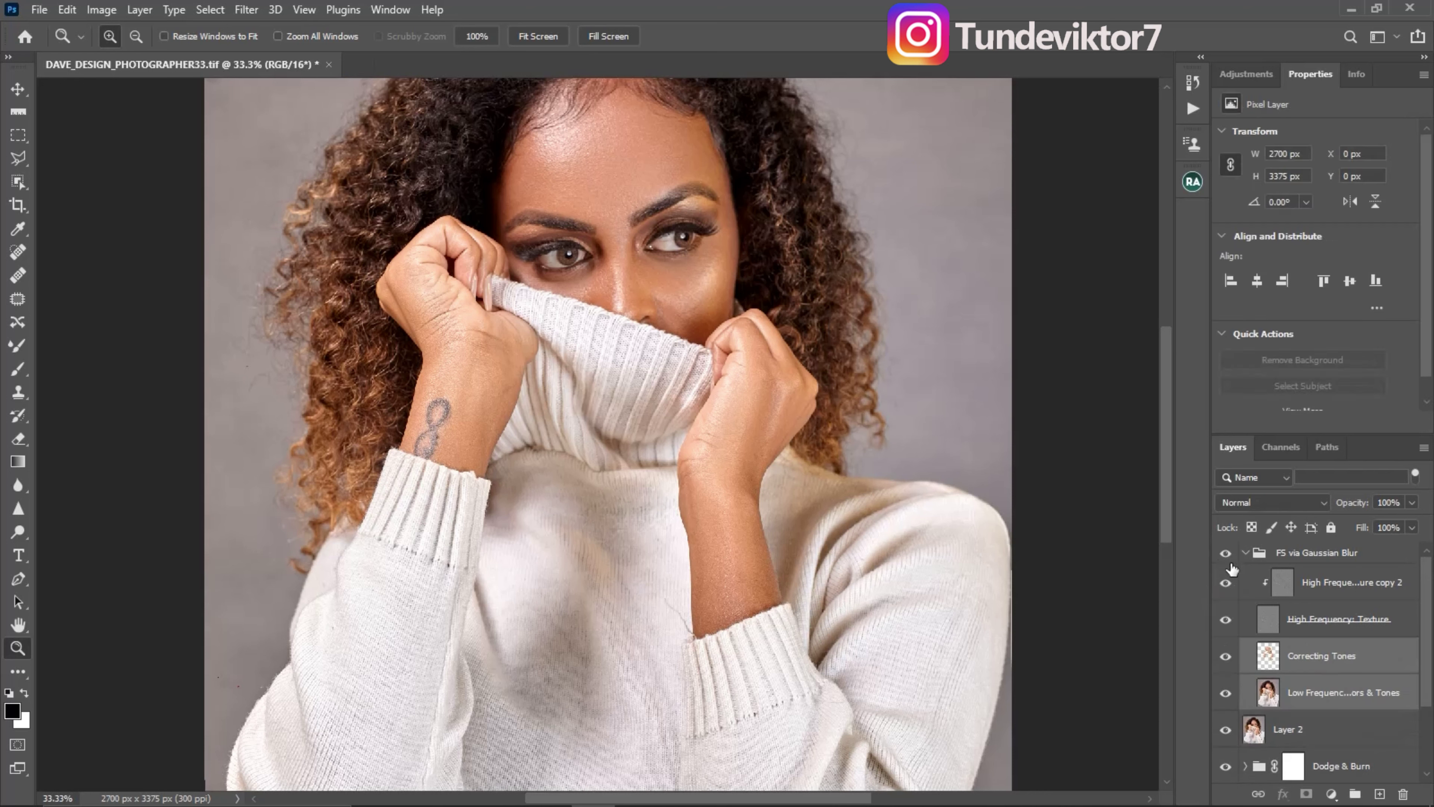
click(1315, 661)
key(ctrl+e)
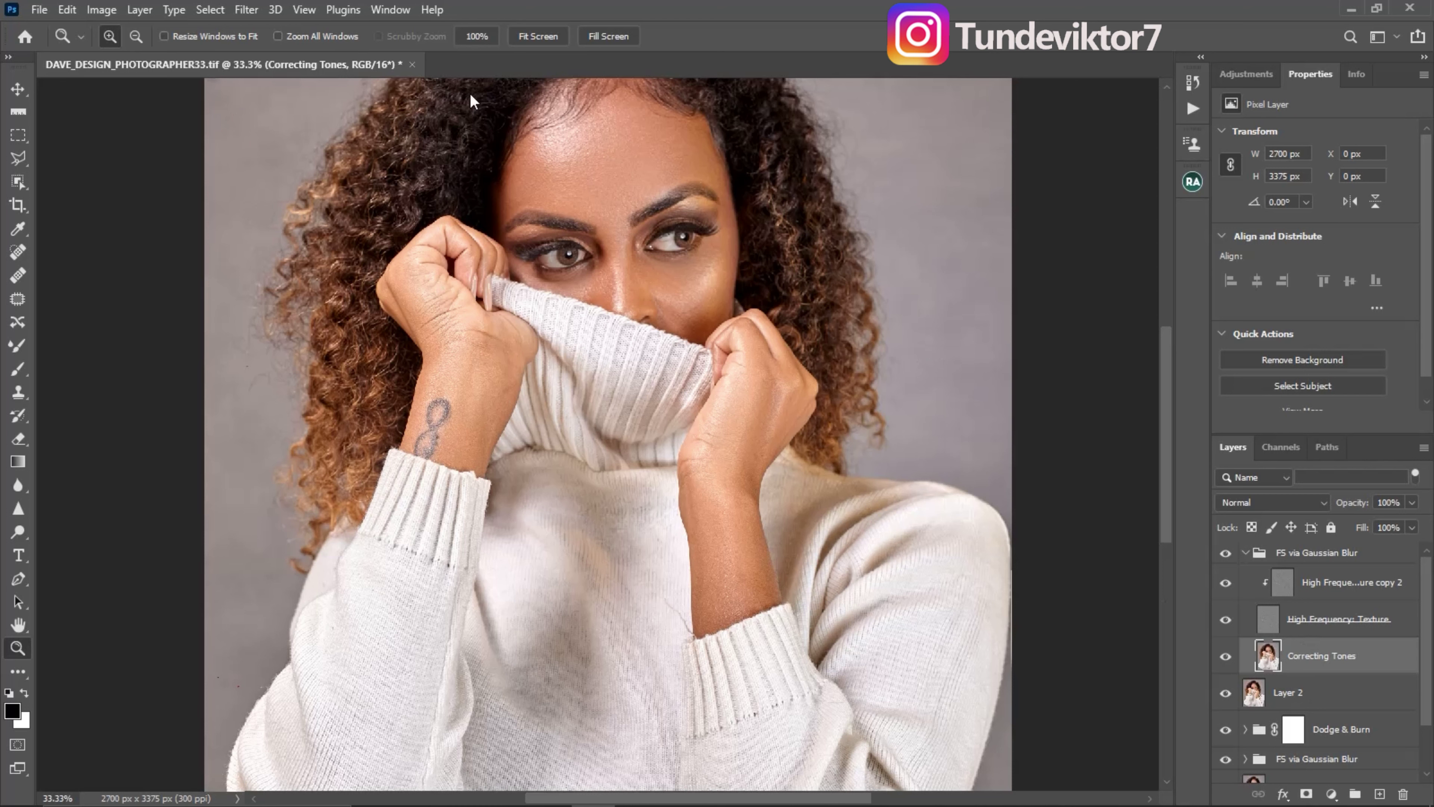
Apply the Portraiture 3 filter with Medium smoothing to the merged Correcting Tones layer, with its output on a new layer
click(240, 12)
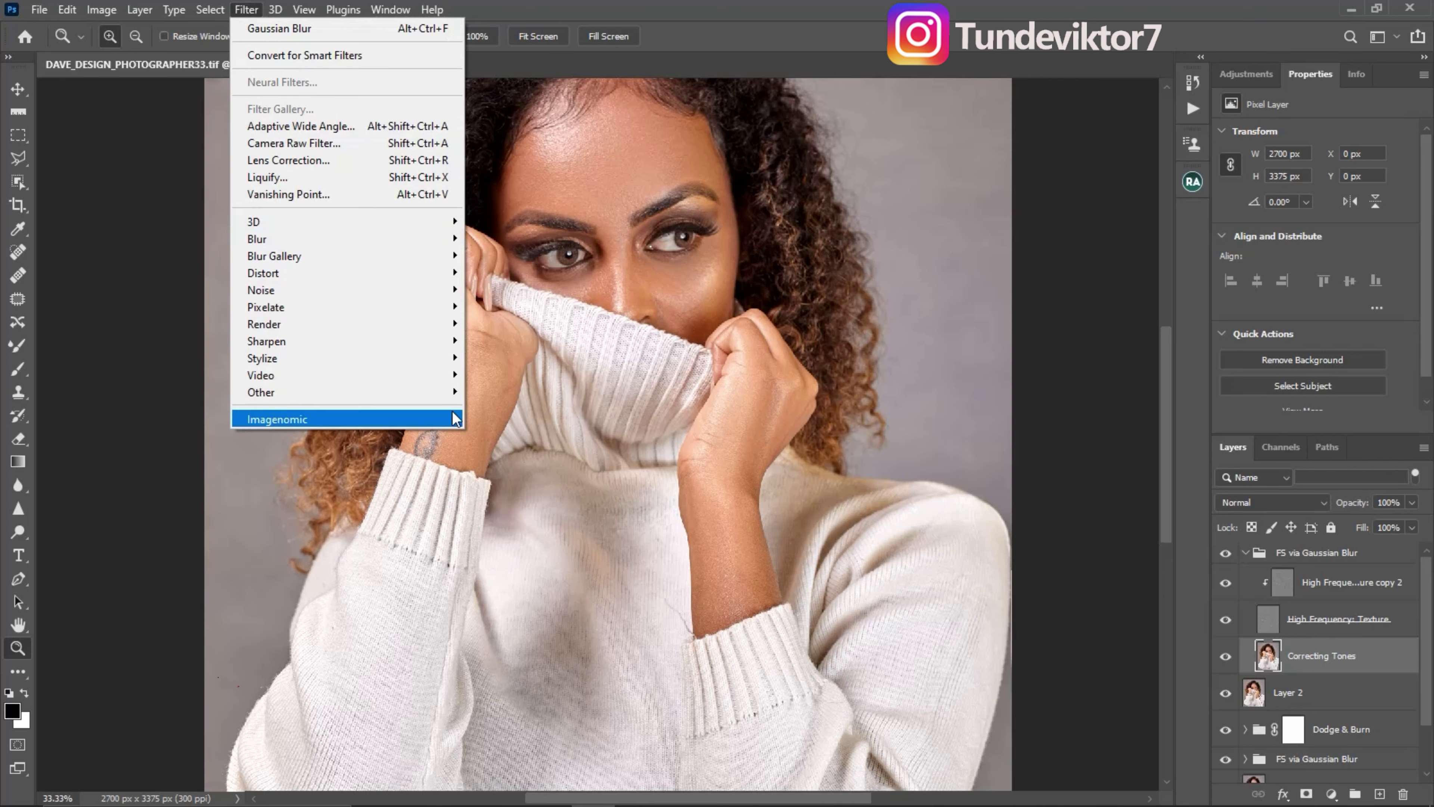
mouse_move(458, 424)
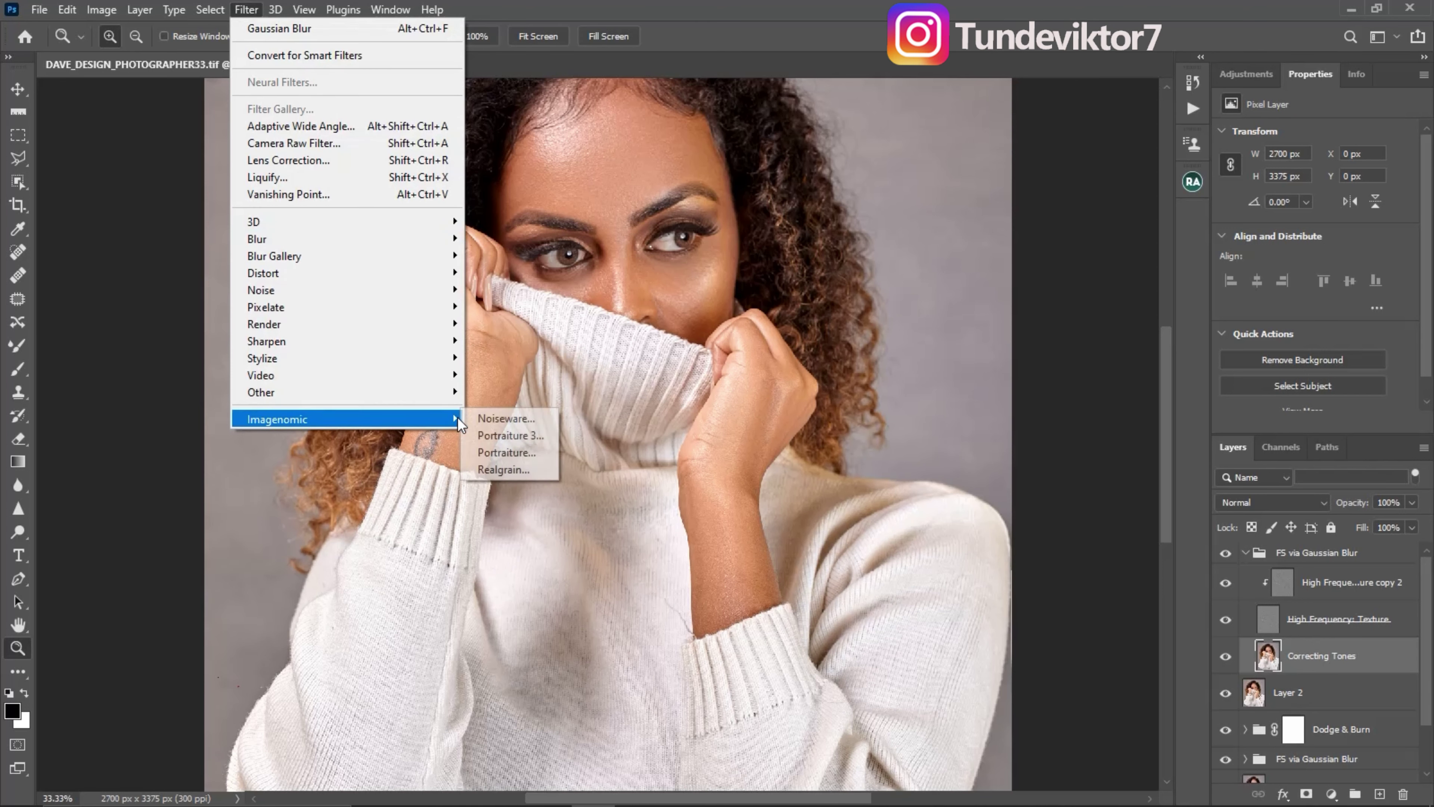
click(507, 434)
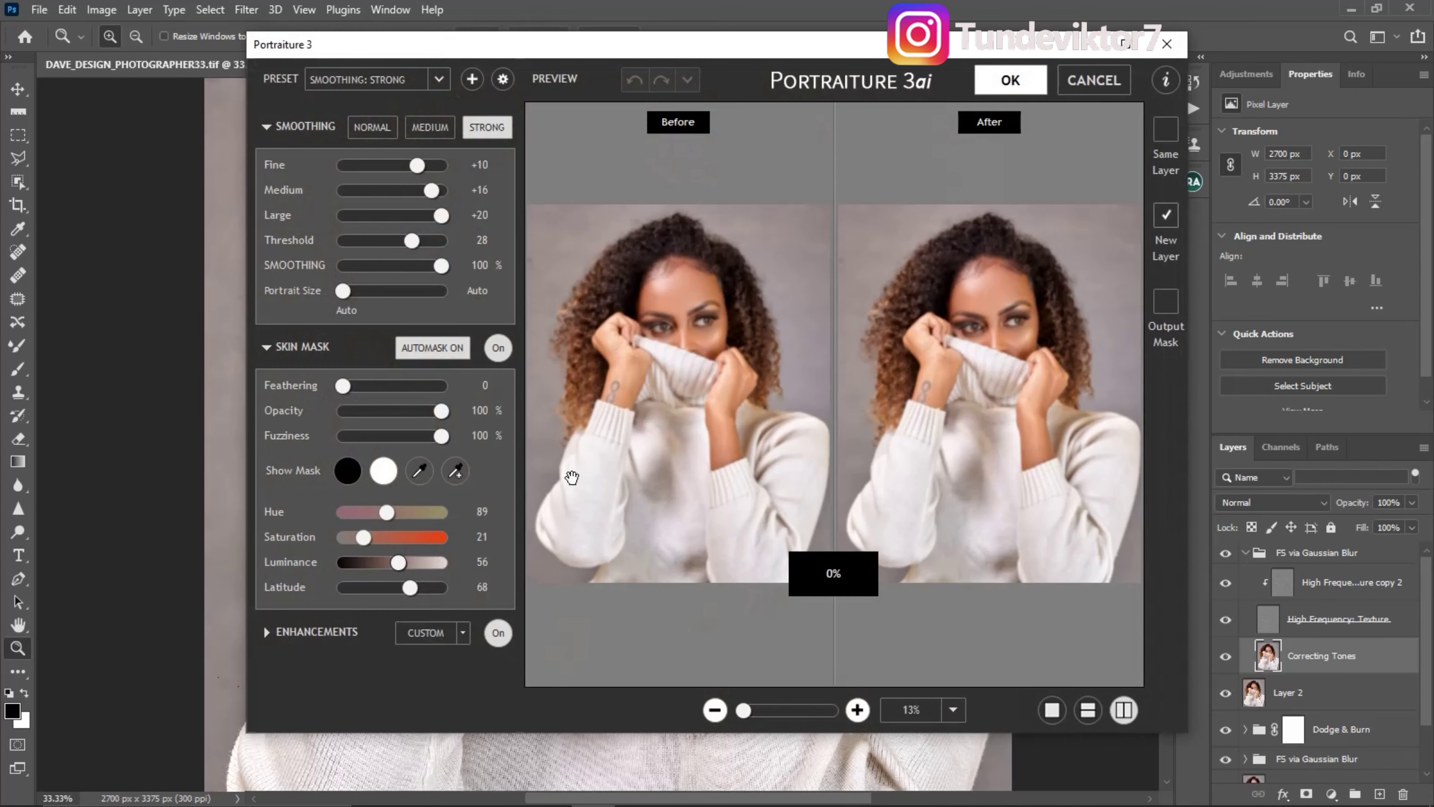
click(427, 128)
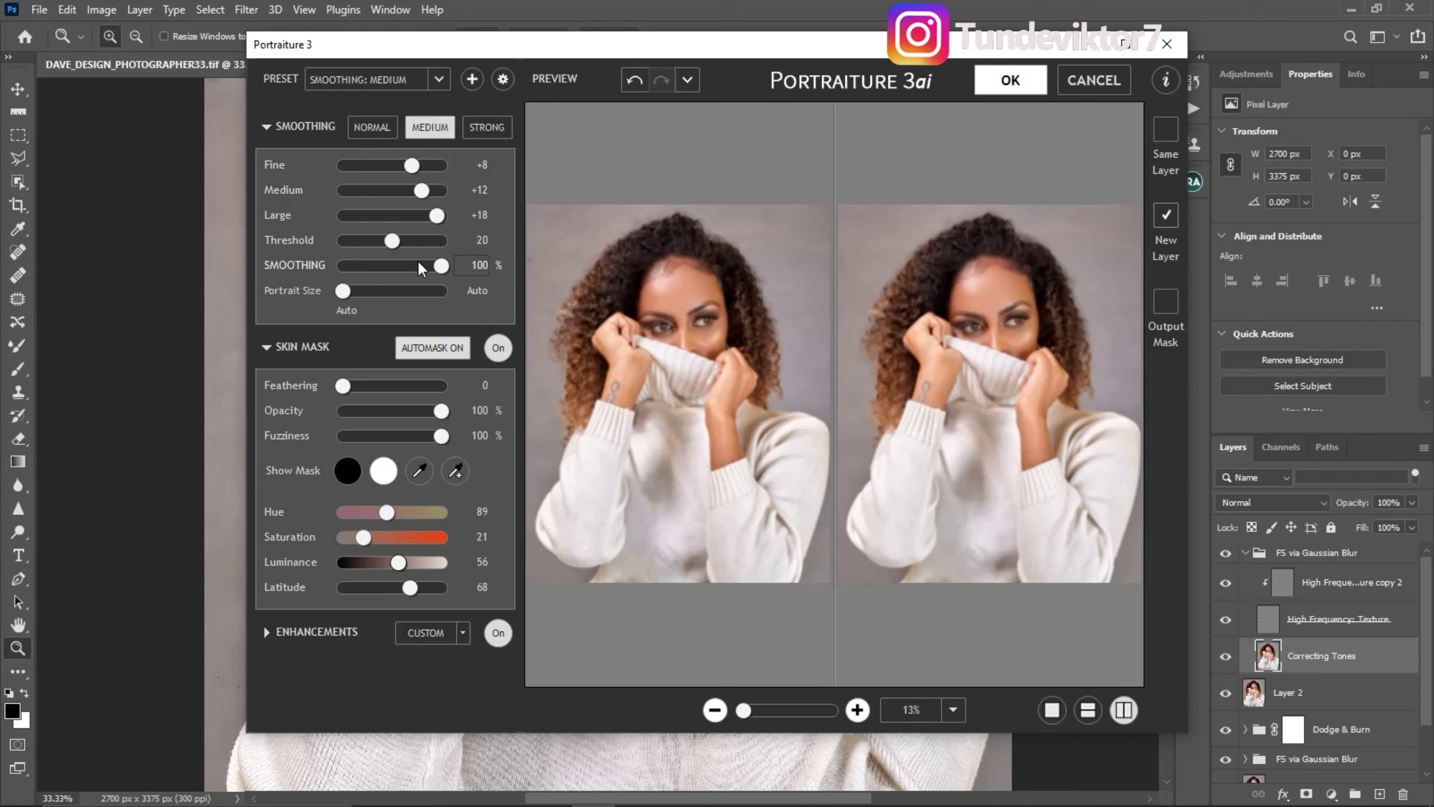
click(1013, 78)
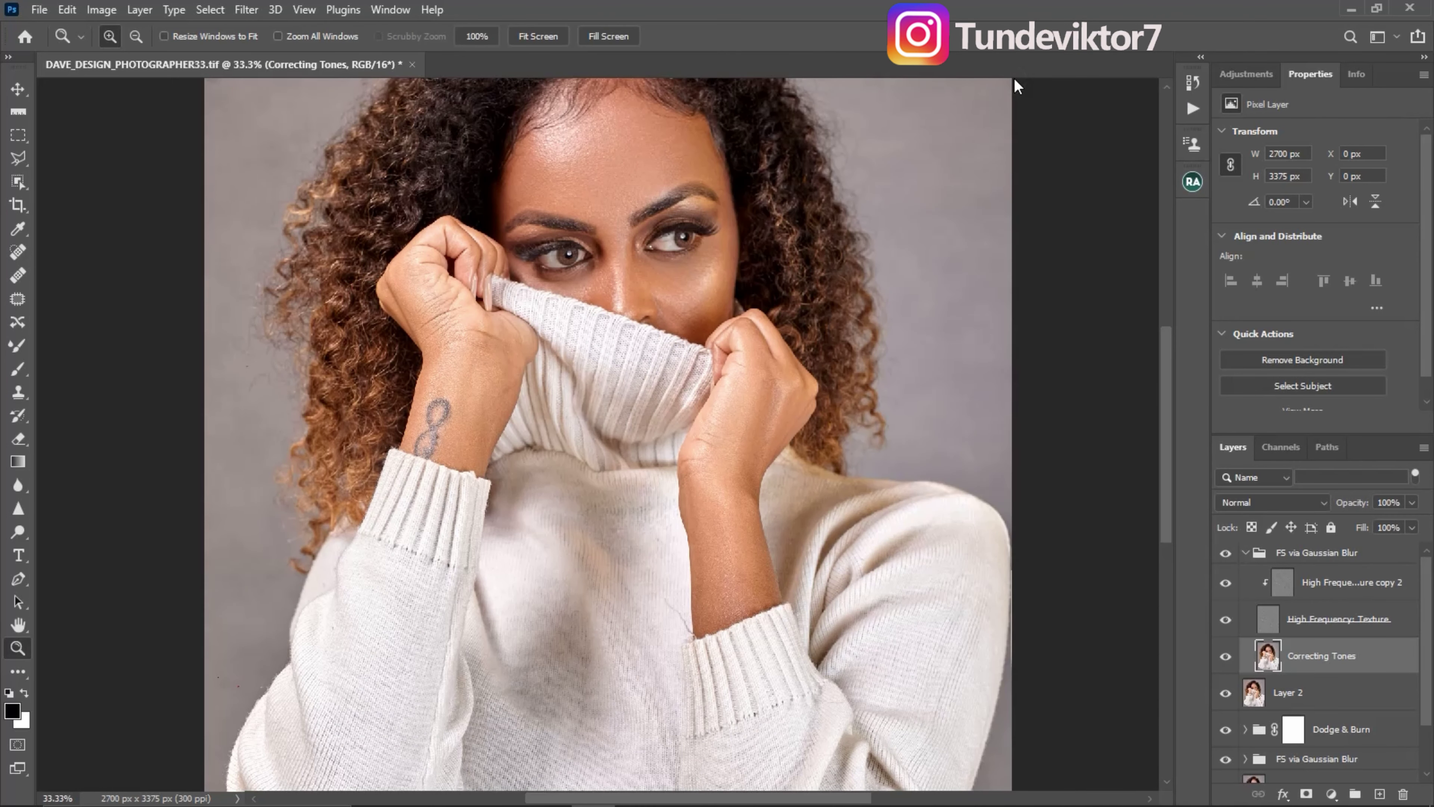
key(ctrl+j)
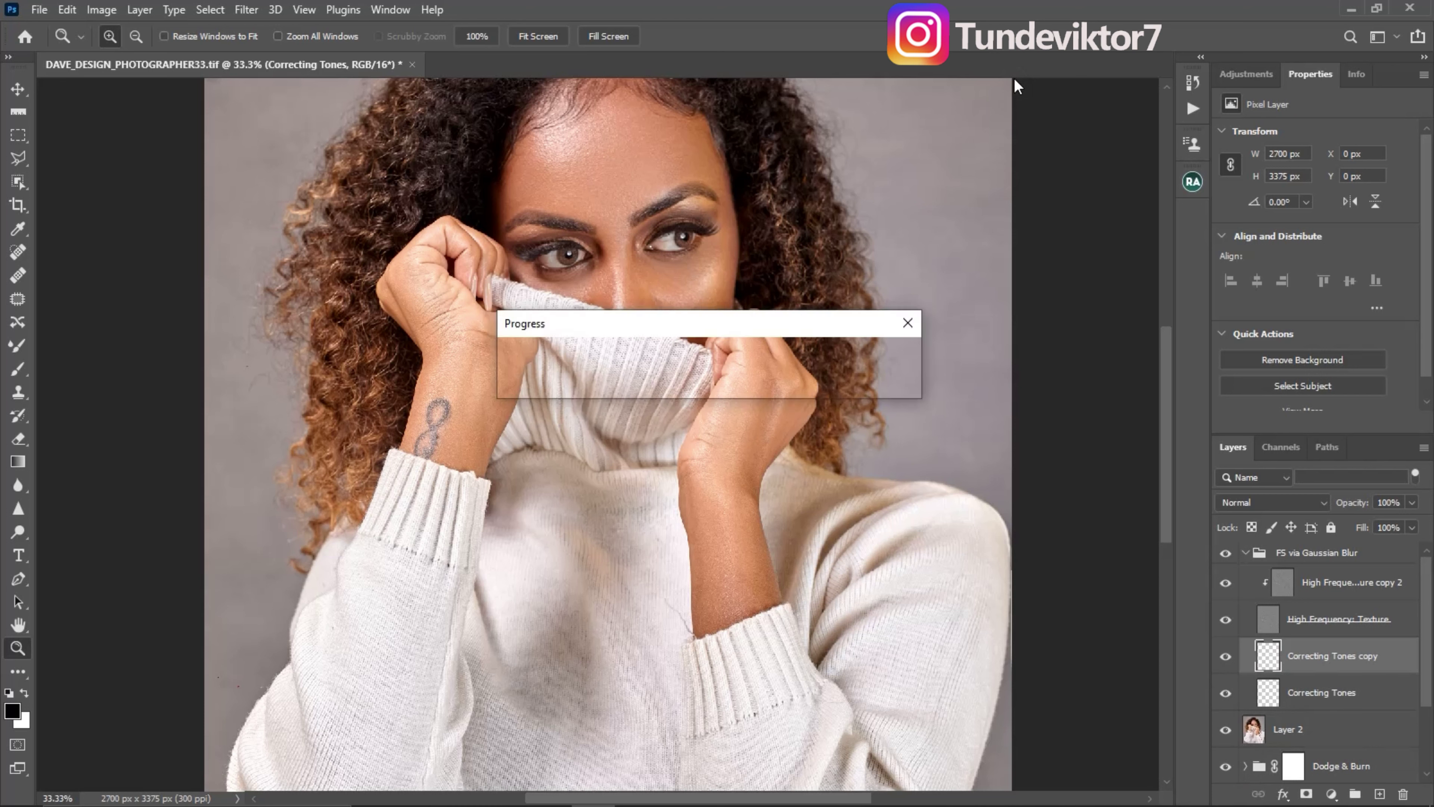
key(alt+bracketleft)
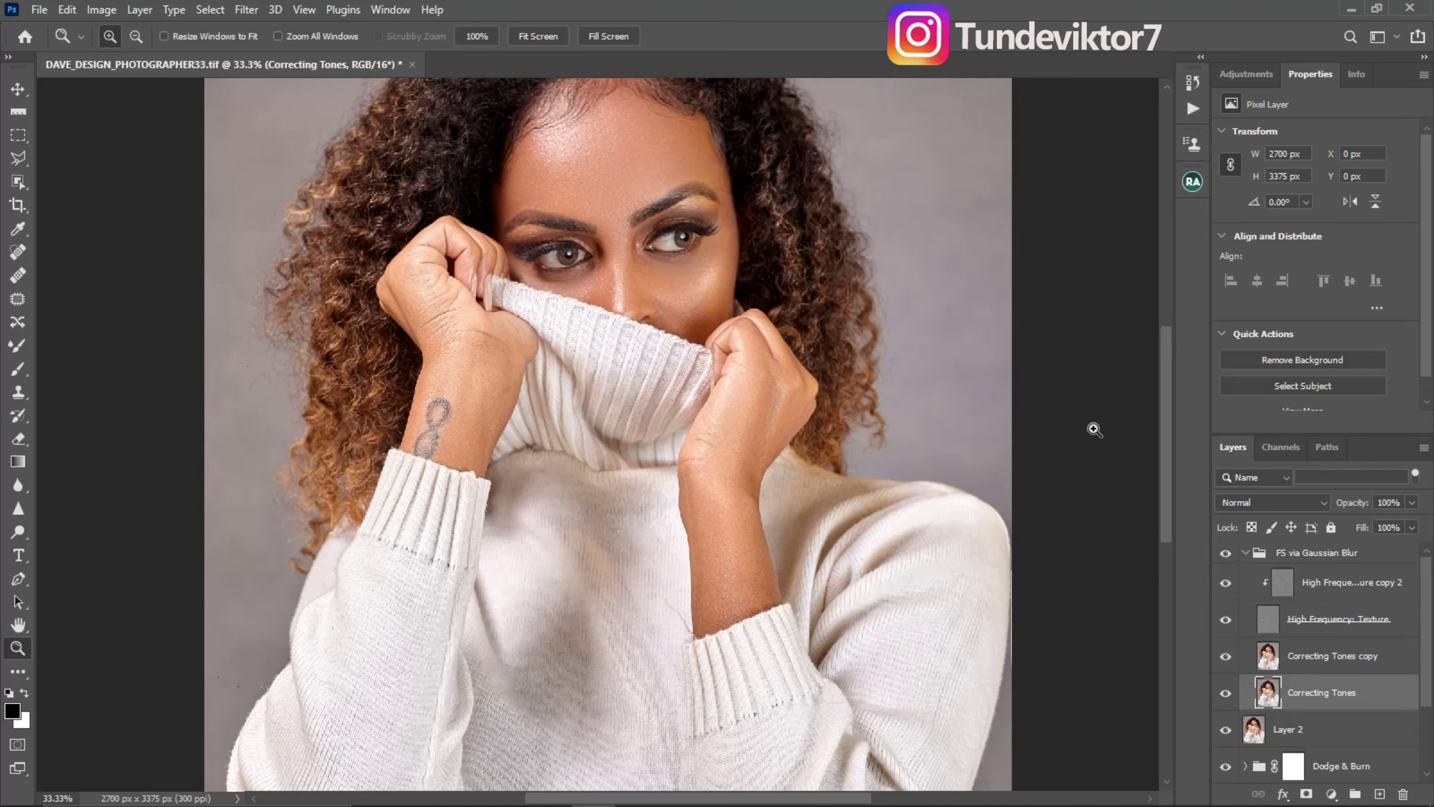
Toggle the Correcting Tones copy layer to compare the skin smoothing, and inspect the face close up and at full view
drag(677, 290, 689, 312)
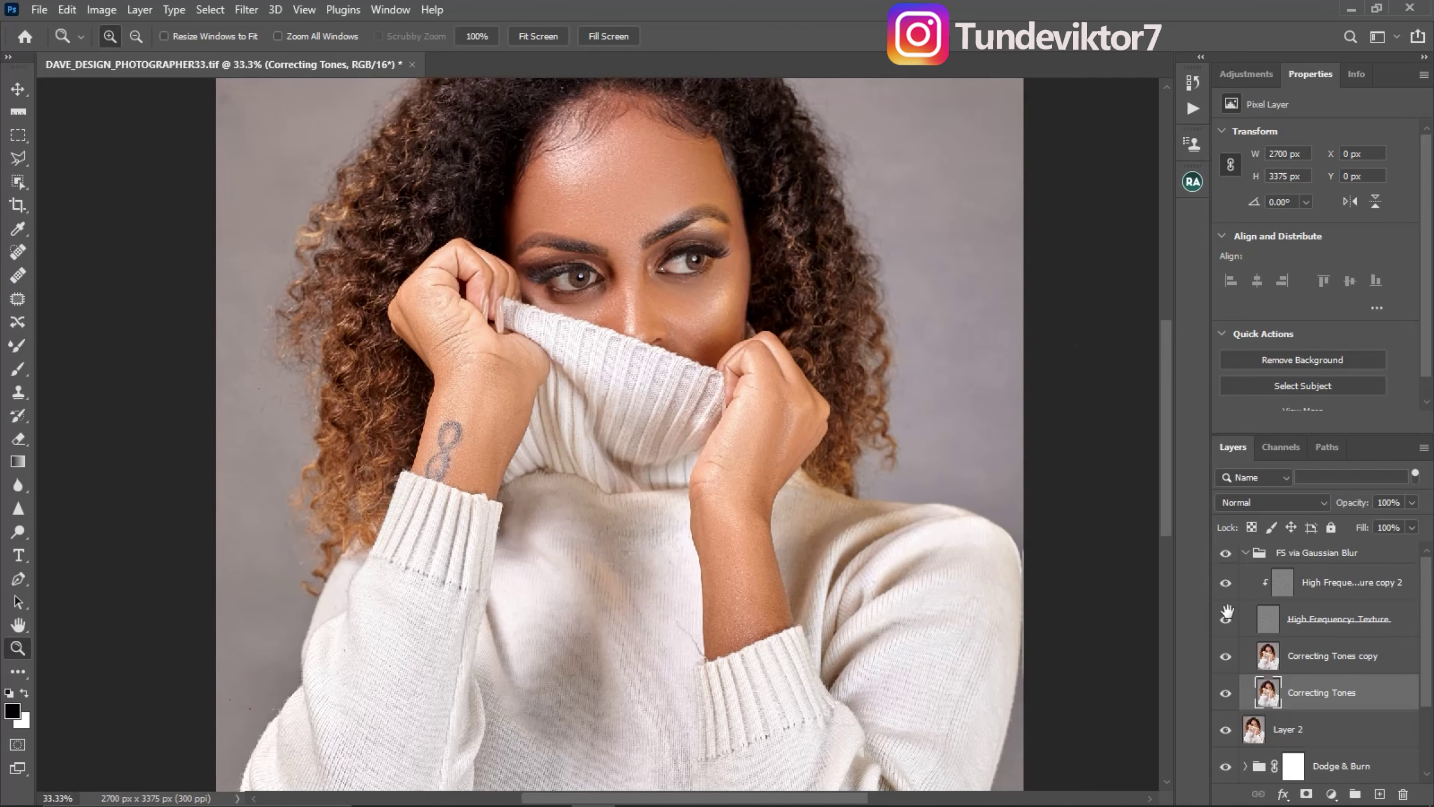
click(1271, 661)
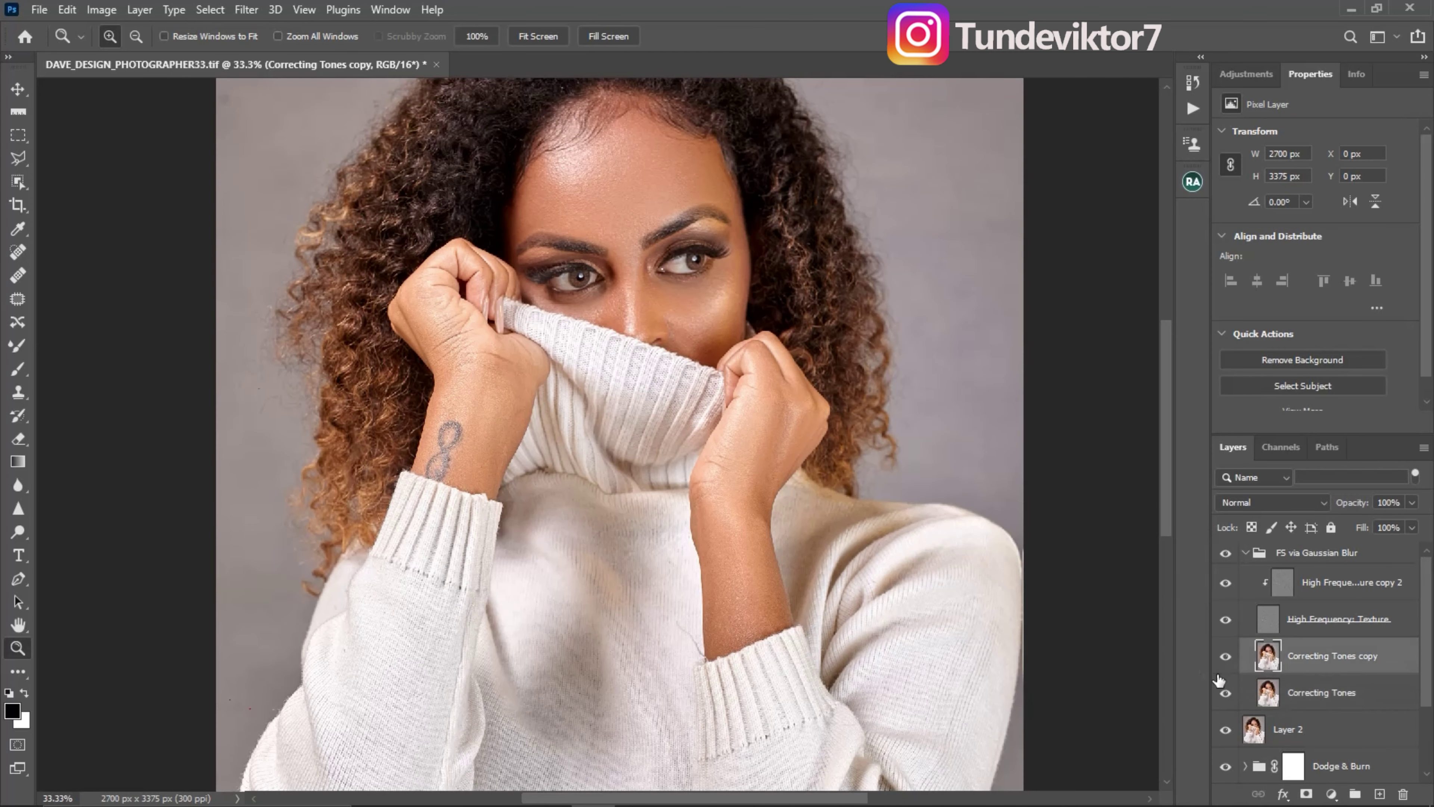
click(1225, 657)
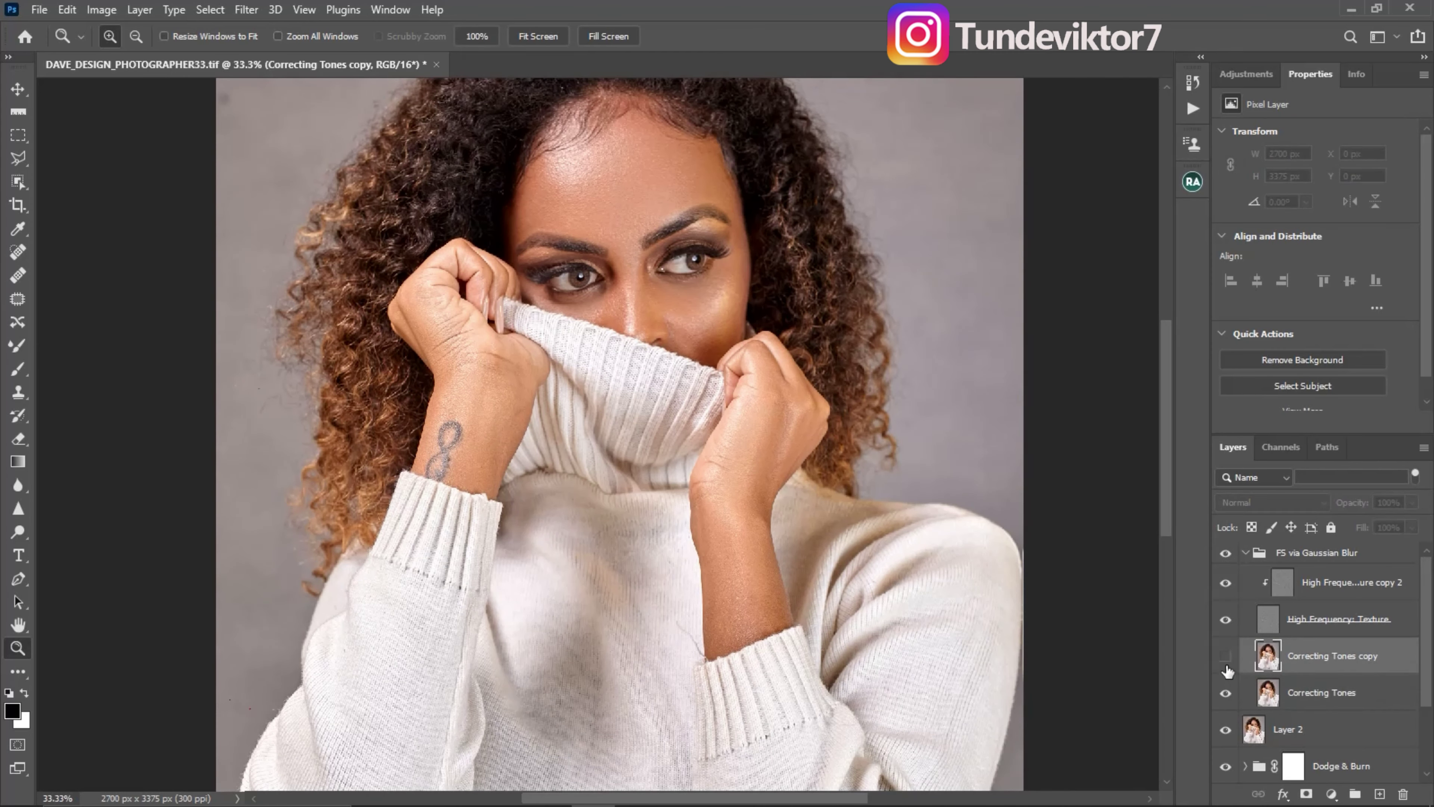
click(1226, 667)
click(1225, 667)
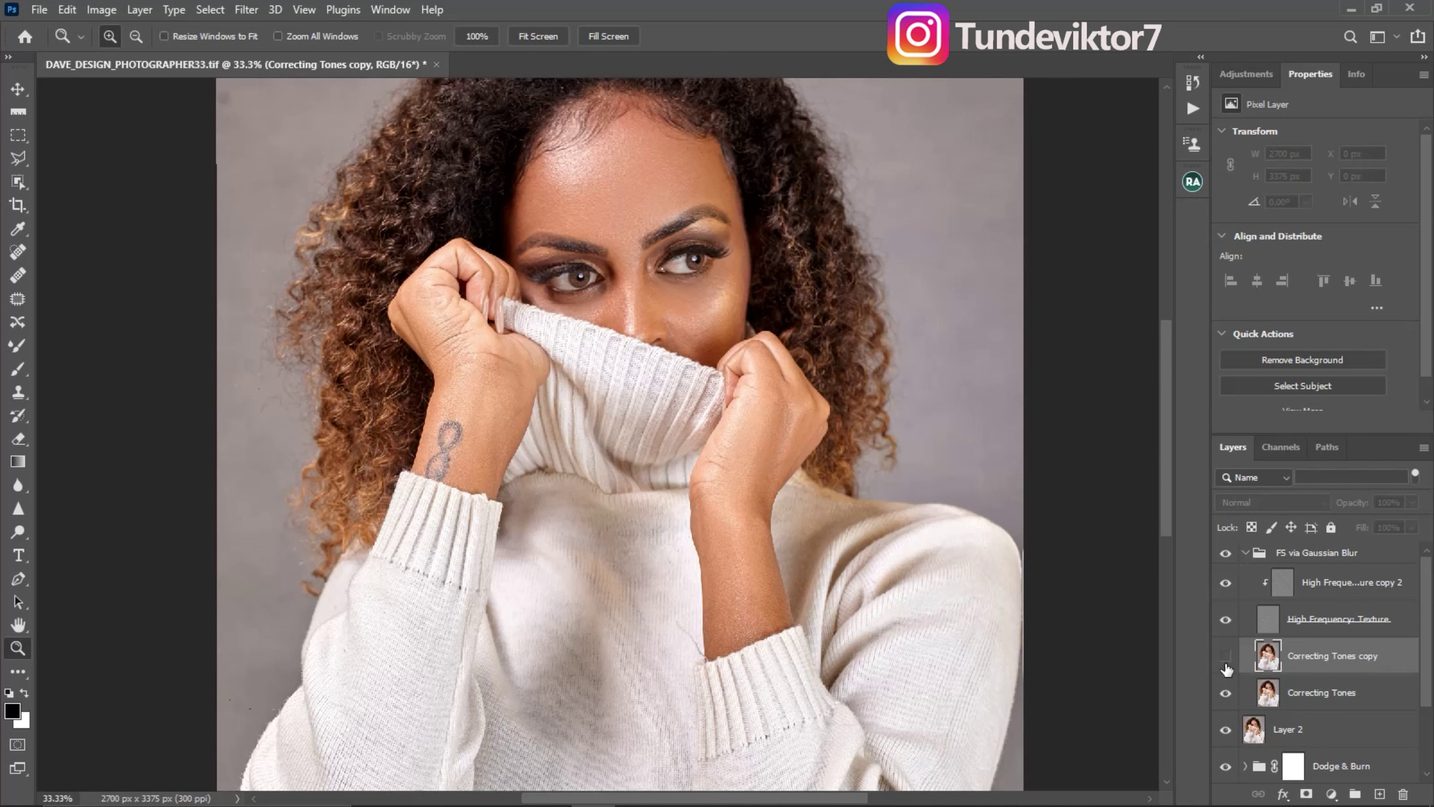
click(1226, 667)
click(1225, 667)
click(1226, 666)
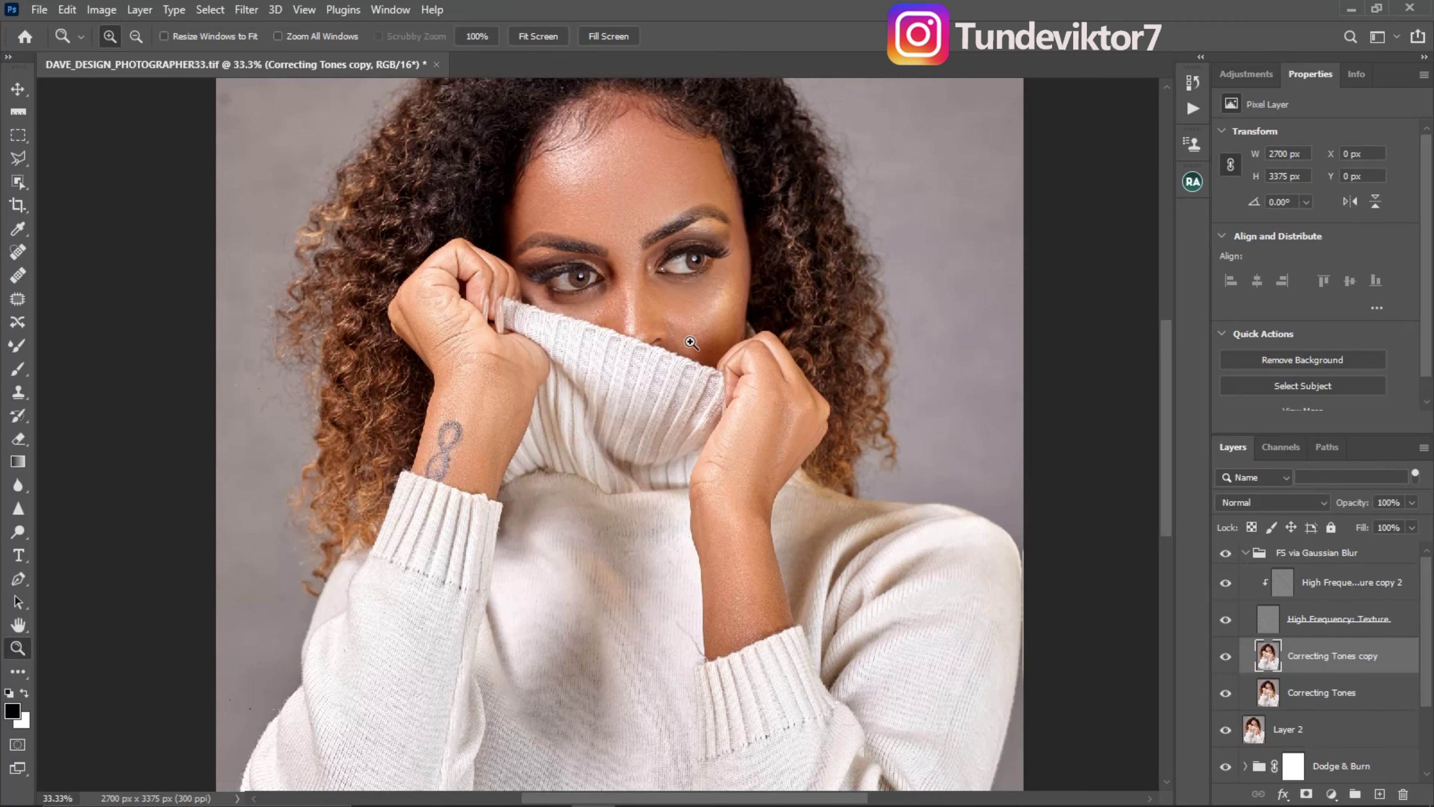
click(643, 277)
alt+click(679, 326)
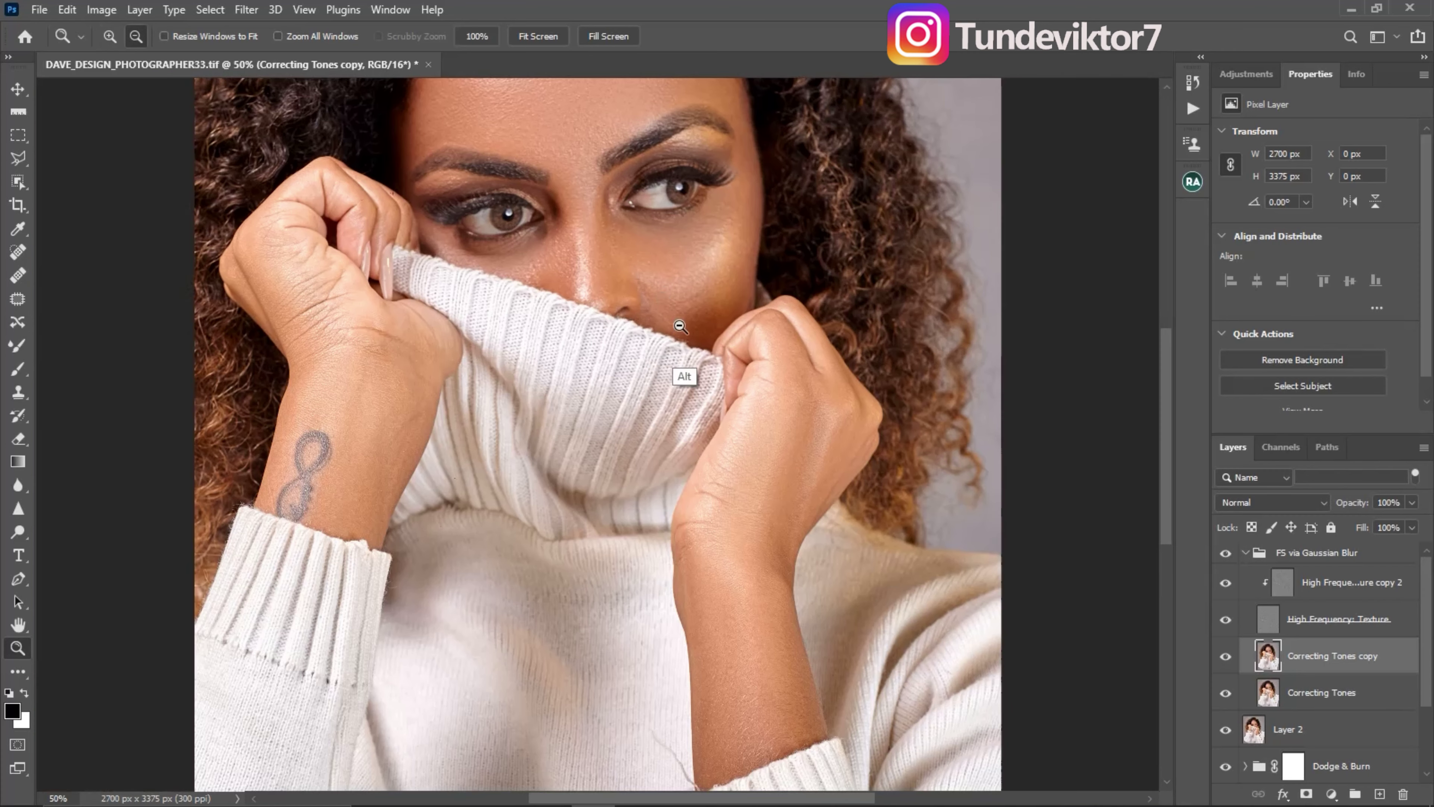
alt+click(680, 326)
alt+click(676, 398)
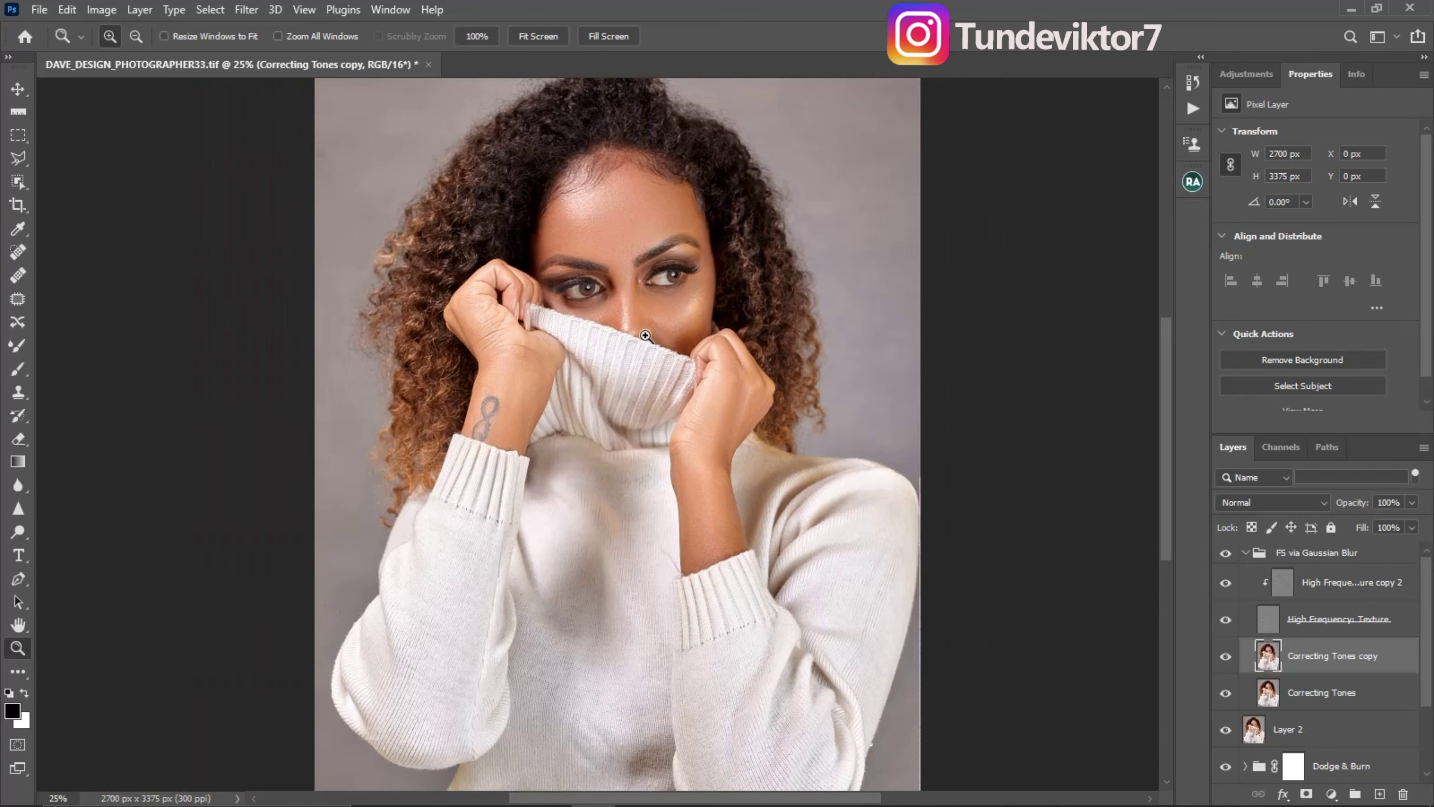
click(645, 335)
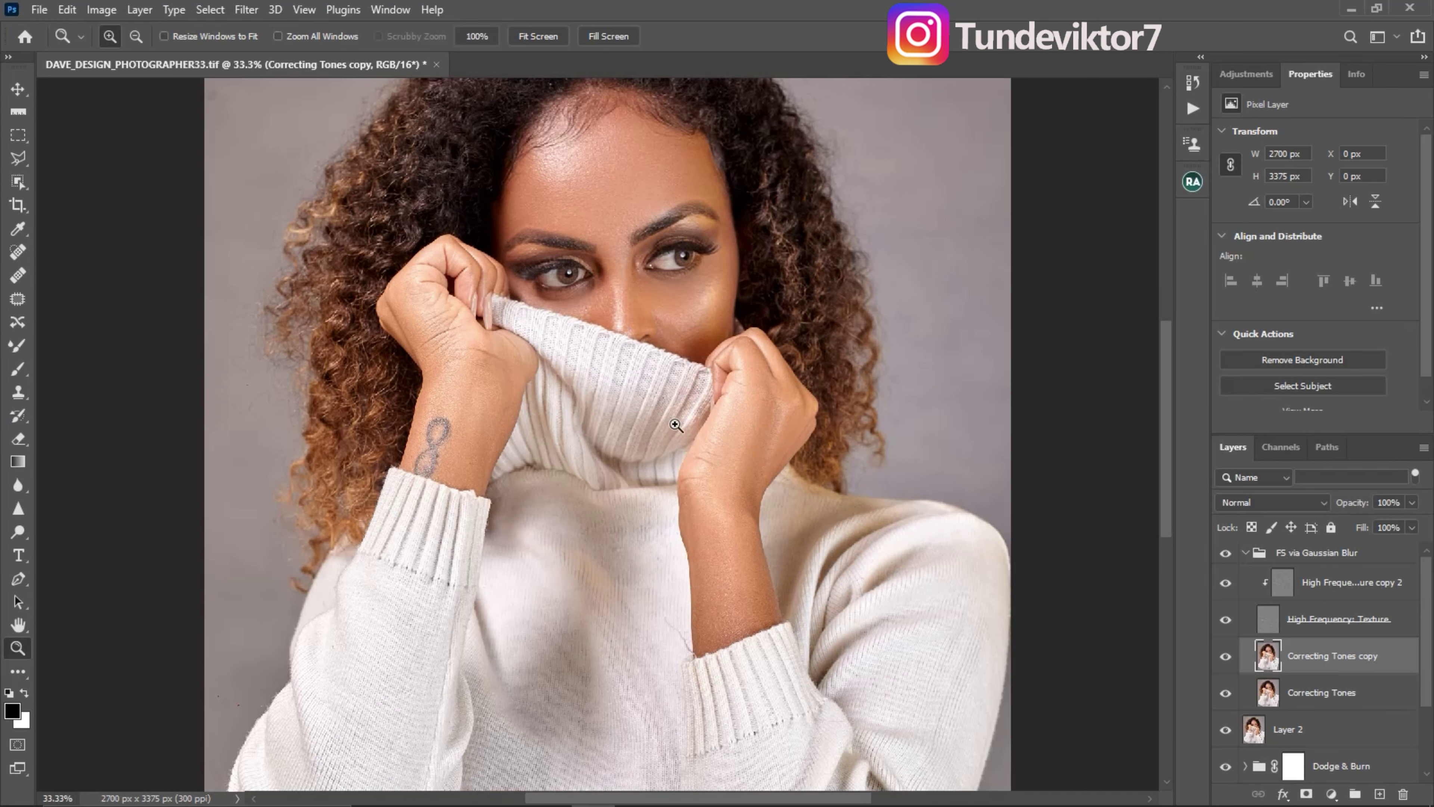
Try the Even Skin Tones action above the collapsed frequency separation group, and discard the Gradient Map layer it adds
click(1245, 553)
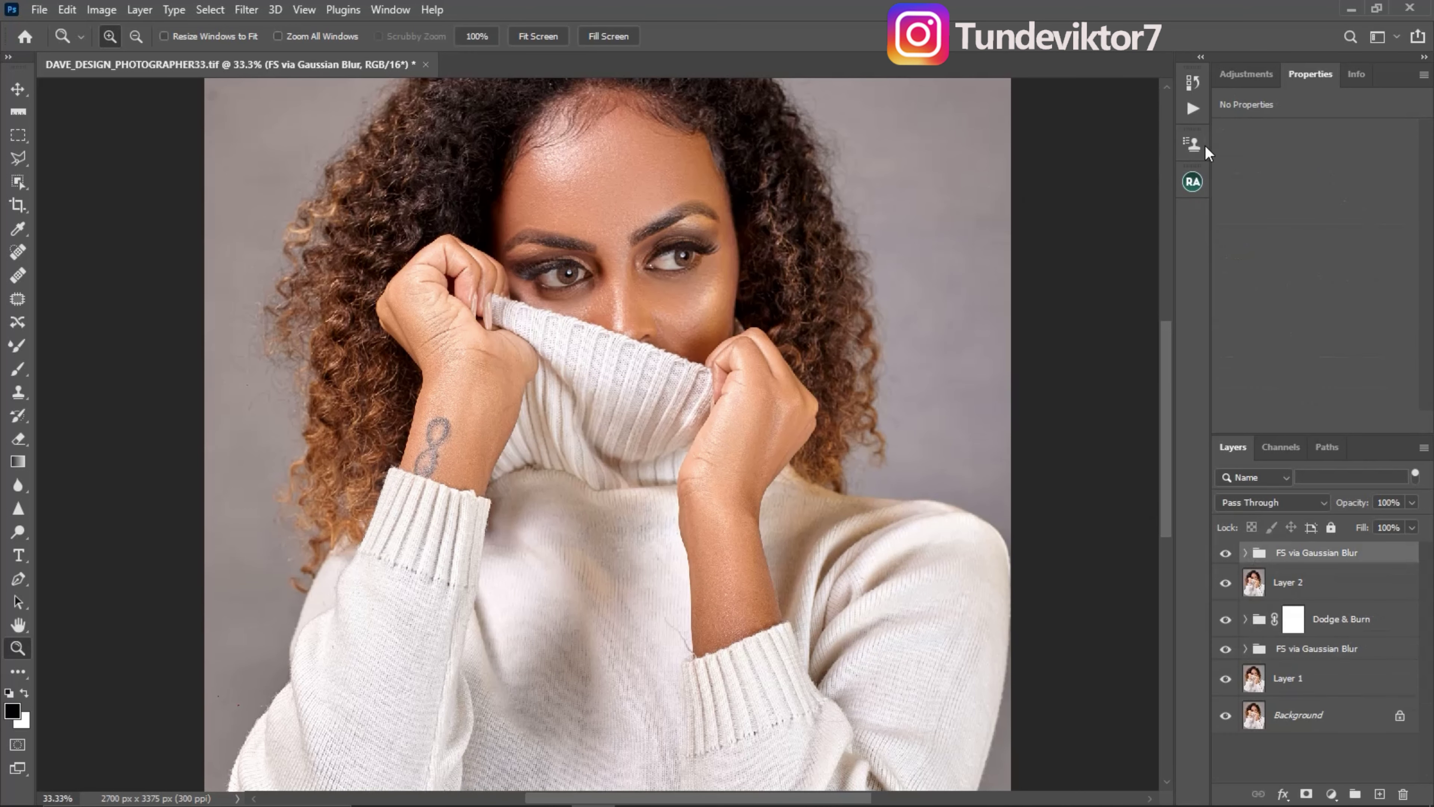
click(1192, 108)
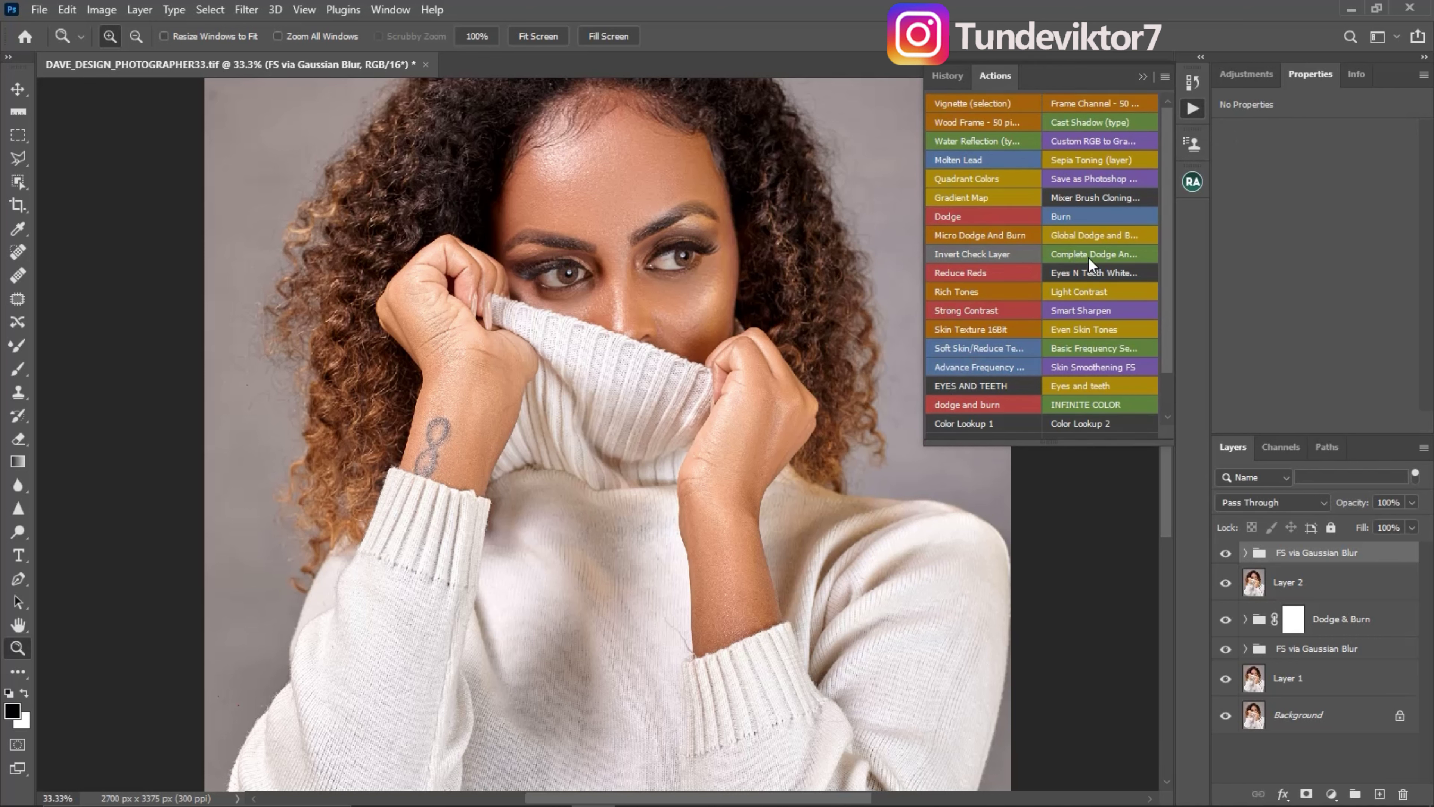
click(1073, 329)
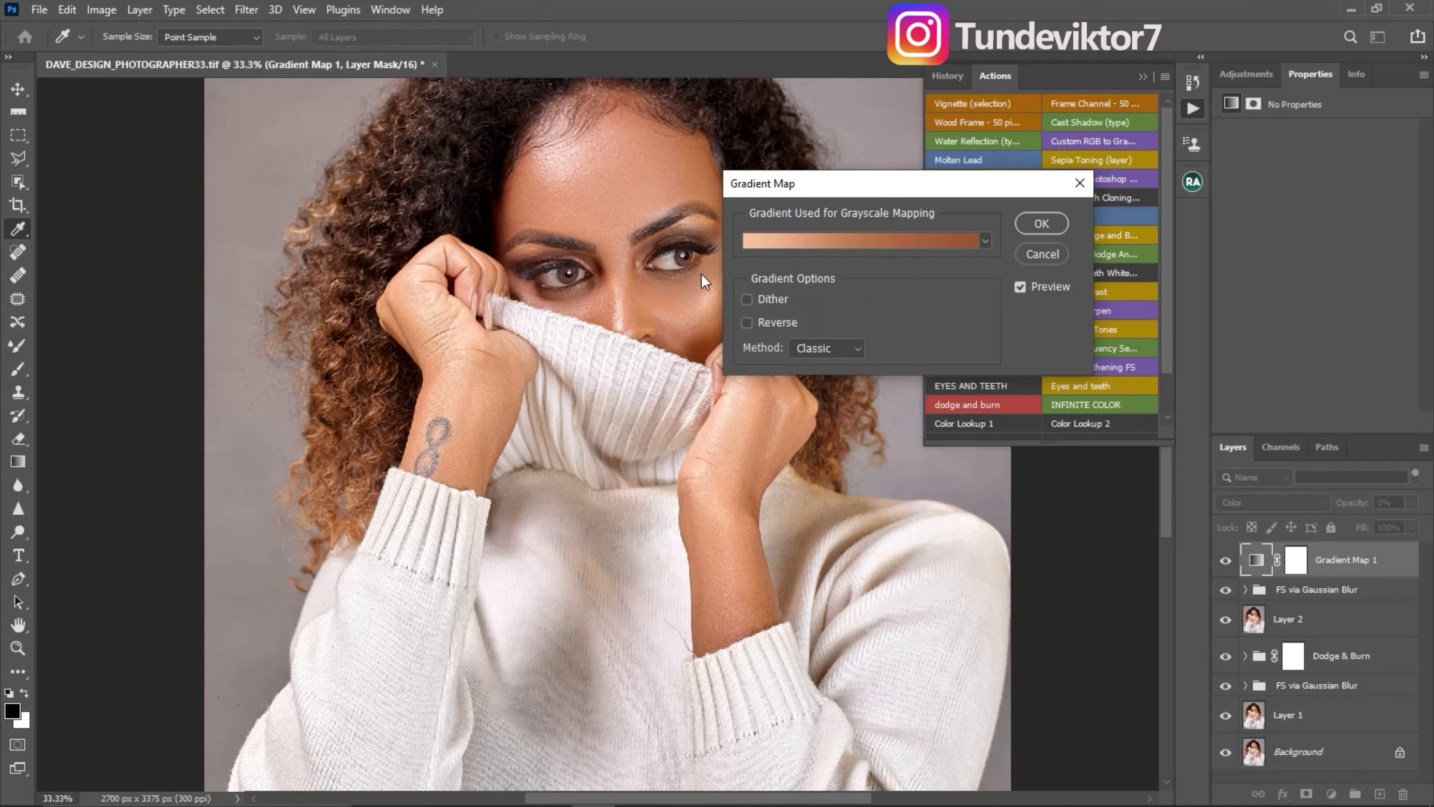
click(1080, 185)
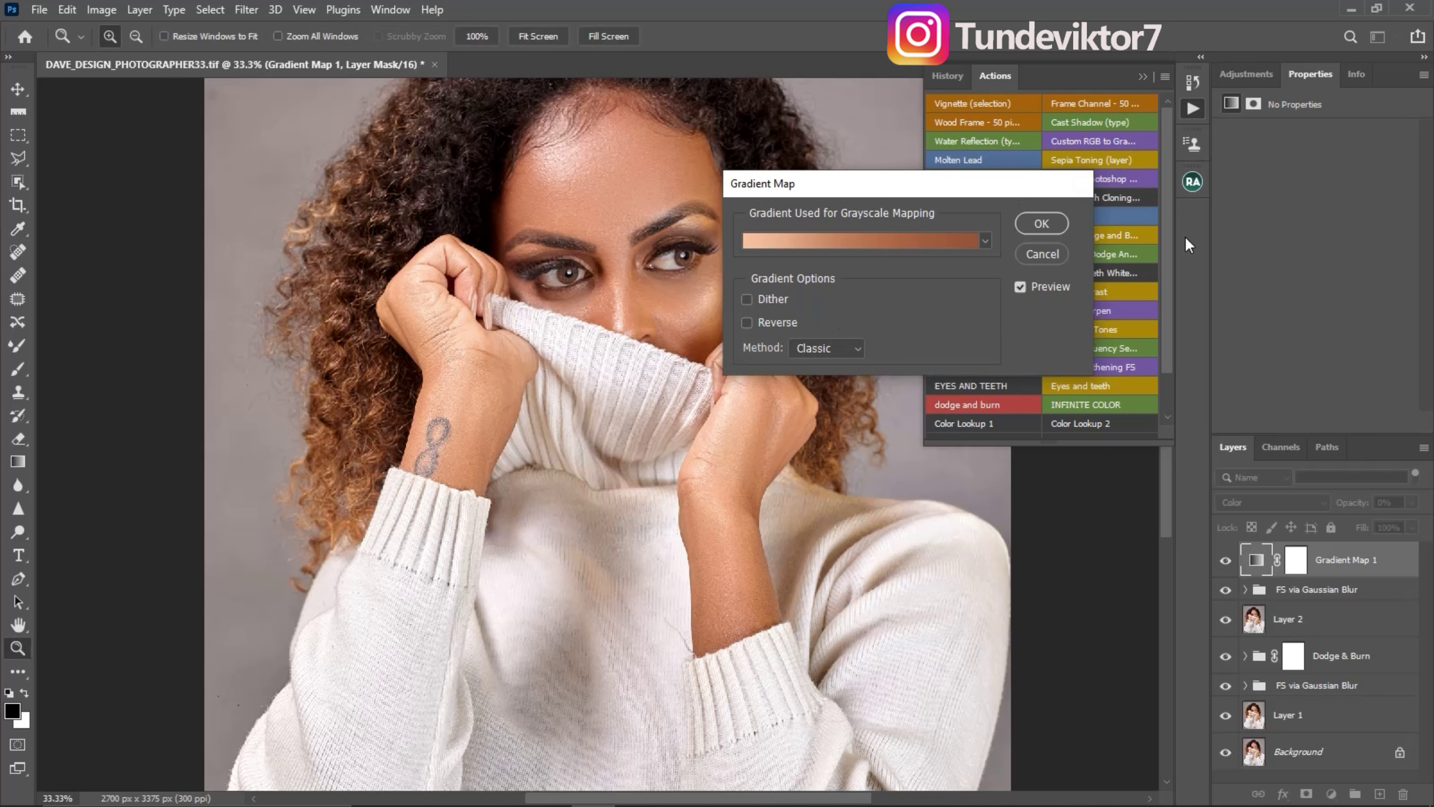
drag(1361, 564, 1402, 793)
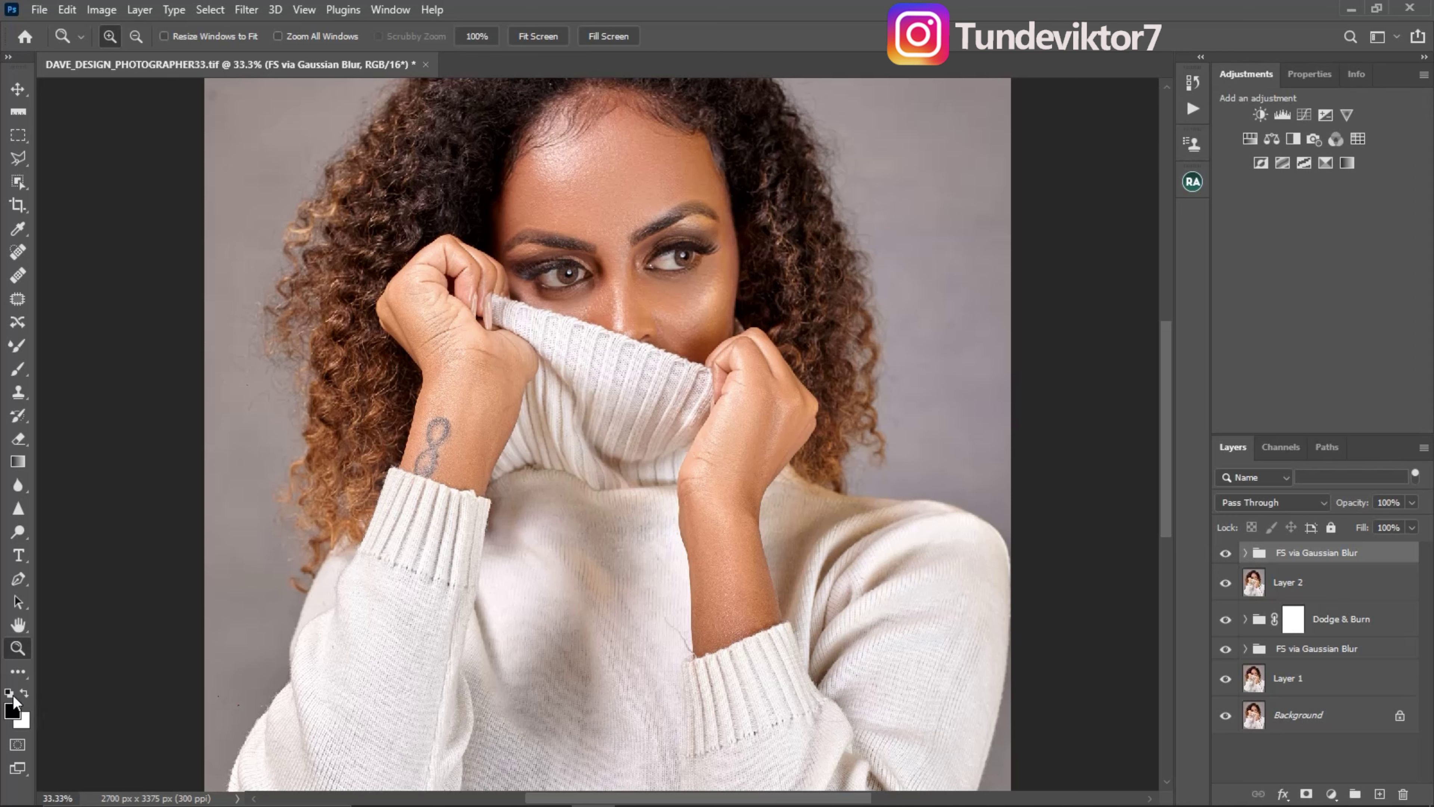
Reset the colors to default black and white, and add a Gradient Map adjustment layer above the layer stack using the Classic method
click(13, 693)
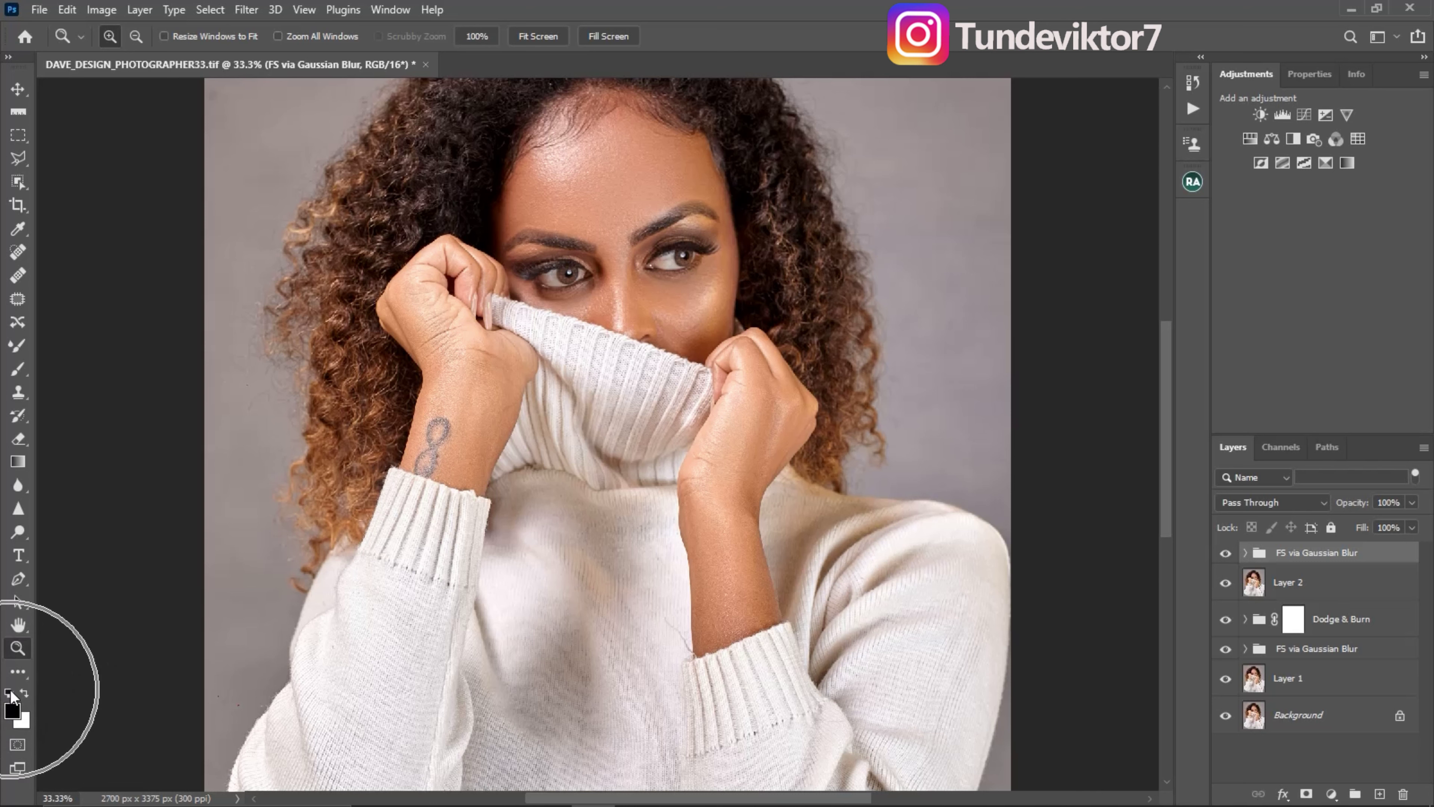
key(ctrl)
click(10, 693)
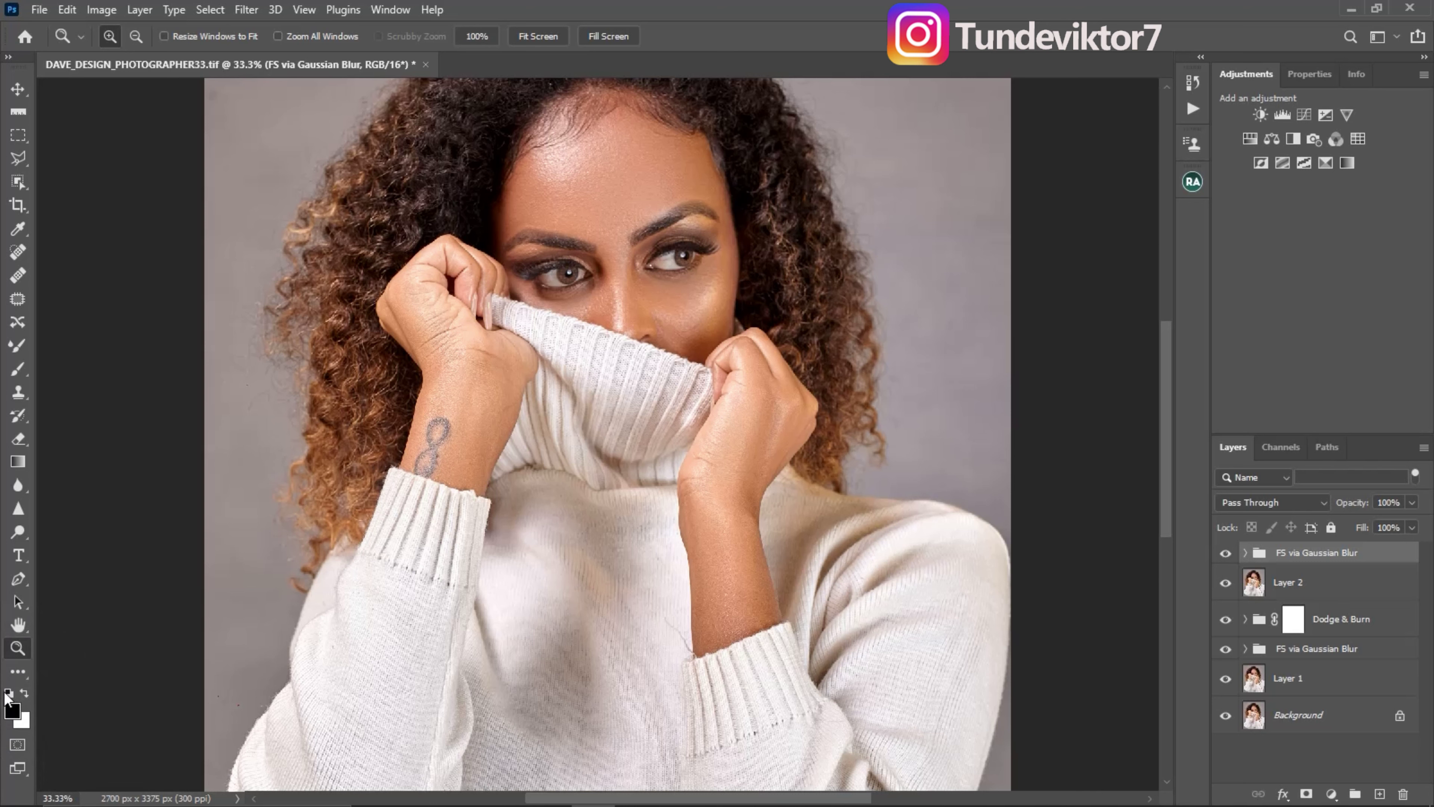
click(5, 695)
key(ctrl)
click(14, 713)
click(1348, 164)
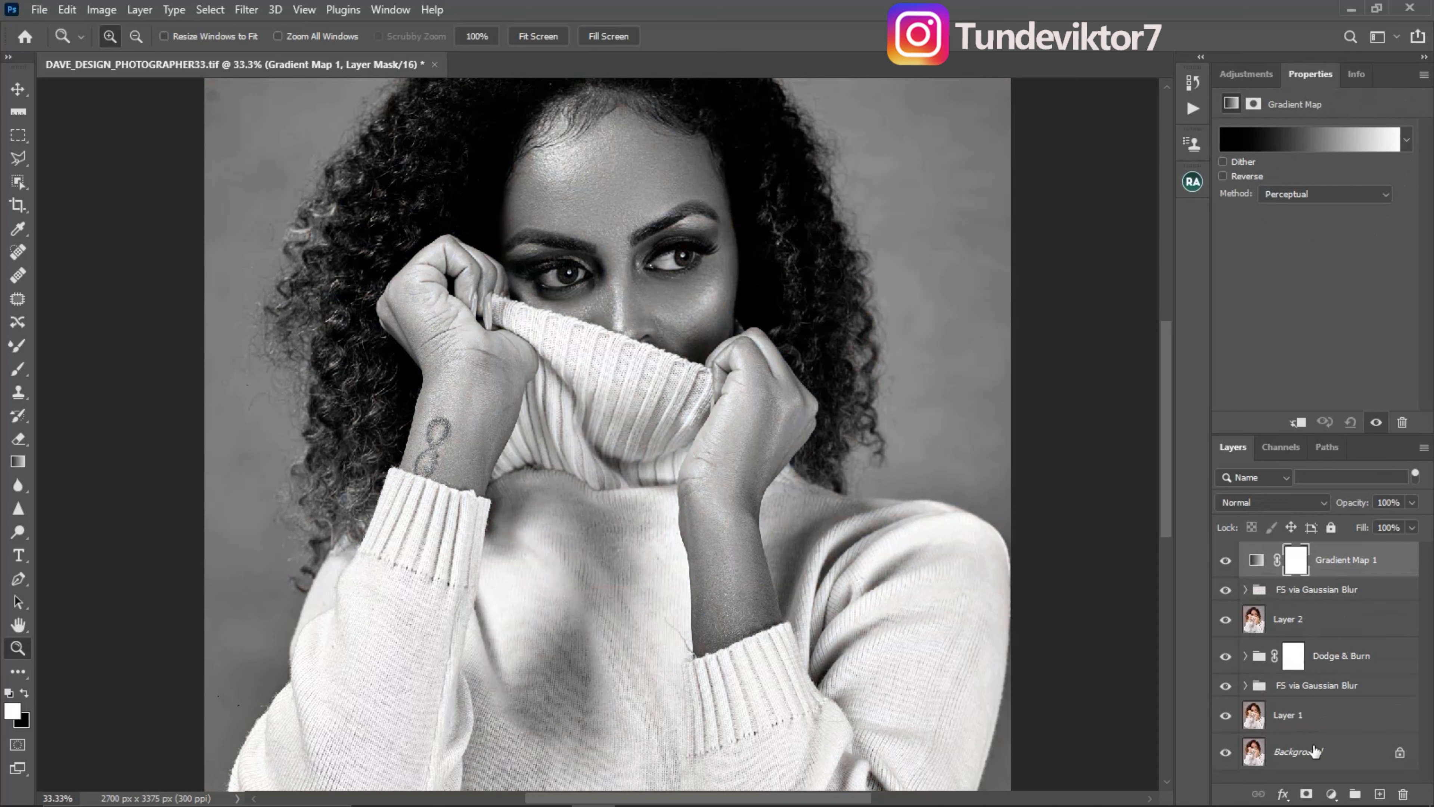
click(1331, 793)
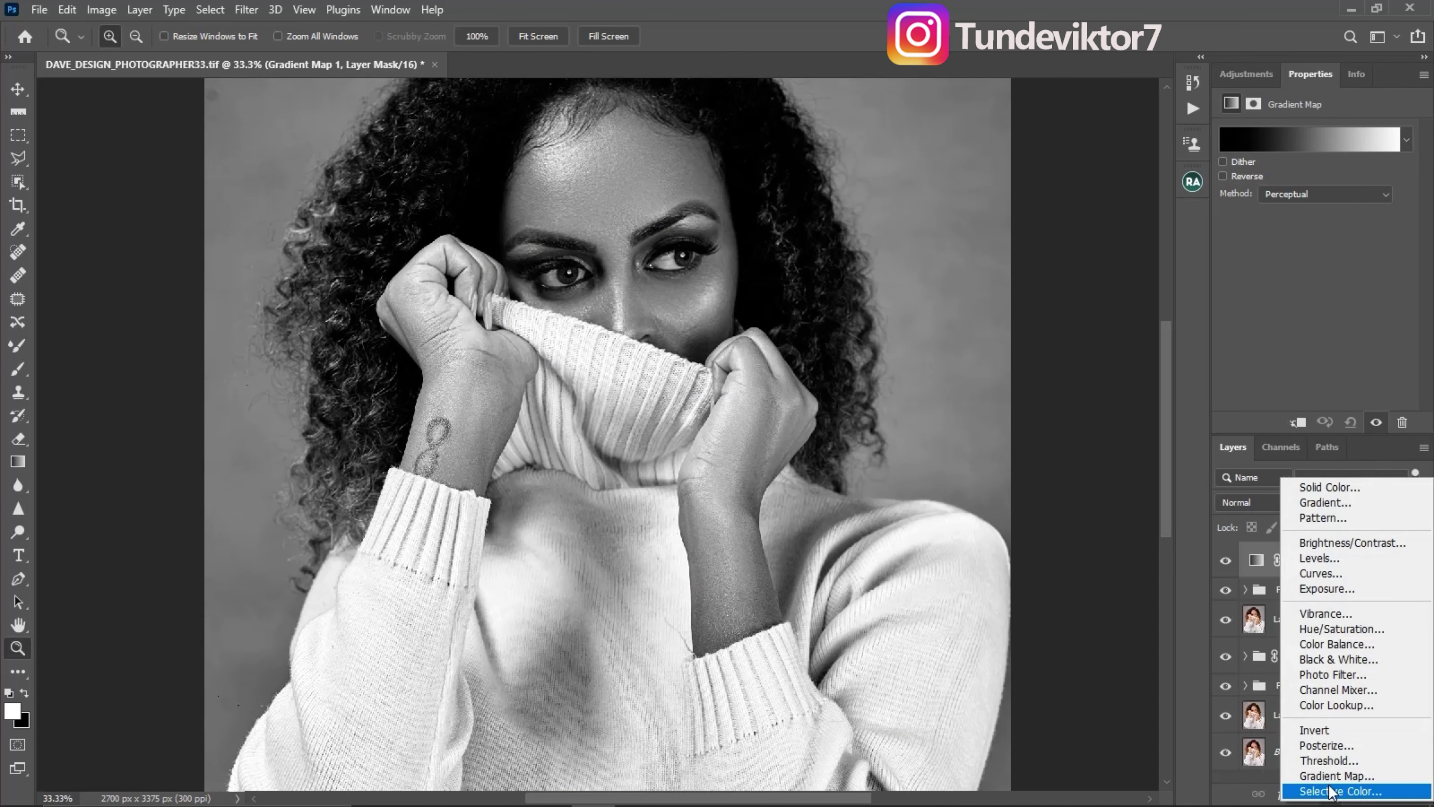
click(1275, 344)
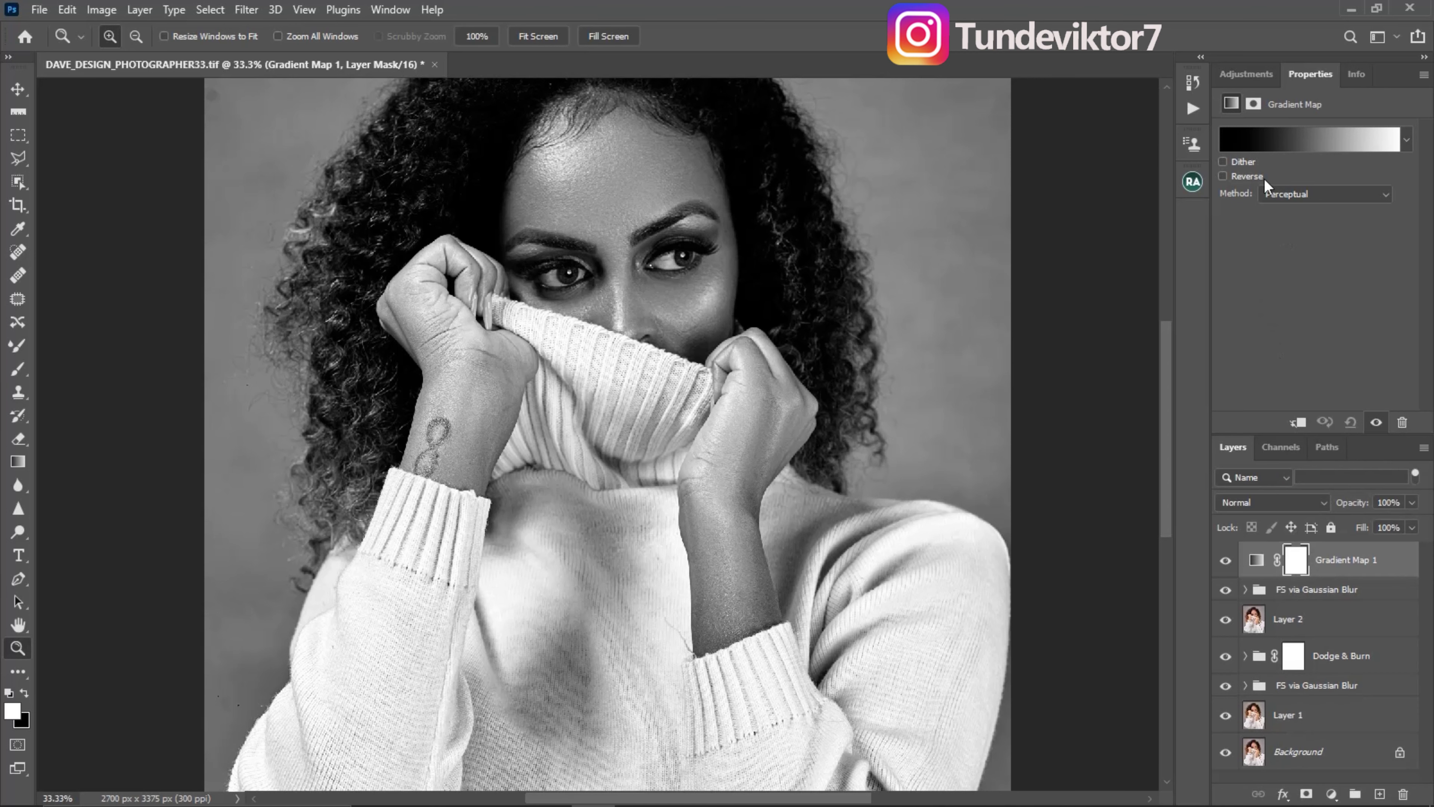
click(1277, 194)
click(1293, 236)
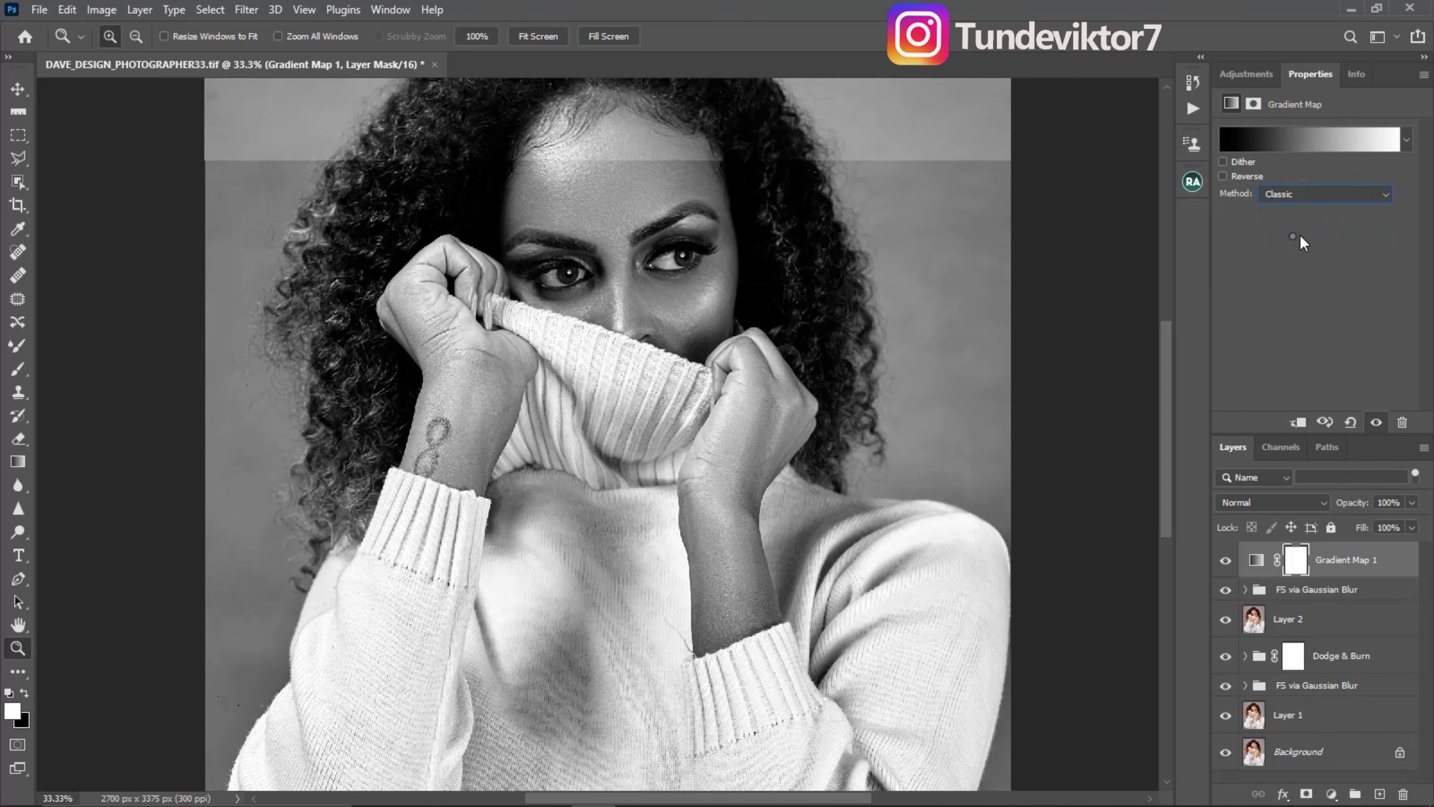
Set the Gradient Map layer's blend mode to Color and invert its layer mask to black
click(1251, 501)
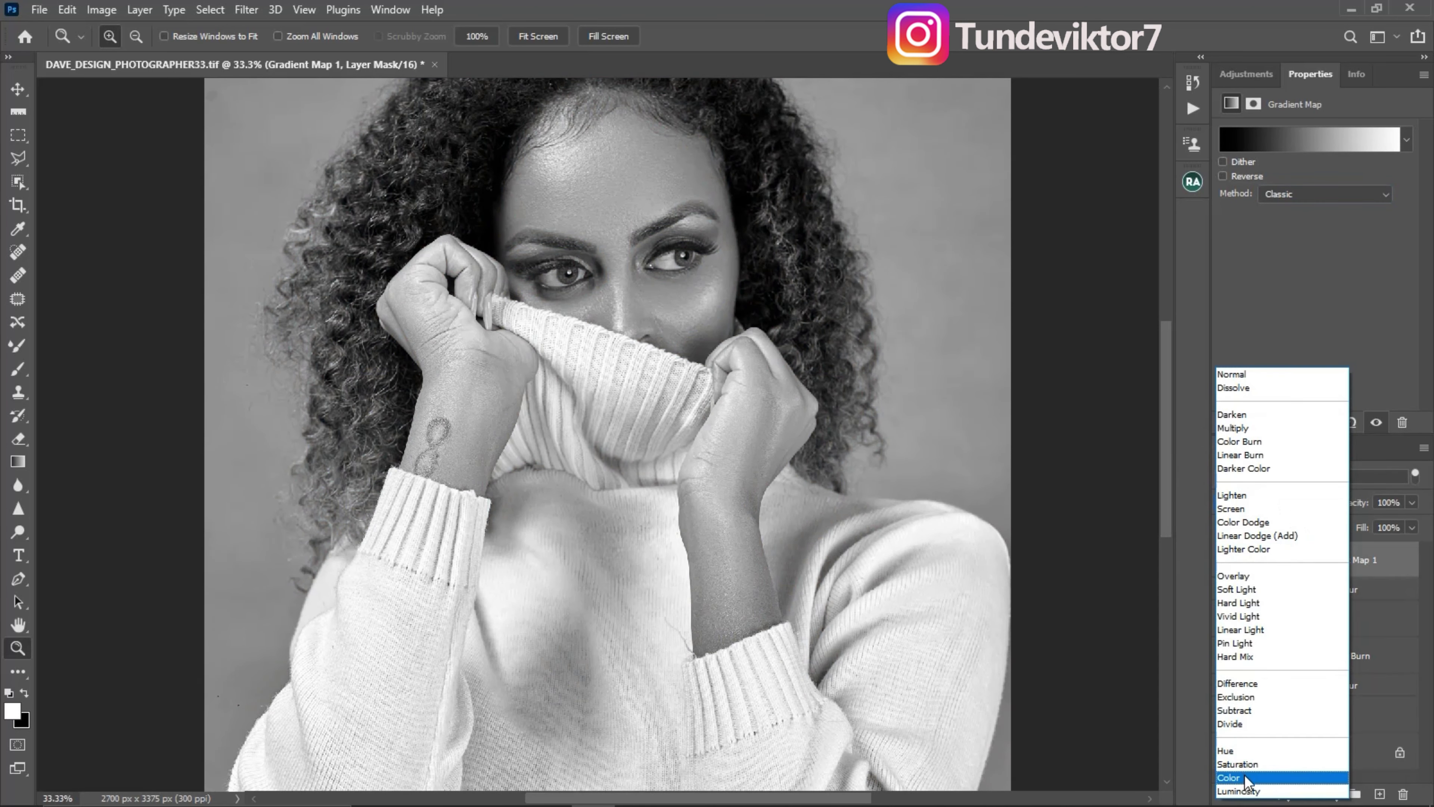
click(1245, 777)
click(1292, 562)
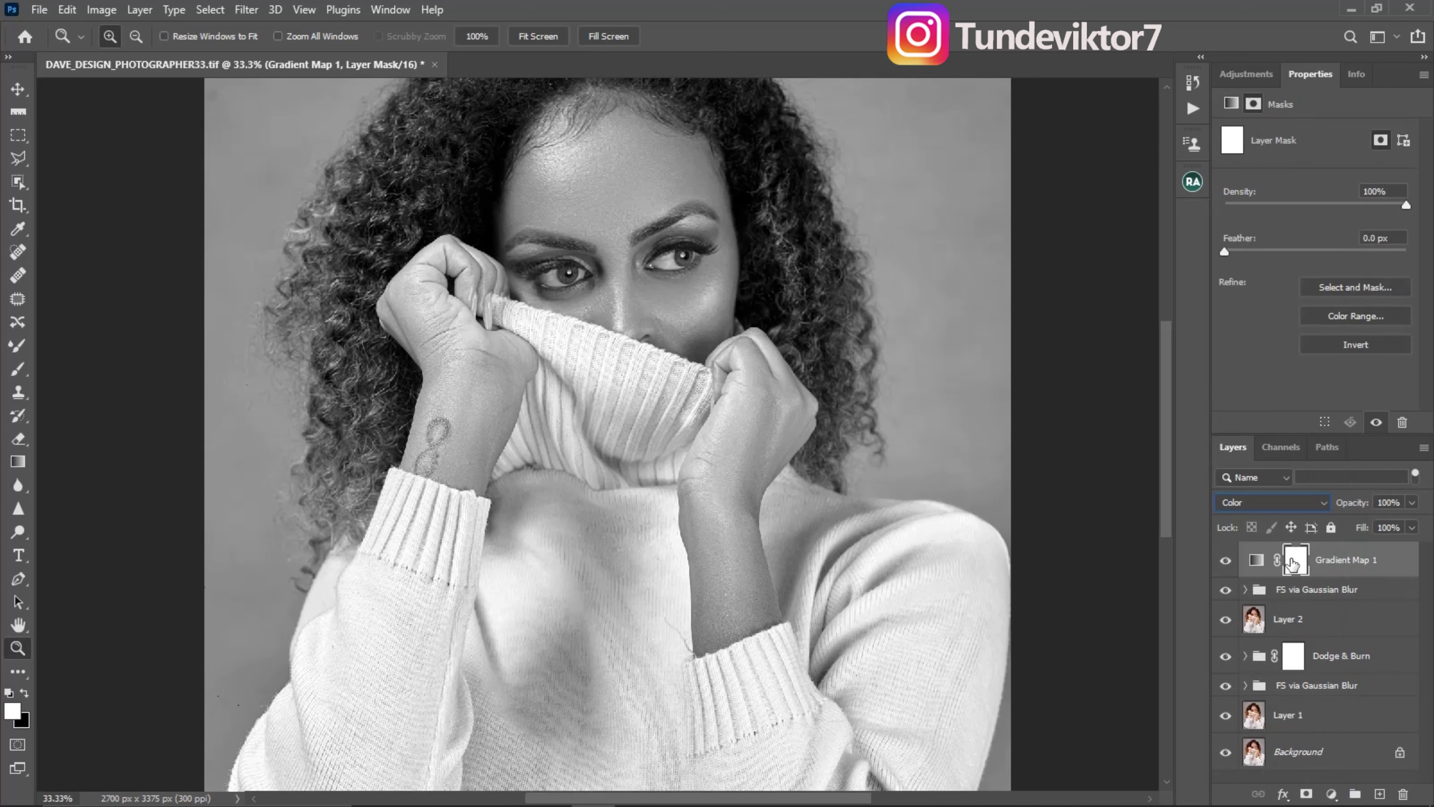
key(ctrl+i)
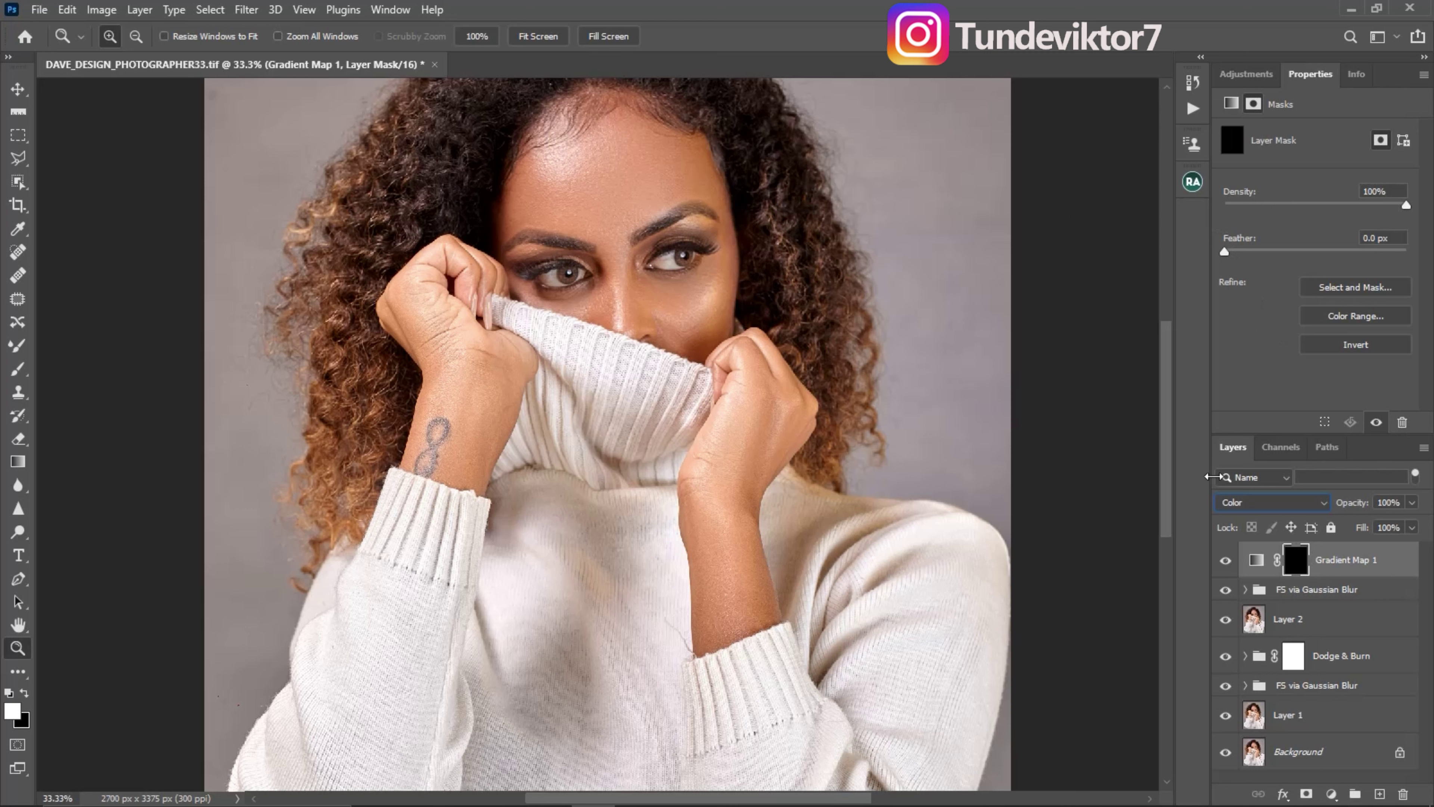
Edit the Gradient Map's gradient and add a middle color stop at the 50% location
click(1256, 561)
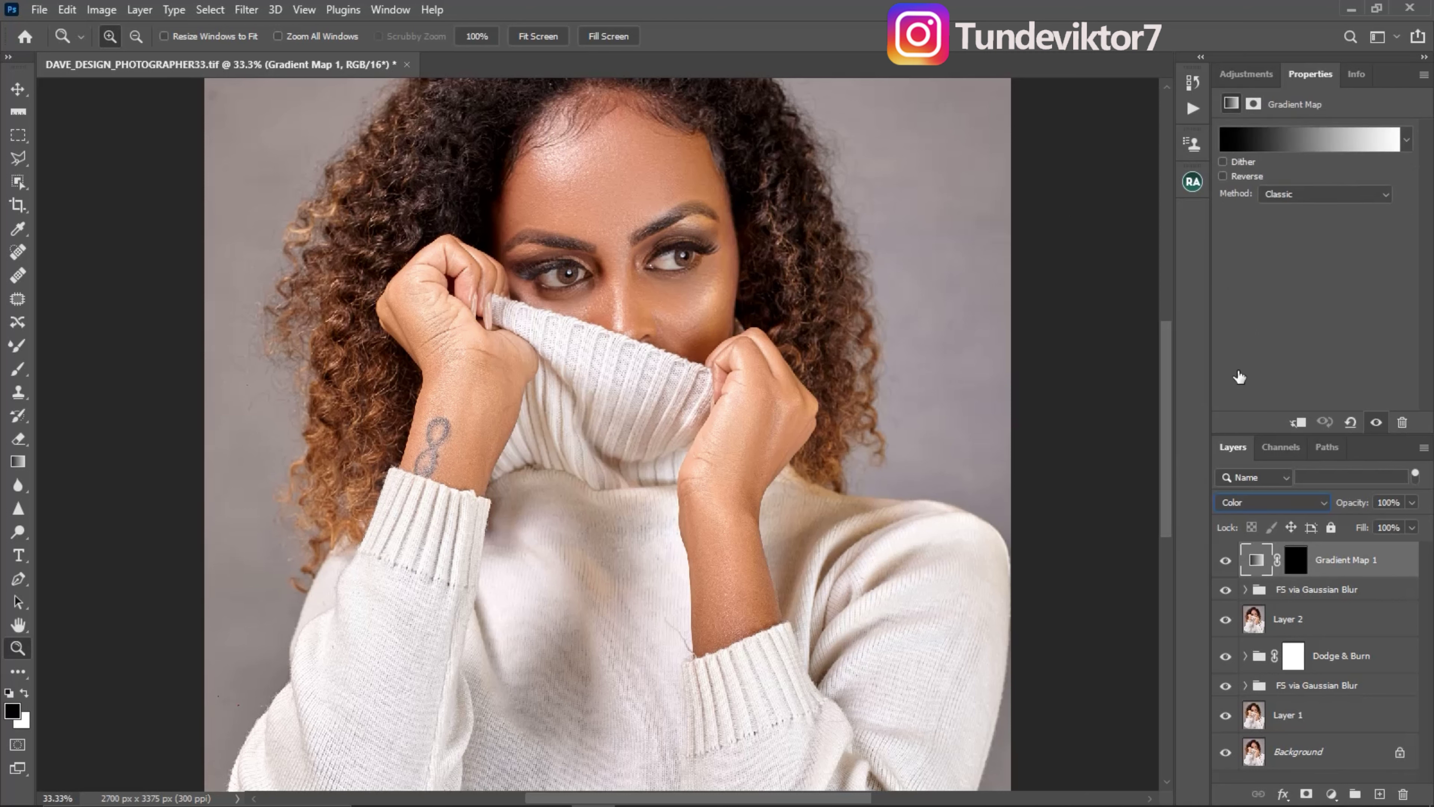
click(1285, 139)
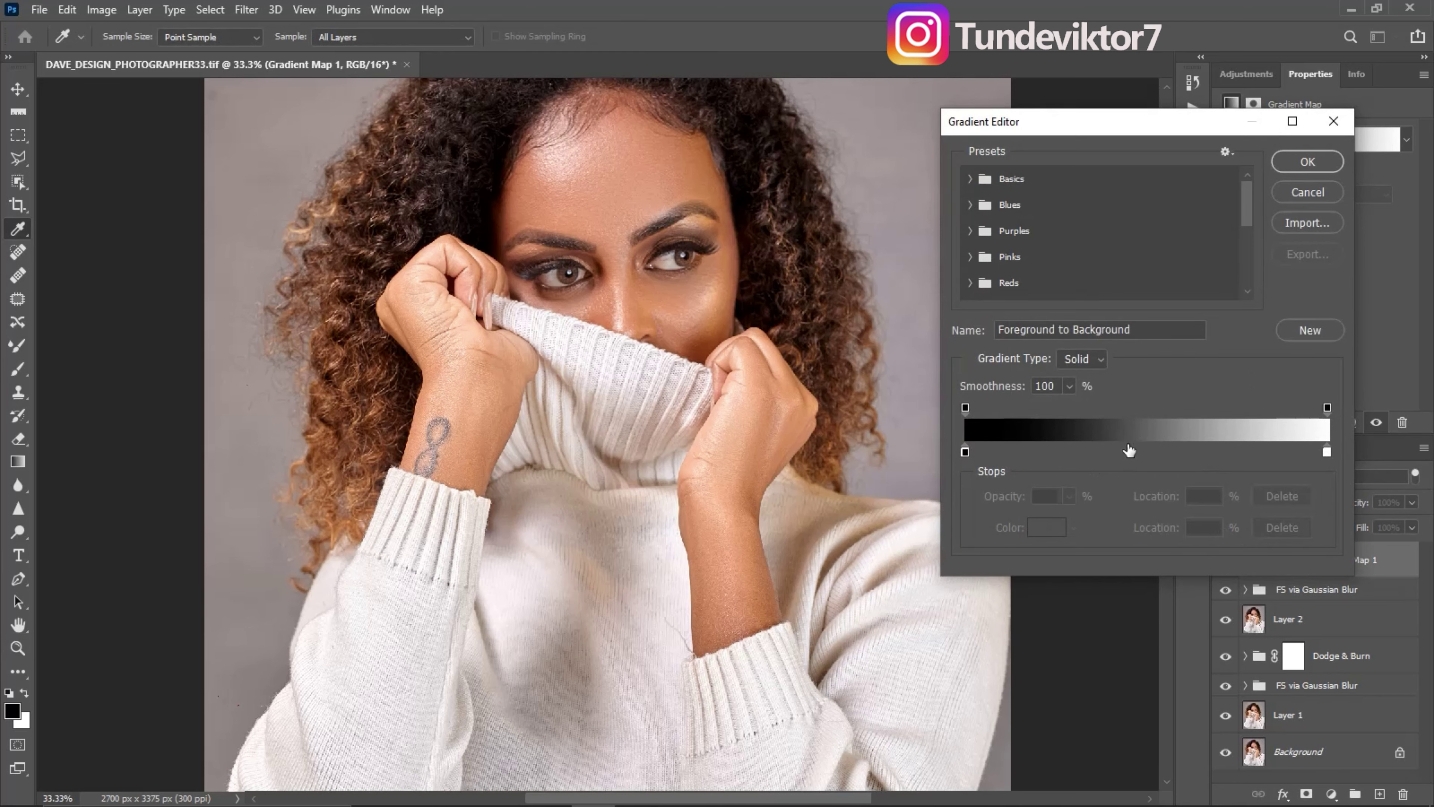
click(1142, 451)
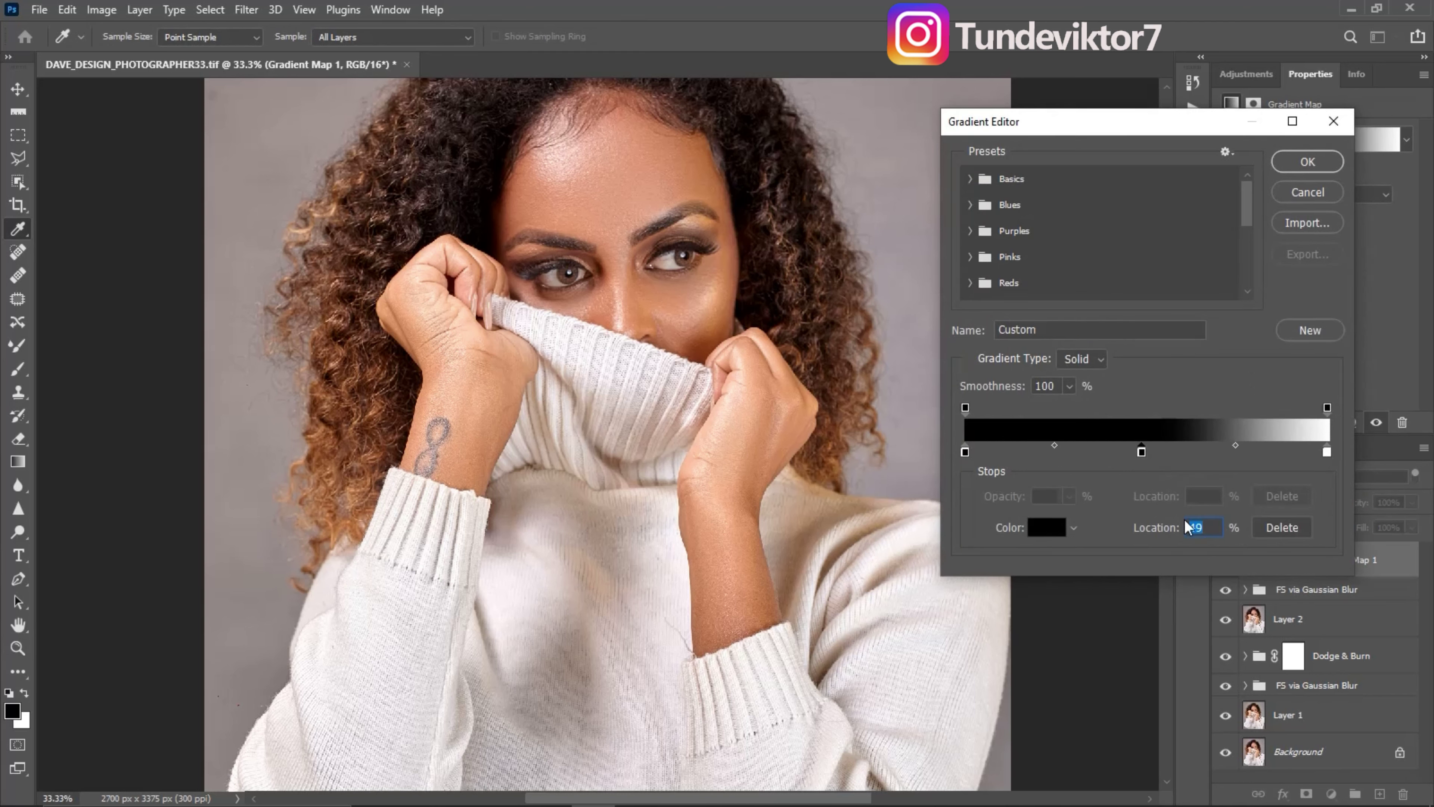
text(50)
click(962, 451)
click(1146, 452)
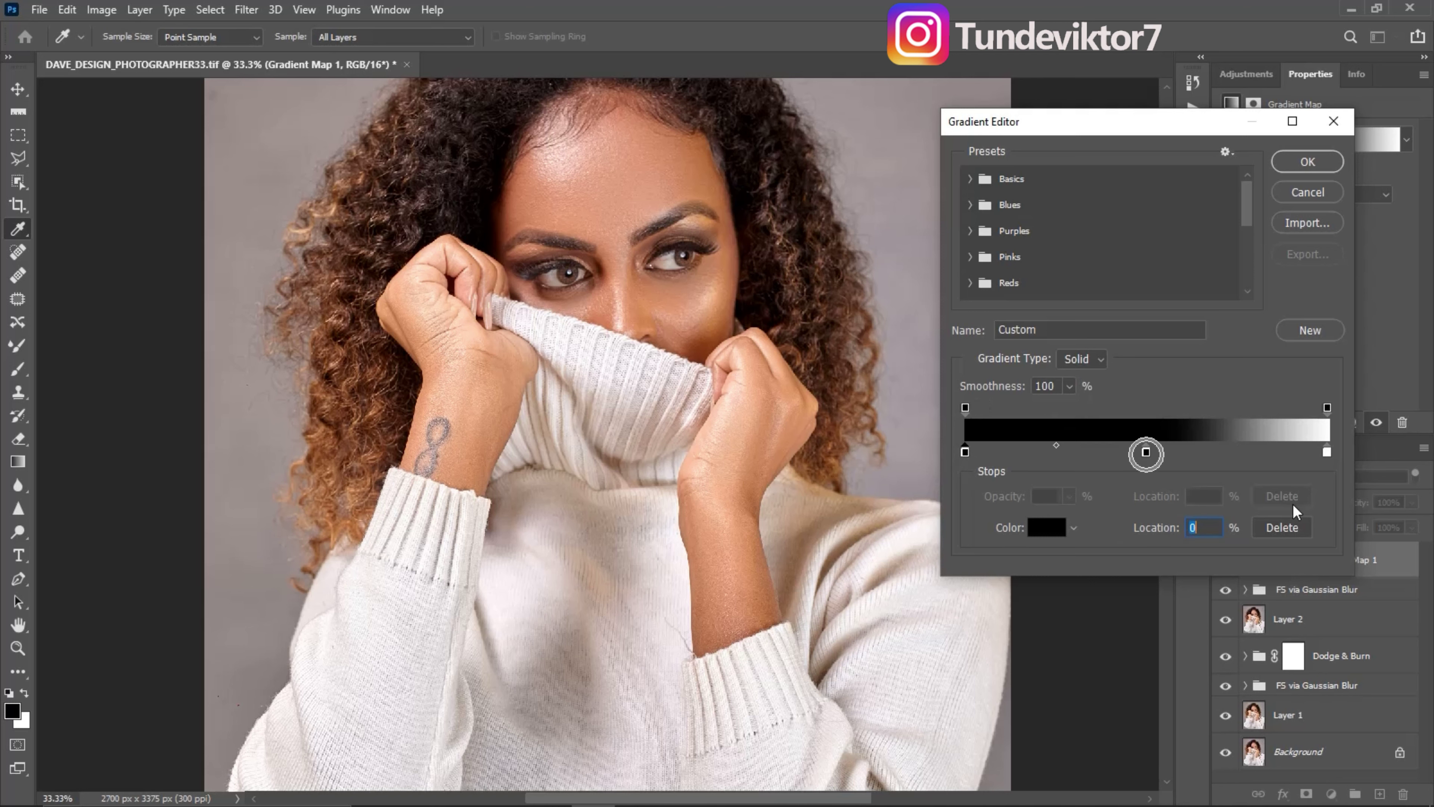
click(1327, 451)
Set the gradient's 0% stop to the darker skin tone a26a4f, sampled from the shaded edge of the forehead
click(965, 450)
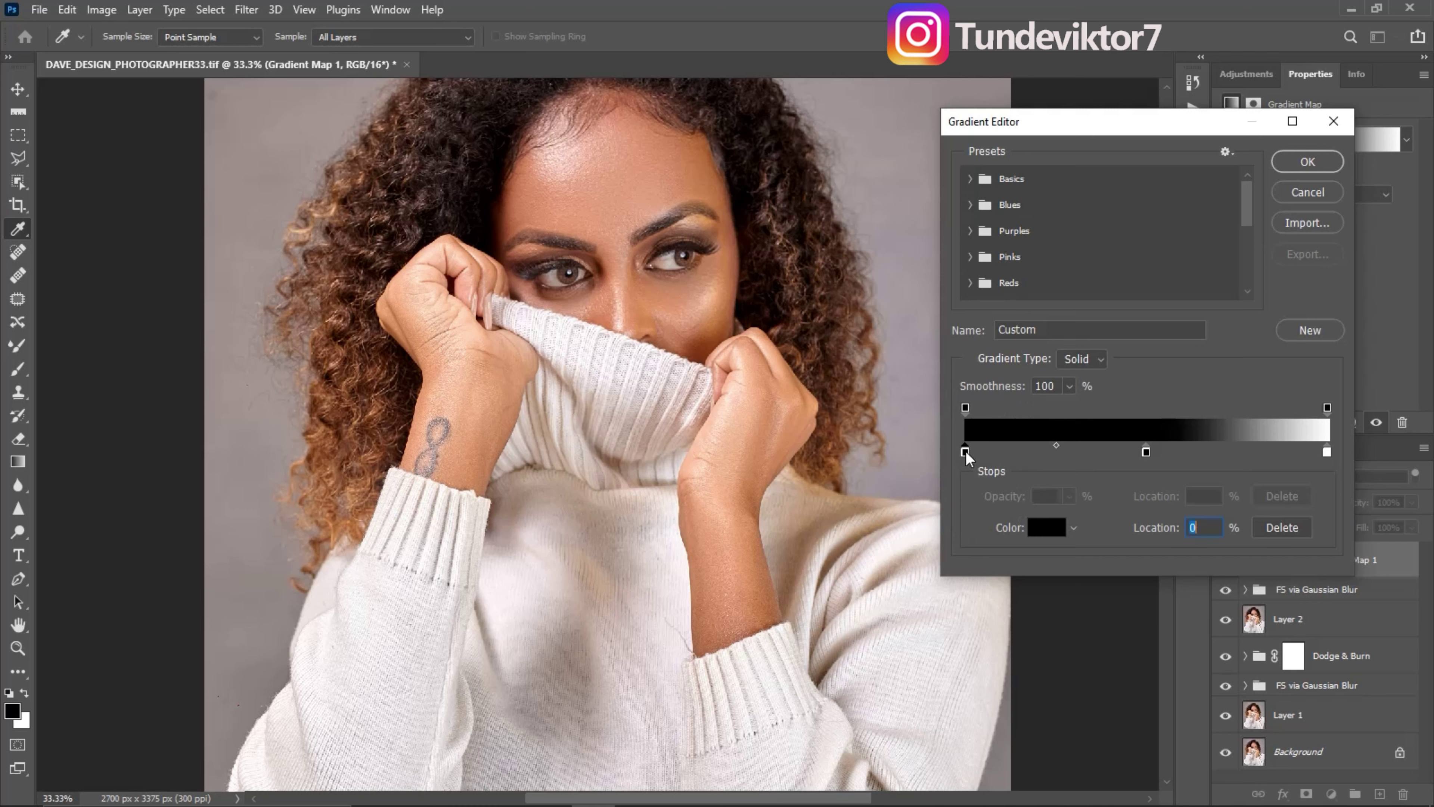
click(1049, 531)
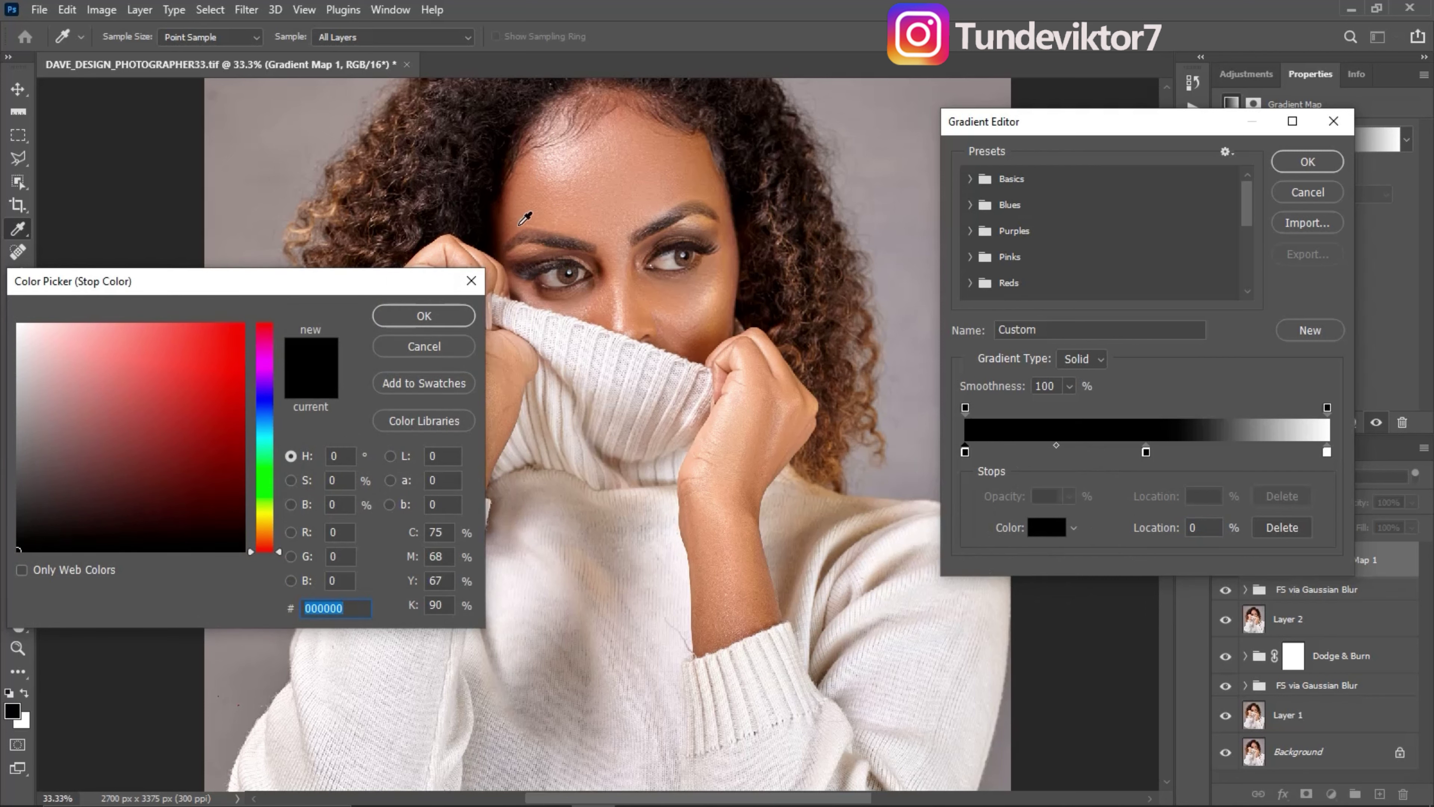
click(522, 197)
click(512, 202)
click(516, 200)
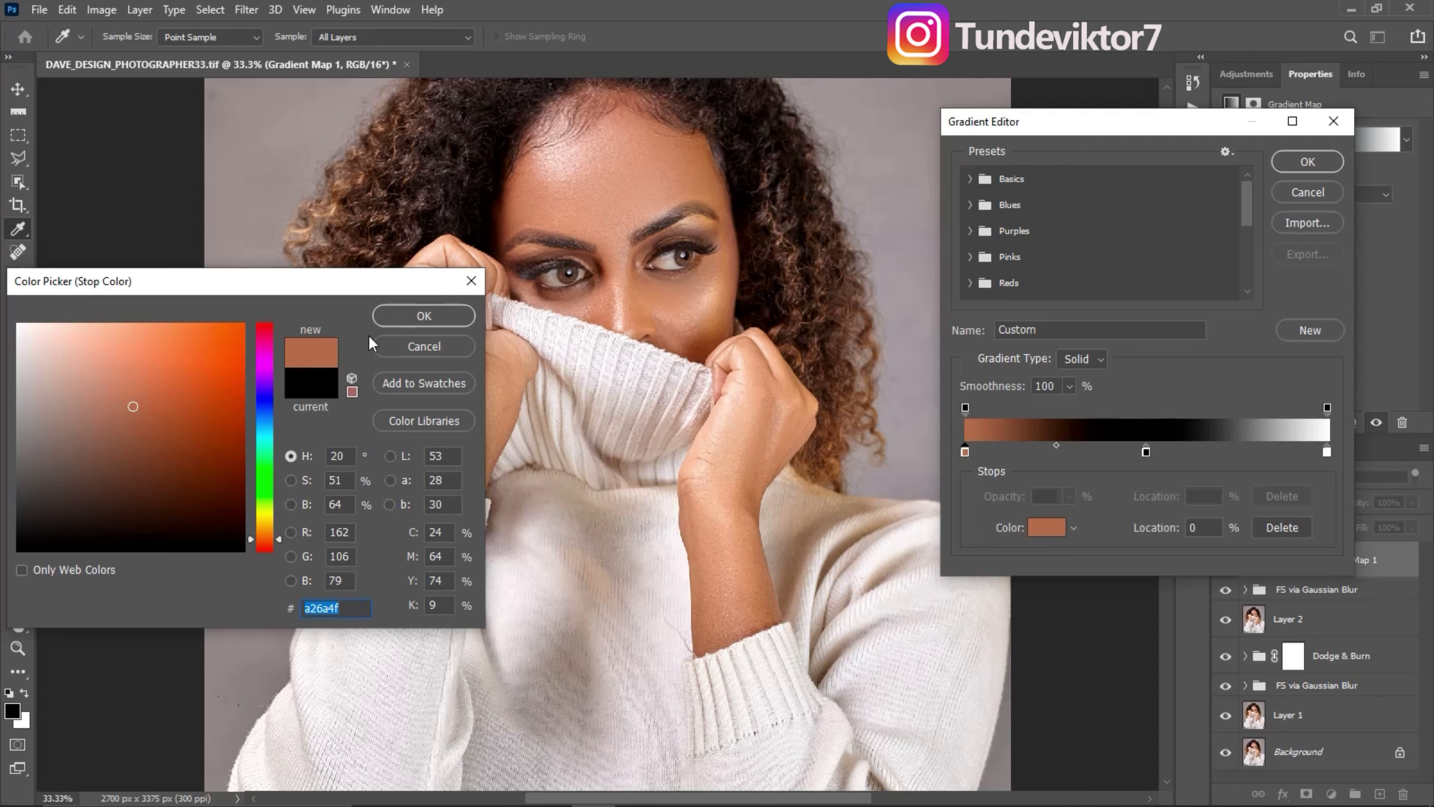
click(425, 315)
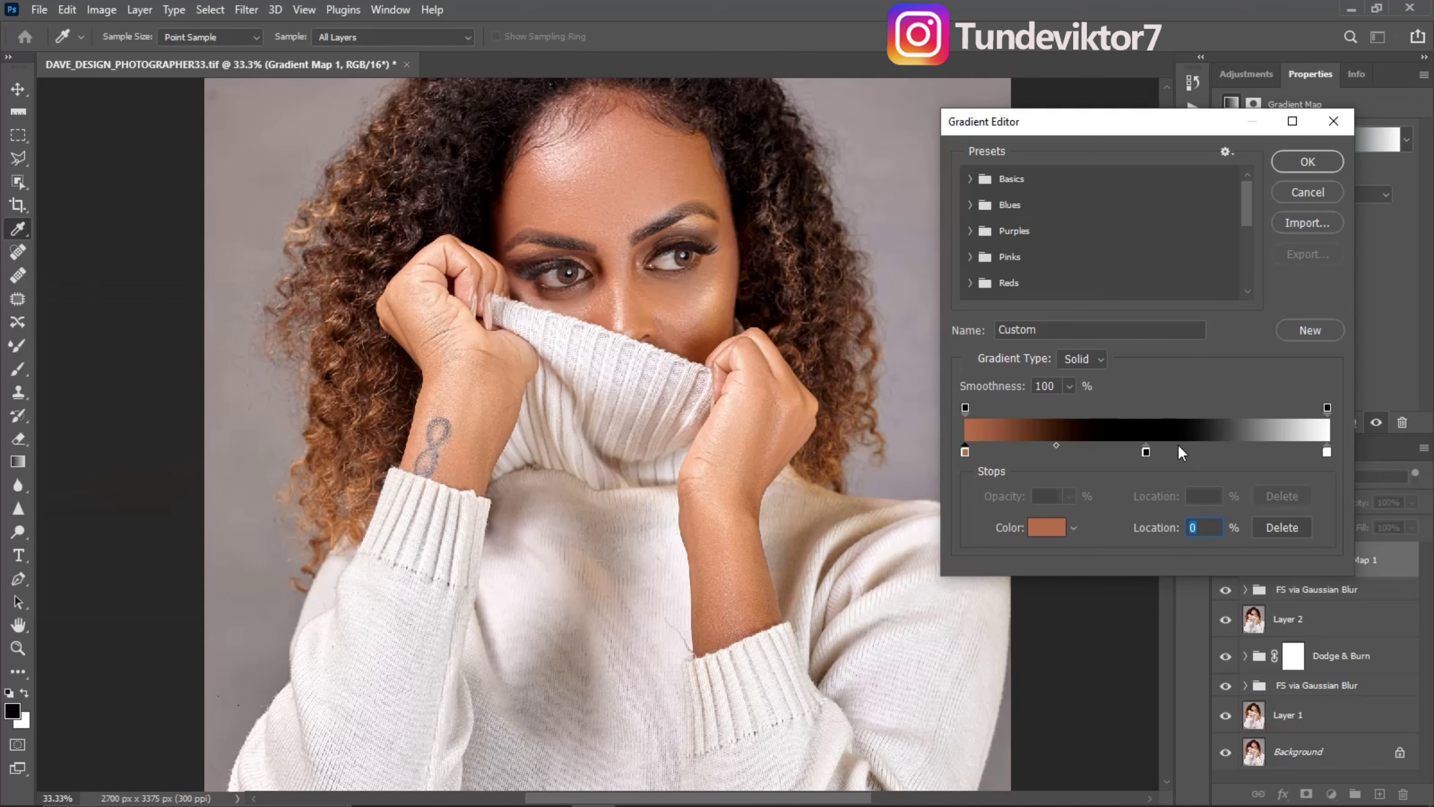
Set the gradient's 50% stop to the midtone skin color ca977f, sampled from the middle of the forehead
click(1145, 452)
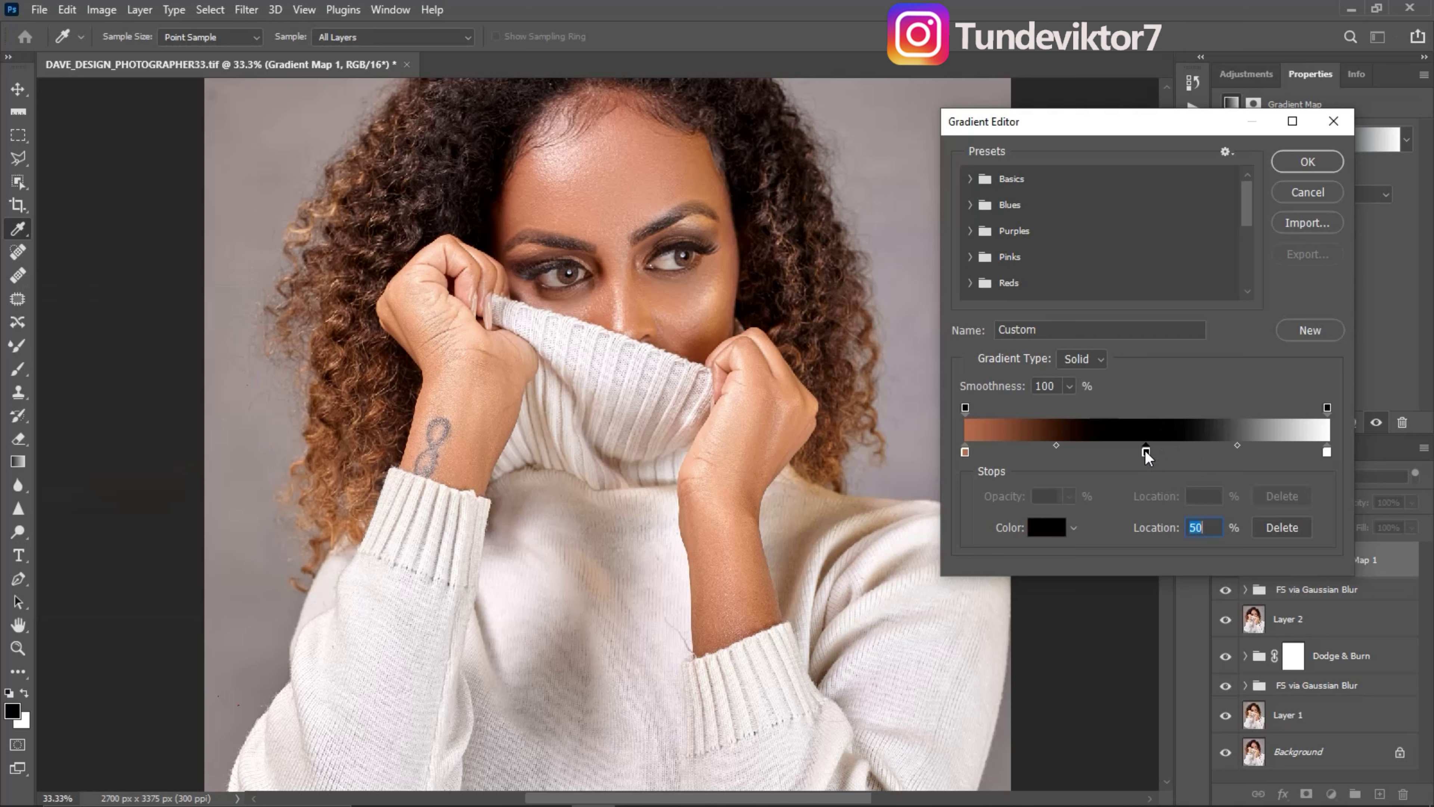
click(1047, 528)
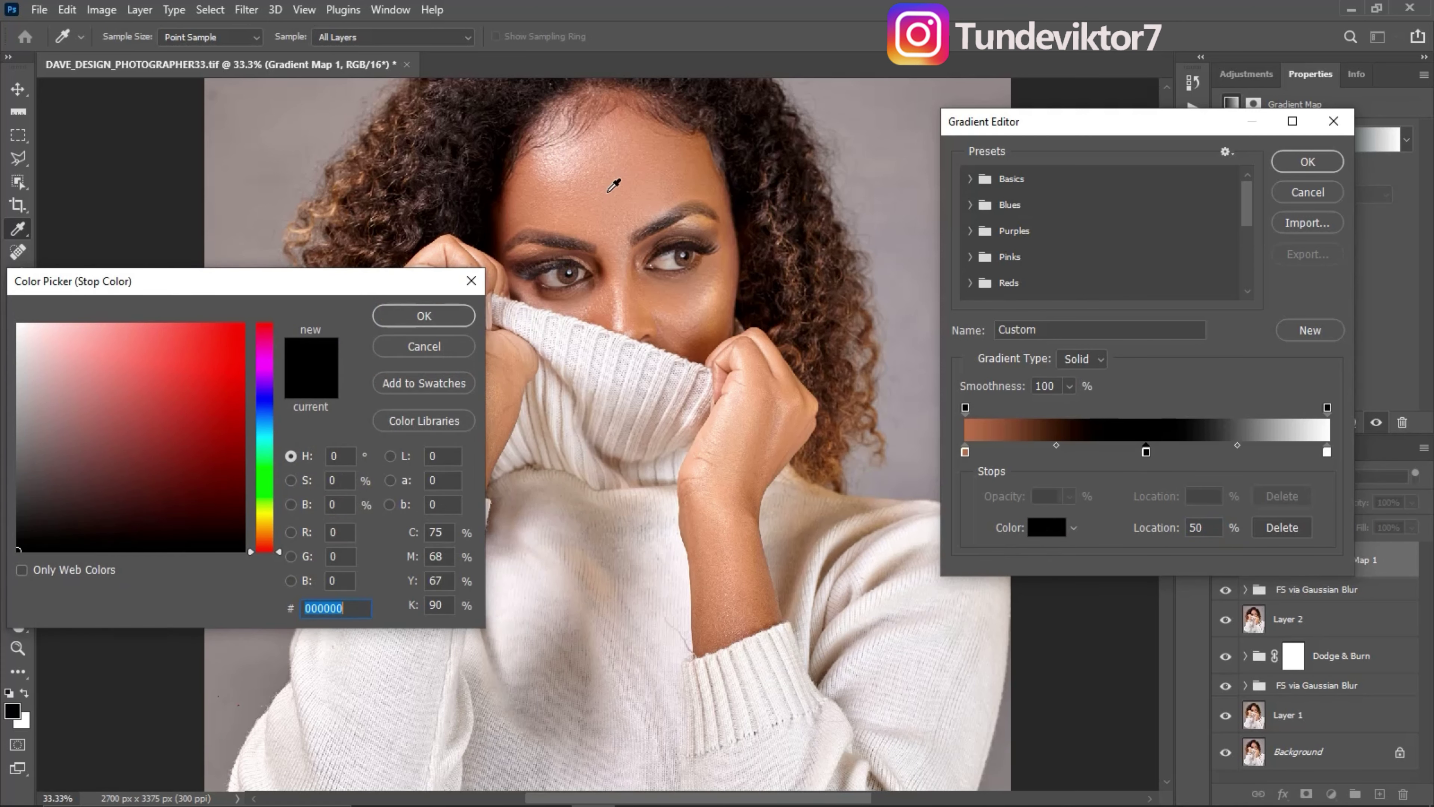
click(594, 192)
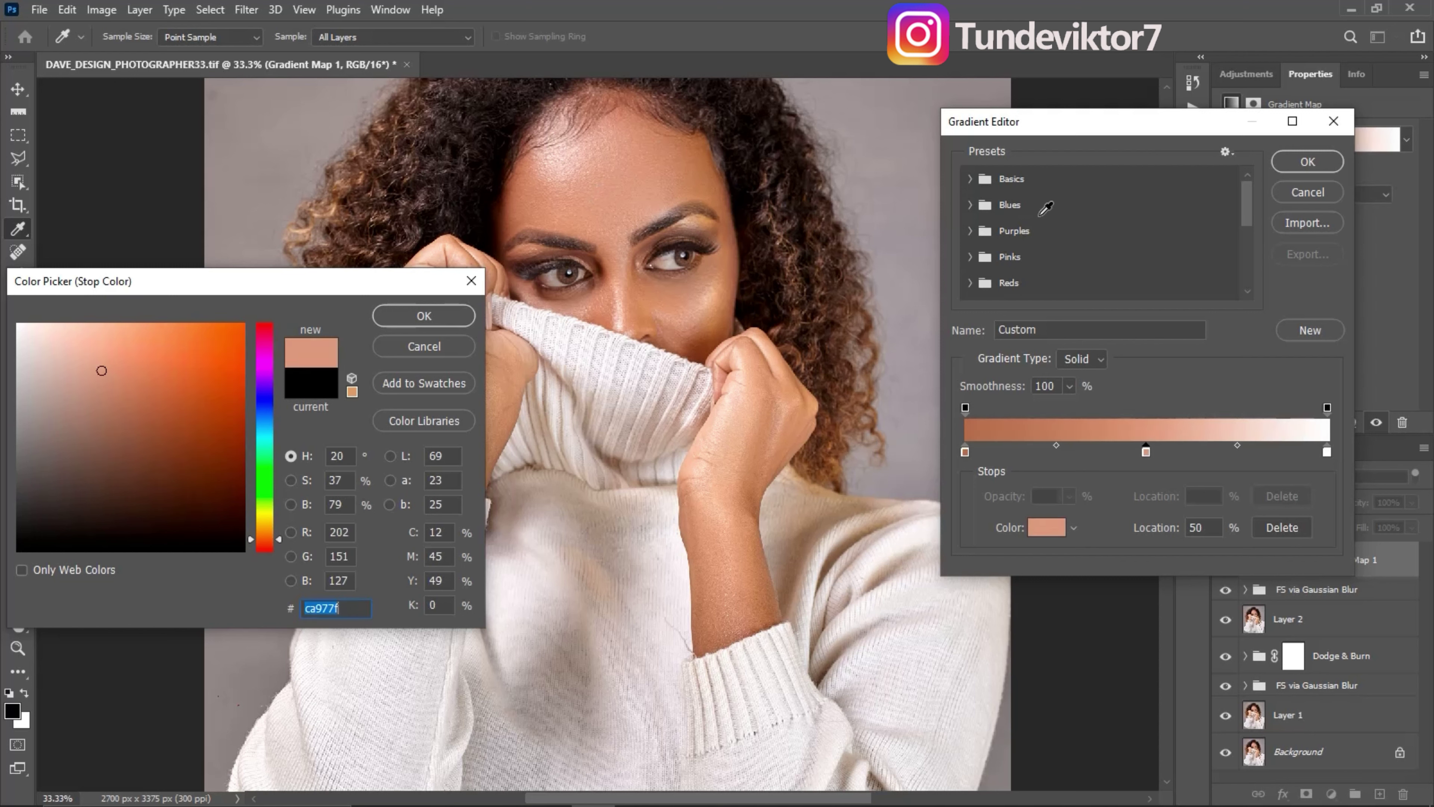
click(440, 320)
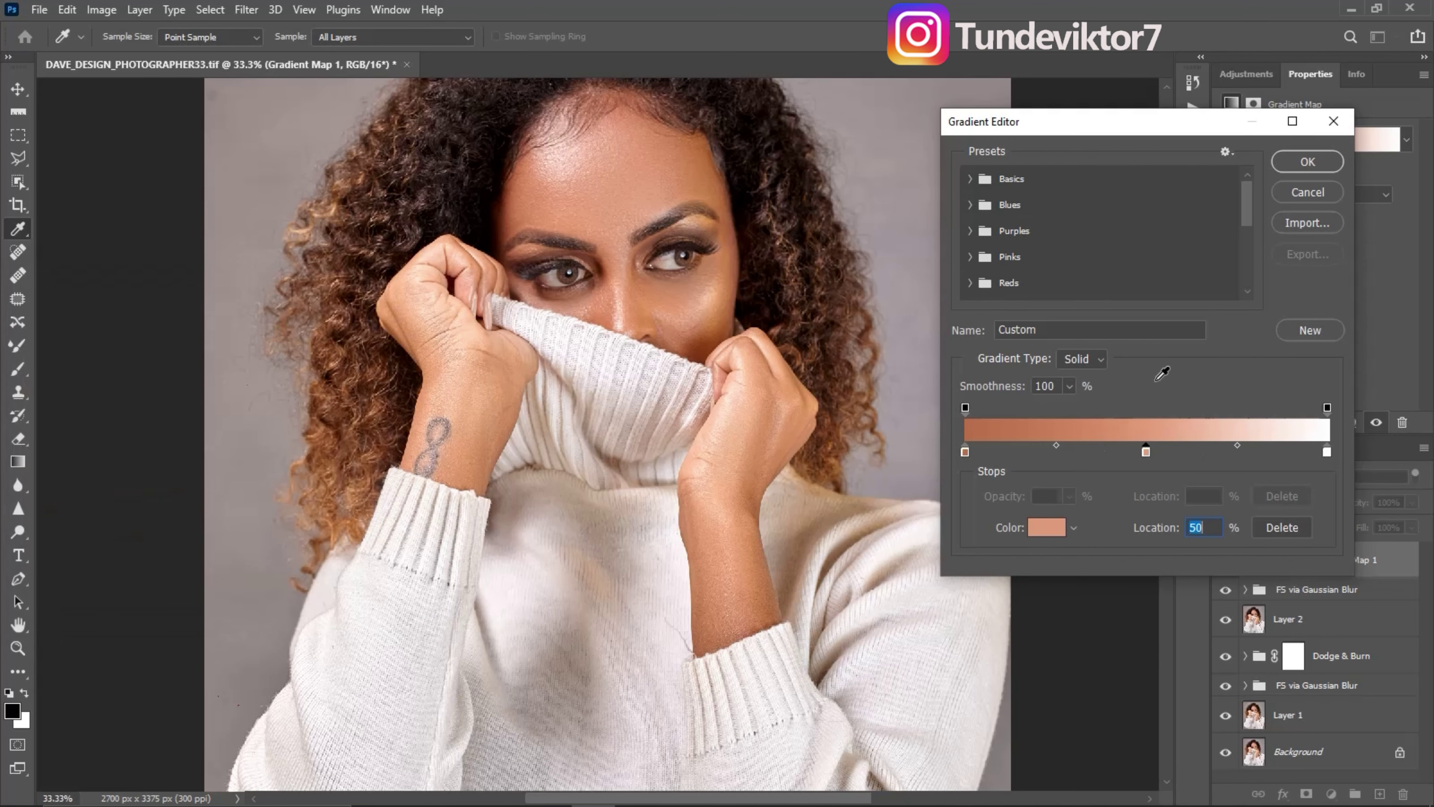
Set the gradient's 100% stop to a pale pink skin highlight sampled from the upper forehead, and accept the gradient
click(1327, 452)
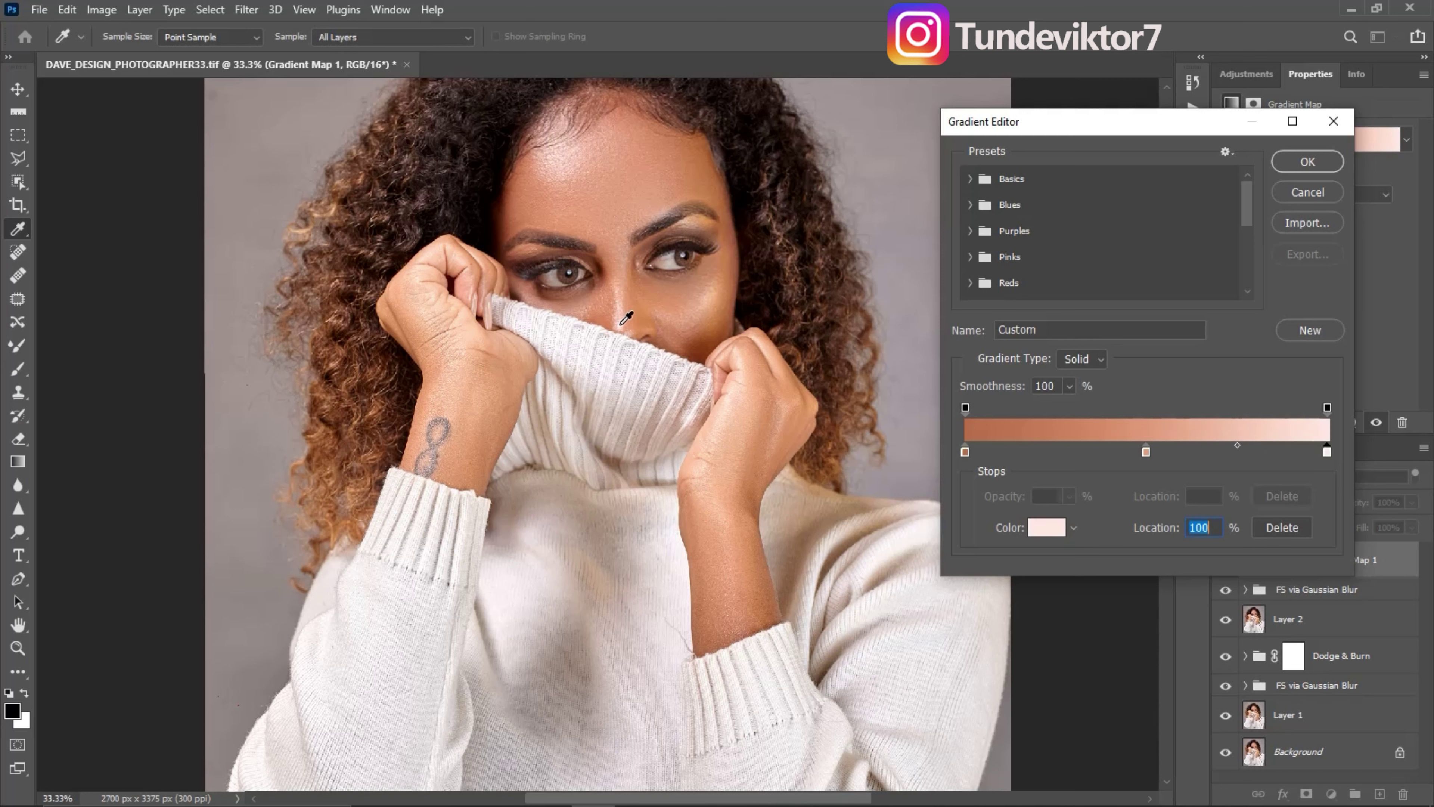
click(562, 152)
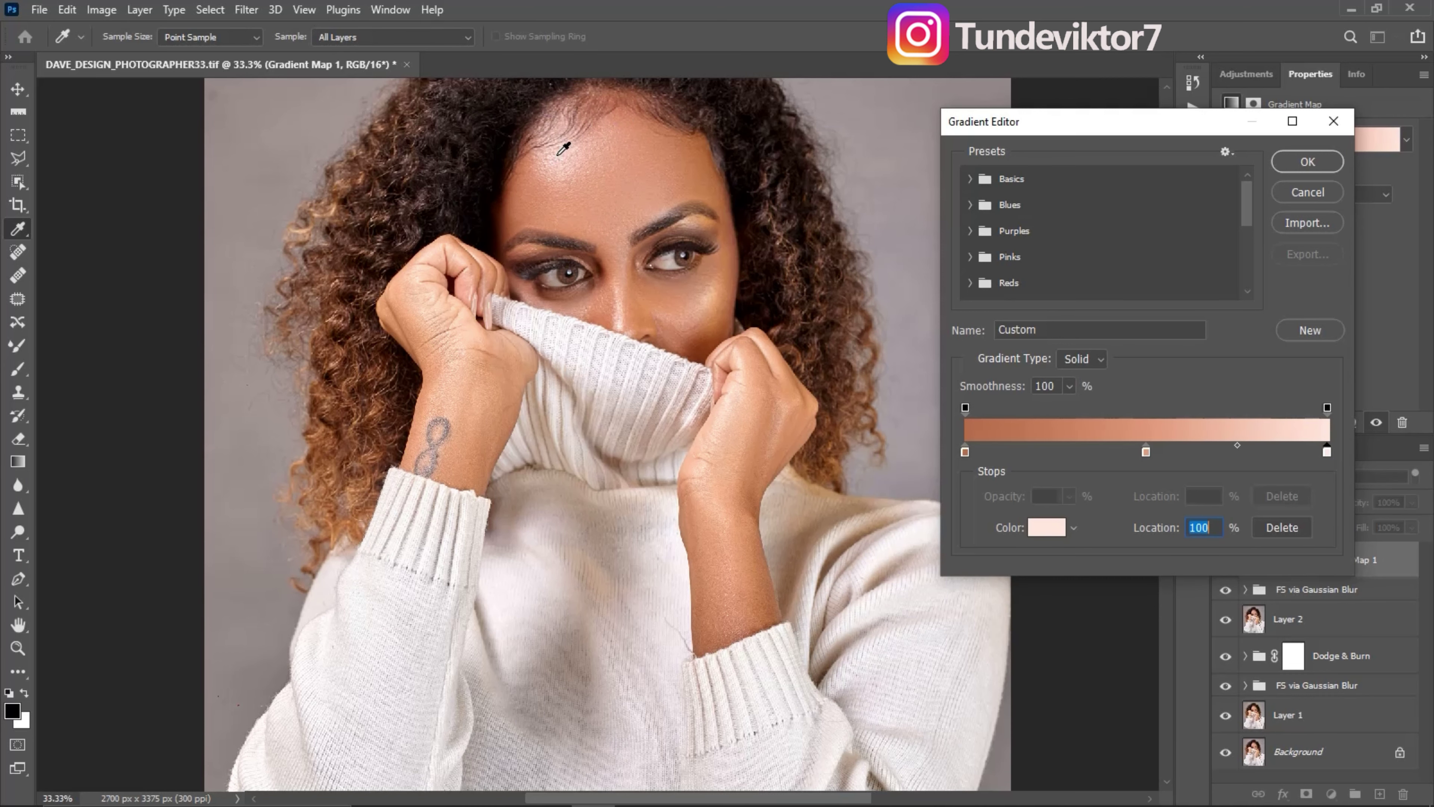
click(562, 153)
click(563, 151)
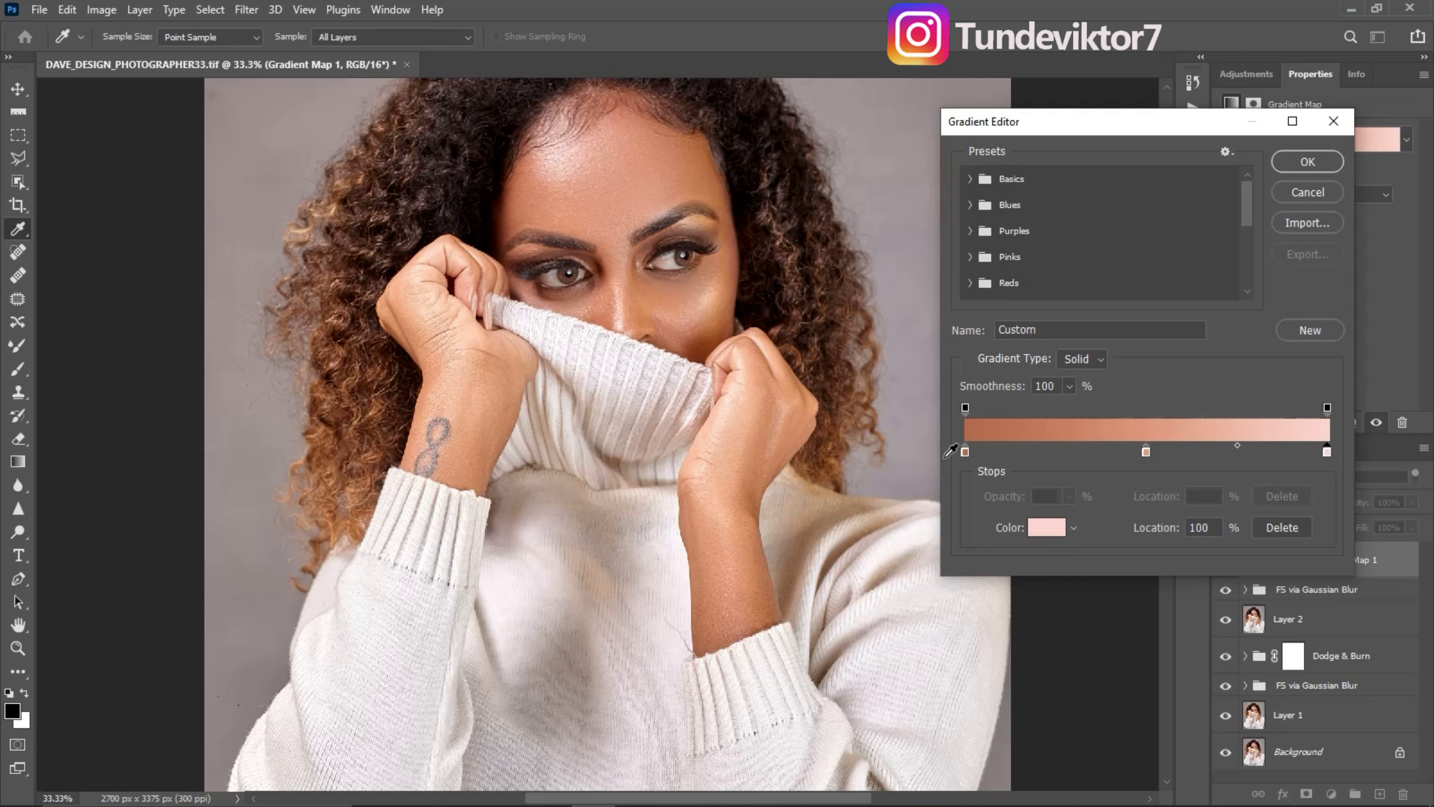
click(563, 151)
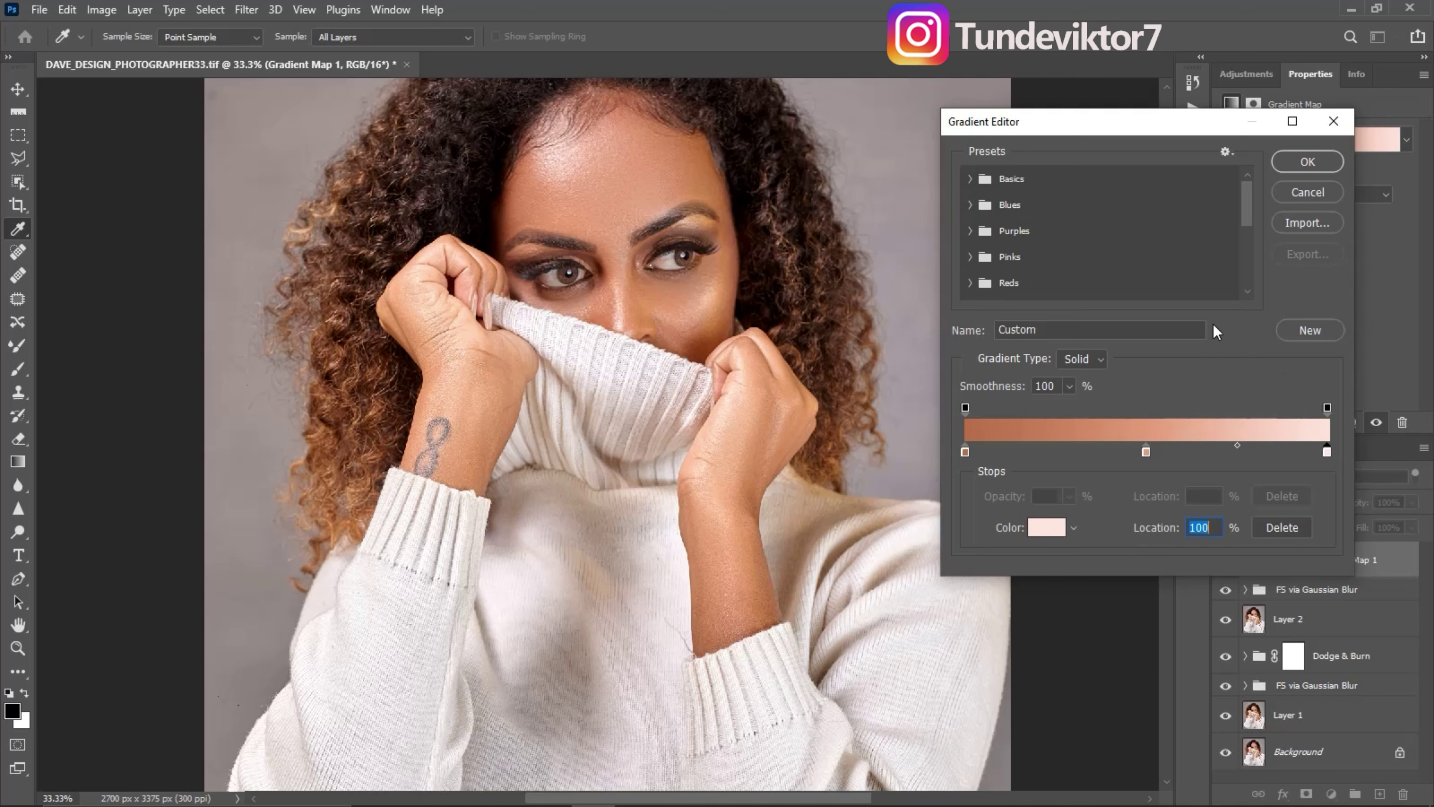
click(1307, 162)
Set the Brush to 100% flow with white as the foreground color, and target the Gradient Map's layer mask
key(z)
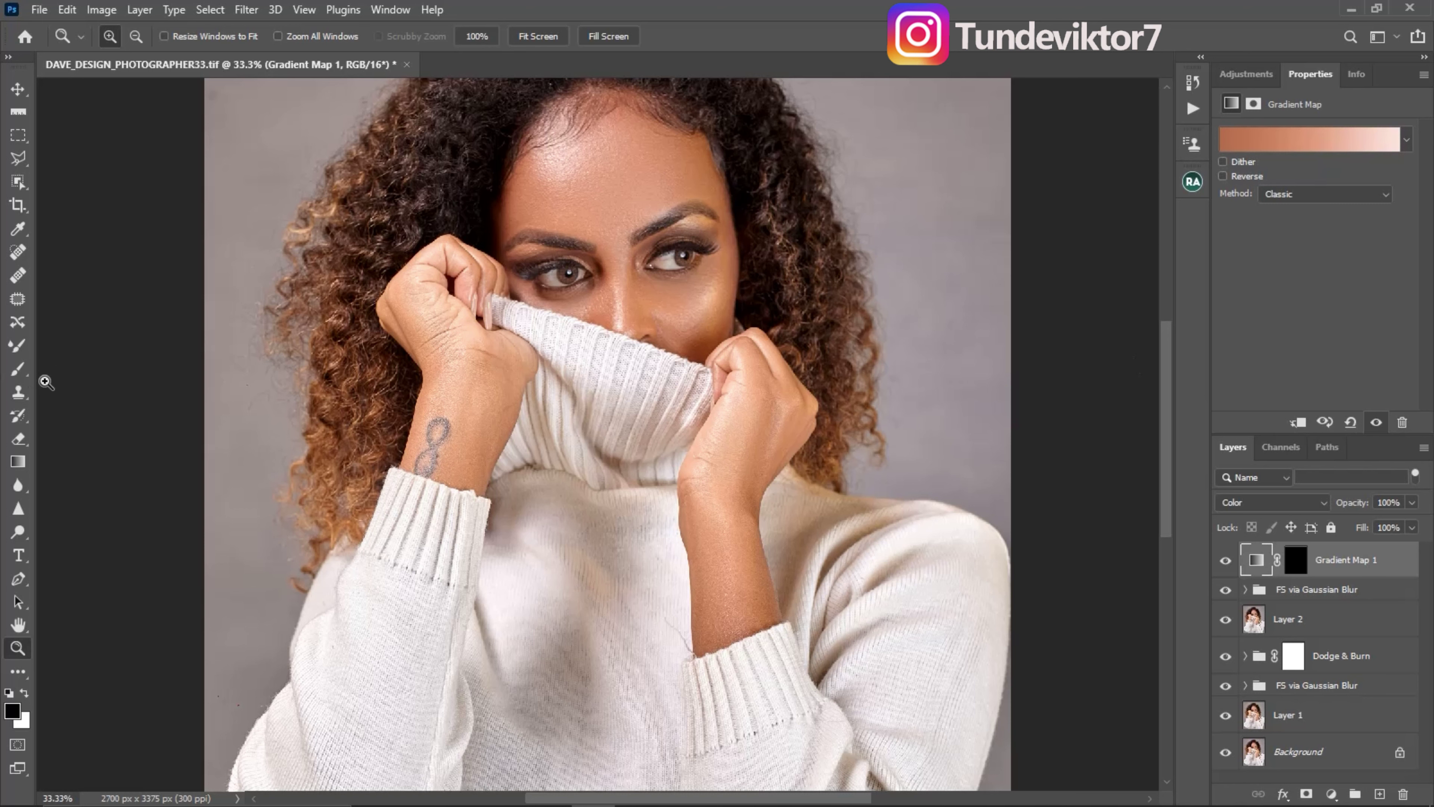
click(18, 370)
click(525, 36)
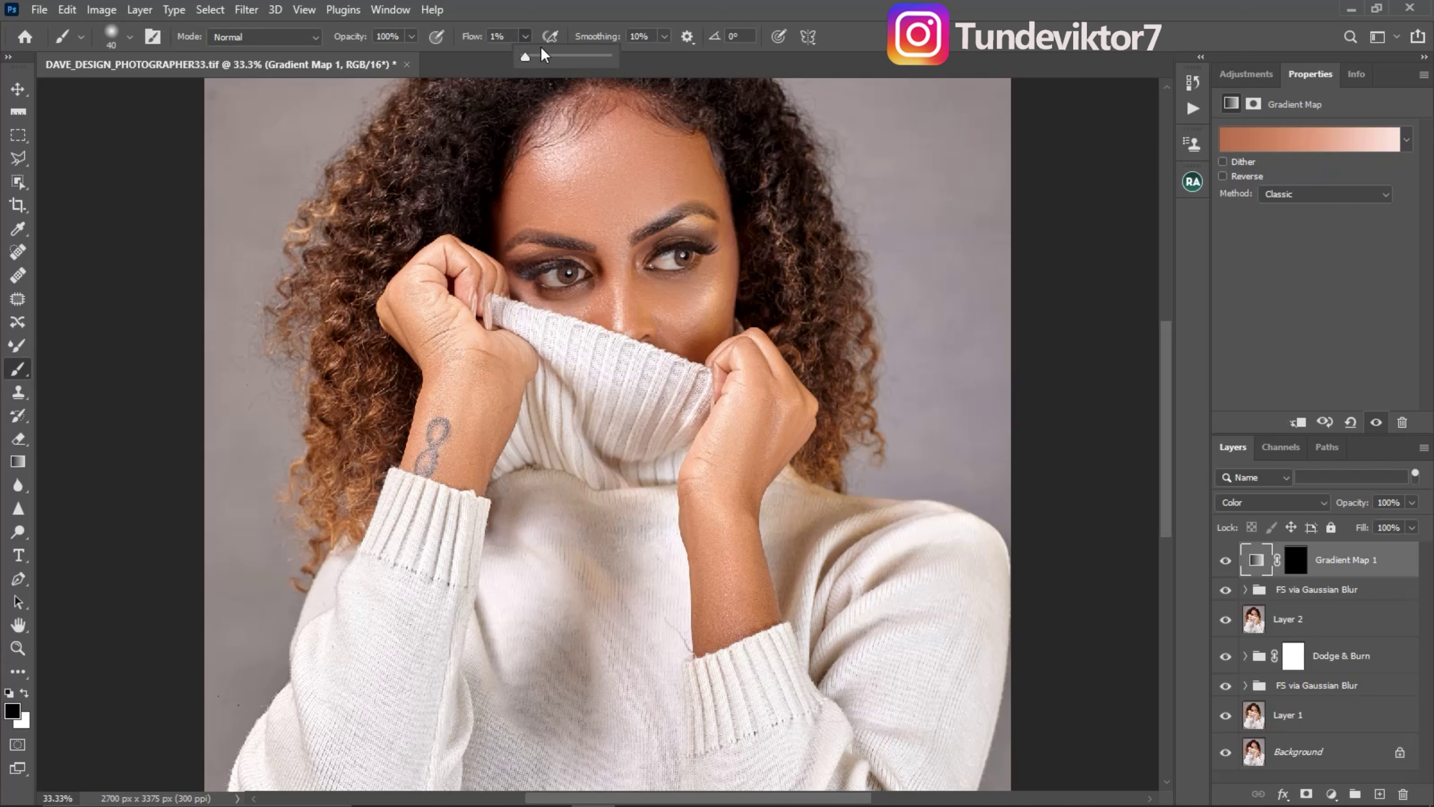
drag(528, 57, 675, 45)
click(1299, 560)
key(x)
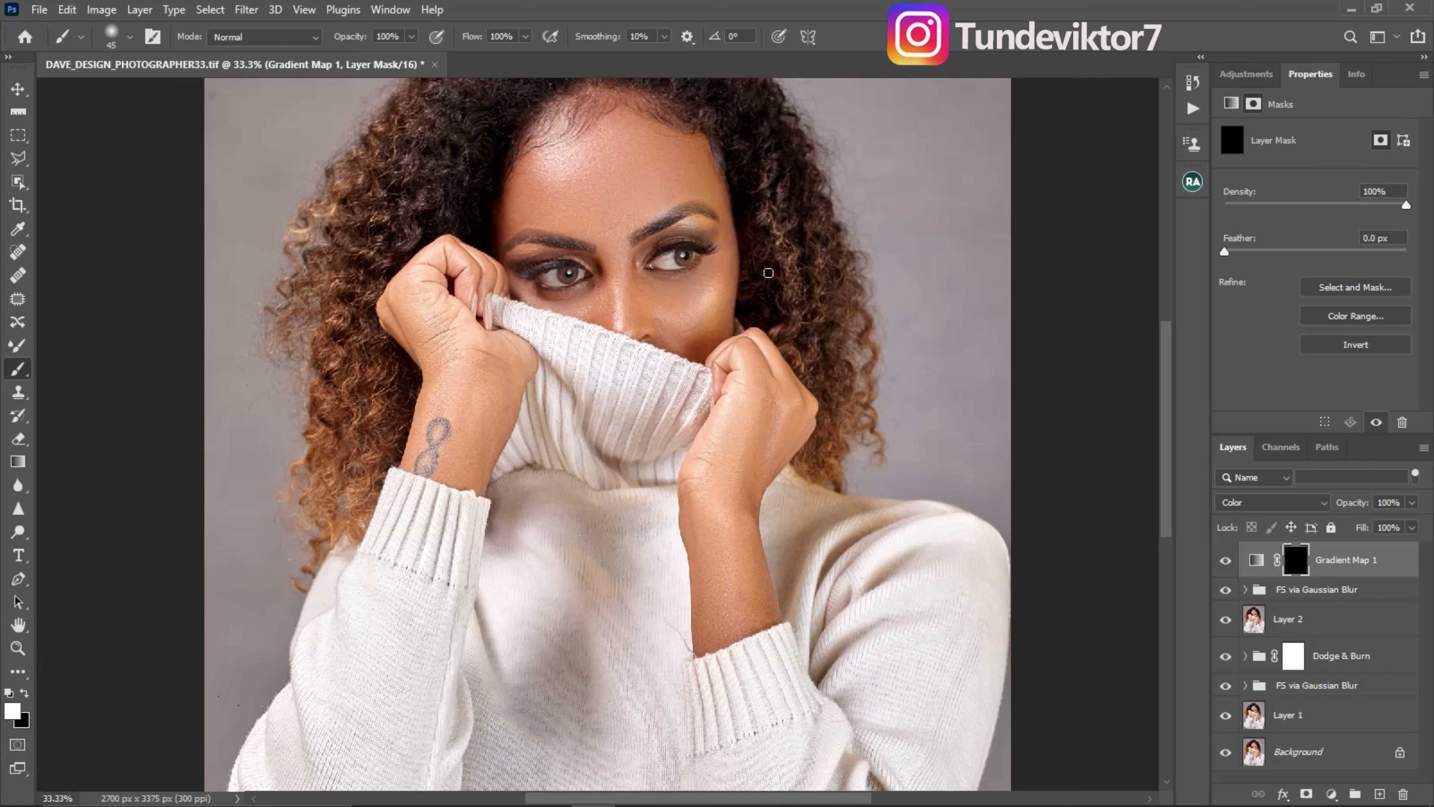
Paint white on the Gradient Map mask over the face, hands and forearms, adjusting the brush size to fit each skin area
key(])
key(])
key(])
key(])
key(])
key(])
key(])
key(])
click(545, 180)
key(bracketleft)
key(bracketleft)
key(bracketleft)
key(bracketleft)
key(bracketleft)
key(bracketright)
mouse_move(651, 325)
mouse_down()
mouse_move(414, 328)
mouse_move(436, 441)
mouse_move(720, 506)
mouse_move(710, 431)
mouse_up()
key(x)
key(x)
Lower the Gradient Map layer's opacity to 20% and toggle its visibility to compare the skin tone
click(1411, 502)
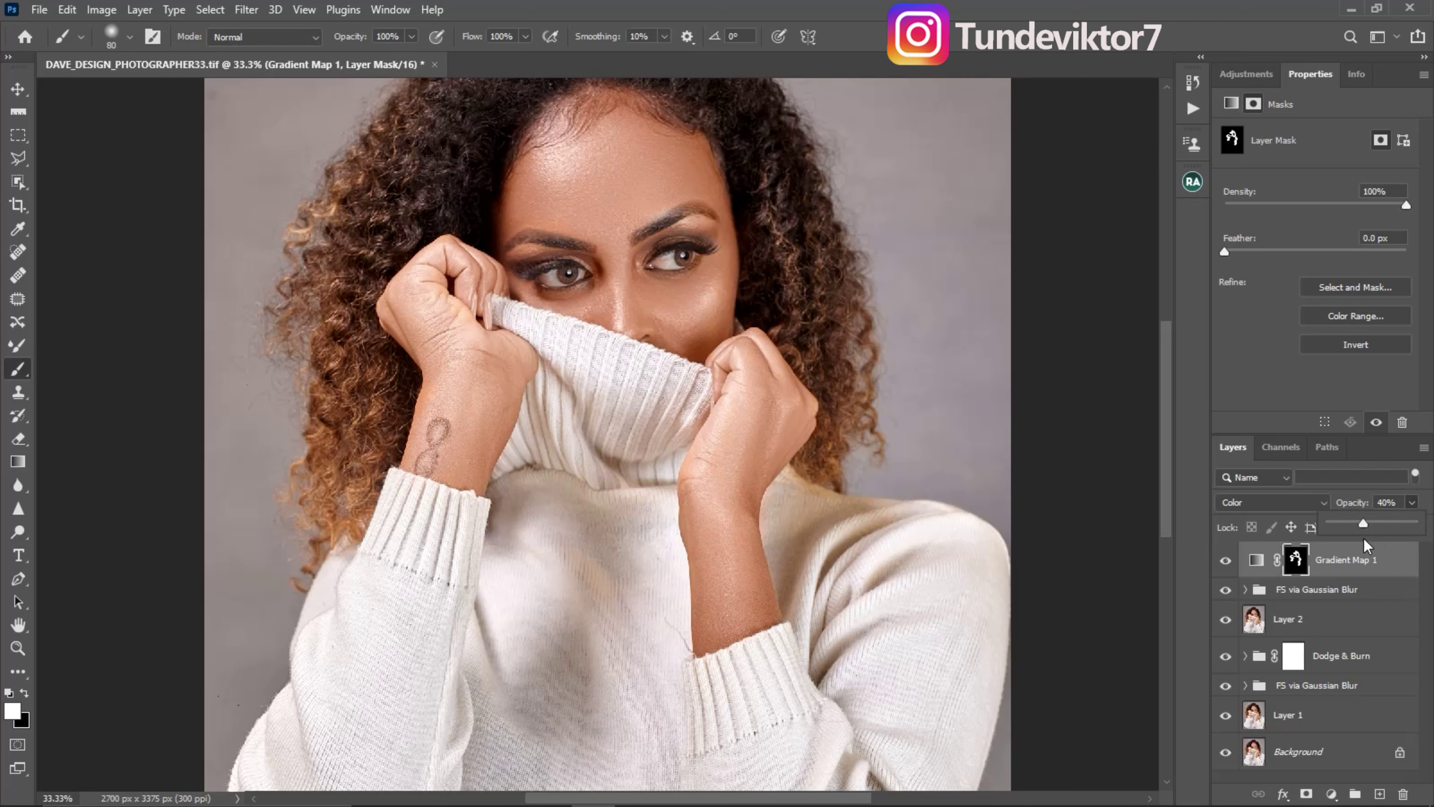
drag(1354, 547, 1345, 540)
click(1227, 561)
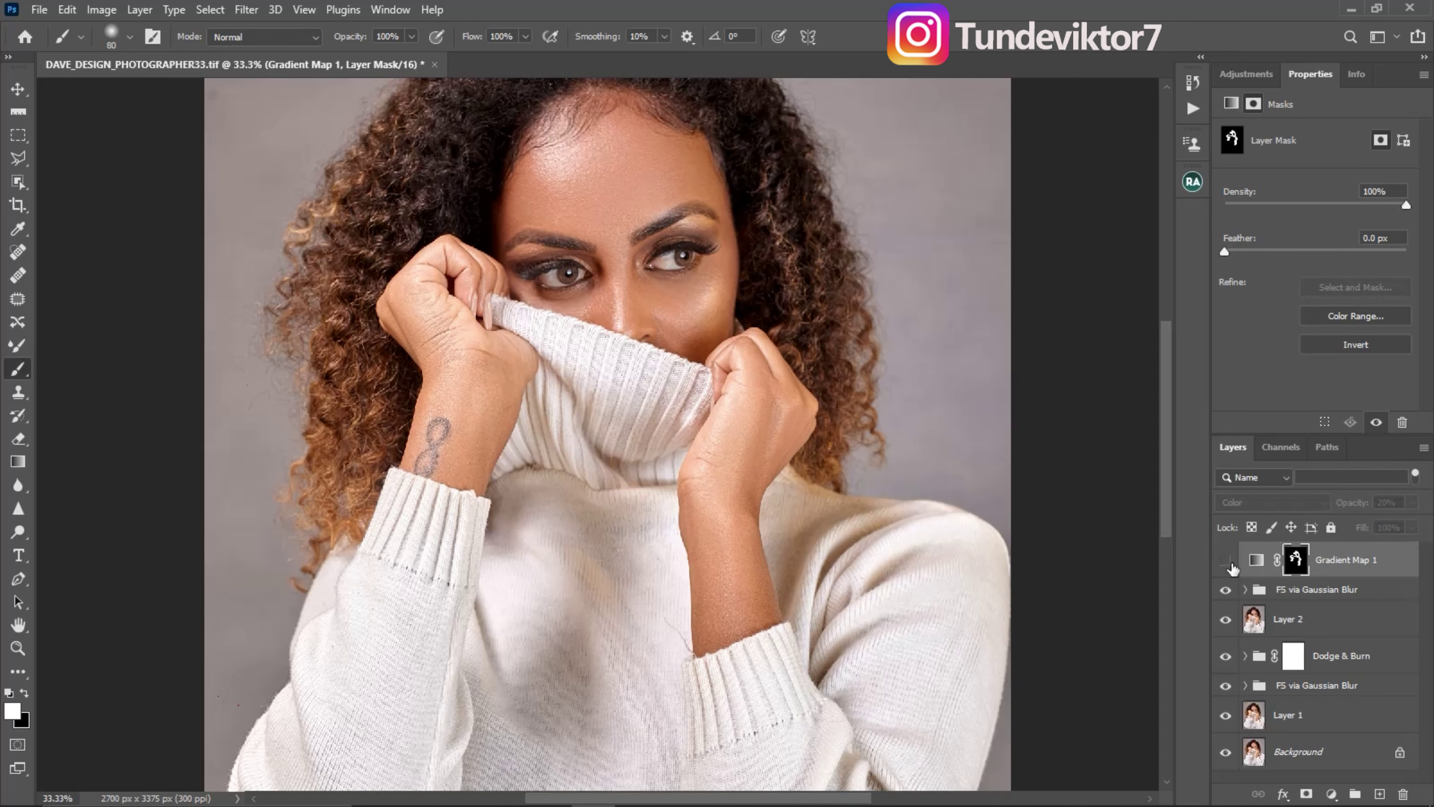
click(1226, 561)
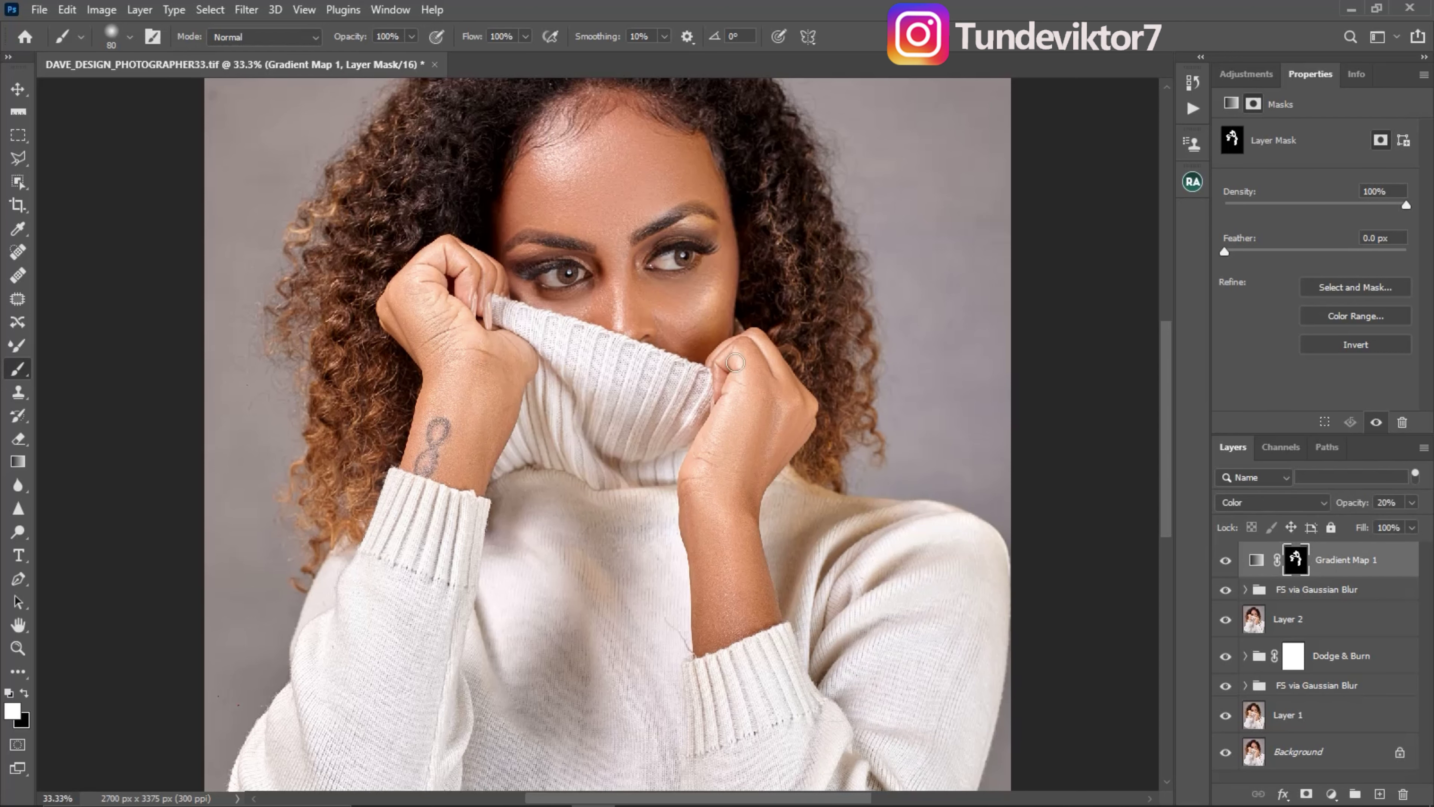
Add a Hue/Saturation adjustment layer above the Gradient Map and set its Yellows to hue -15 and saturation +9
key(z)
click(698, 310)
click(653, 346)
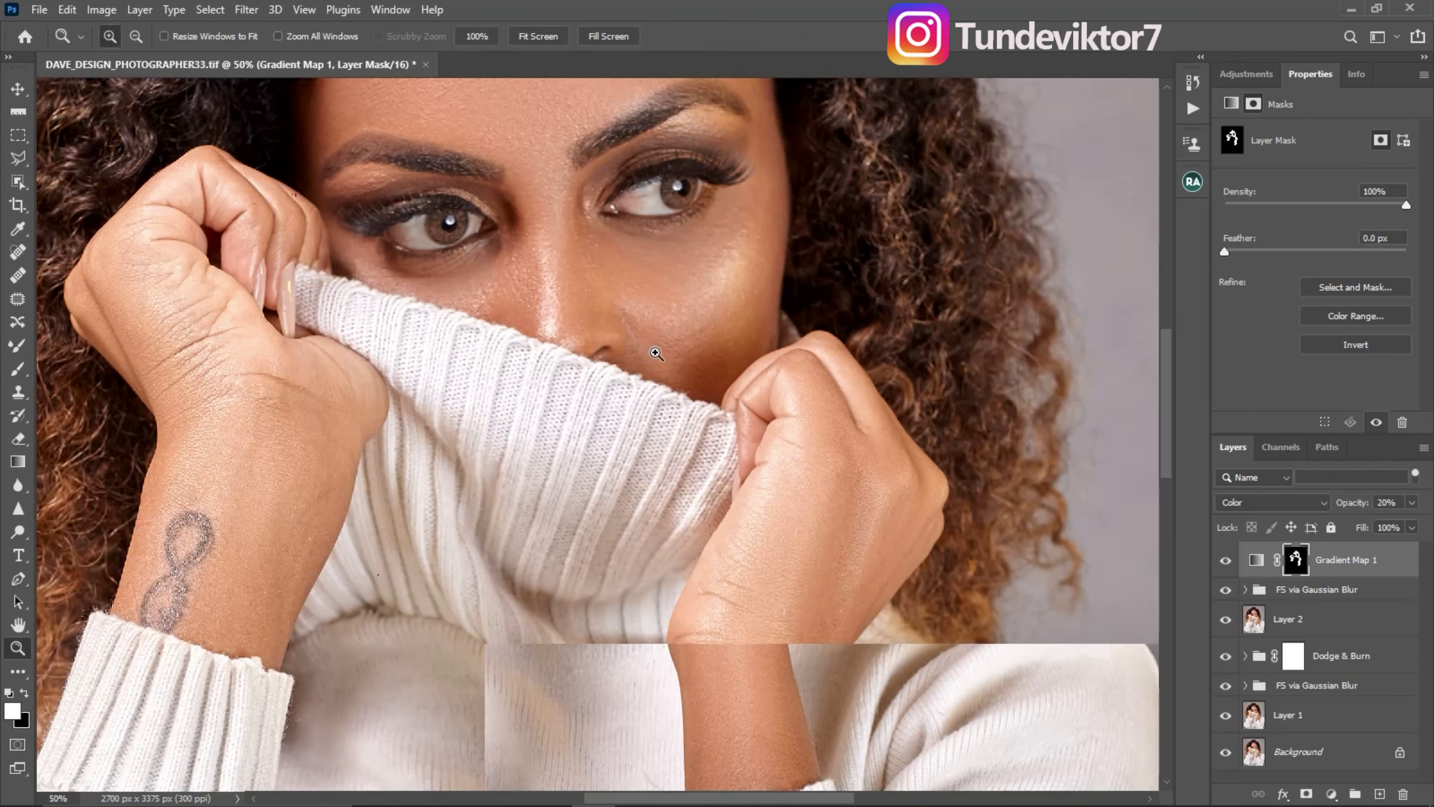
click(652, 347)
key(b)
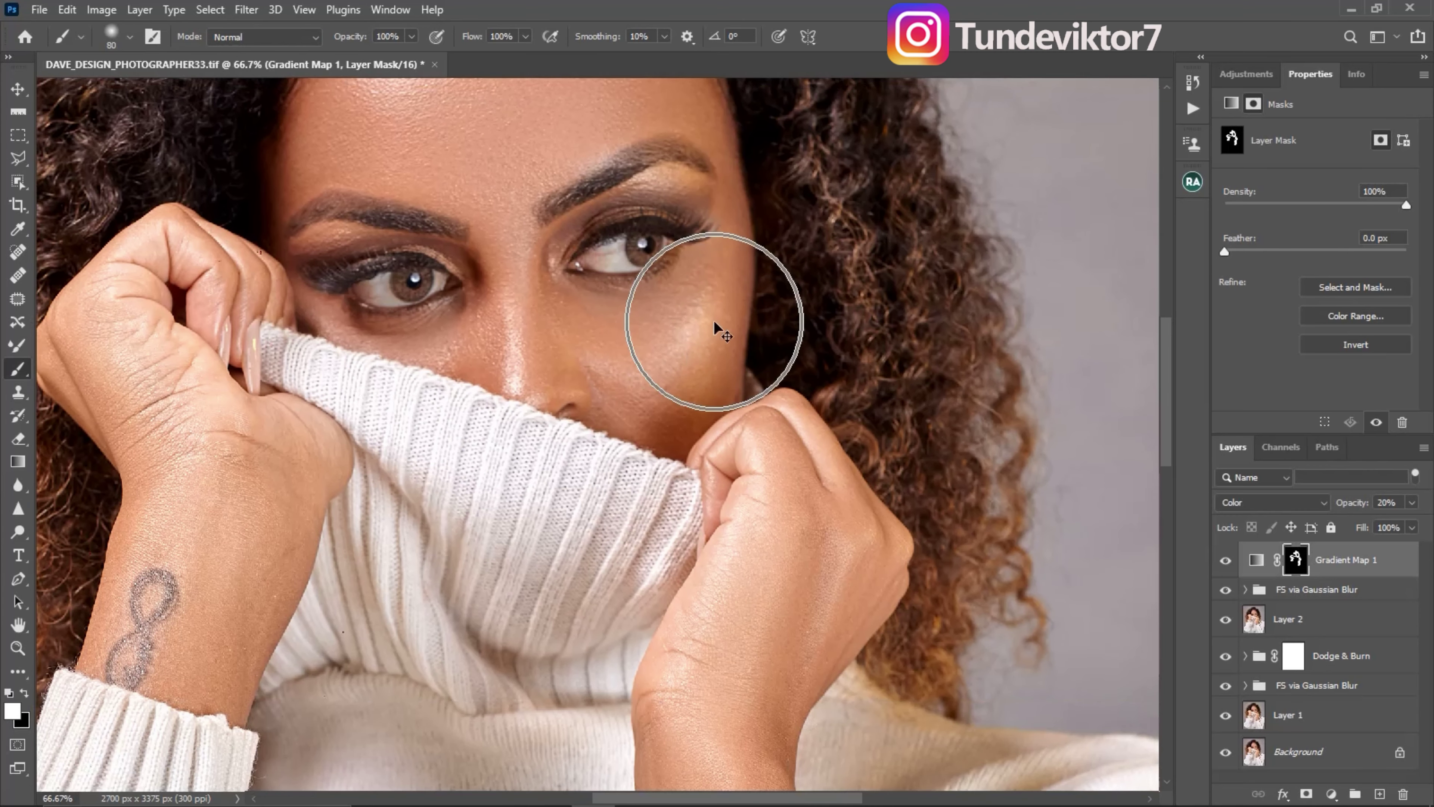
mouse_move(714, 327)
mouse_down()
mouse_move(690, 296)
mouse_move(698, 384)
mouse_move(704, 295)
mouse_move(670, 261)
mouse_up()
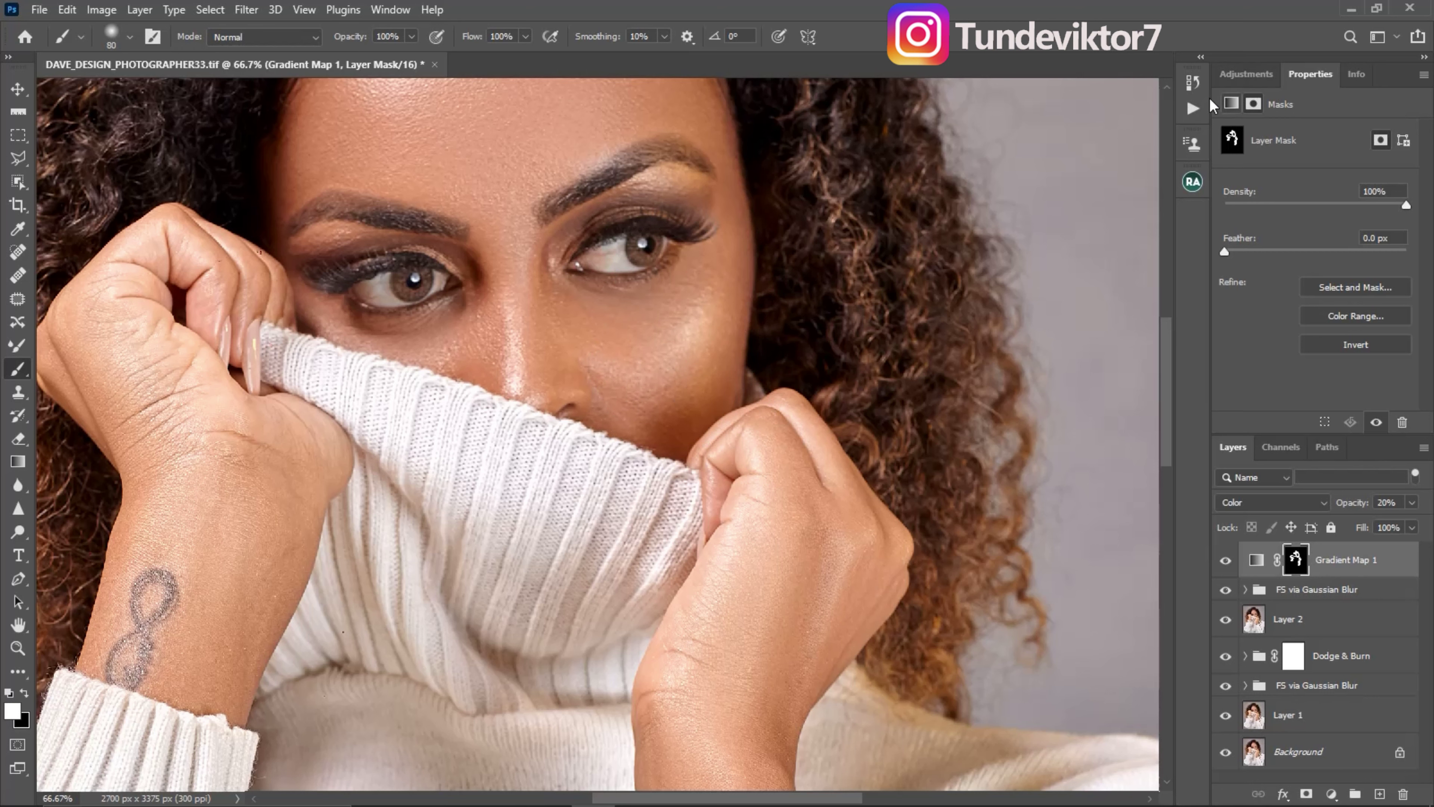
click(1231, 104)
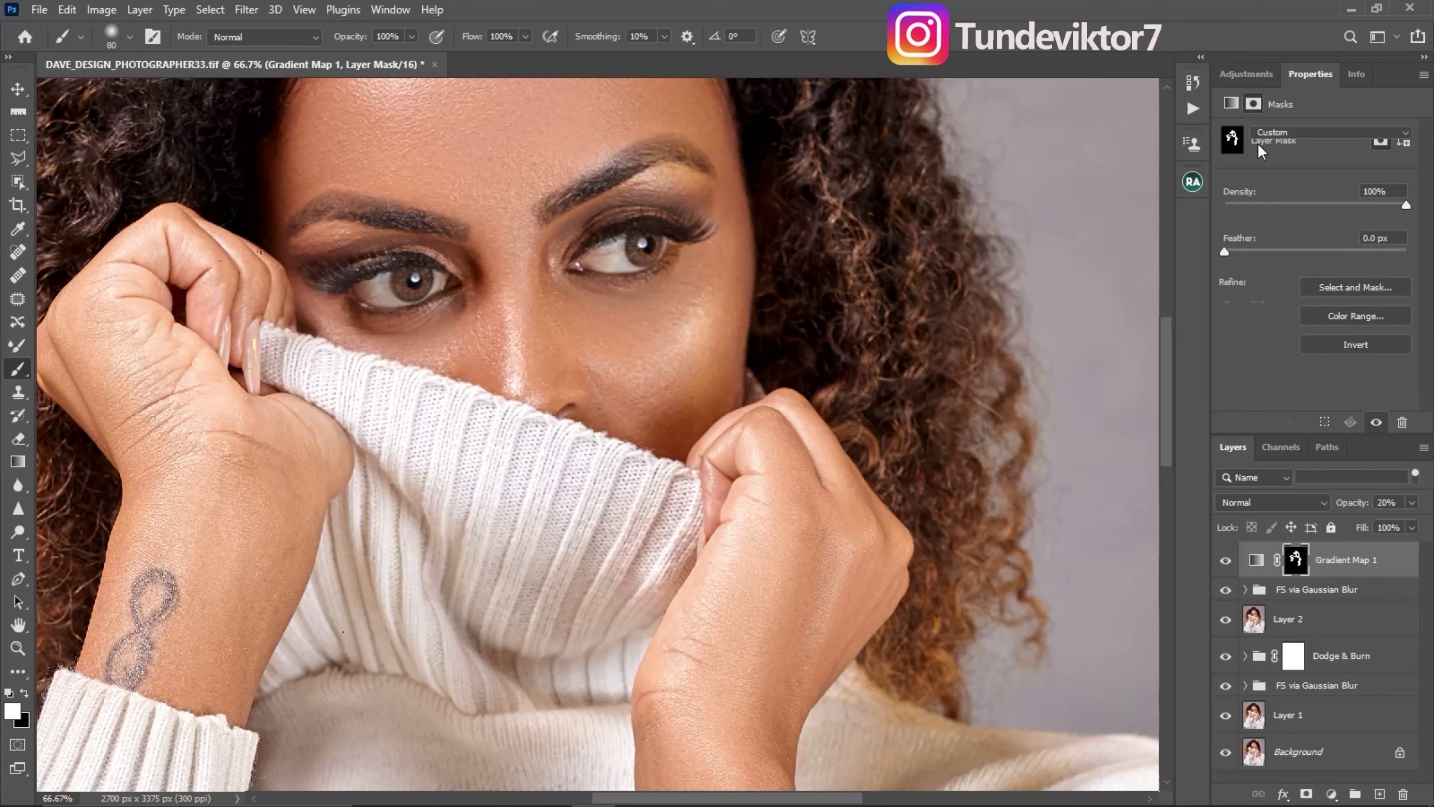
key(ctrl+u)
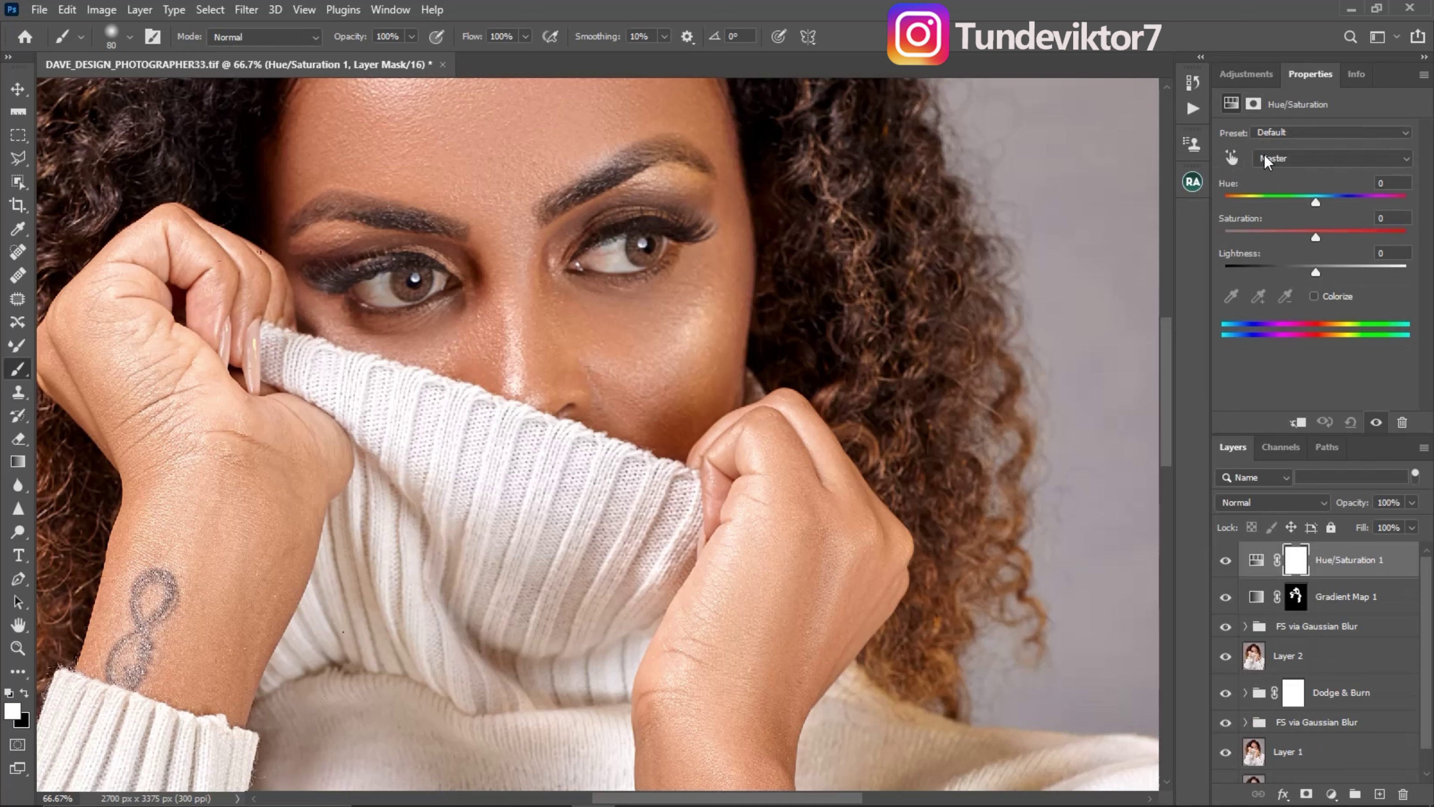
click(1232, 159)
click(1286, 161)
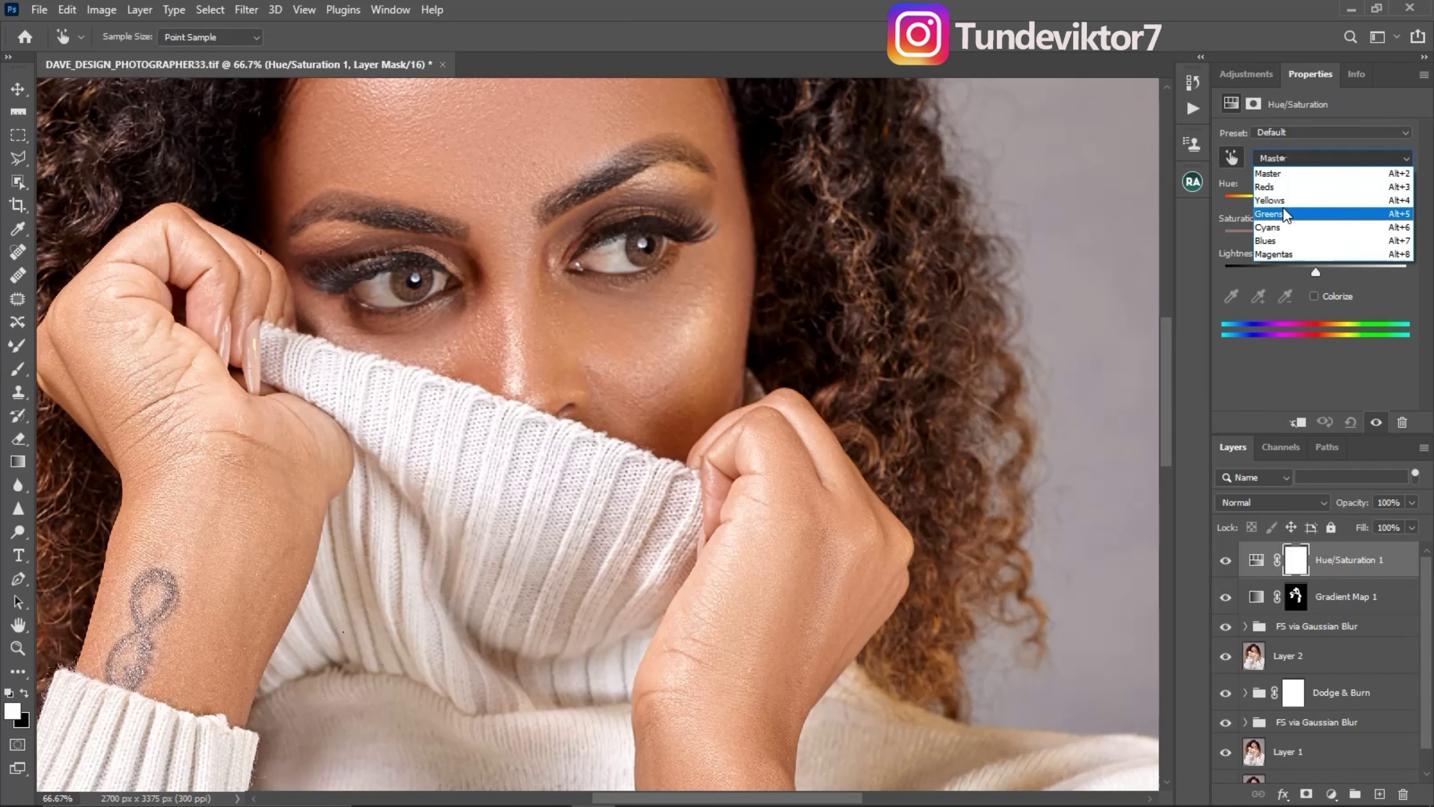
click(1282, 205)
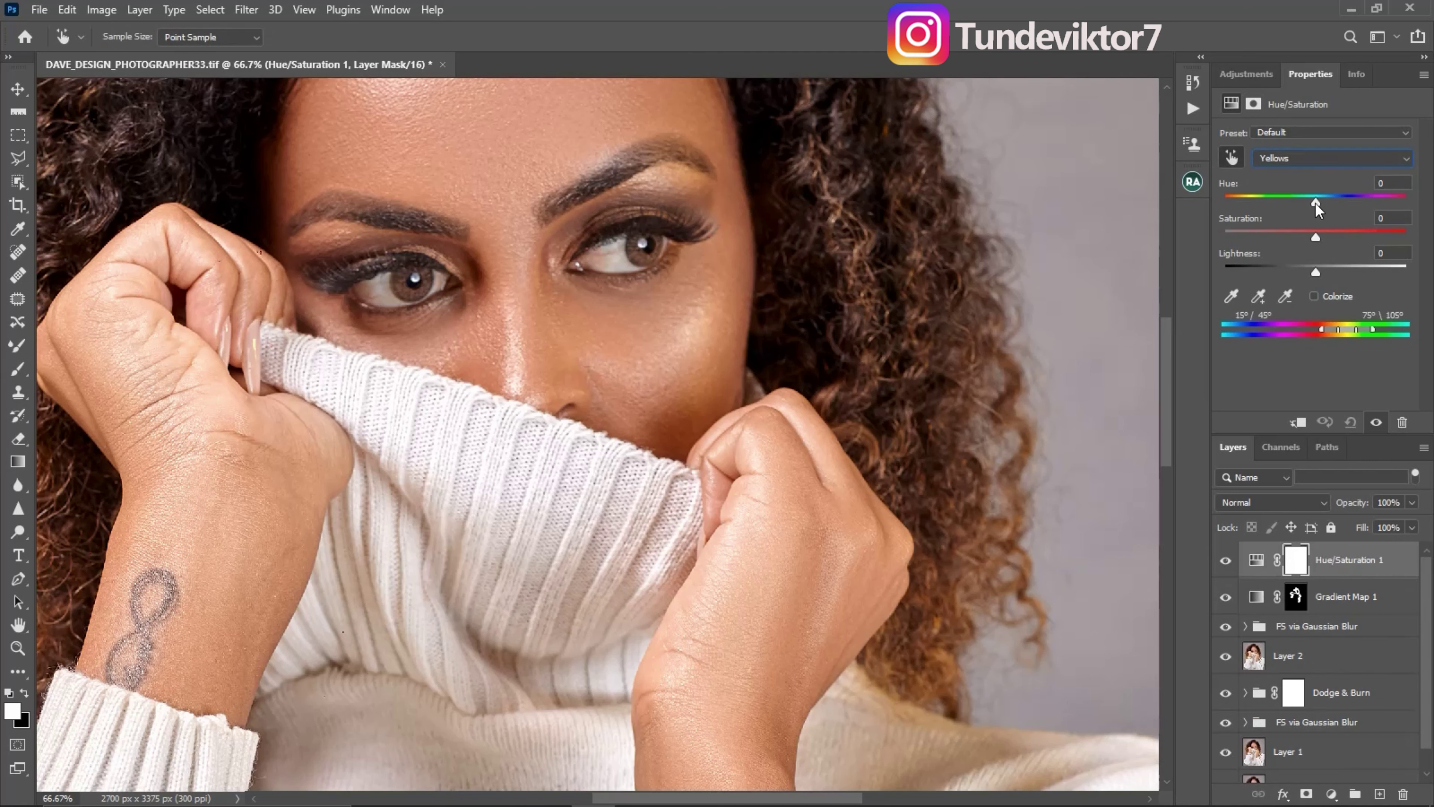
drag(1316, 202, 1307, 207)
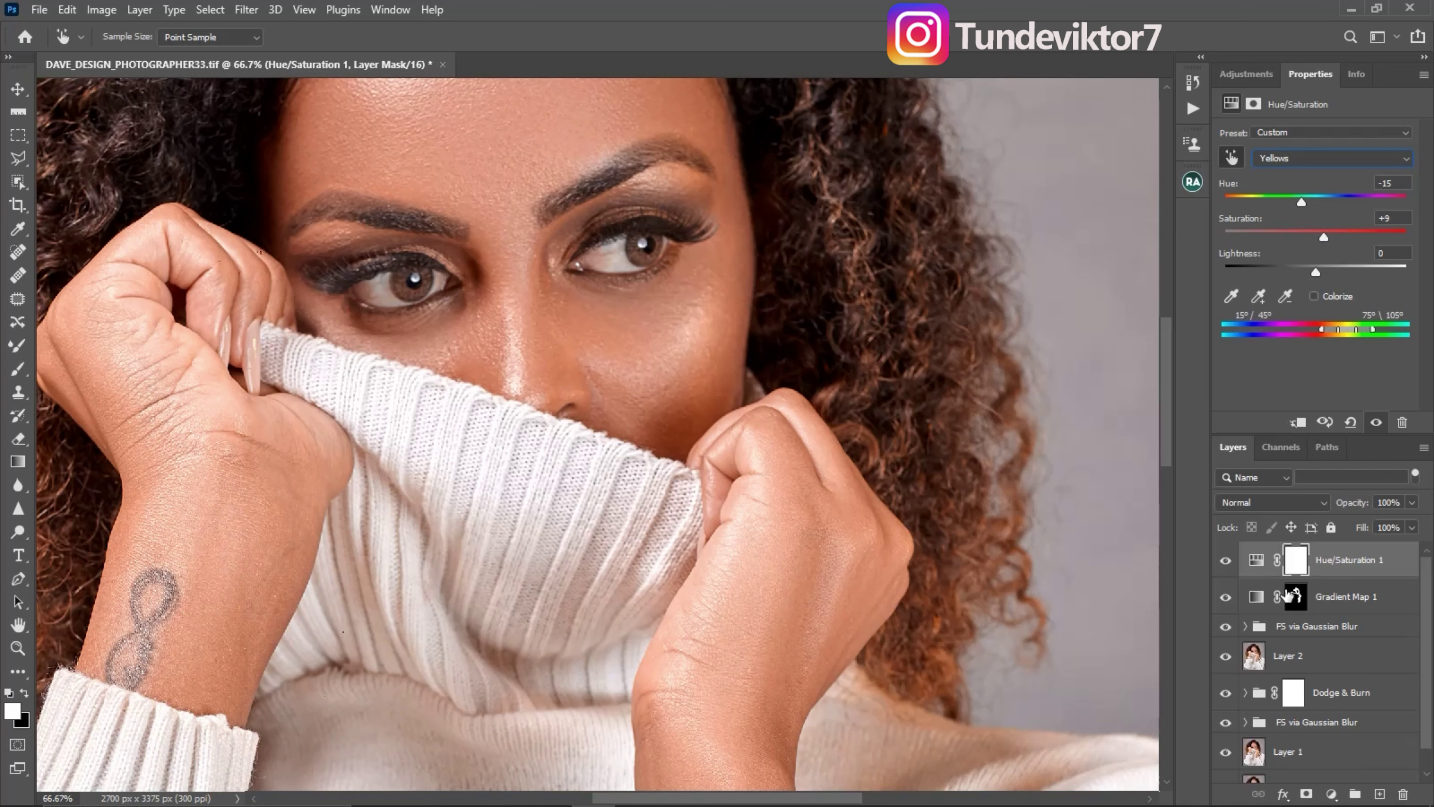
Invert the Hue/Saturation mask to black and paint white with the Brush over the yellowish cheek beside the nose
key(ctrl+i)
click(18, 366)
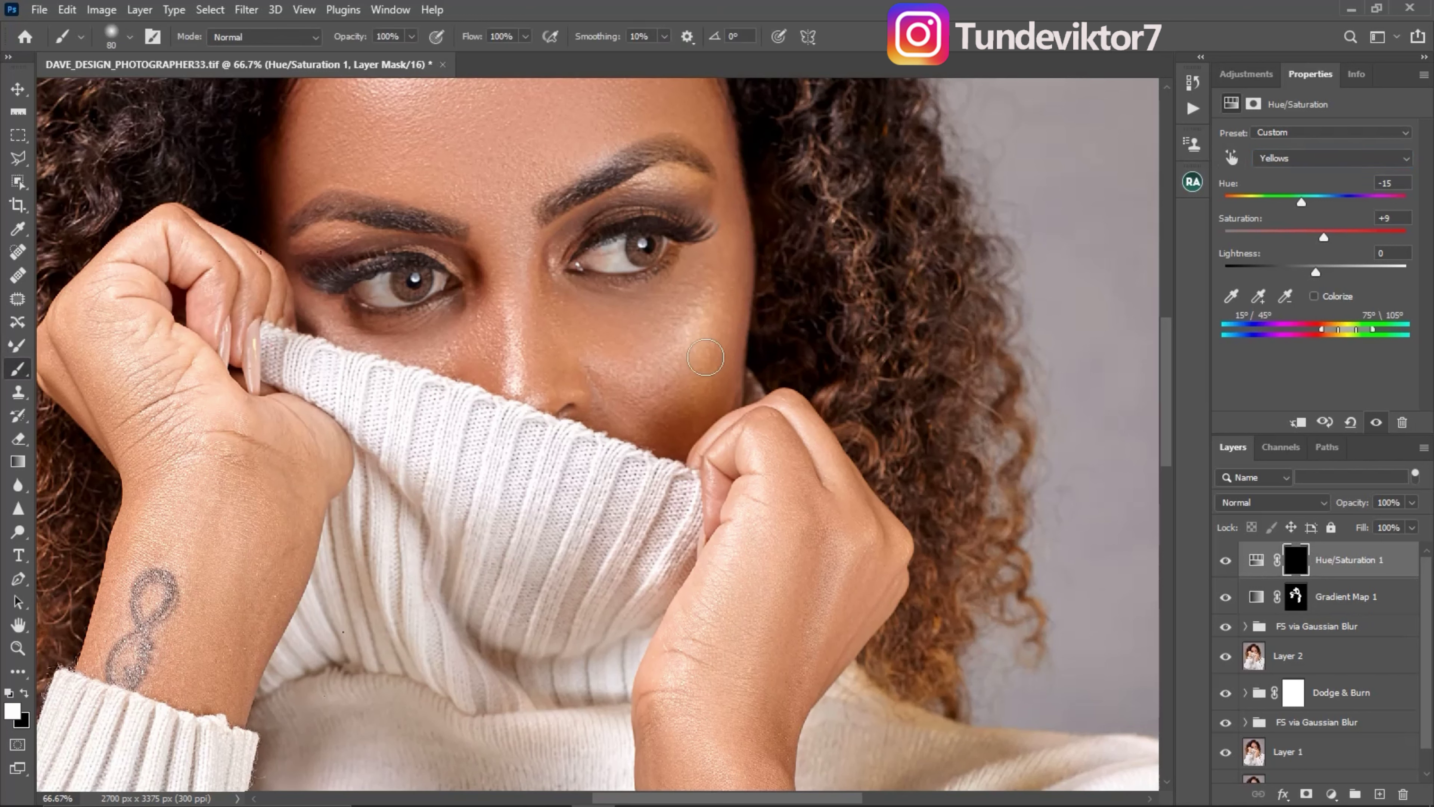
key(bracketright)
drag(717, 350, 678, 418)
key(bracketleft)
key(bracketright)
key(bracketright)
key(bracketright)
key(bracketright)
key(bracketright)
Lower the Hue/Saturation layer's opacity to 60% and toggle its visibility to compare the cheek color
click(1411, 503)
drag(1412, 525, 1409, 525)
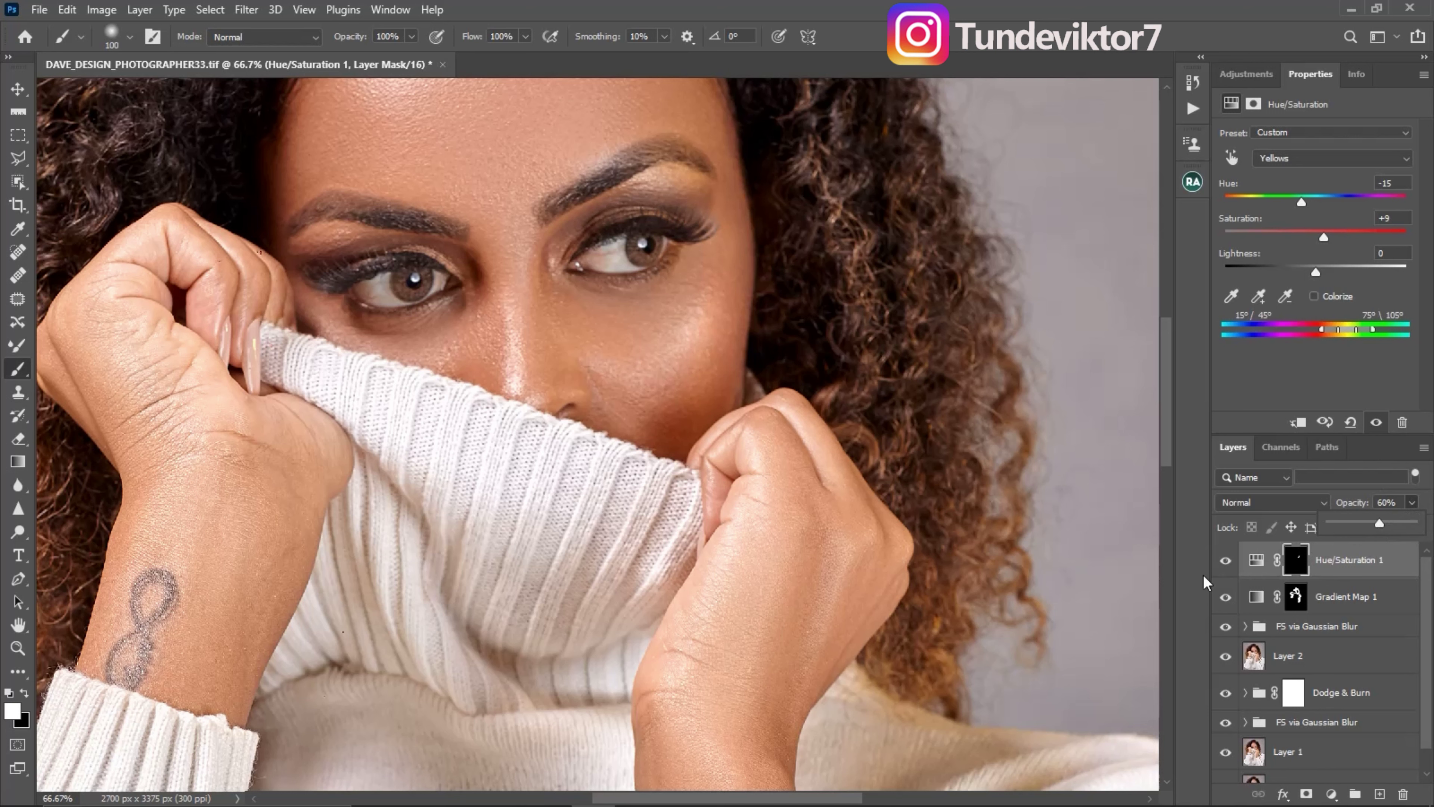
click(1225, 565)
click(1227, 560)
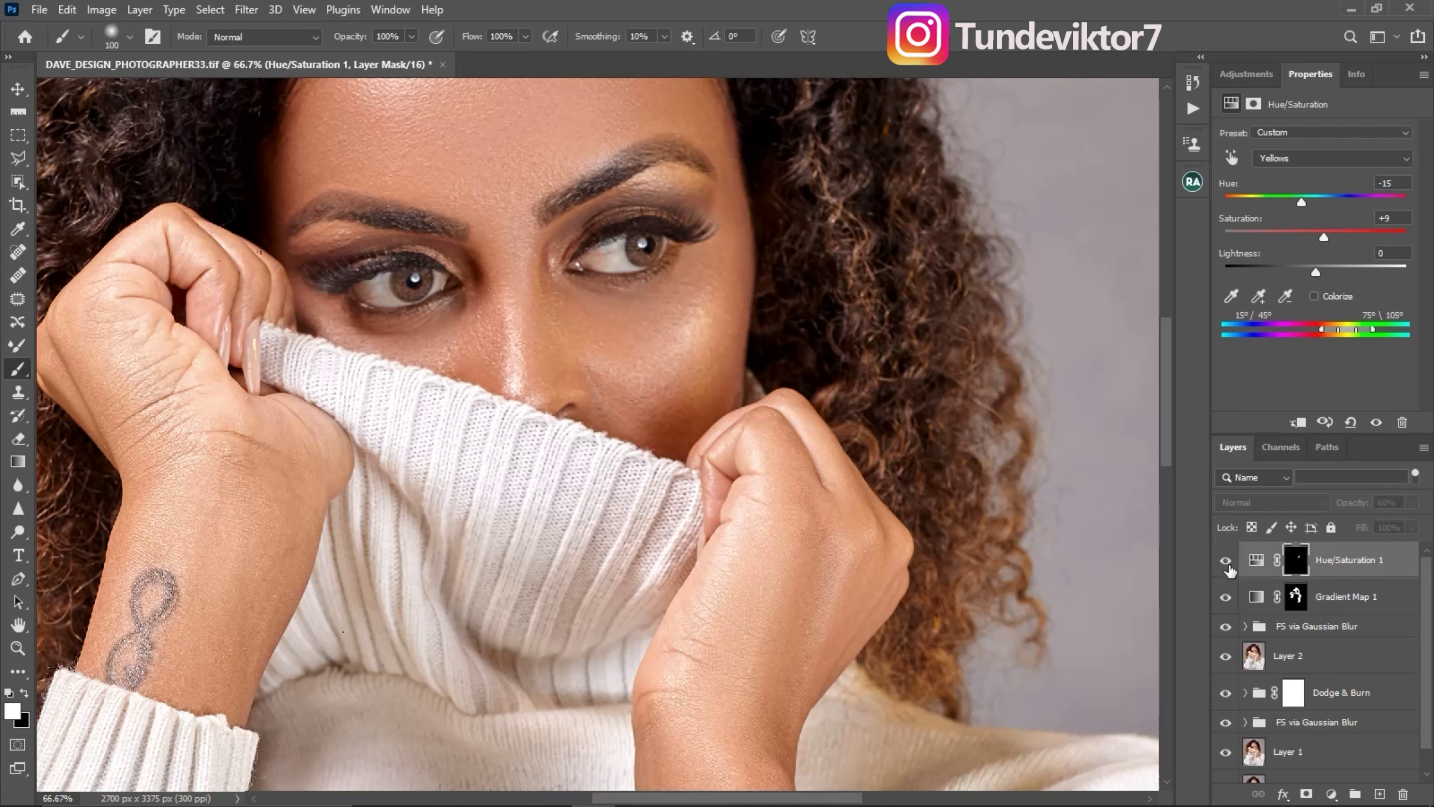
click(1226, 562)
click(1226, 561)
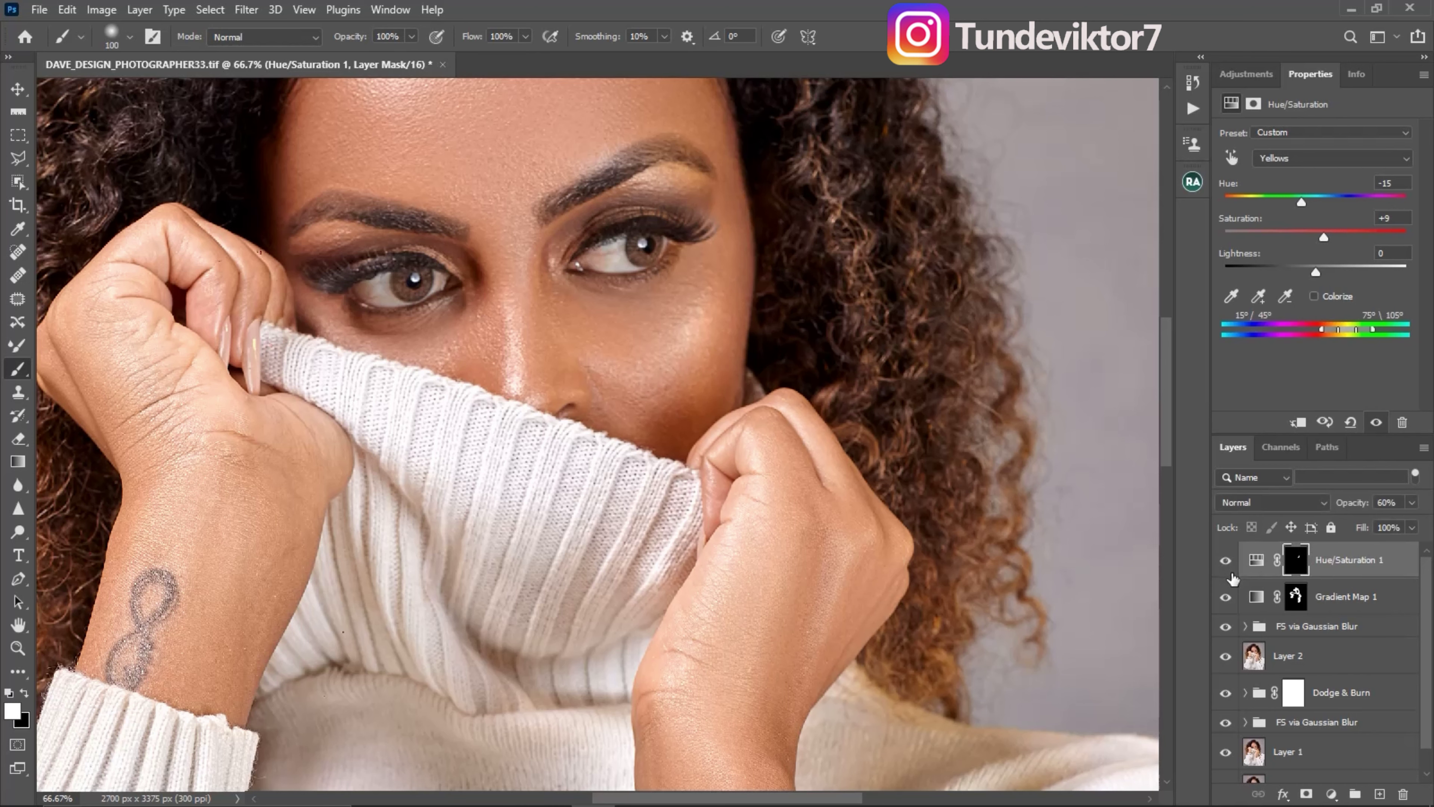
Examine the corrected cheek color in the whole portrait and up close on the face
key(z)
alt+click(659, 345)
alt+click(655, 405)
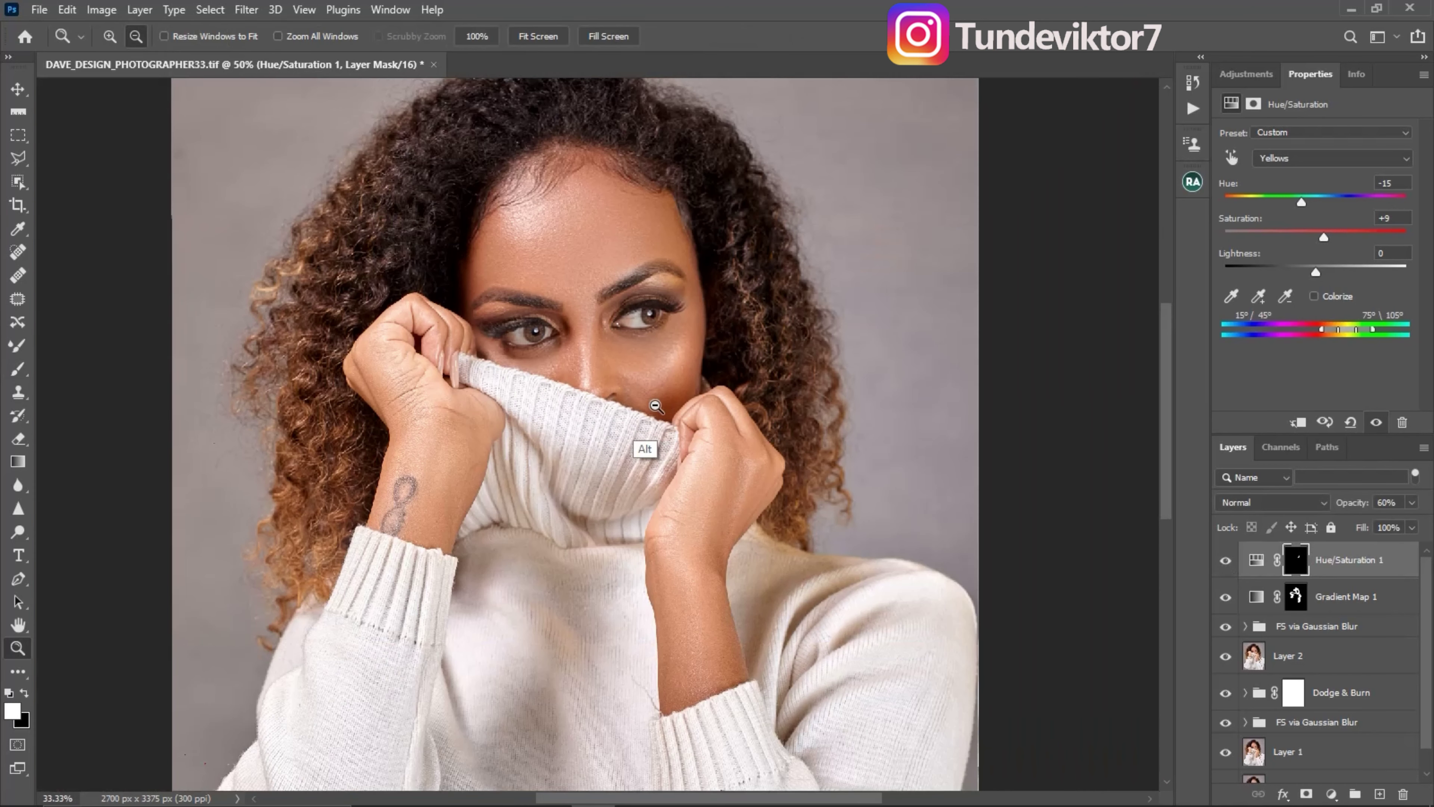
alt+click(649, 415)
key(b)
key(z)
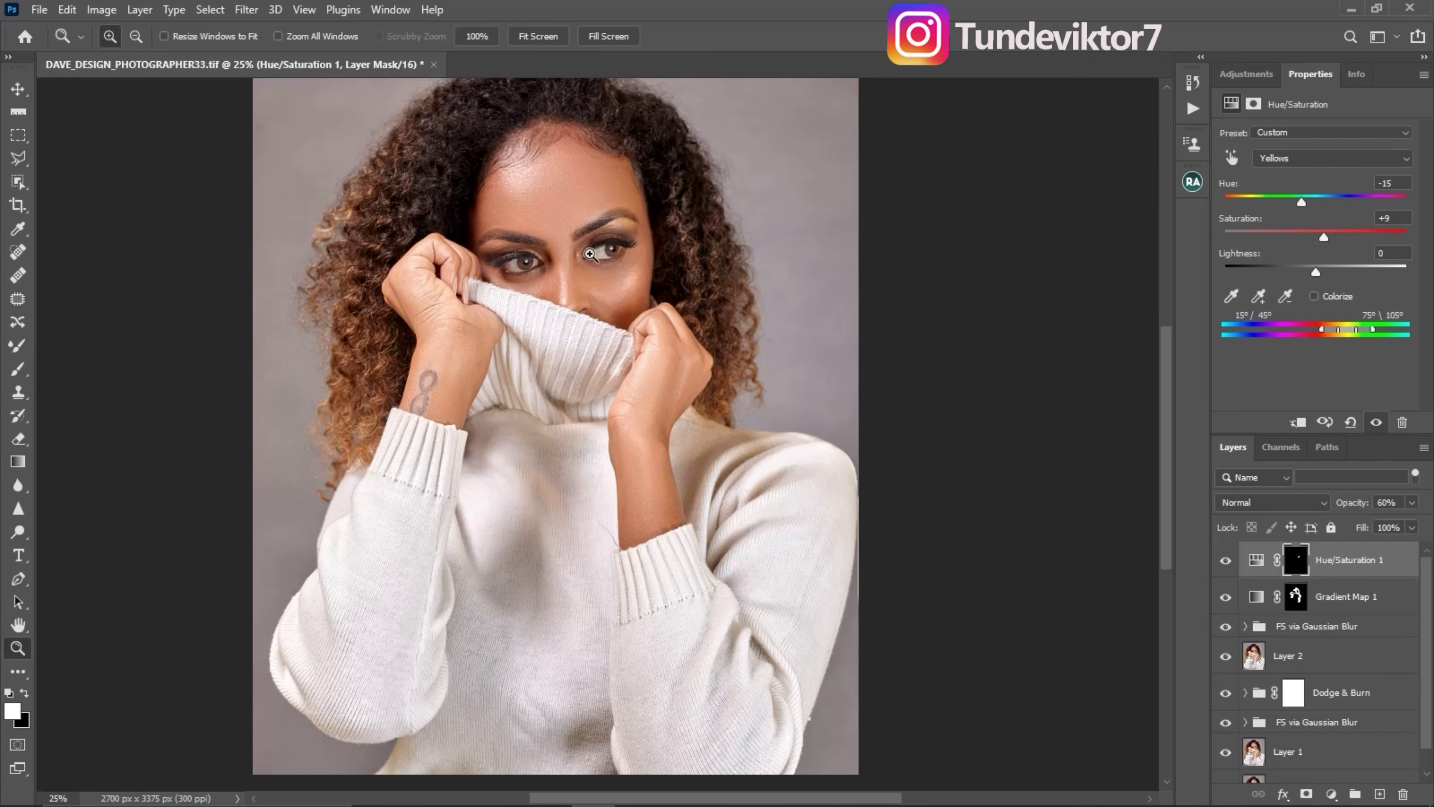
click(592, 256)
click(607, 260)
key(b)
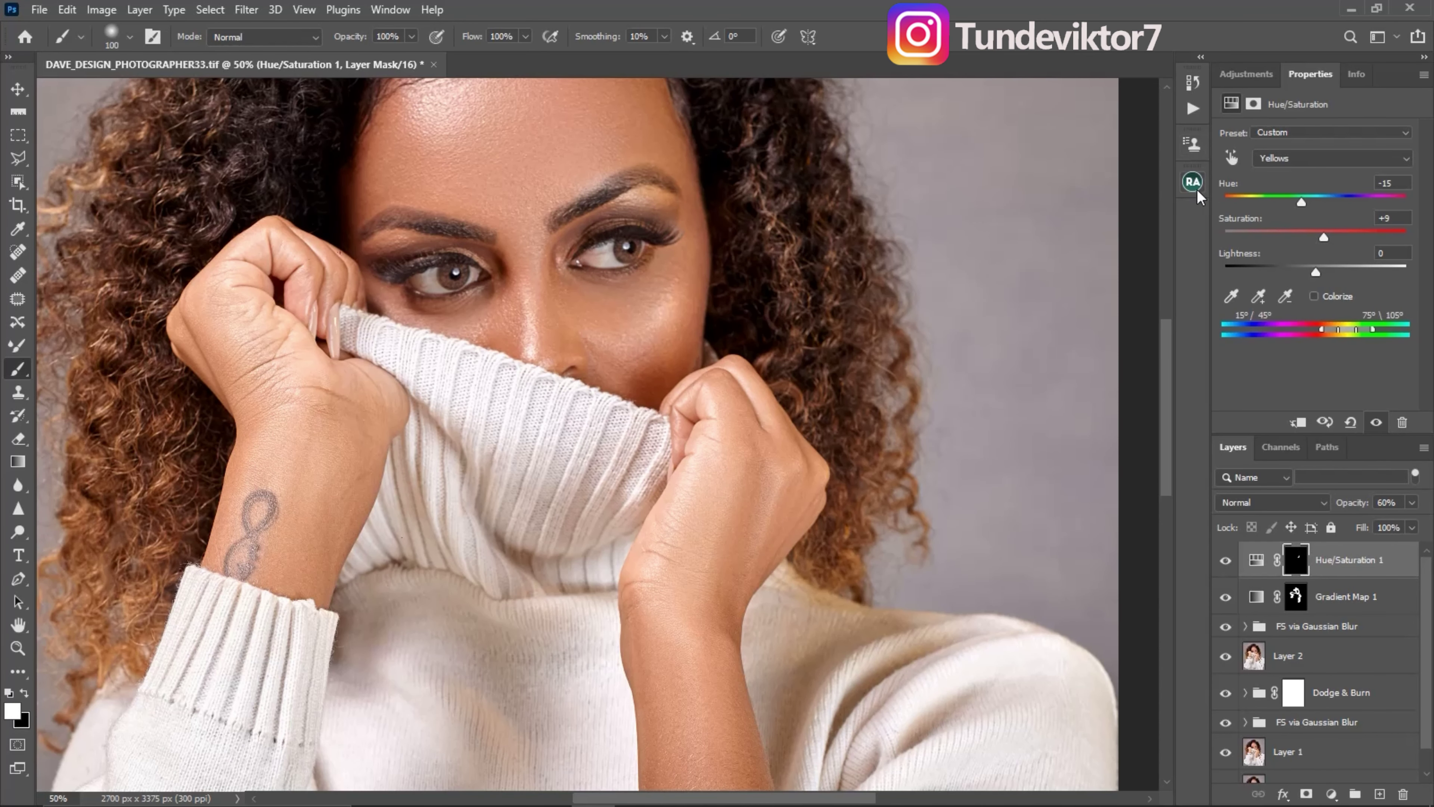
Run the eyes and teeth whitening action to add its black-masked group on top of the layers
click(1190, 110)
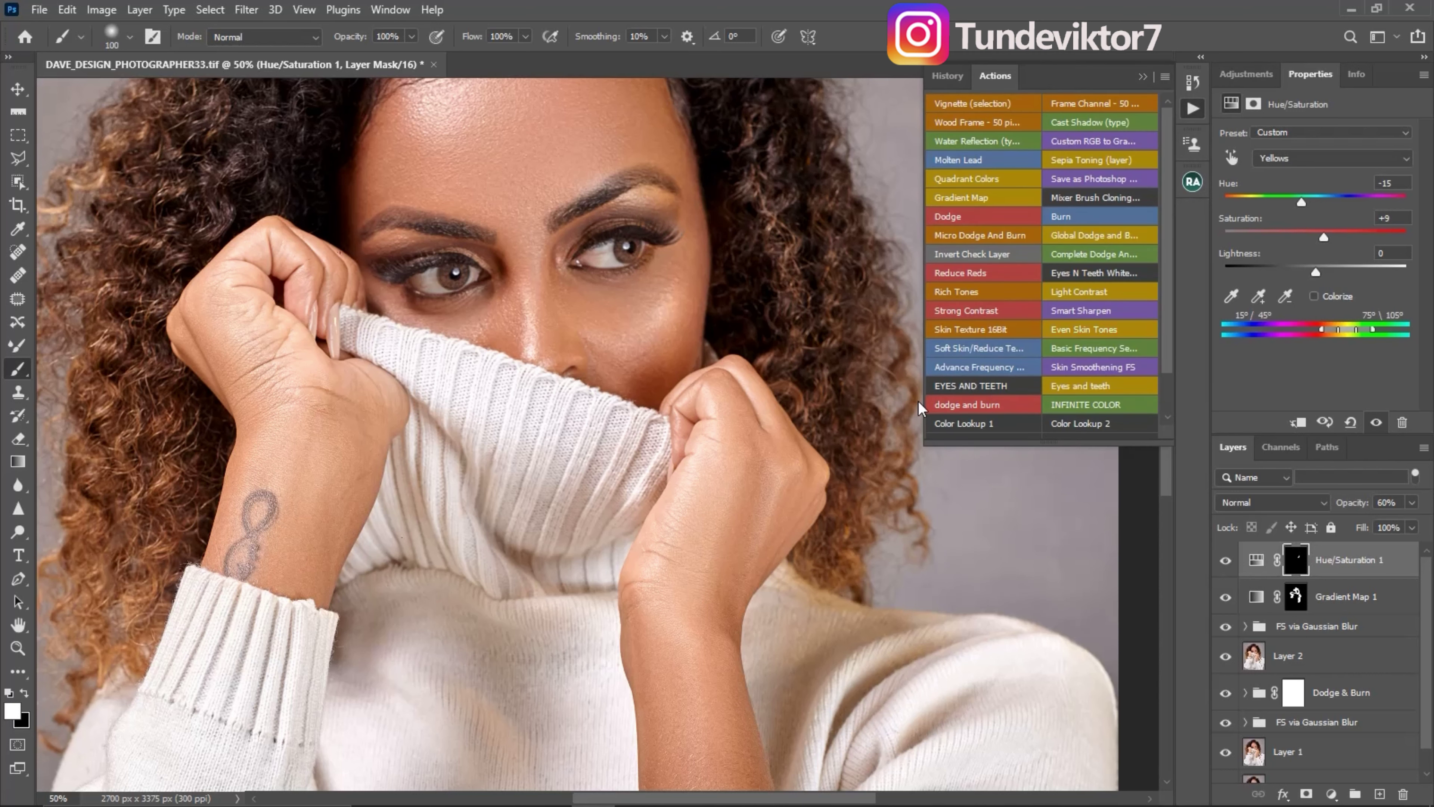
click(919, 401)
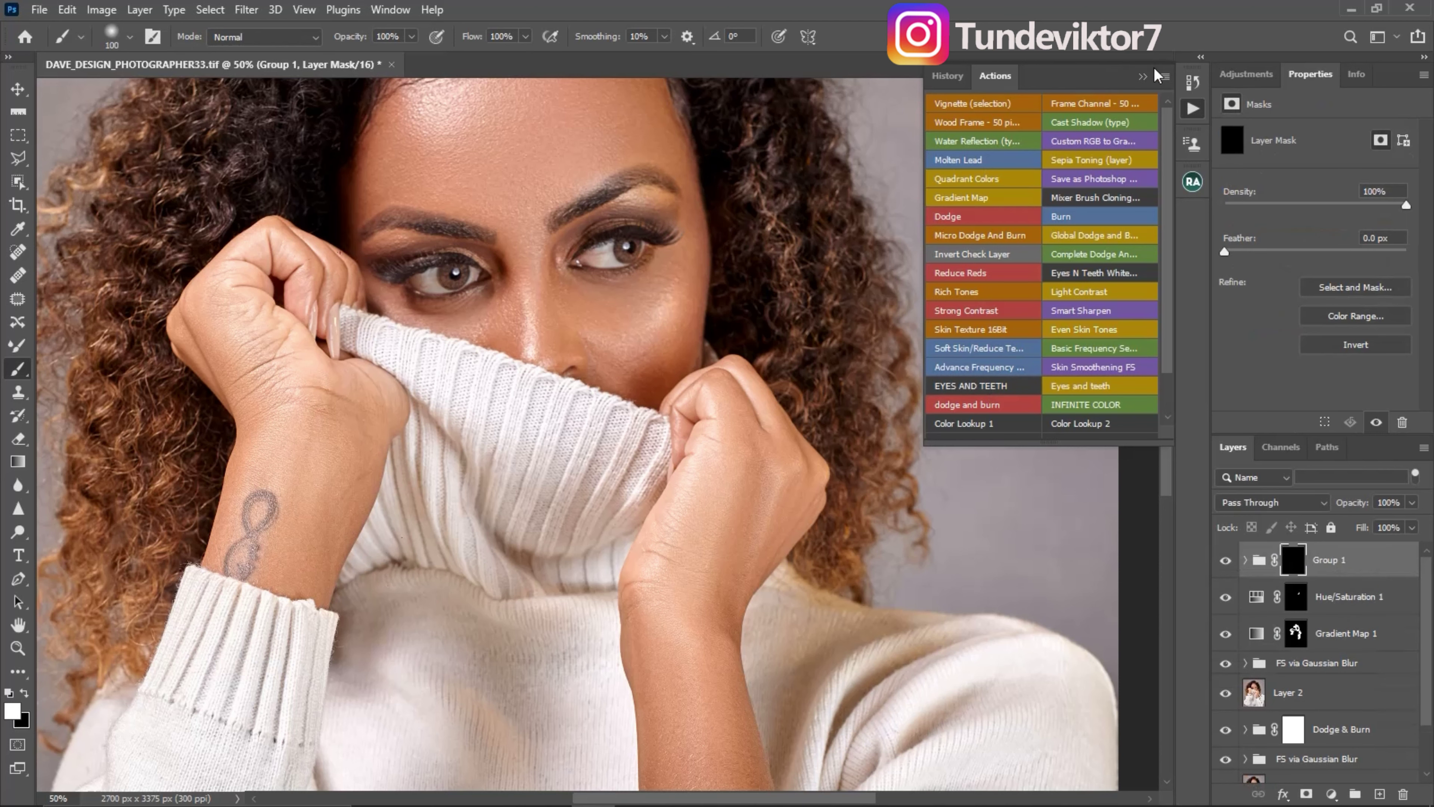
click(1143, 76)
Paint white on the whitening group's mask over the whites of both eyes with a progressively smaller brush
key(z)
click(597, 265)
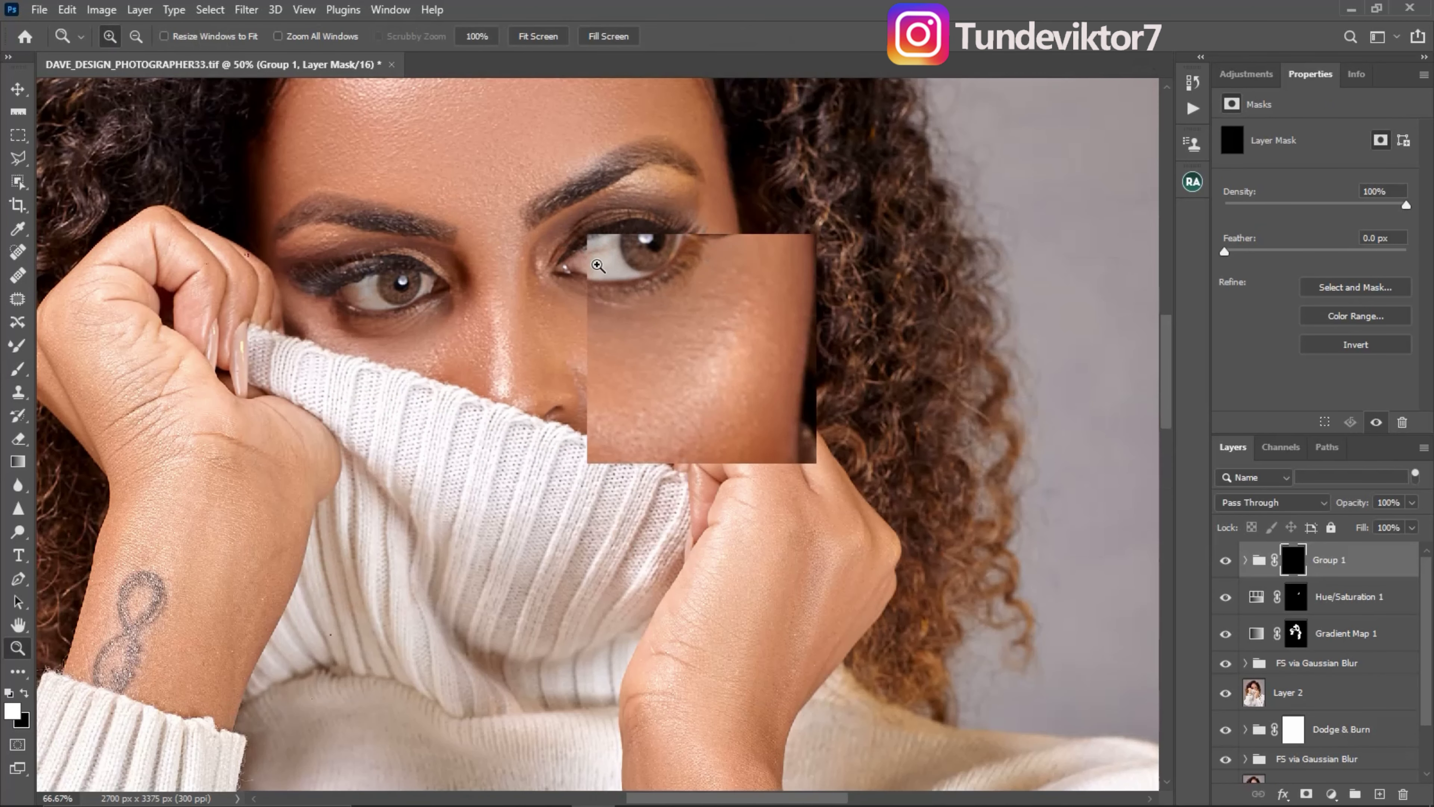
click(597, 265)
key(b)
key(bracketleft)
key(bracketleft)
key(bracketleft)
key(bracketleft)
key(bracketleft)
key(bracketleft)
key(bracketleft)
key(bracketleft)
key(bracketleft)
key(bracketleft)
key(bracketleft)
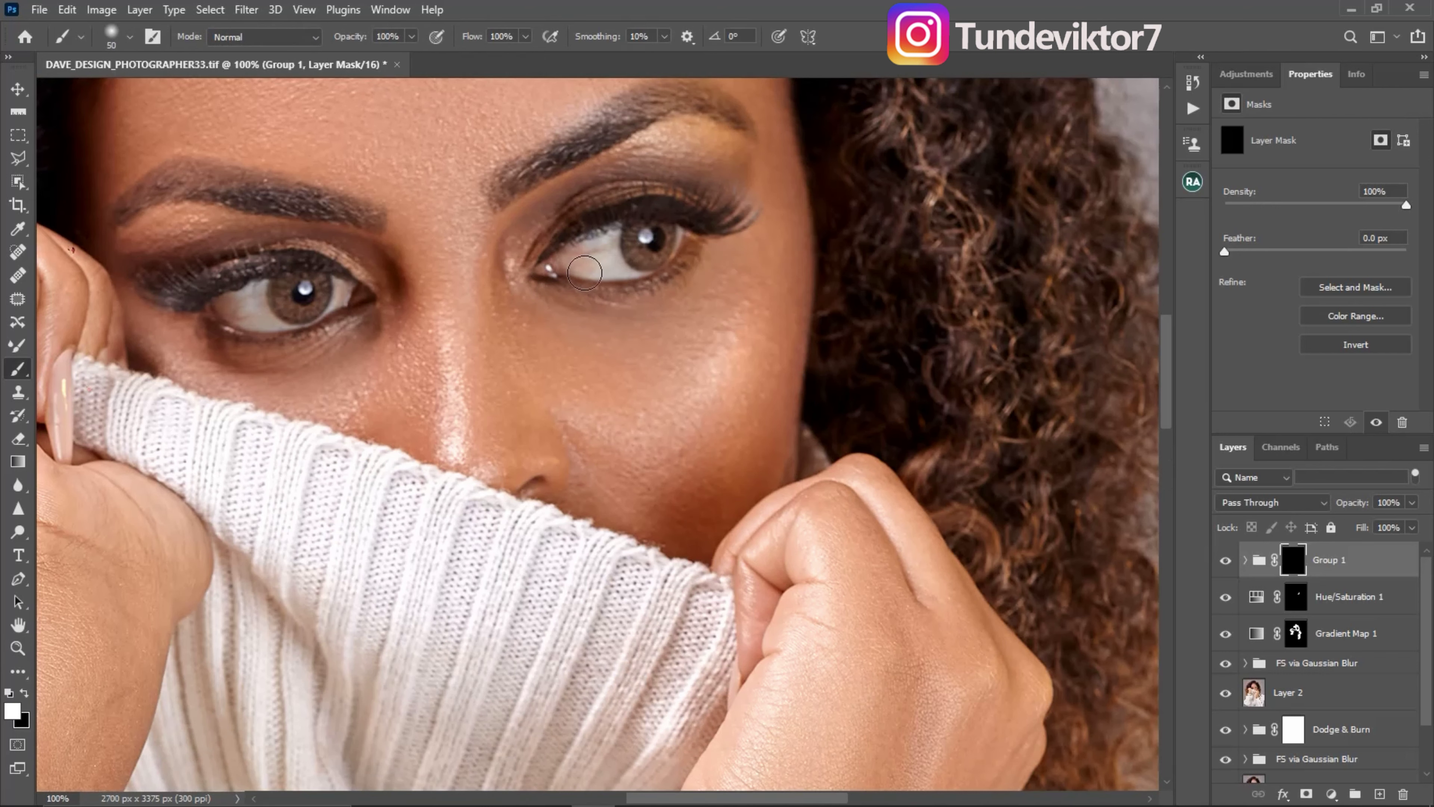
mouse_move(575, 257)
mouse_down()
mouse_move(599, 244)
mouse_move(615, 267)
mouse_move(576, 259)
mouse_up()
key(bracketleft)
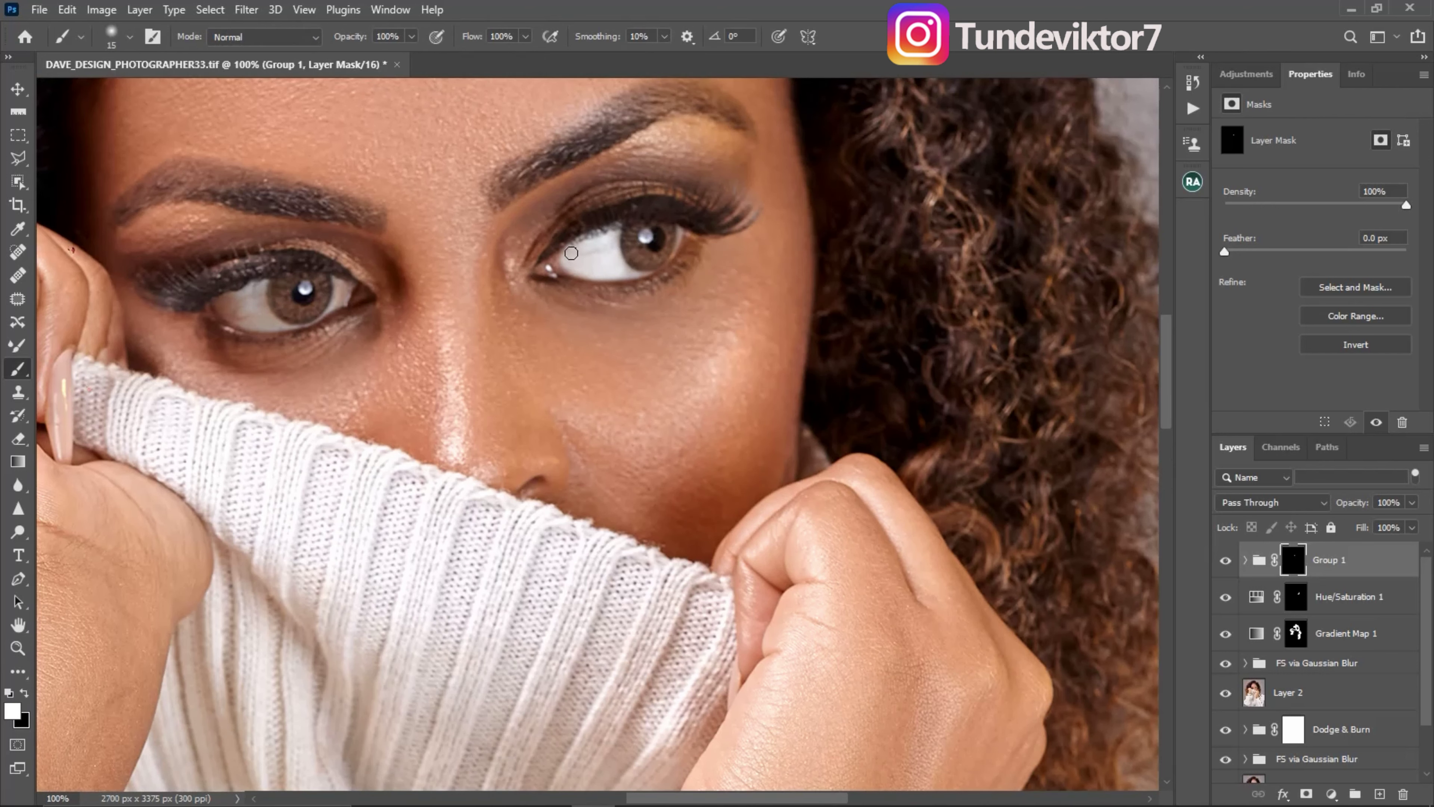
key(bracketleft)
mouse_move(249, 292)
mouse_down()
mouse_move(225, 310)
mouse_move(248, 316)
mouse_move(266, 285)
mouse_move(263, 310)
mouse_move(243, 317)
mouse_move(265, 327)
mouse_move(333, 288)
mouse_move(331, 308)
mouse_up()
key(bracketleft)
key(bracketleft)
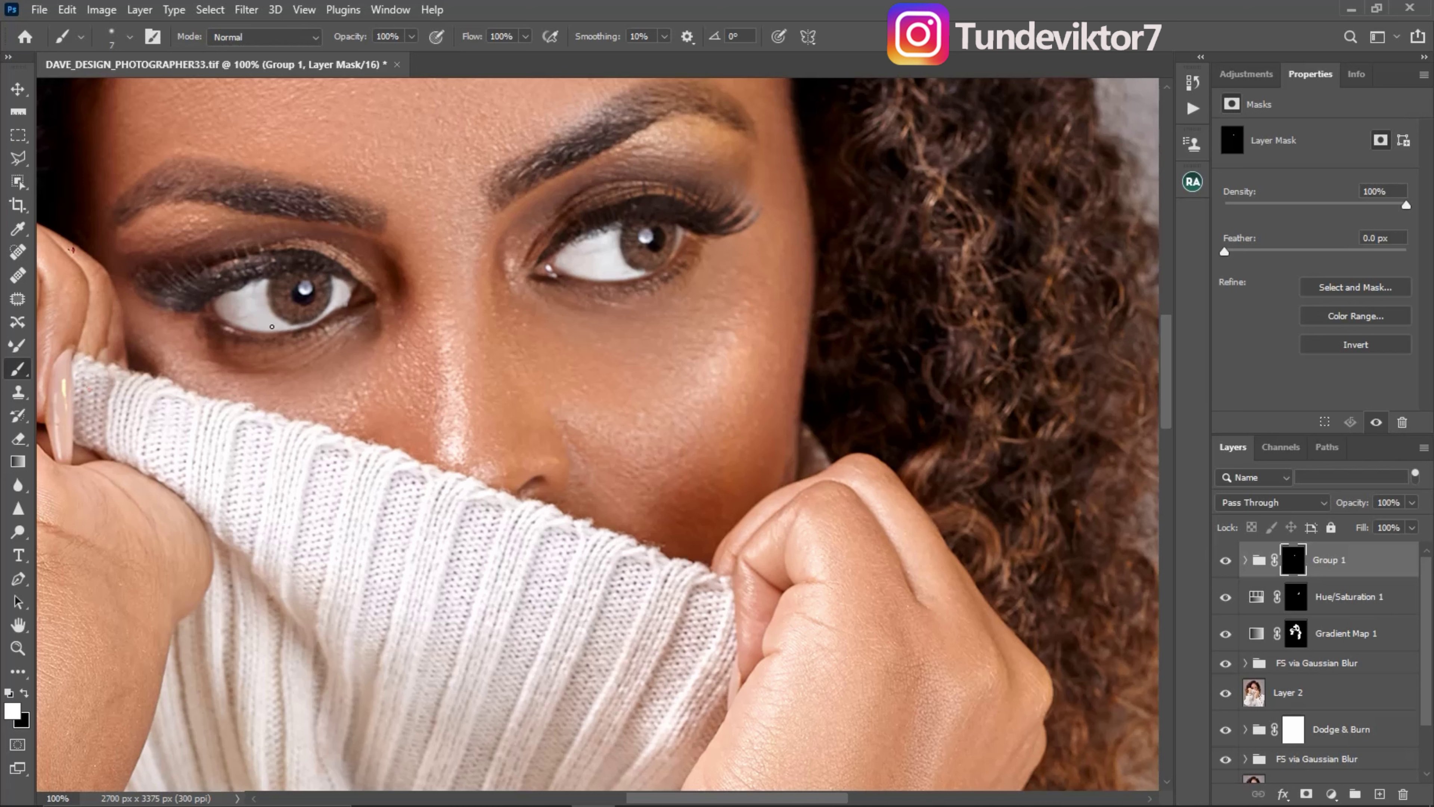
Toggle the eye-whitening group's visibility to compare, and lower its opacity to 71%
click(1227, 559)
click(1228, 559)
click(1411, 527)
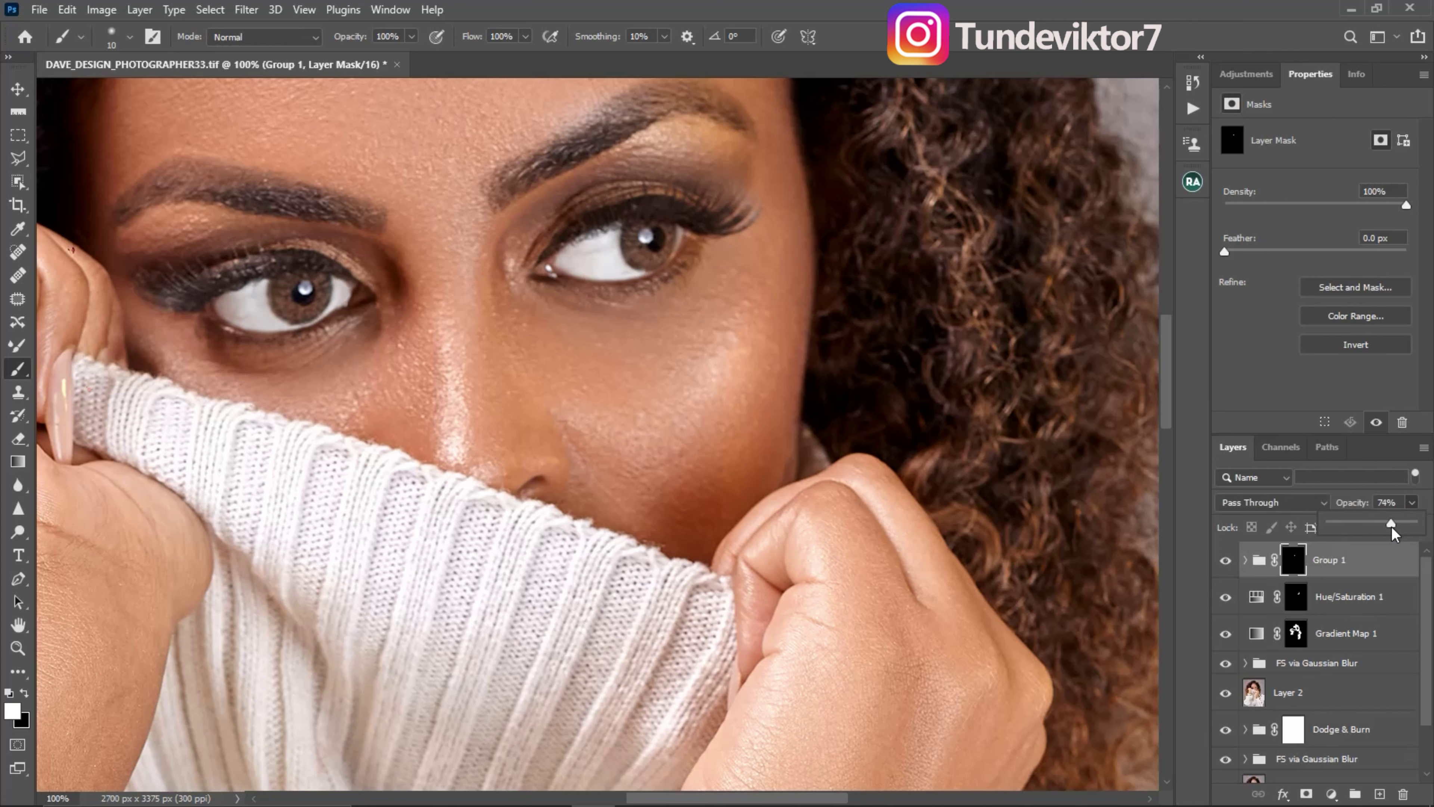
Add a Brightness/Contrast adjustment layer with brightness 47 and contrast 29
click(1246, 72)
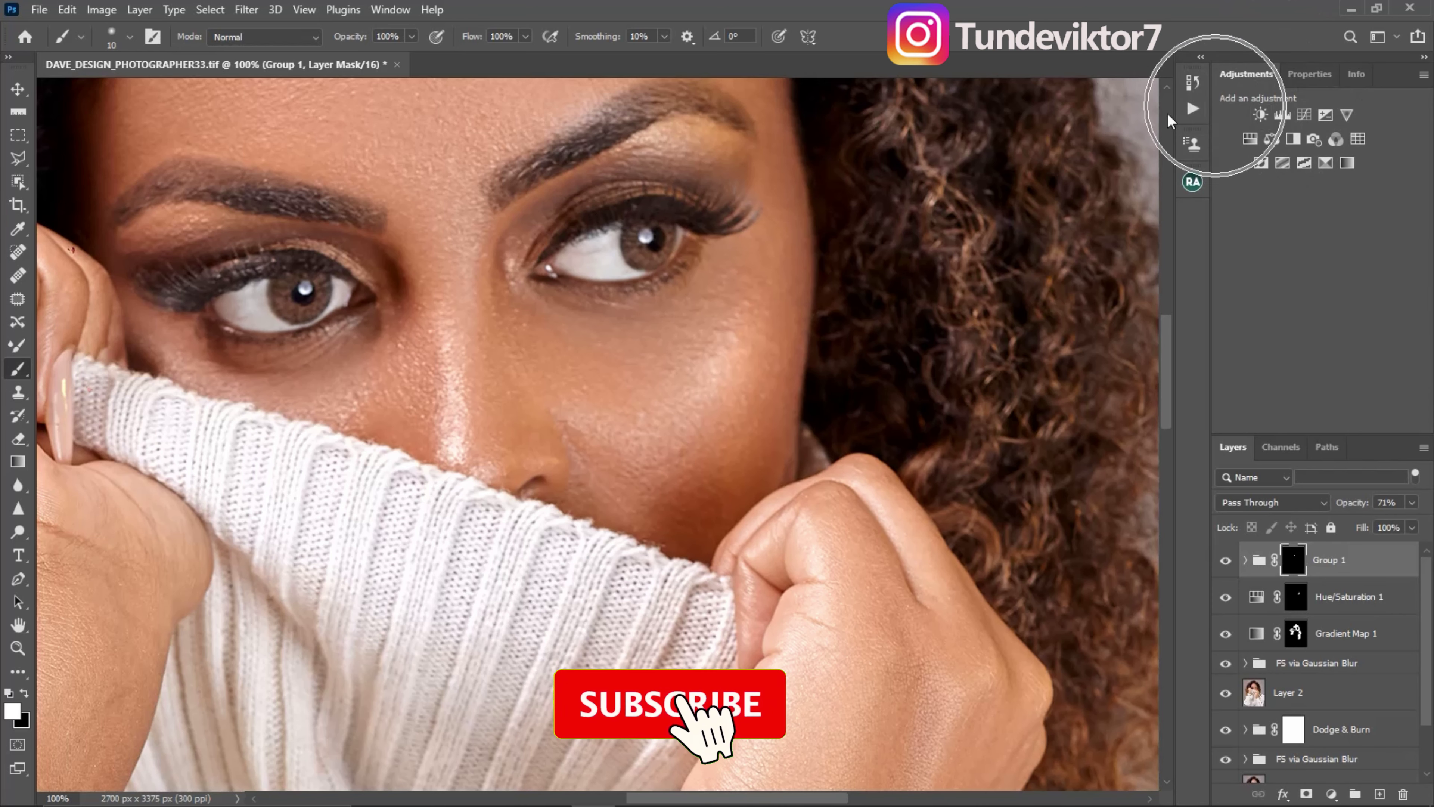
click(1259, 115)
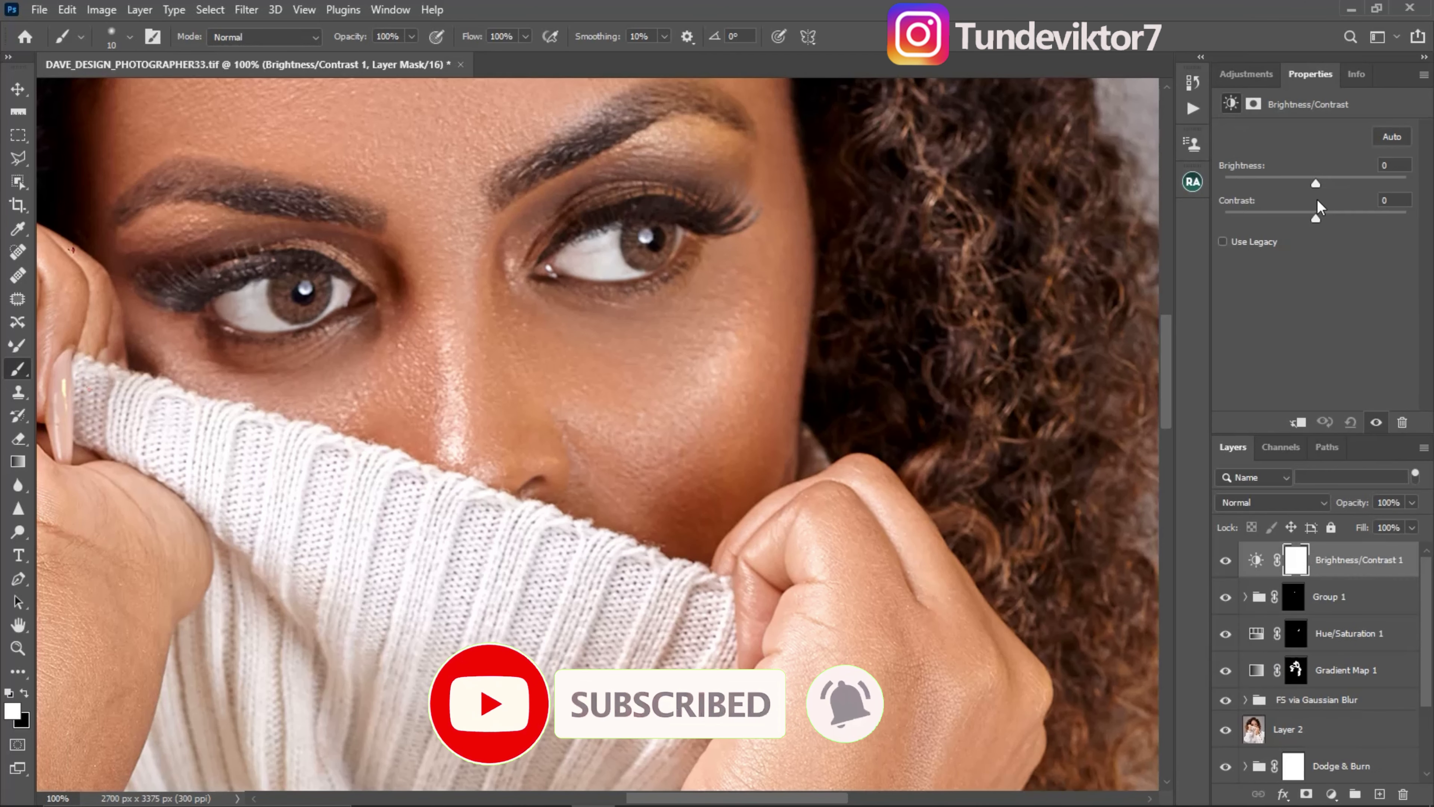
drag(1315, 183, 1341, 221)
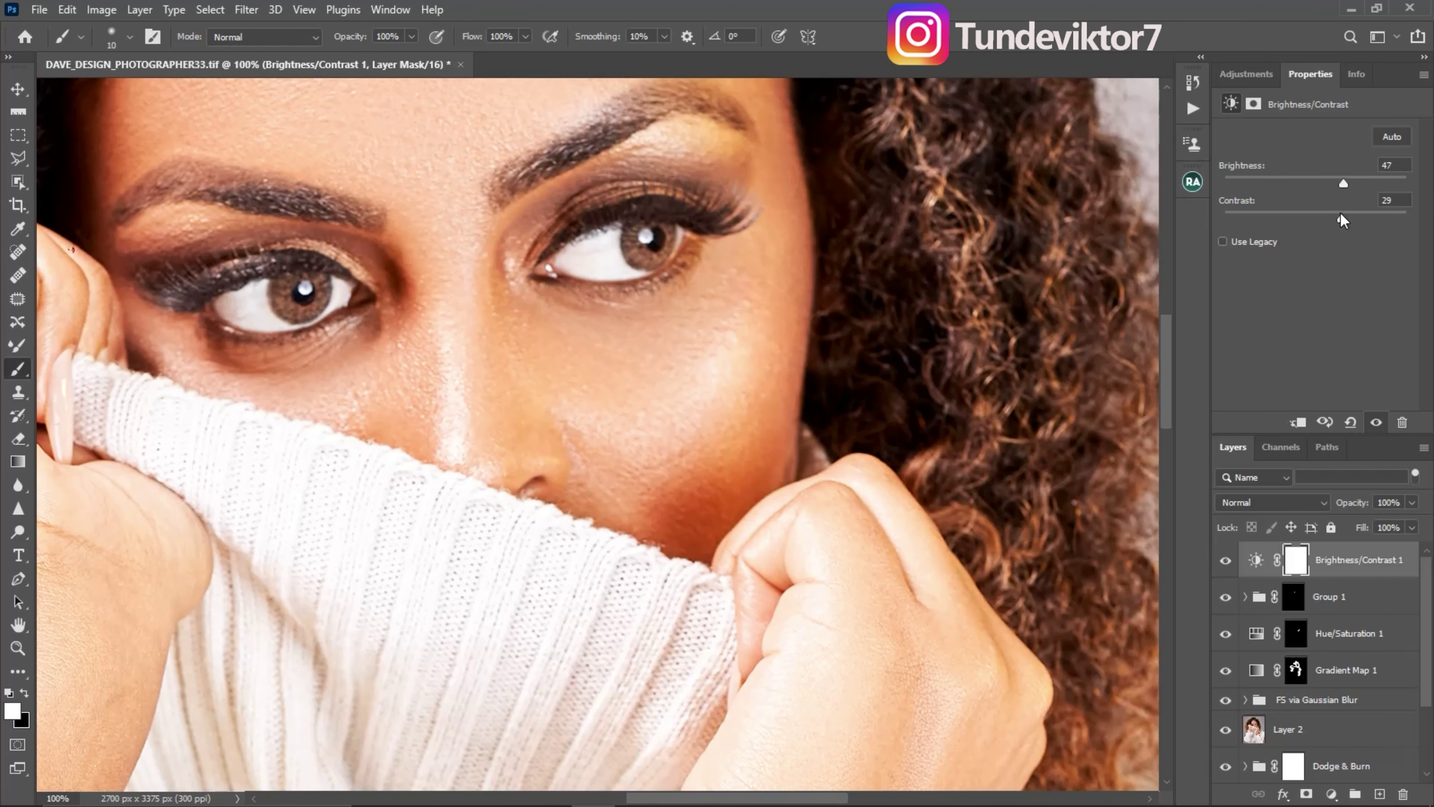
Invert the Brightness/Contrast mask to black and paint white over both irises with a small brush
key(ctrl+i)
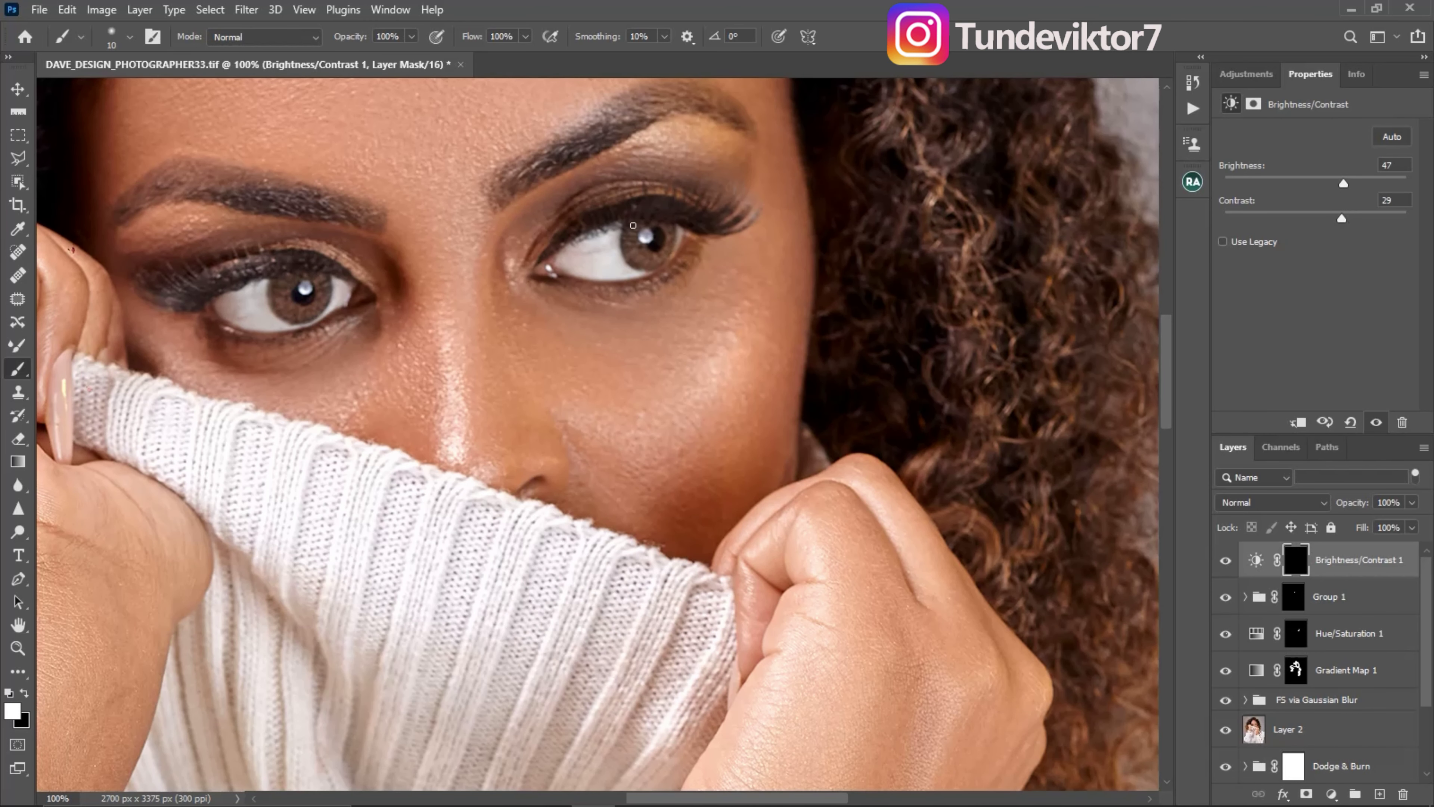
key(bracketright)
mouse_move(636, 223)
mouse_down()
mouse_move(644, 257)
mouse_move(650, 225)
mouse_move(644, 260)
mouse_up()
key(bracketleft)
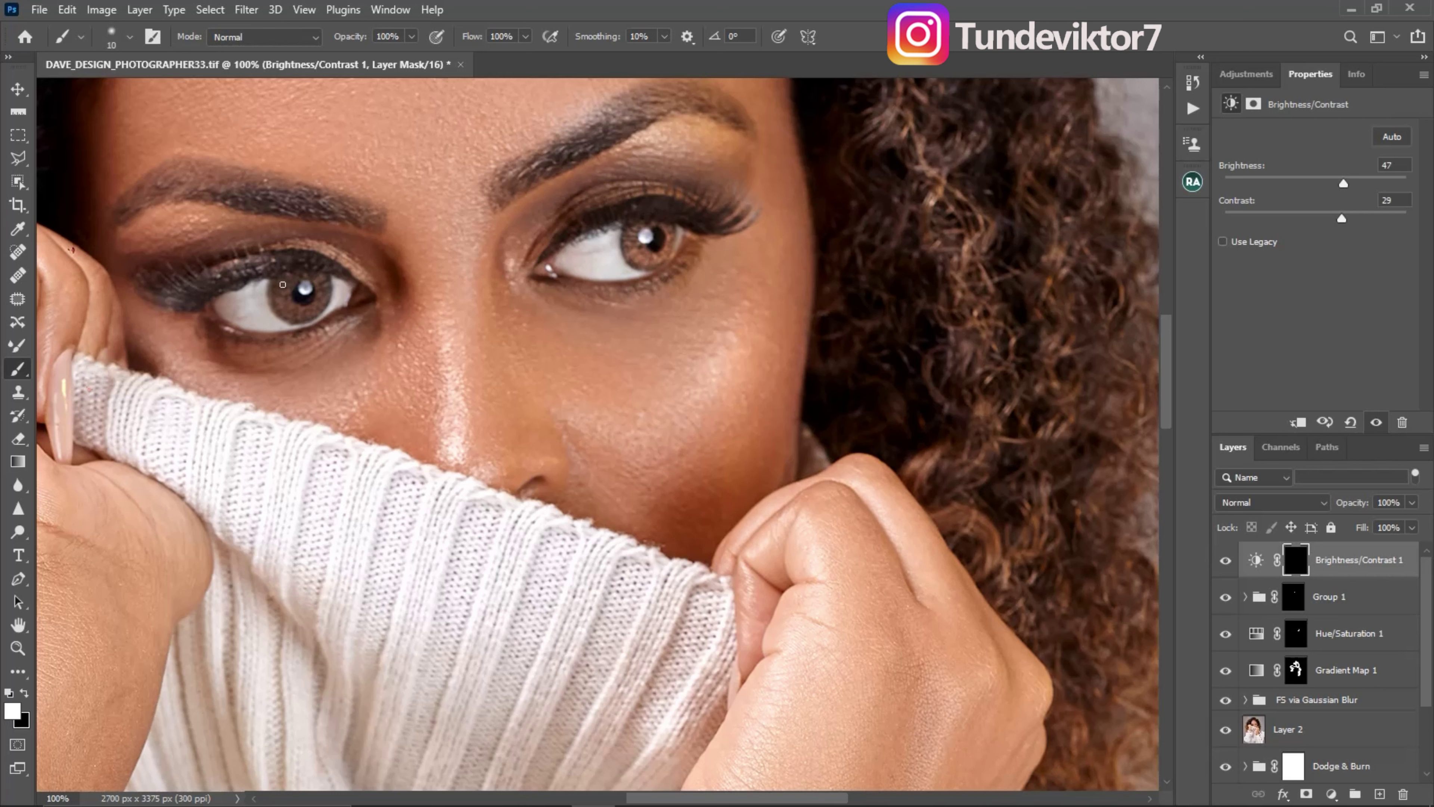
mouse_move(286, 288)
mouse_down()
mouse_move(284, 310)
mouse_move(320, 279)
mouse_move(305, 310)
mouse_up()
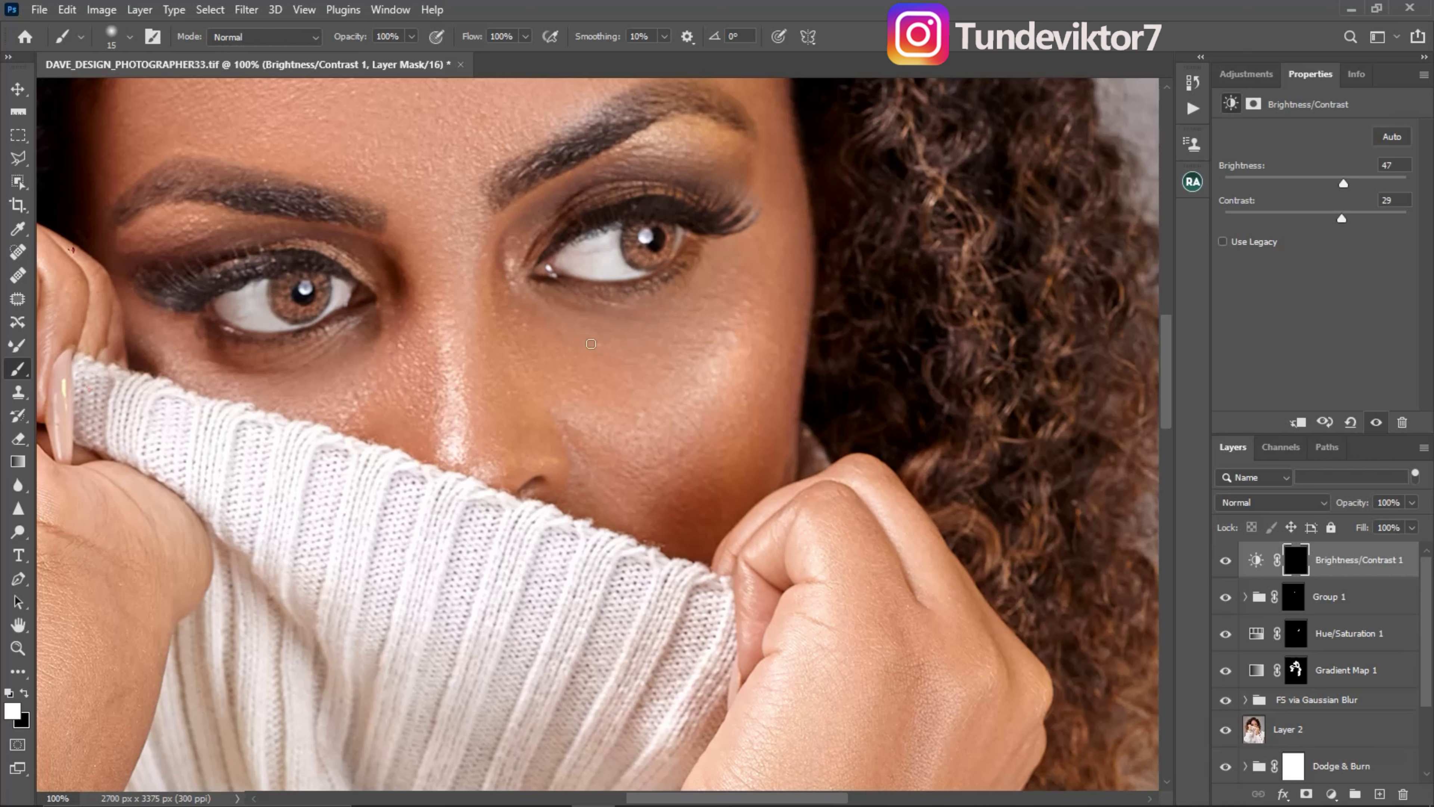
Toggle the Brightness/Contrast layer's visibility and examine the brightened irises in the whole portrait
click(1225, 560)
click(1225, 561)
key(z)
alt+click(599, 347)
alt+click(599, 348)
alt+click(600, 350)
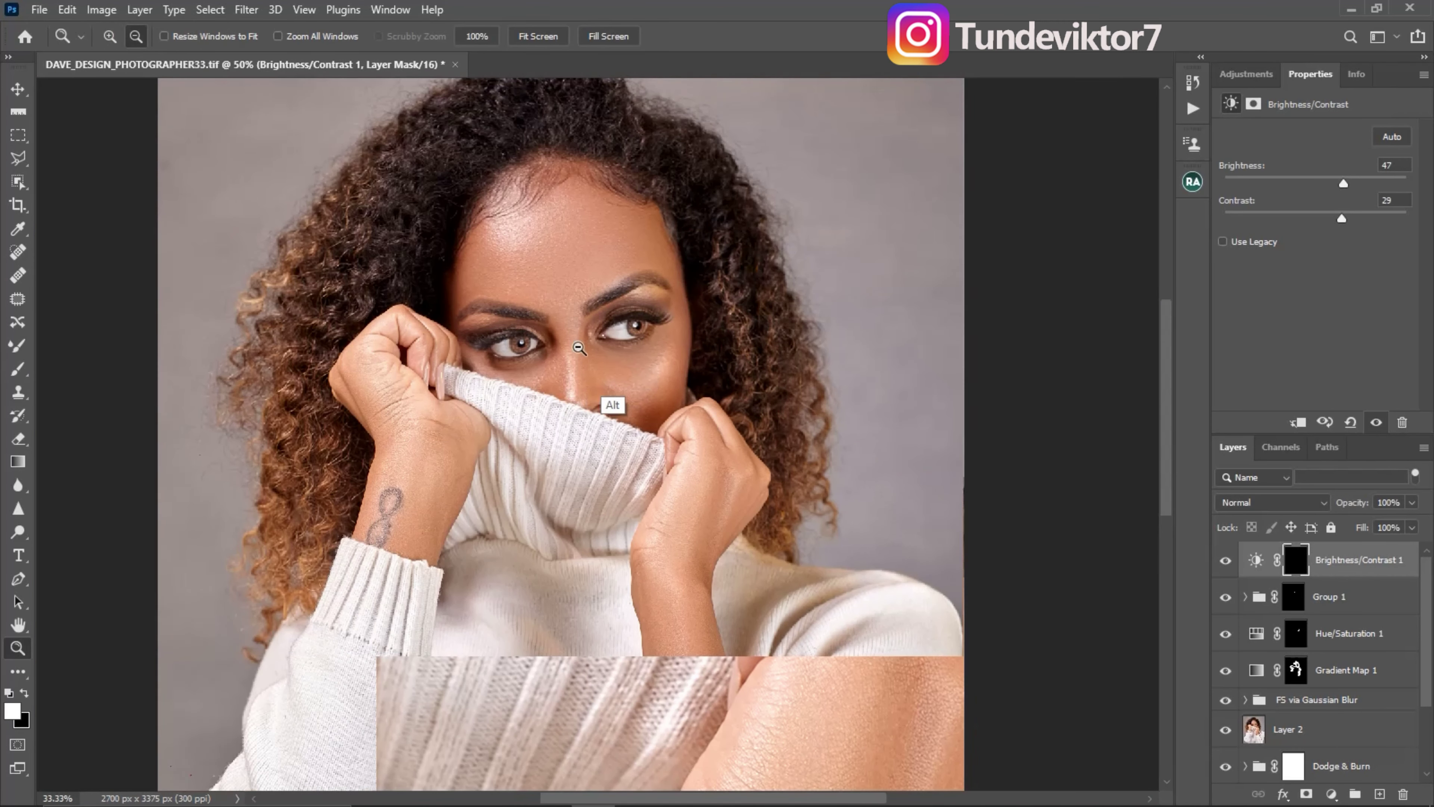
alt+click(600, 353)
key(b)
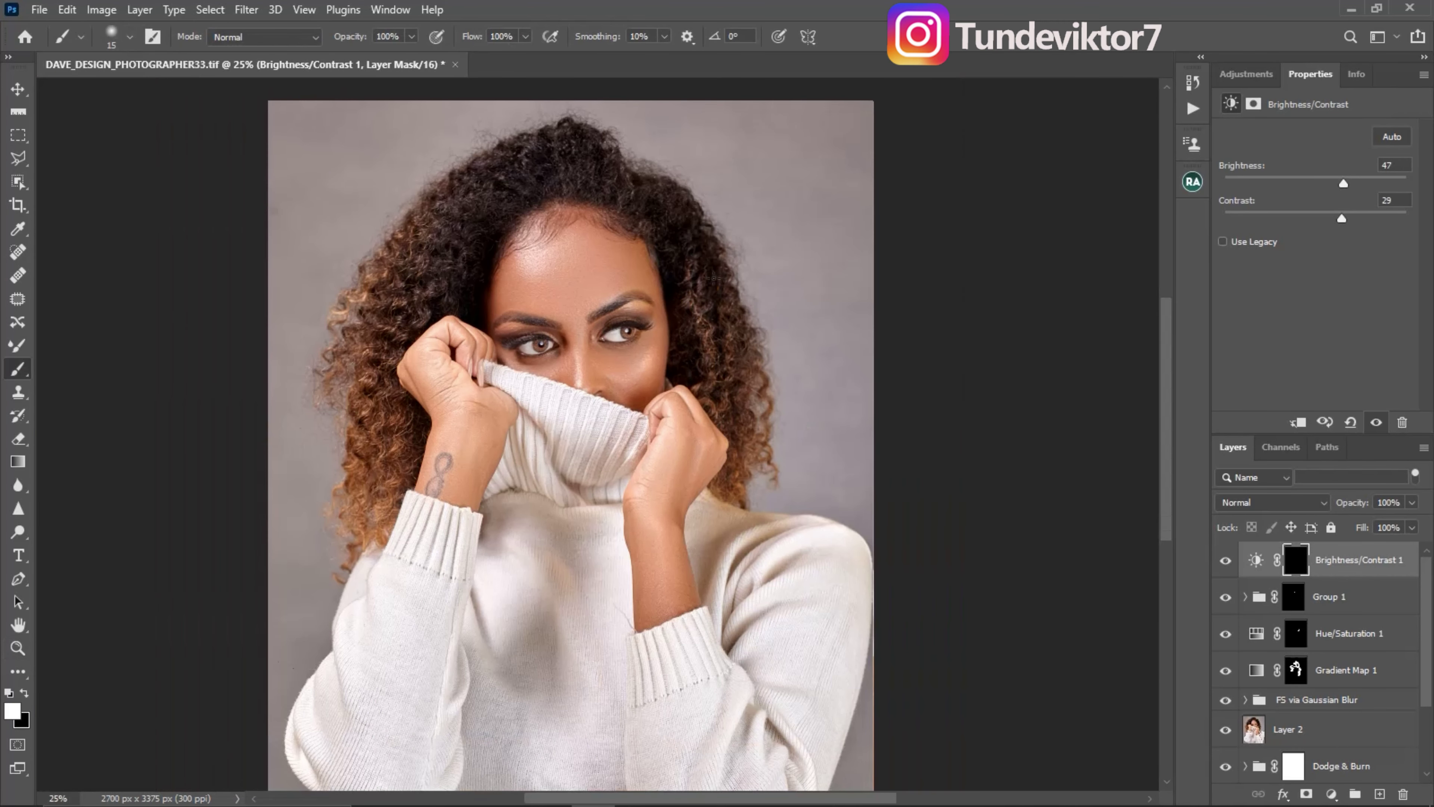
Lower the Brightness/Contrast layer's opacity to 73% and check the eyes within the full portrait
click(1411, 503)
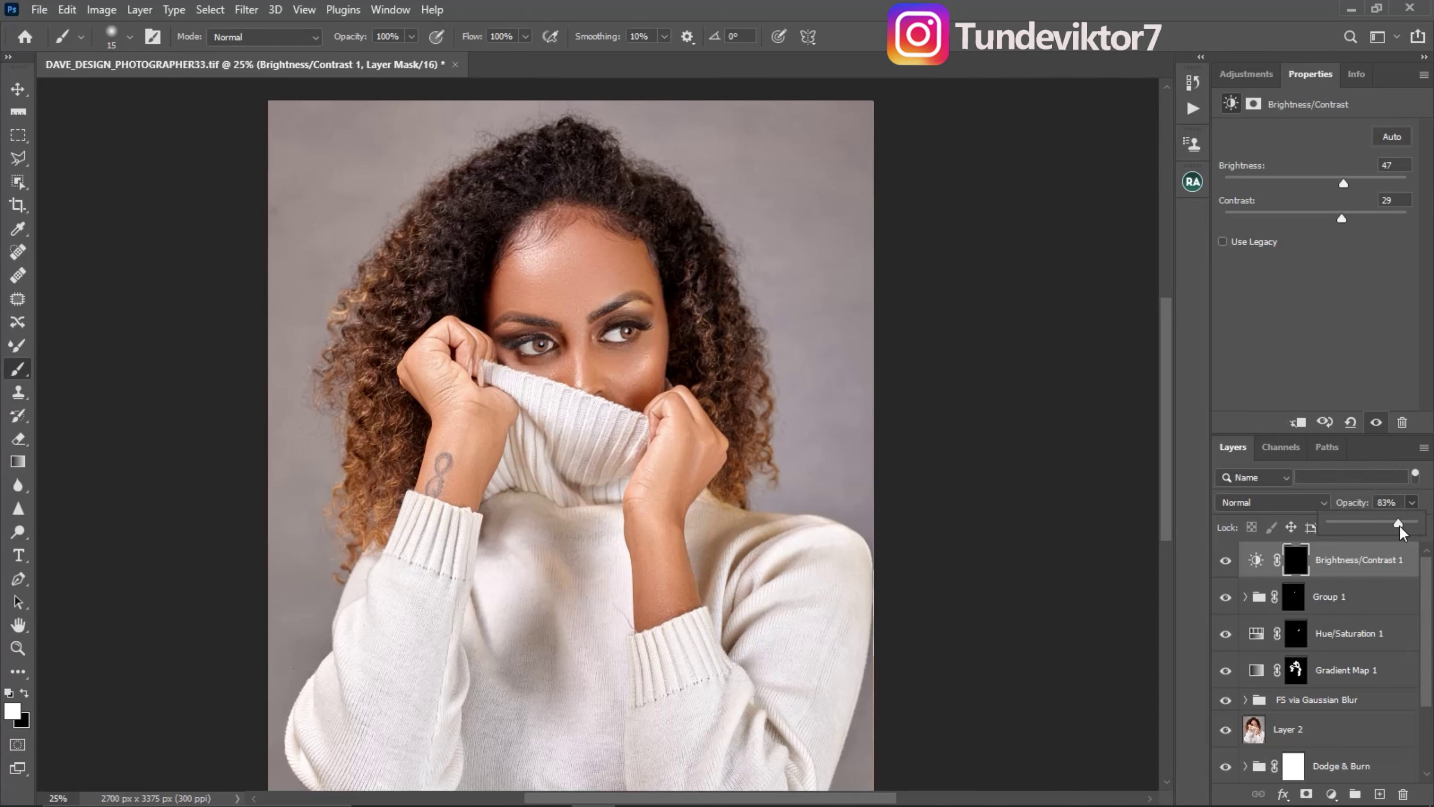
key(z)
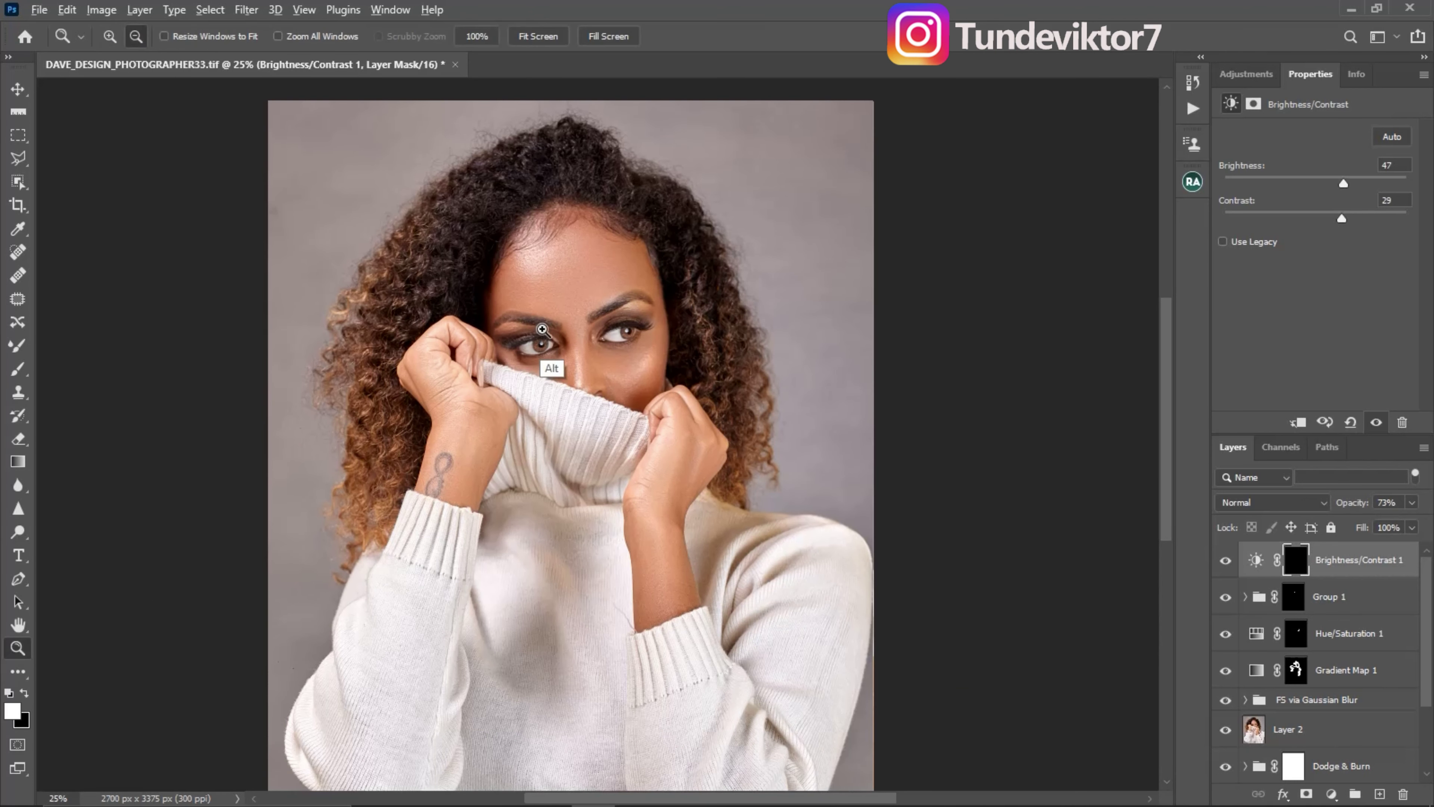
alt+click(547, 369)
drag(633, 388, 627, 356)
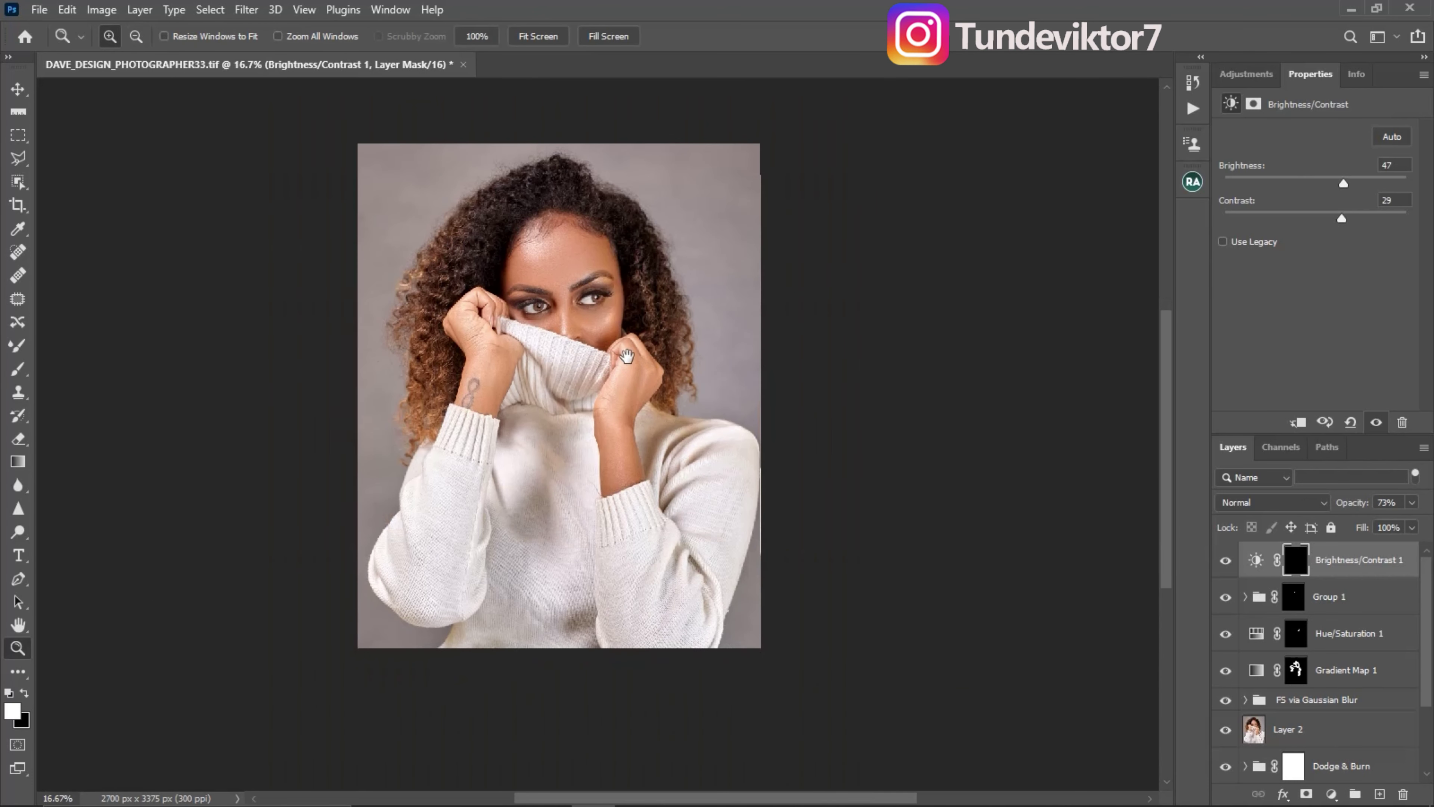
click(603, 282)
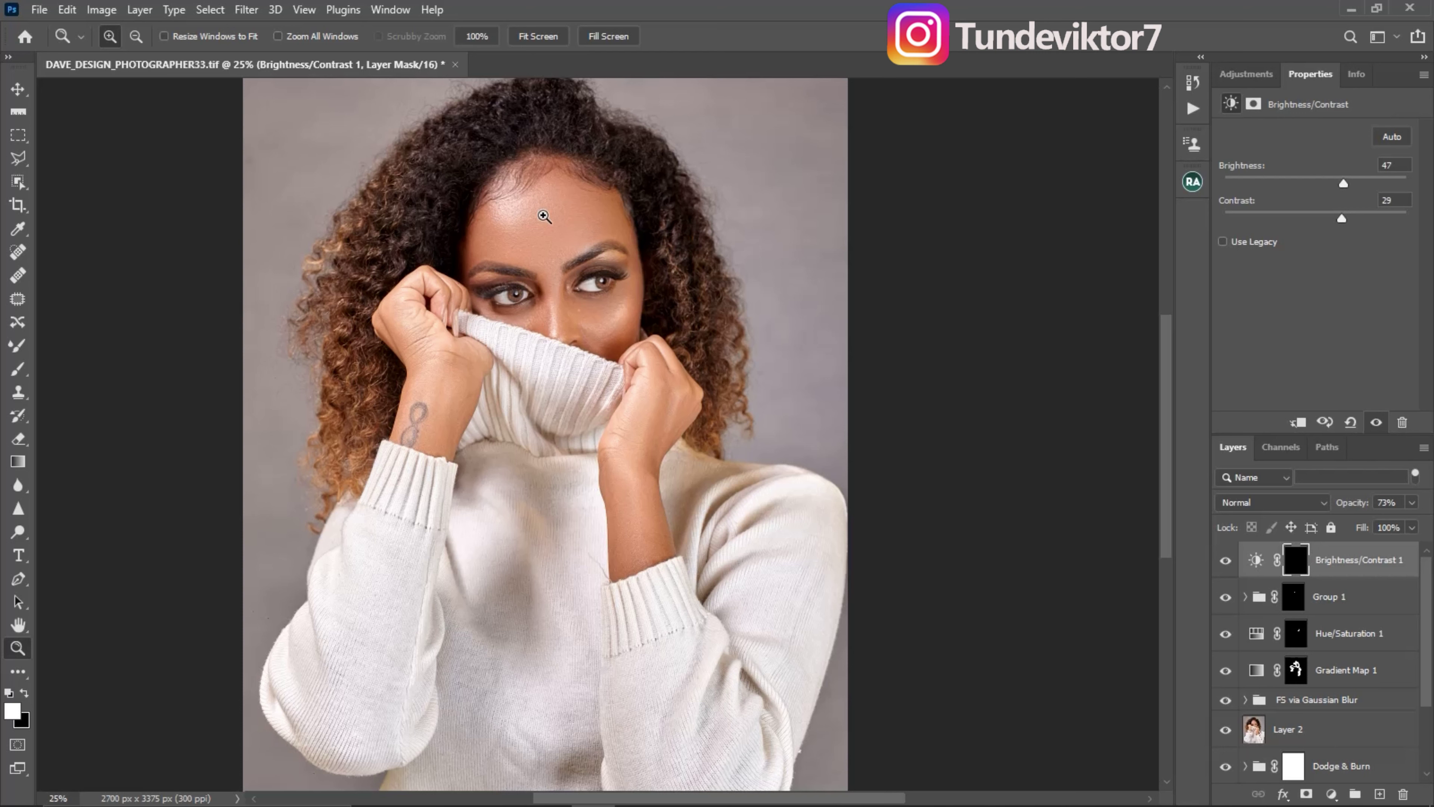
Add a Color Balance adjustment layer and shift the shadows slightly towards cyan and blue
click(1232, 79)
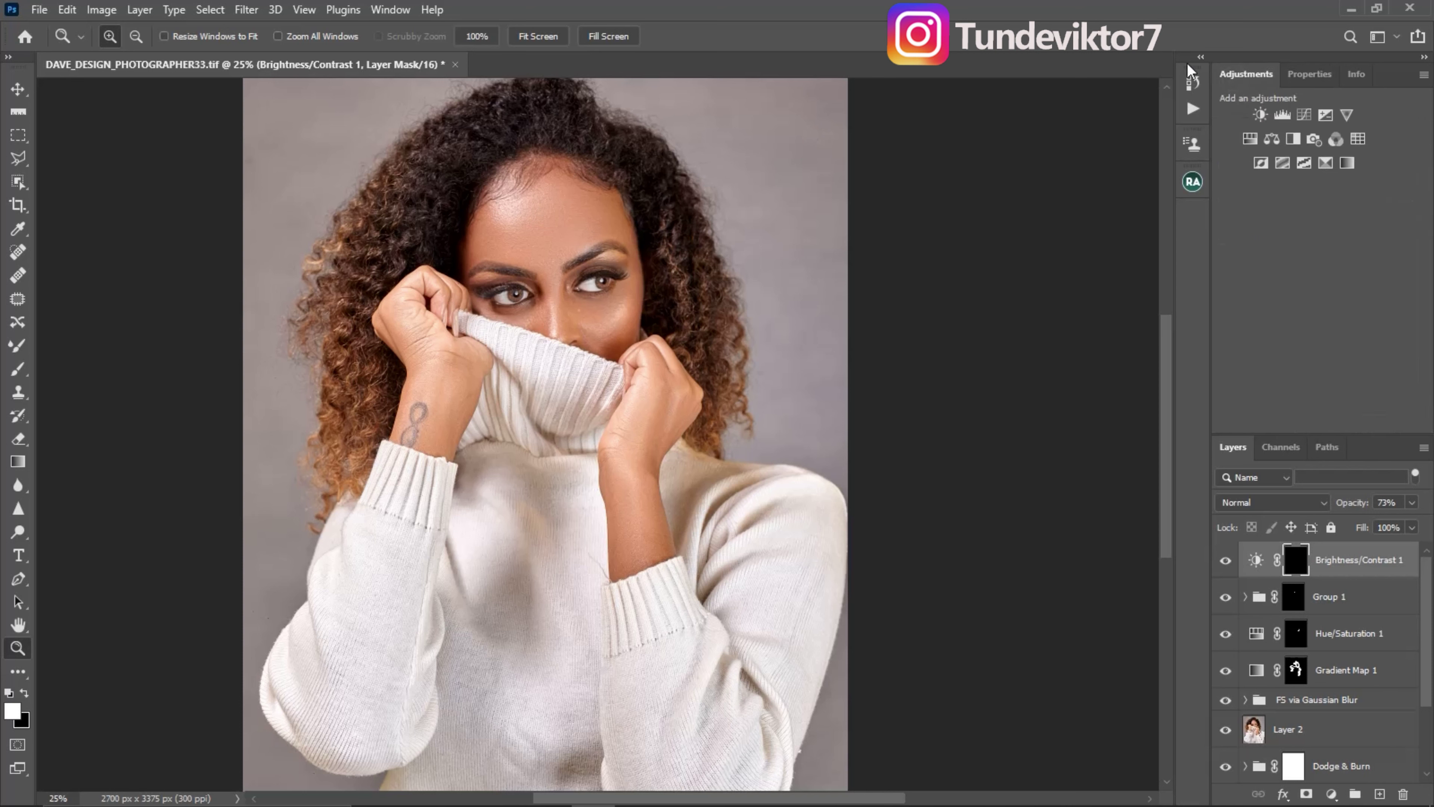
click(1272, 138)
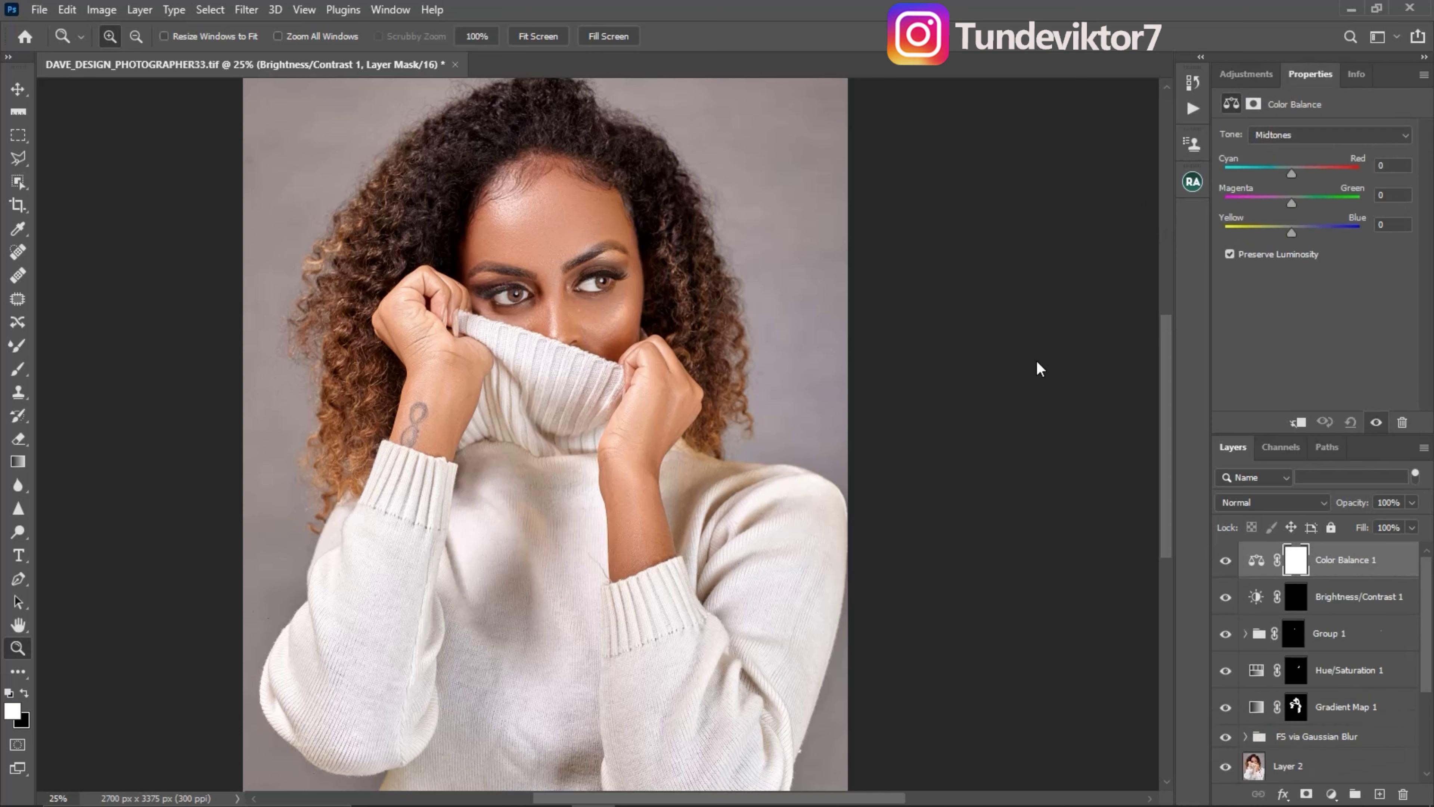
click(1300, 137)
click(1309, 129)
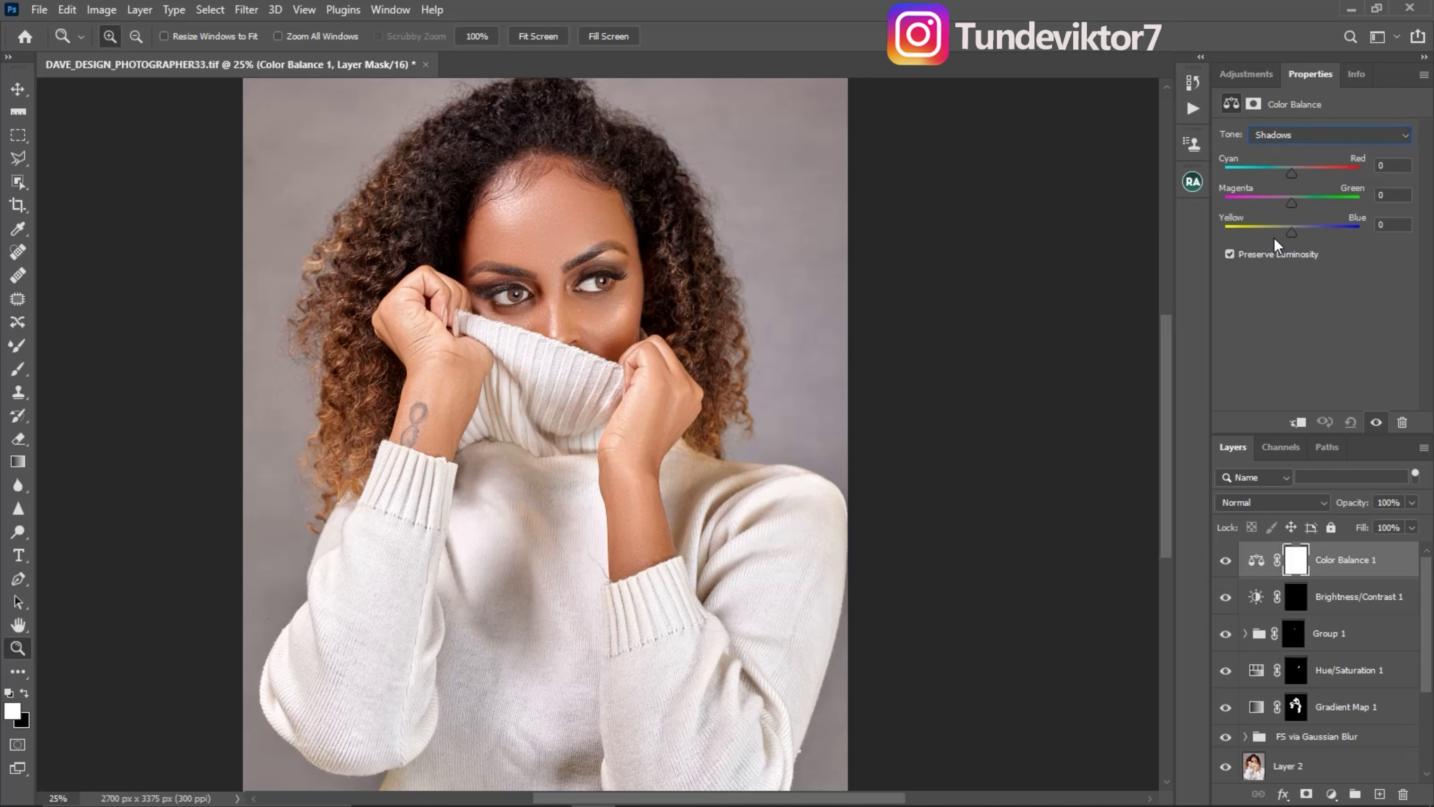
drag(1291, 173, 1289, 173)
click(1293, 231)
click(1291, 231)
drag(1289, 238, 1296, 233)
Set the Color Balance highlights to Cyan/Red +3 and Yellow/Blue -4, and compare the portrait with and without the layer
click(1289, 138)
click(1284, 167)
drag(1292, 174, 1294, 173)
drag(1293, 233, 1290, 235)
click(1225, 561)
click(1225, 560)
click(1226, 562)
click(1225, 561)
Add a Levels adjustment layer with black input 9 and white input 241, and compare the portrait with and without it
click(1245, 77)
click(1286, 116)
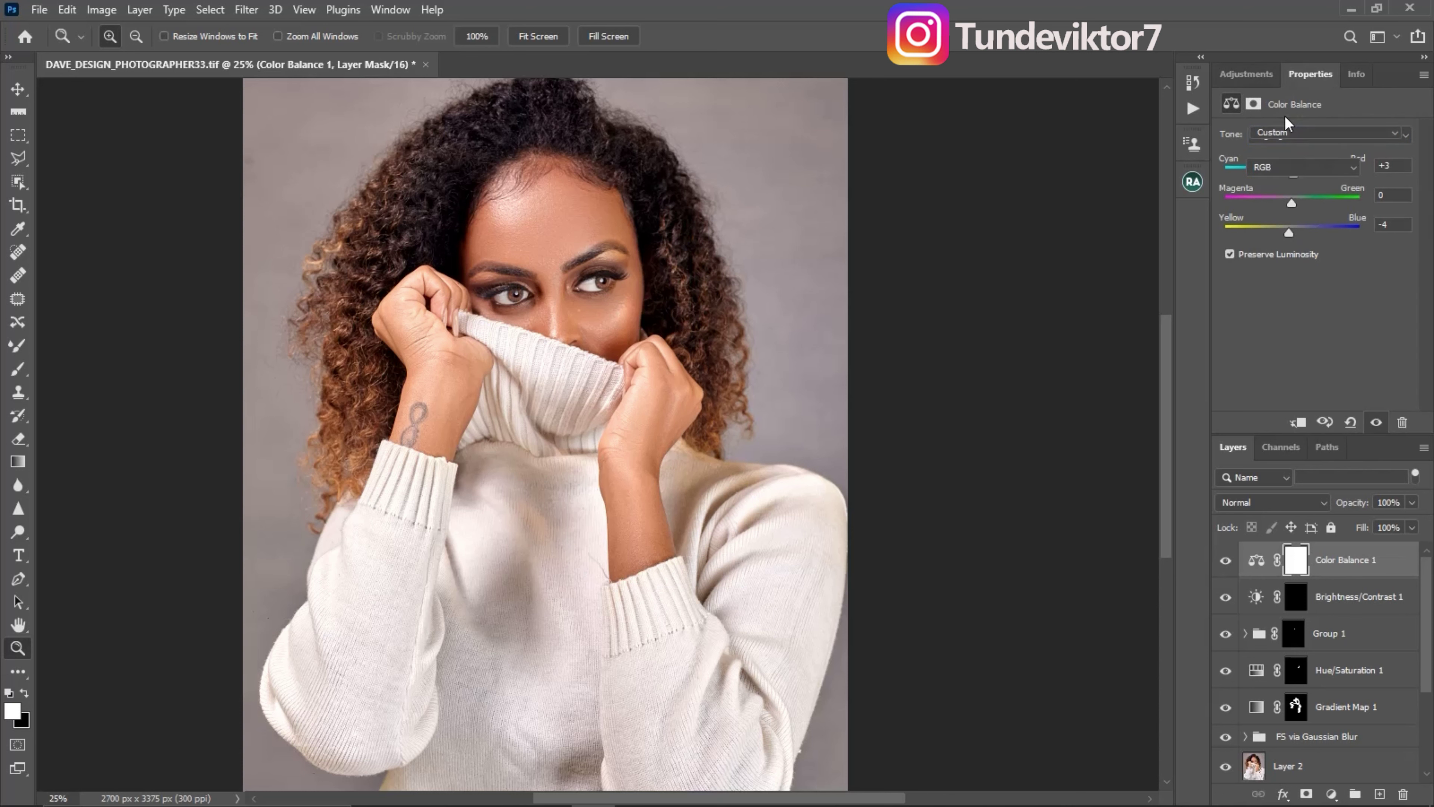
drag(1249, 263, 1253, 265)
drag(1408, 263, 1400, 263)
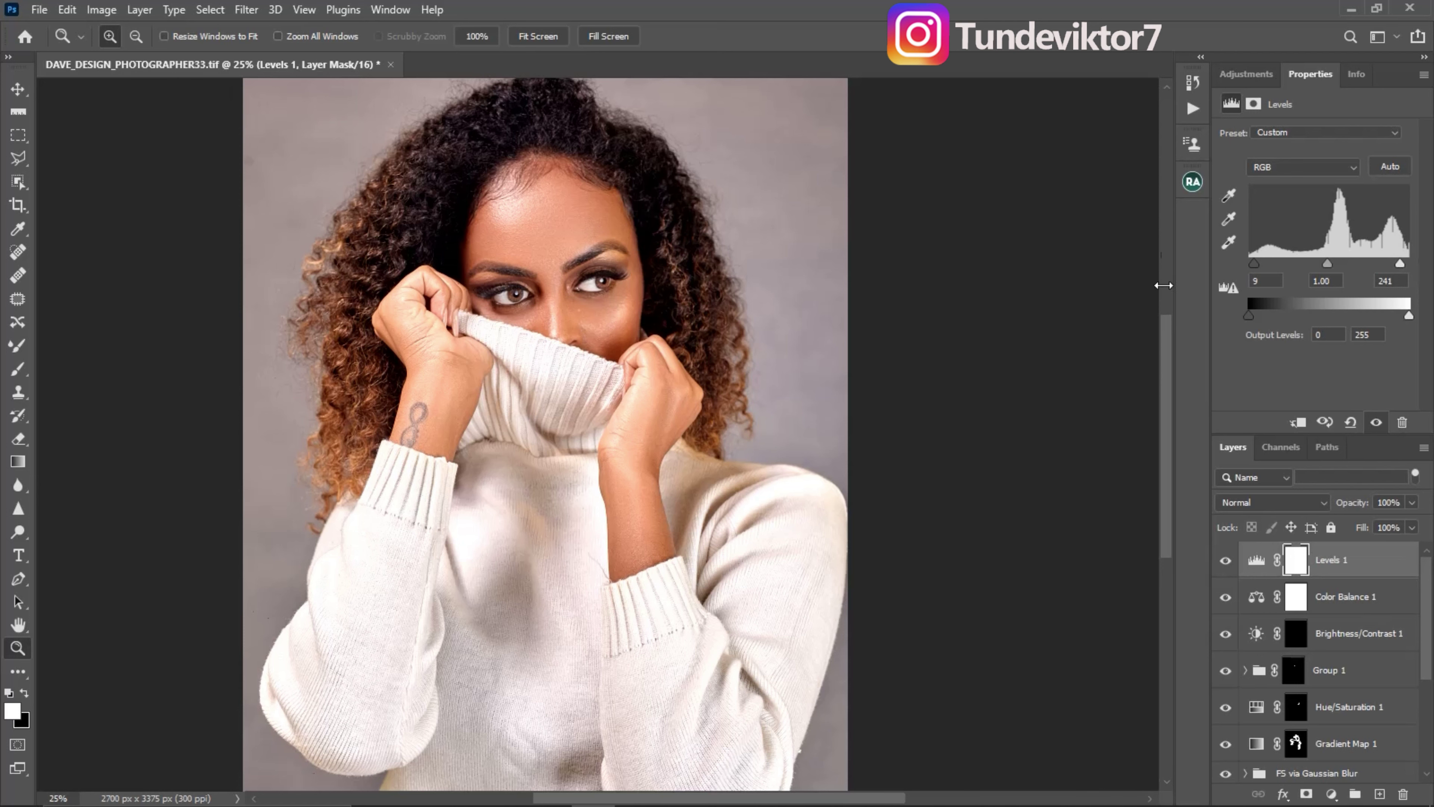
click(1227, 564)
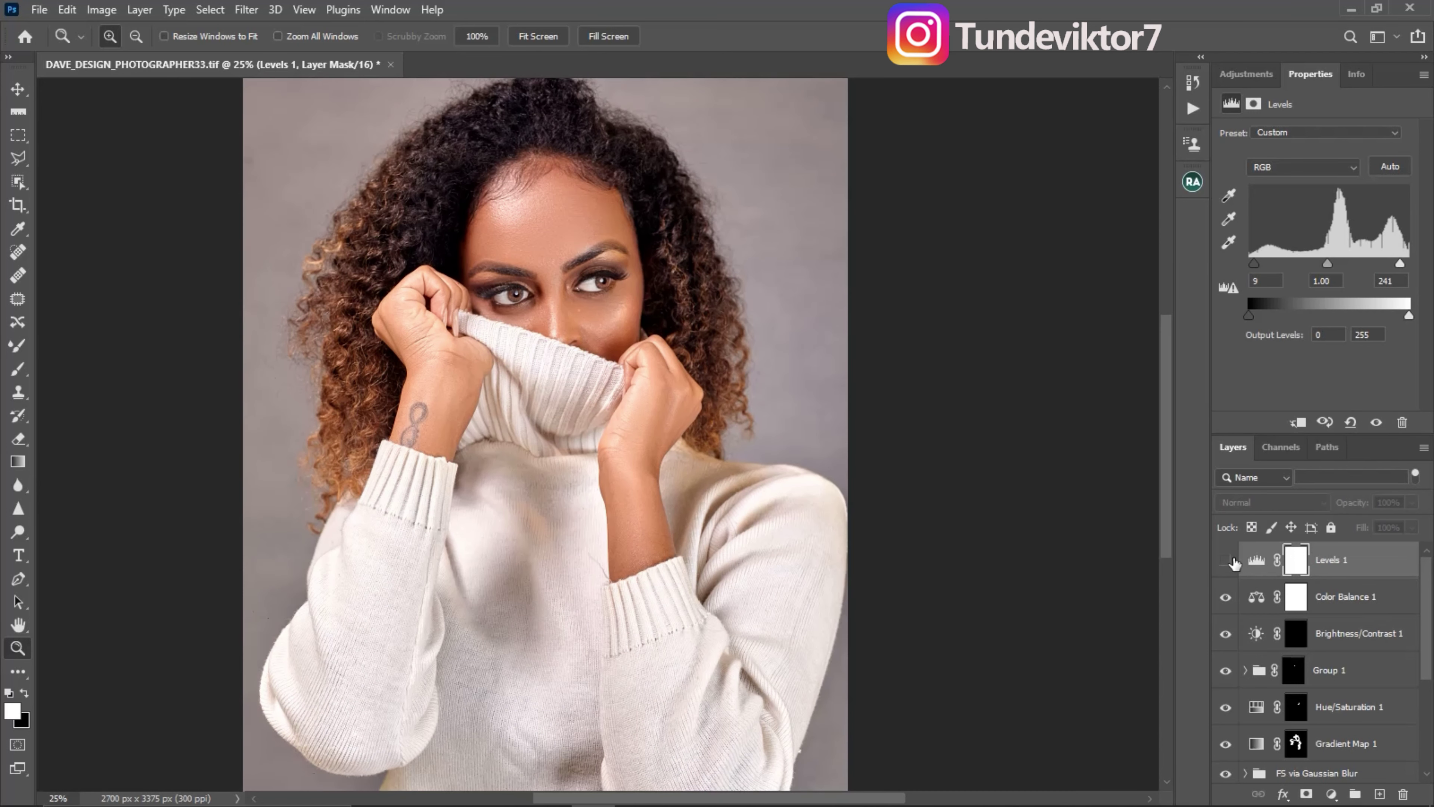
click(1226, 564)
click(1233, 564)
click(1231, 562)
alt+click(558, 332)
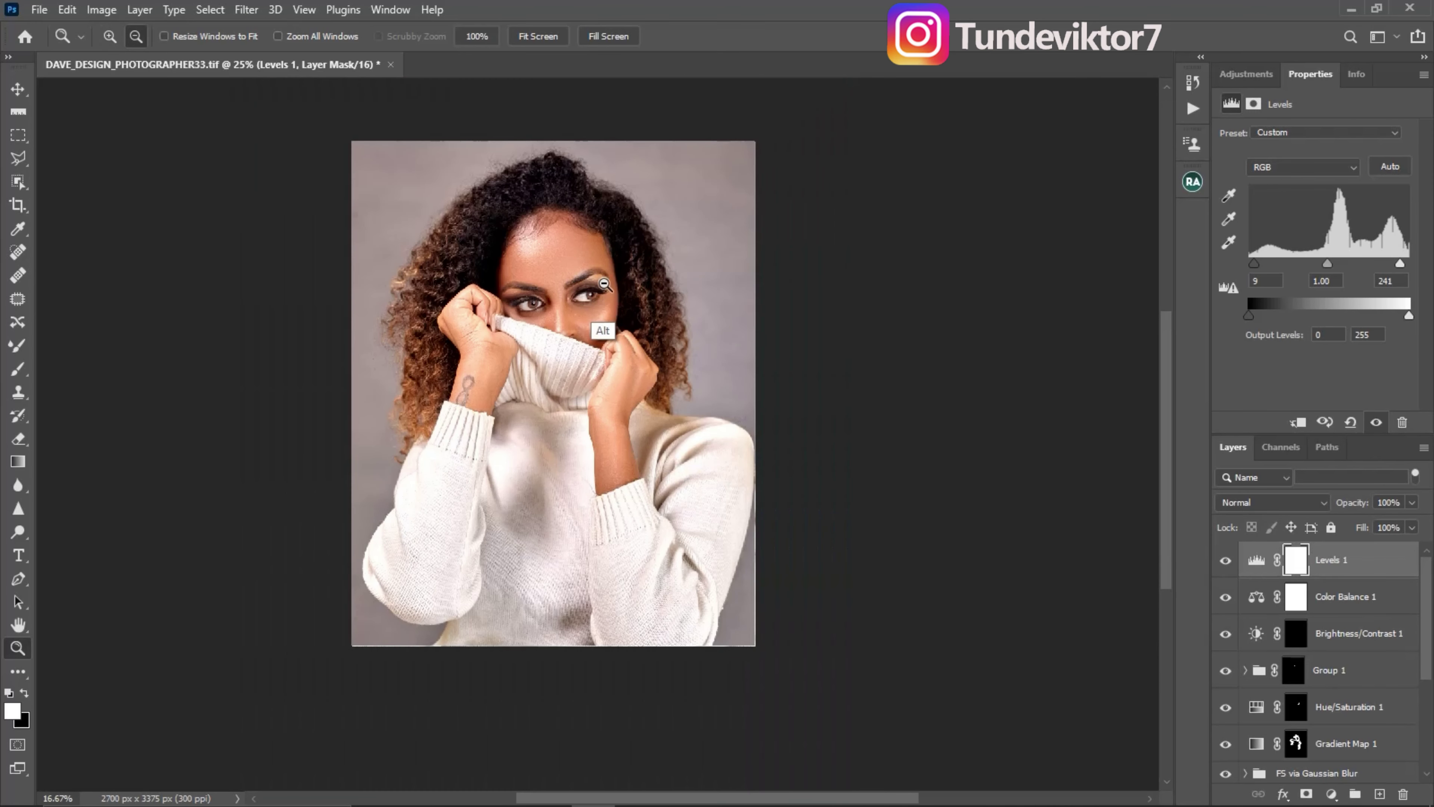
click(571, 329)
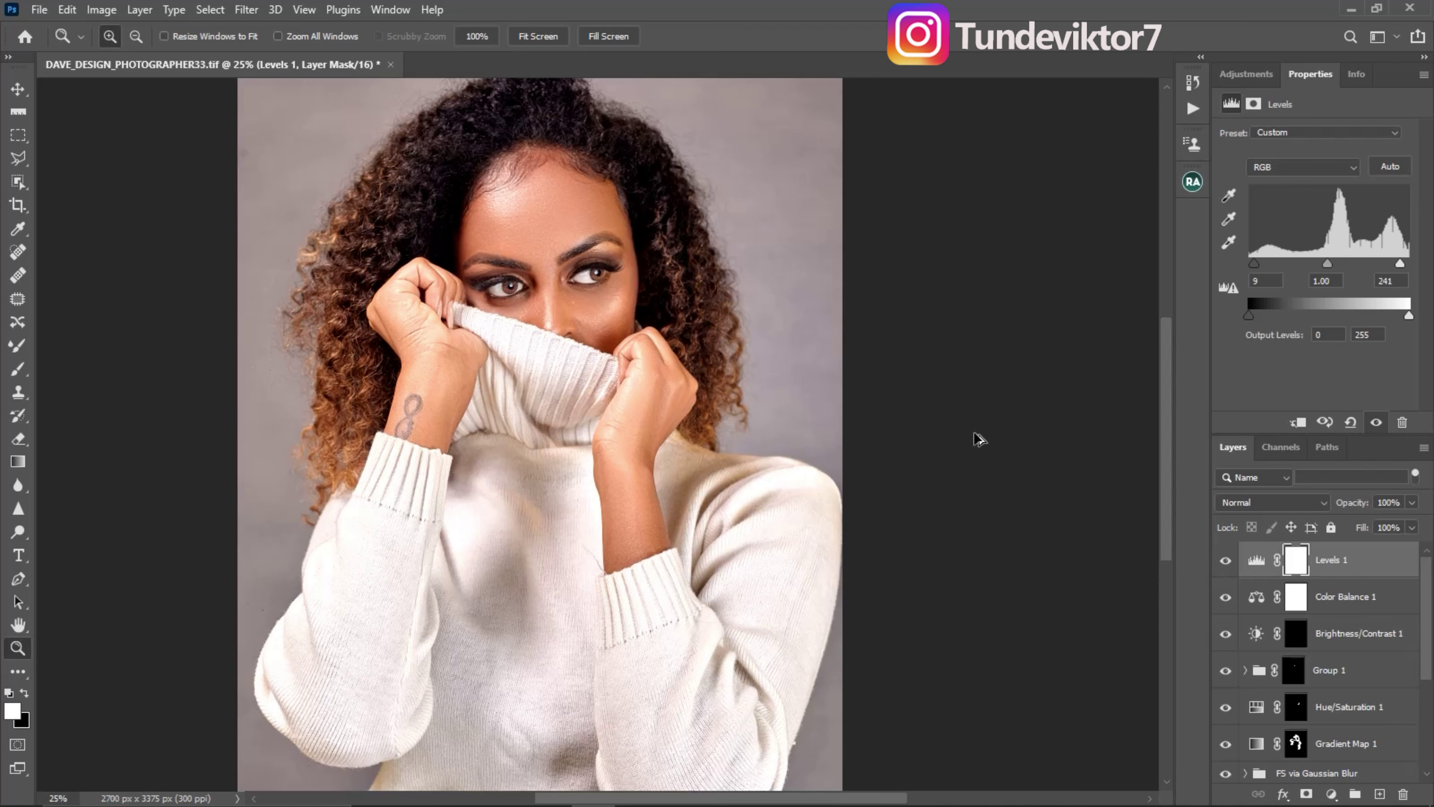
Stamp all visible layers onto a new top layer and mask it to the woman using an Object Selection
key(ctrl+shift+alt+e)
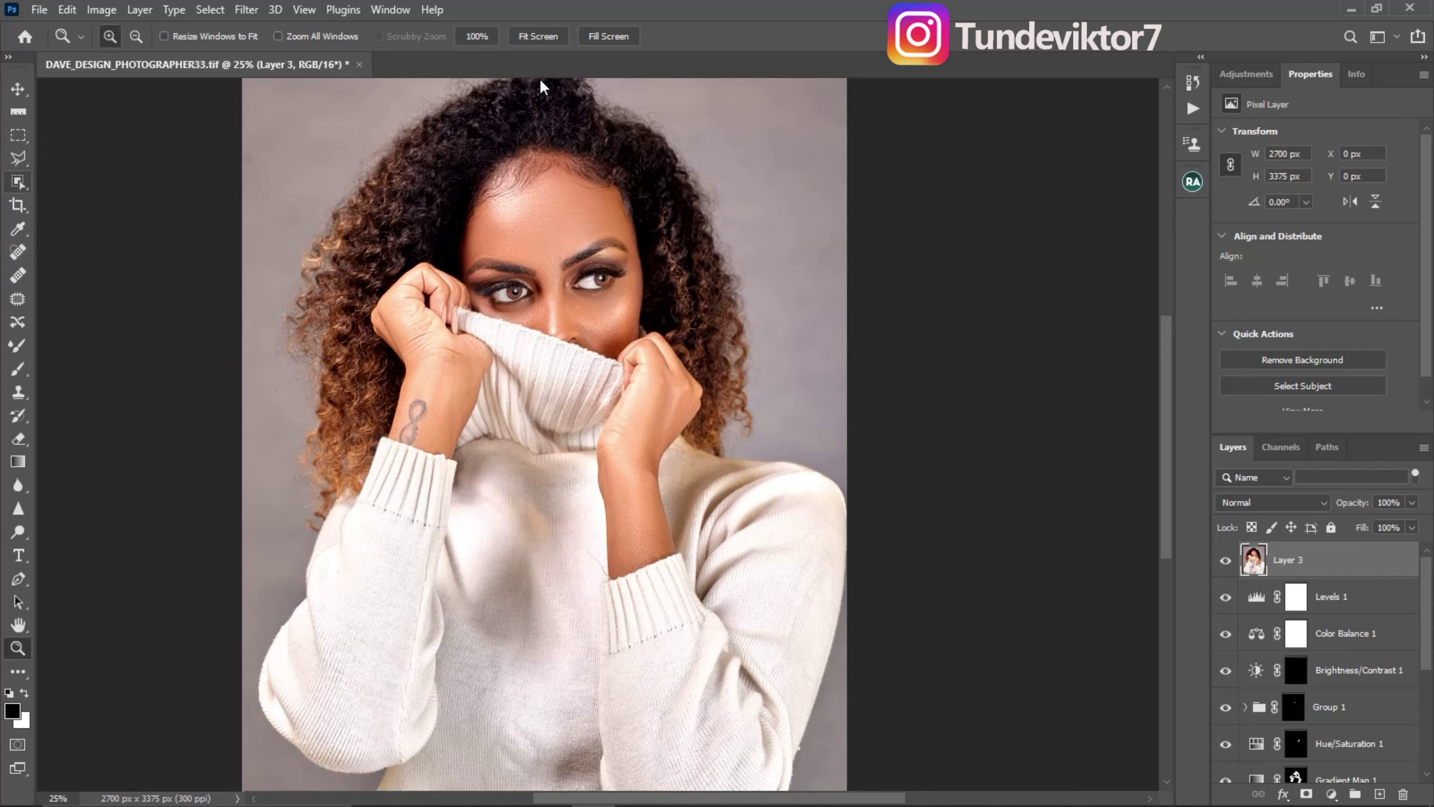
key(w)
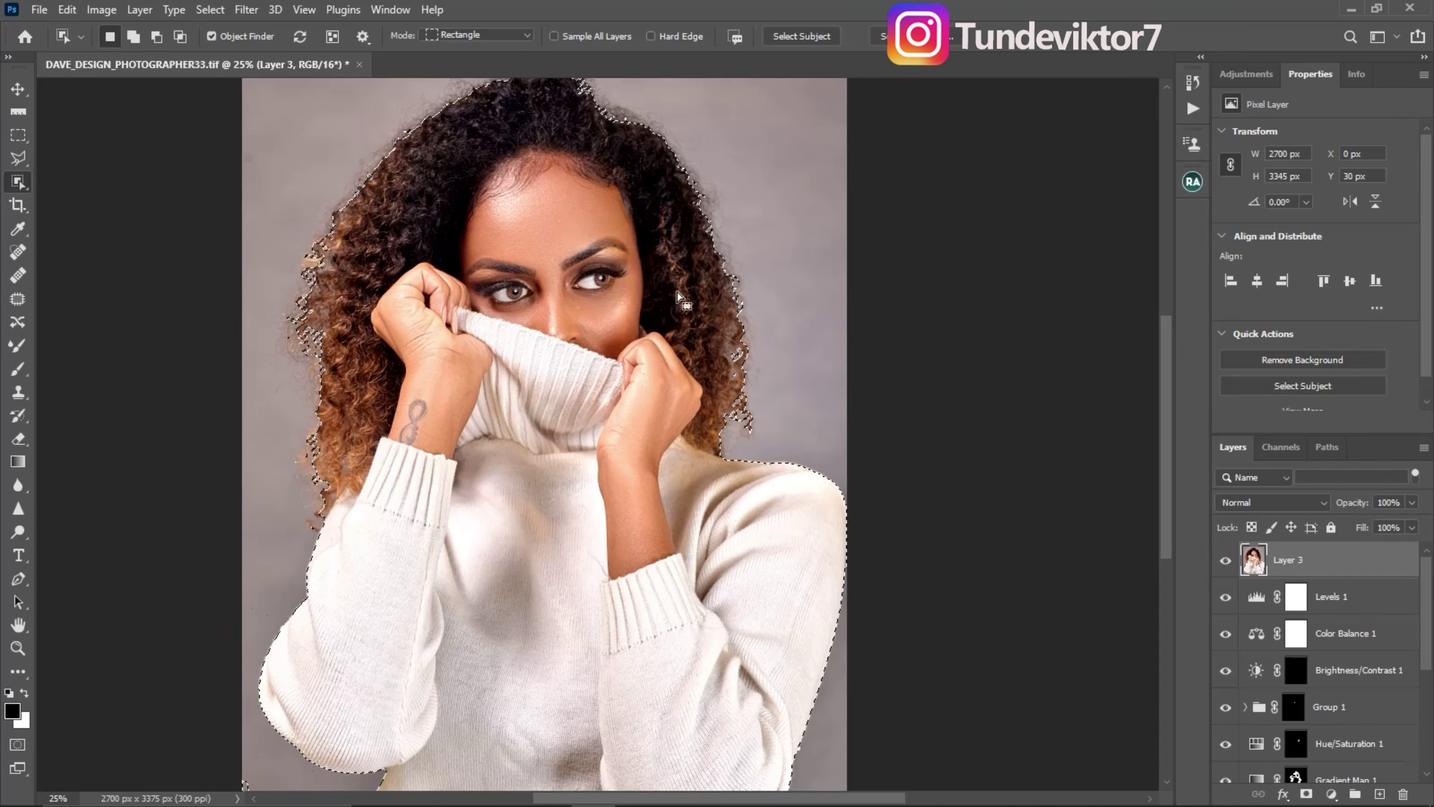
drag(688, 282, 723, 316)
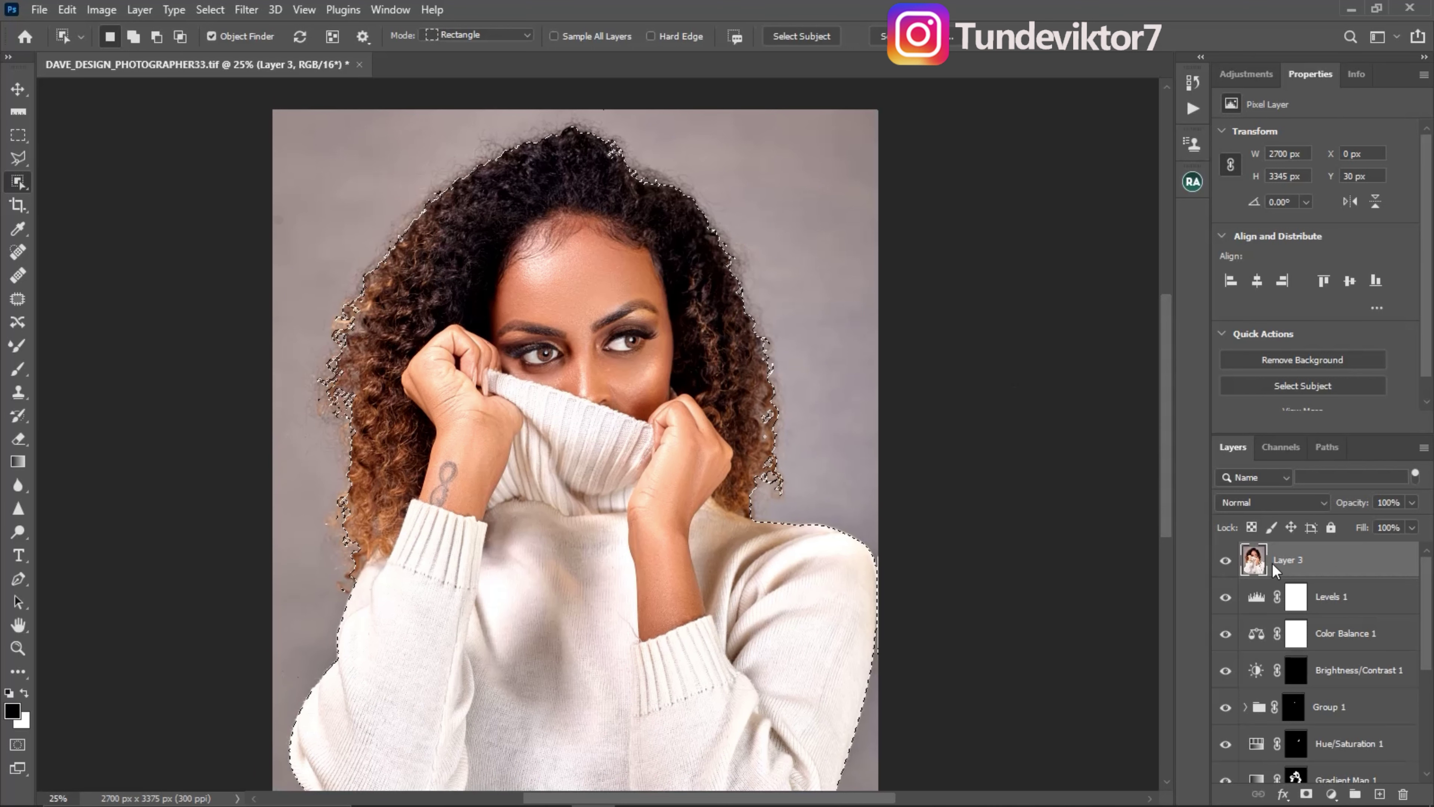
click(1306, 793)
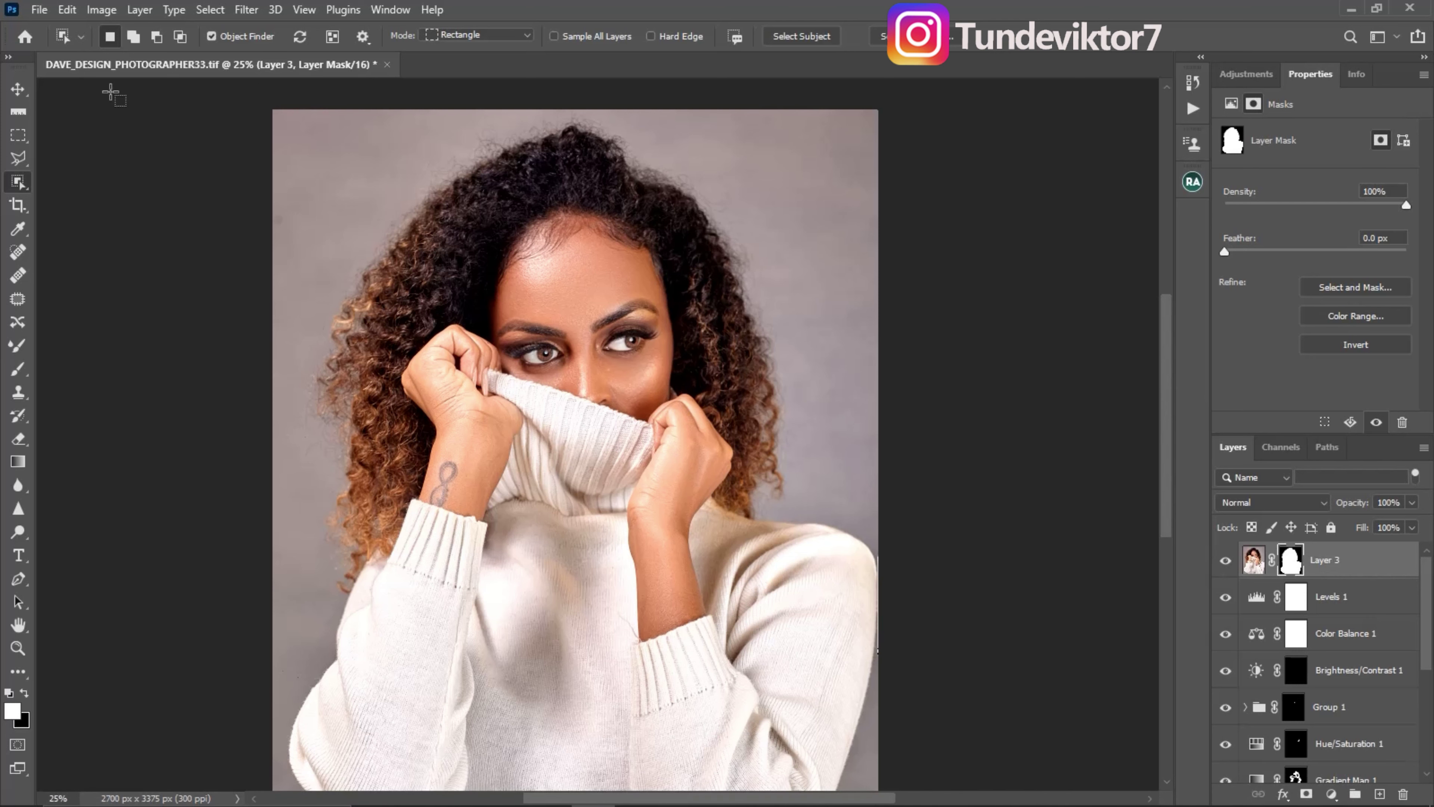
Place the painting image 6572391 as an embedded object from the New folder > download > overlay folder on Local Disk (E:)
click(39, 10)
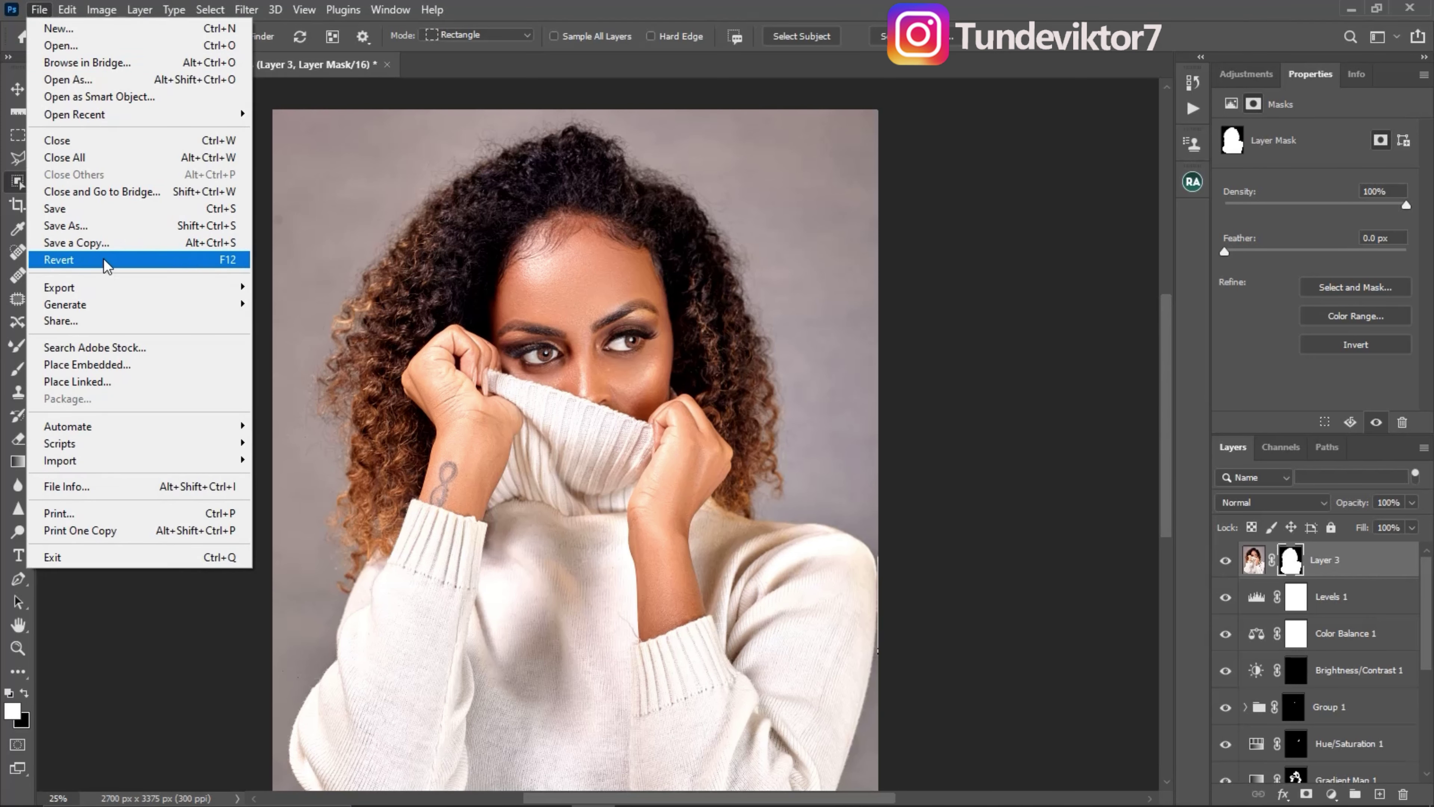
click(152, 364)
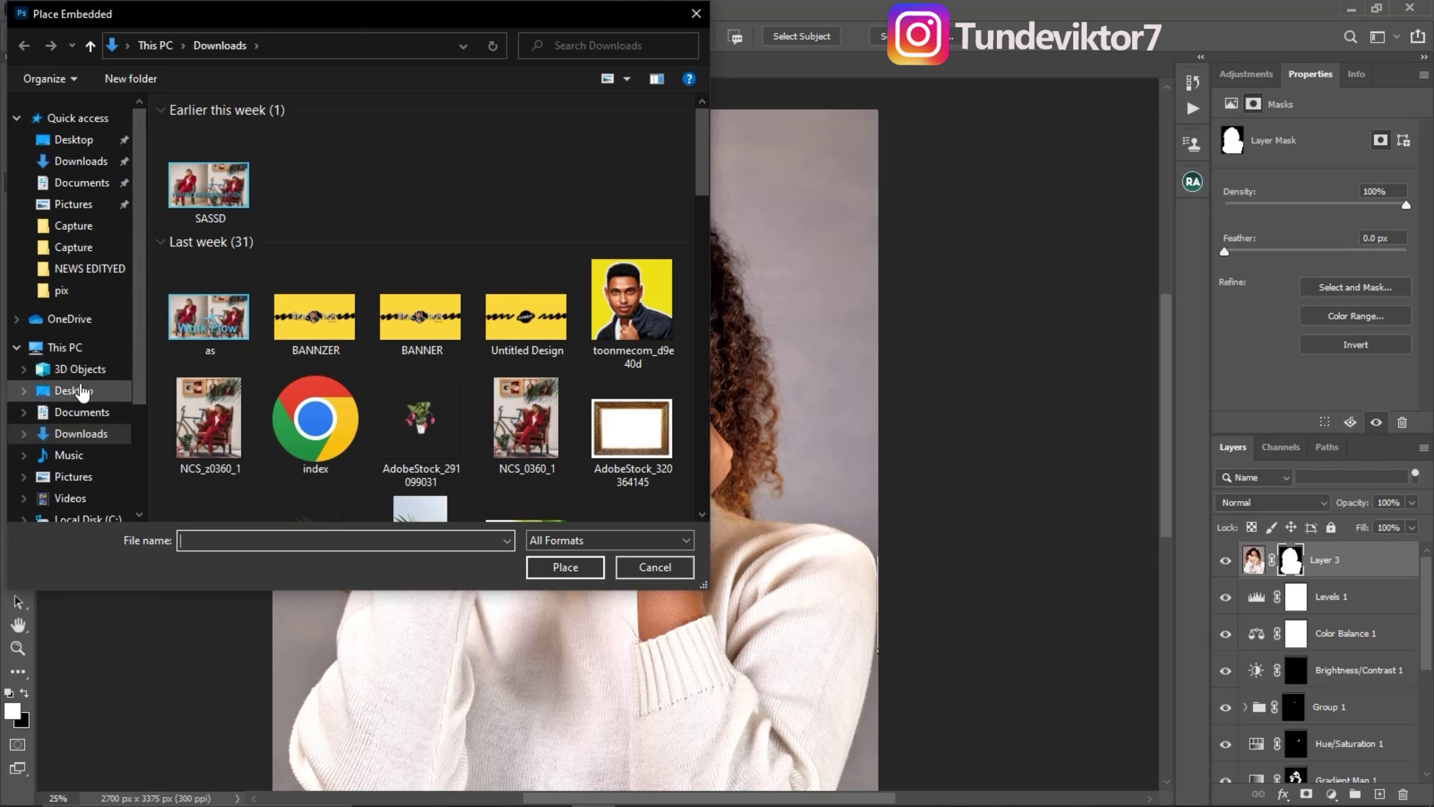
click(95, 345)
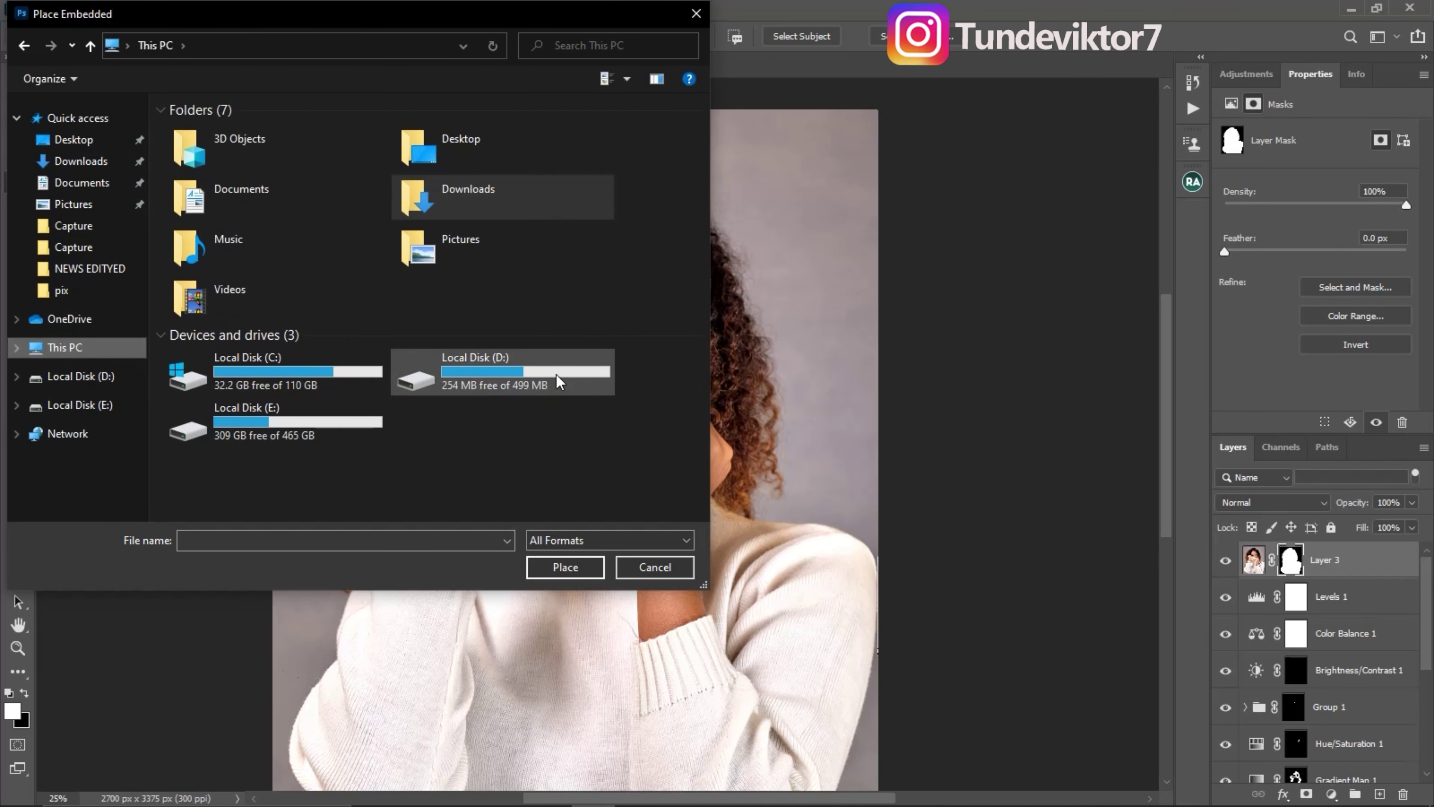
double_click(243, 418)
double_click(324, 373)
double_click(315, 148)
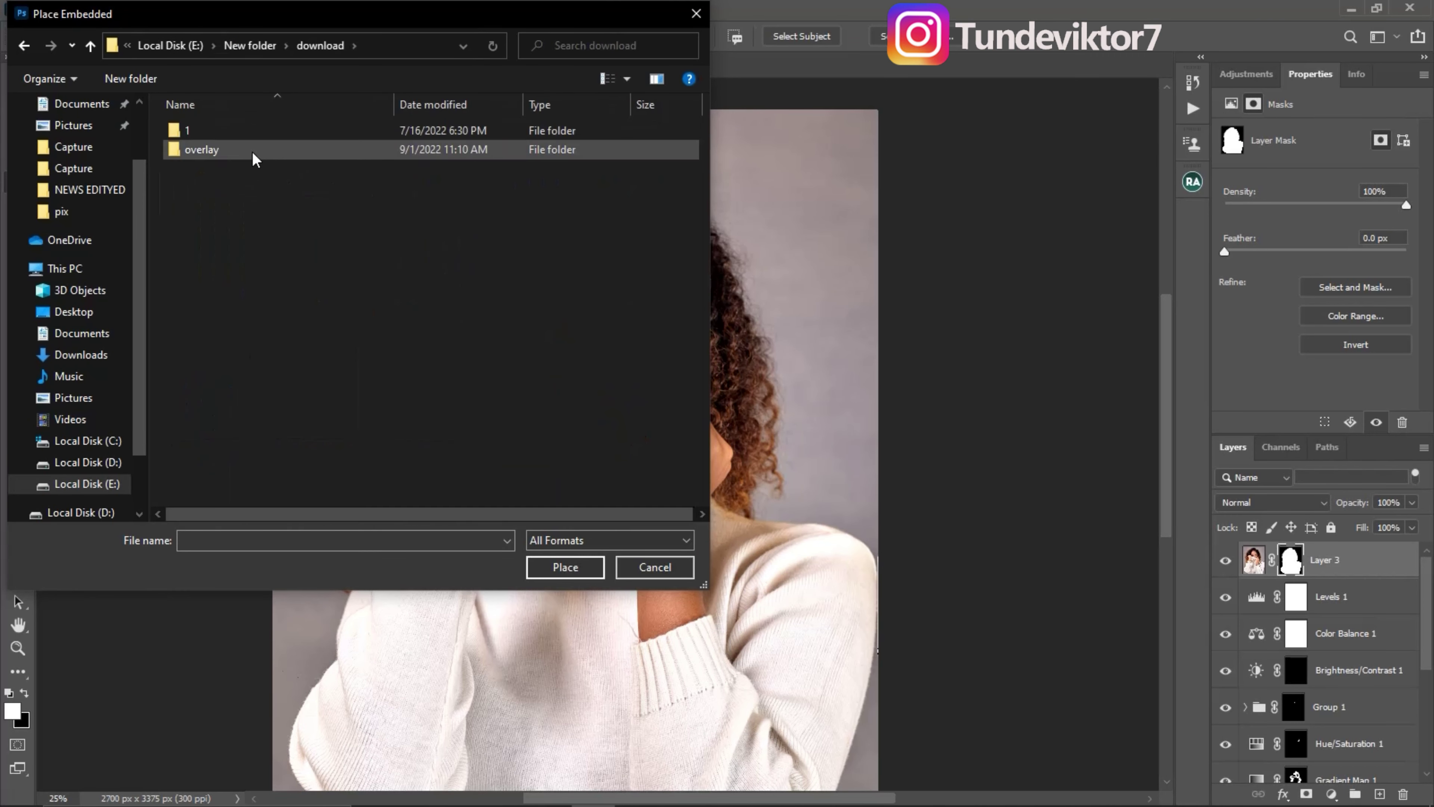
double_click(260, 157)
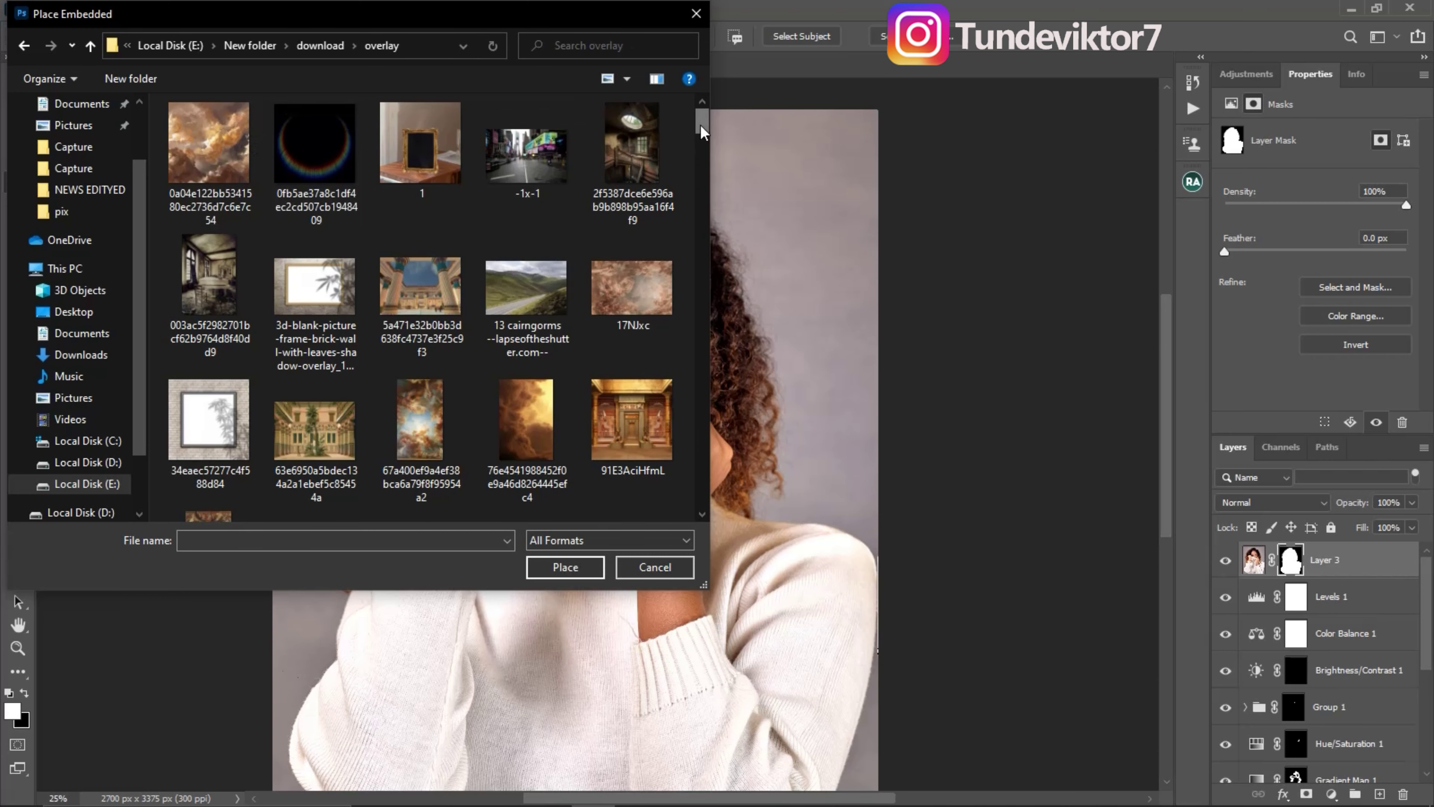
drag(700, 128, 703, 150)
drag(706, 155, 704, 153)
click(525, 266)
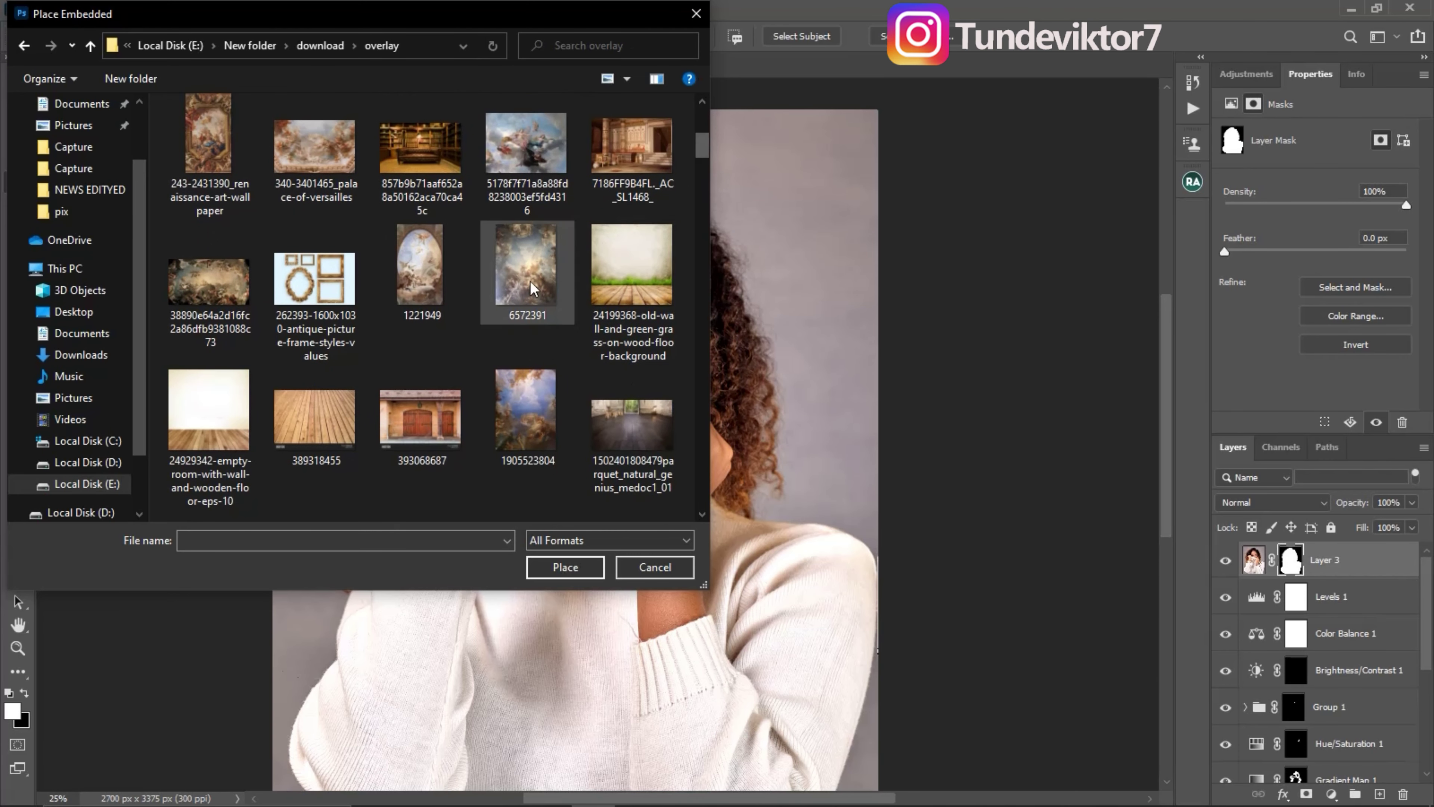
click(557, 567)
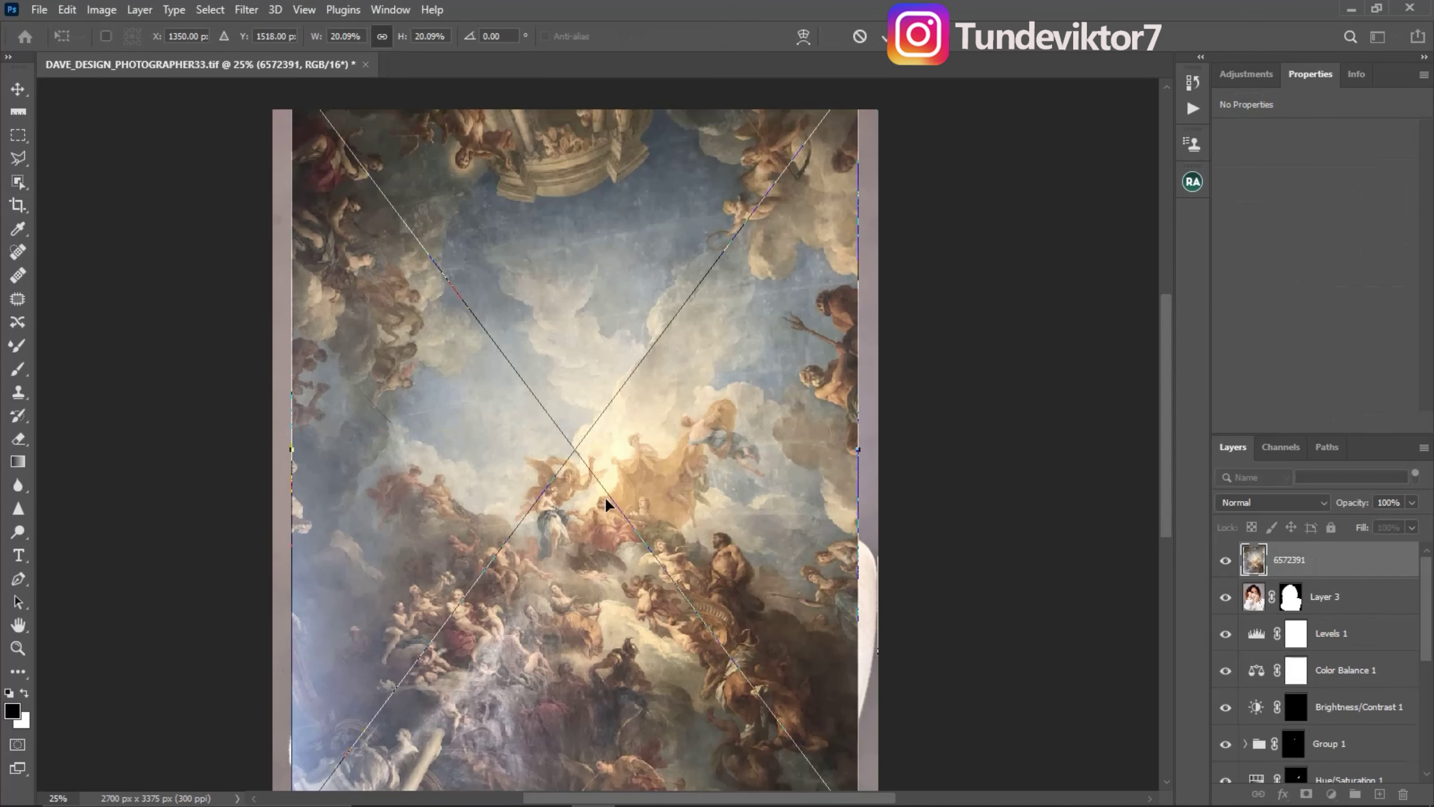
Scale the placed painting to 21.43% to span the canvas width and move its layer below Layer 3, keeping Normal blending
drag(857, 449, 878, 447)
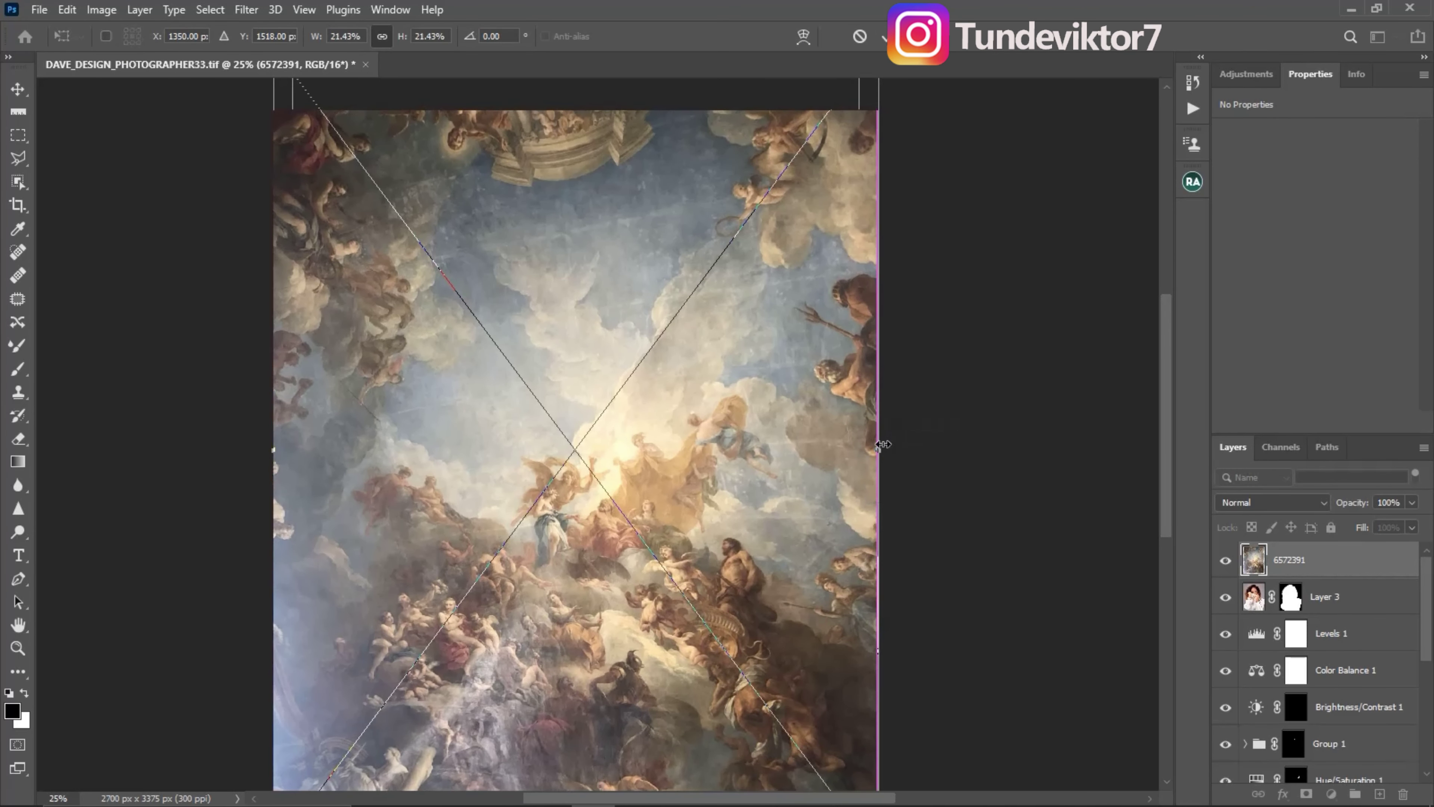
click(883, 36)
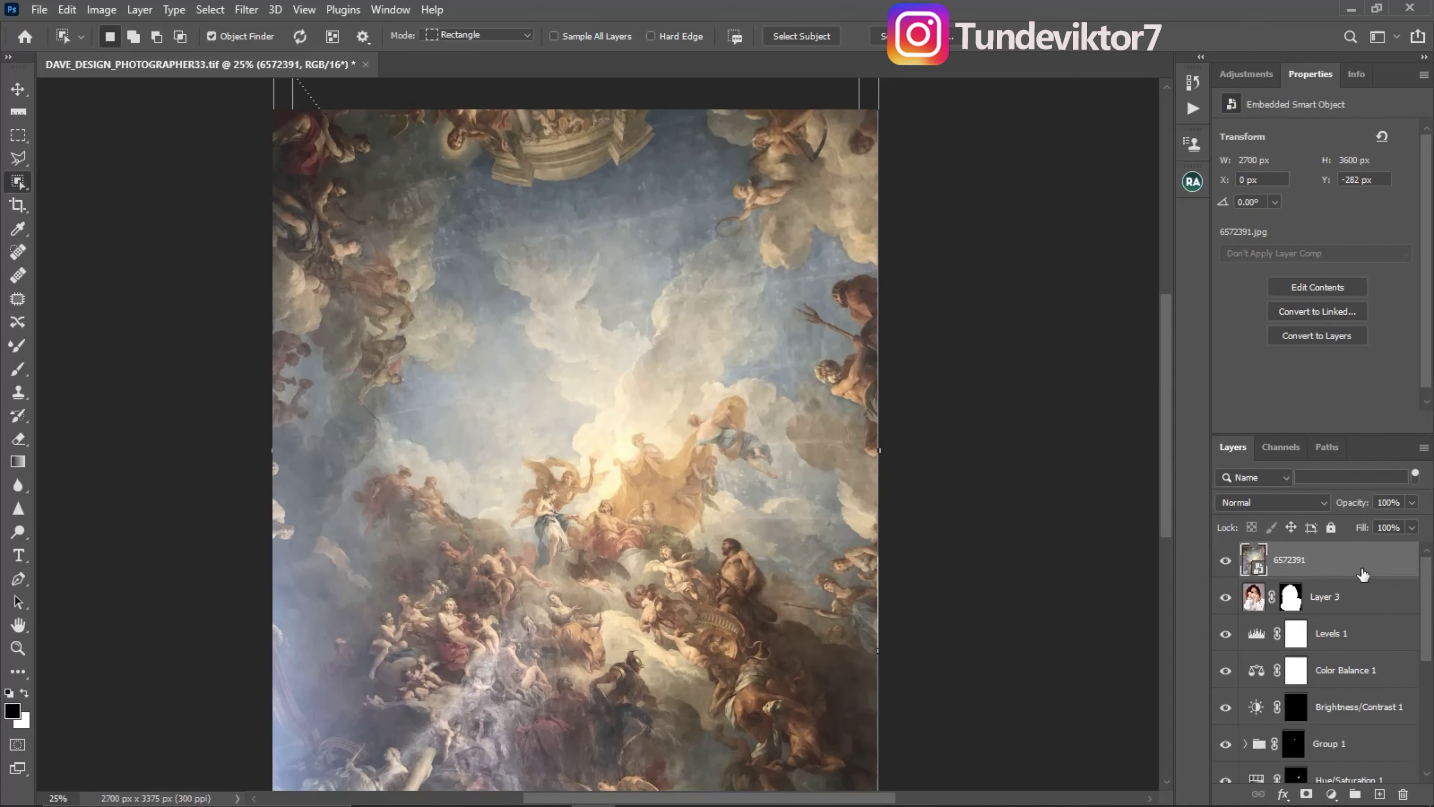
drag(1361, 570, 1368, 608)
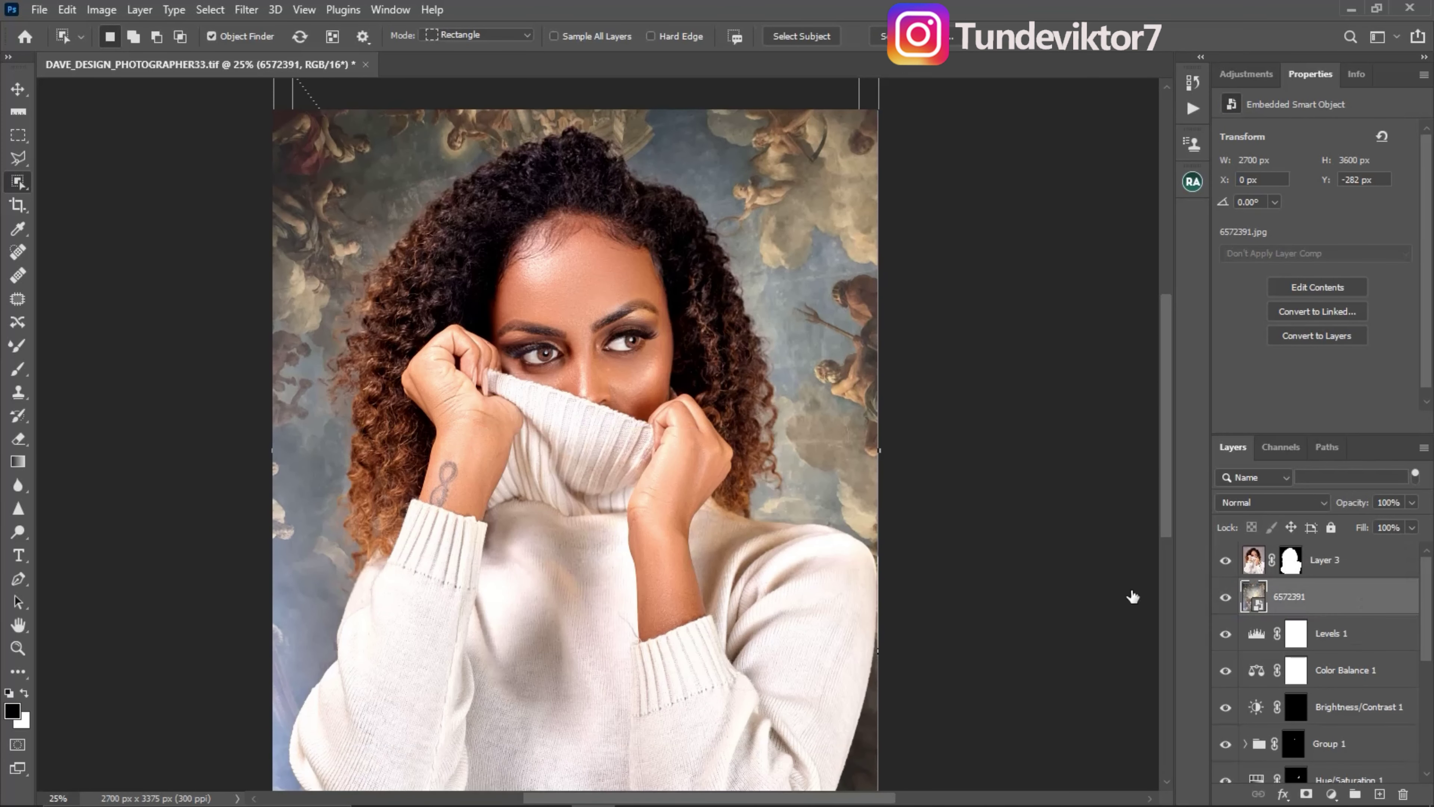
key(v)
key(ctrl+minus)
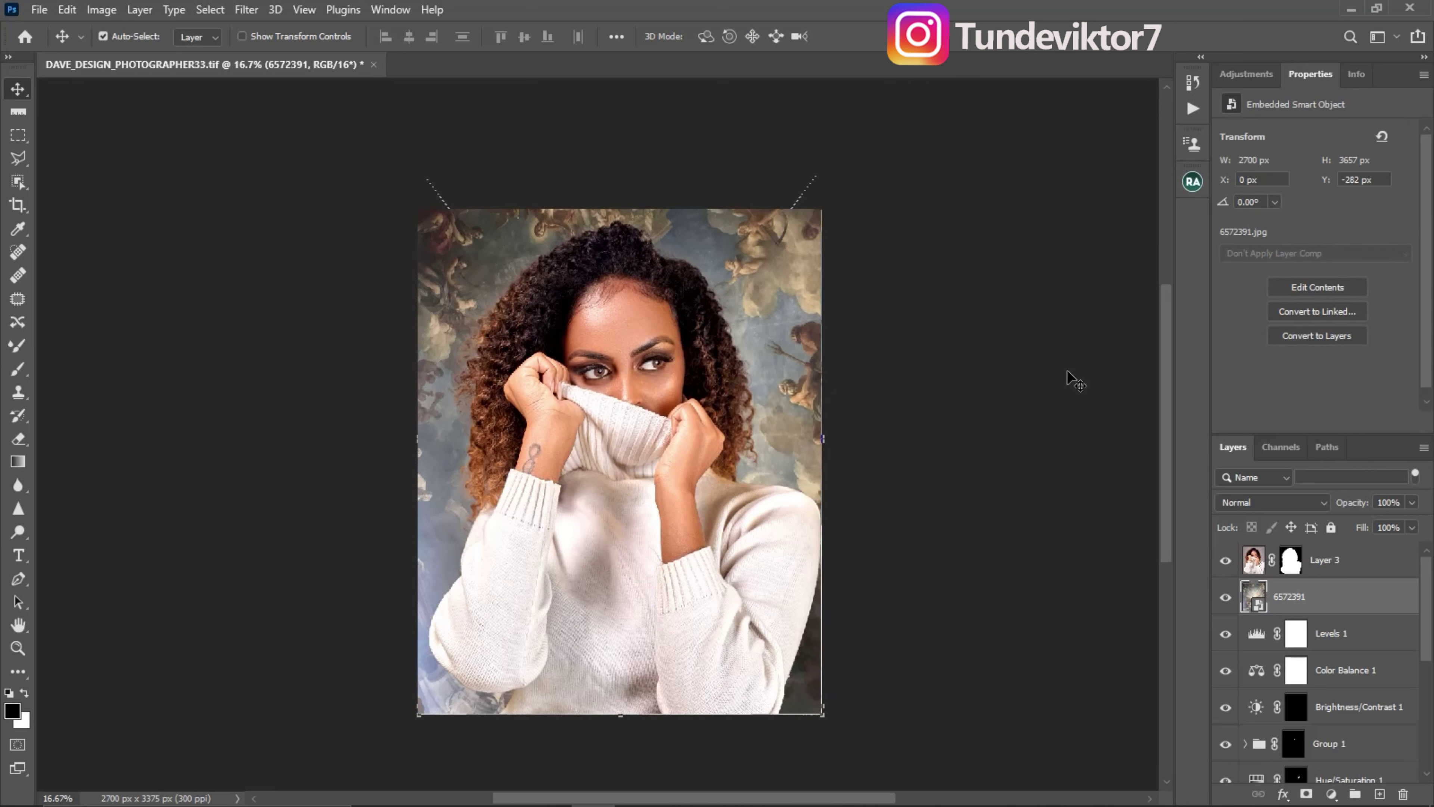
click(1253, 502)
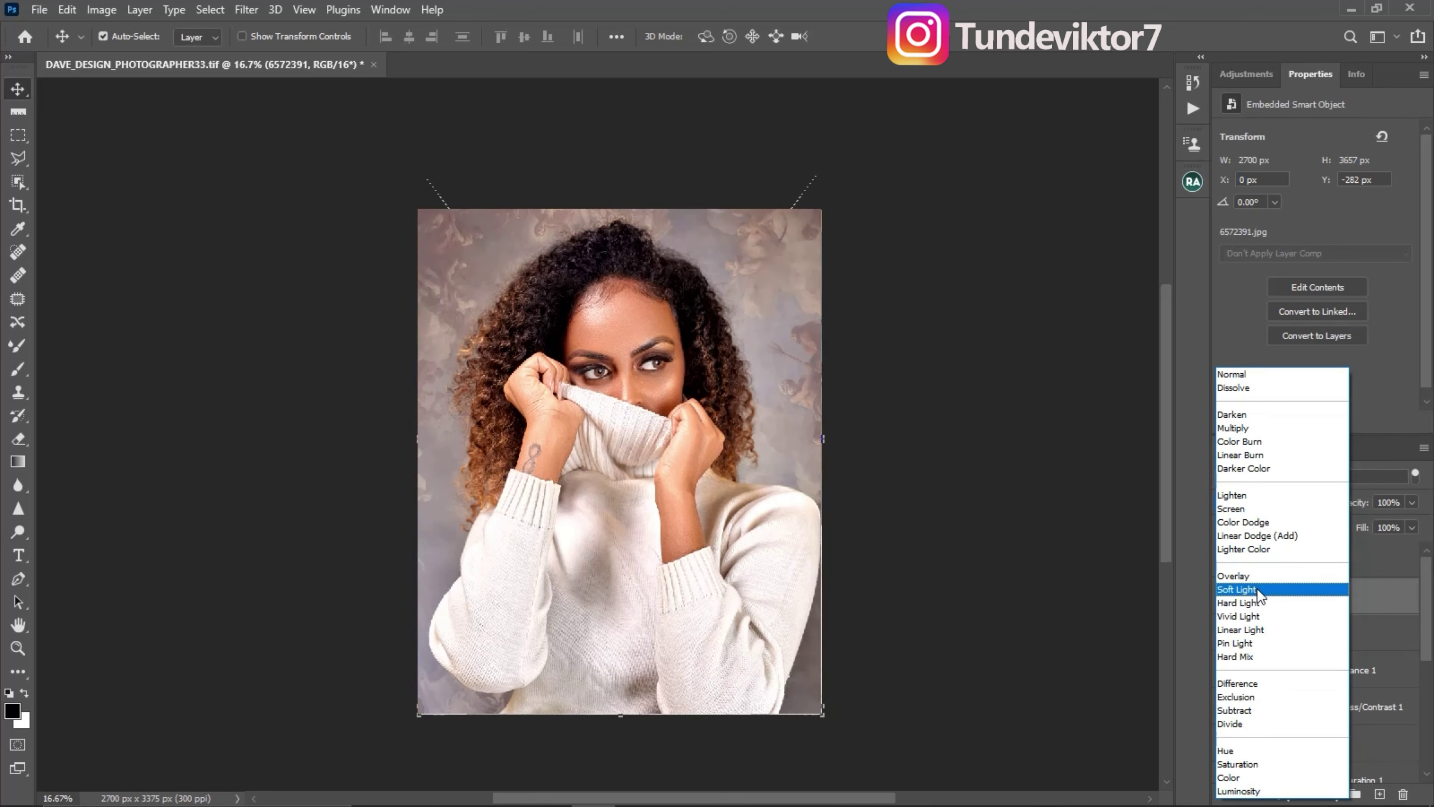
click(1253, 376)
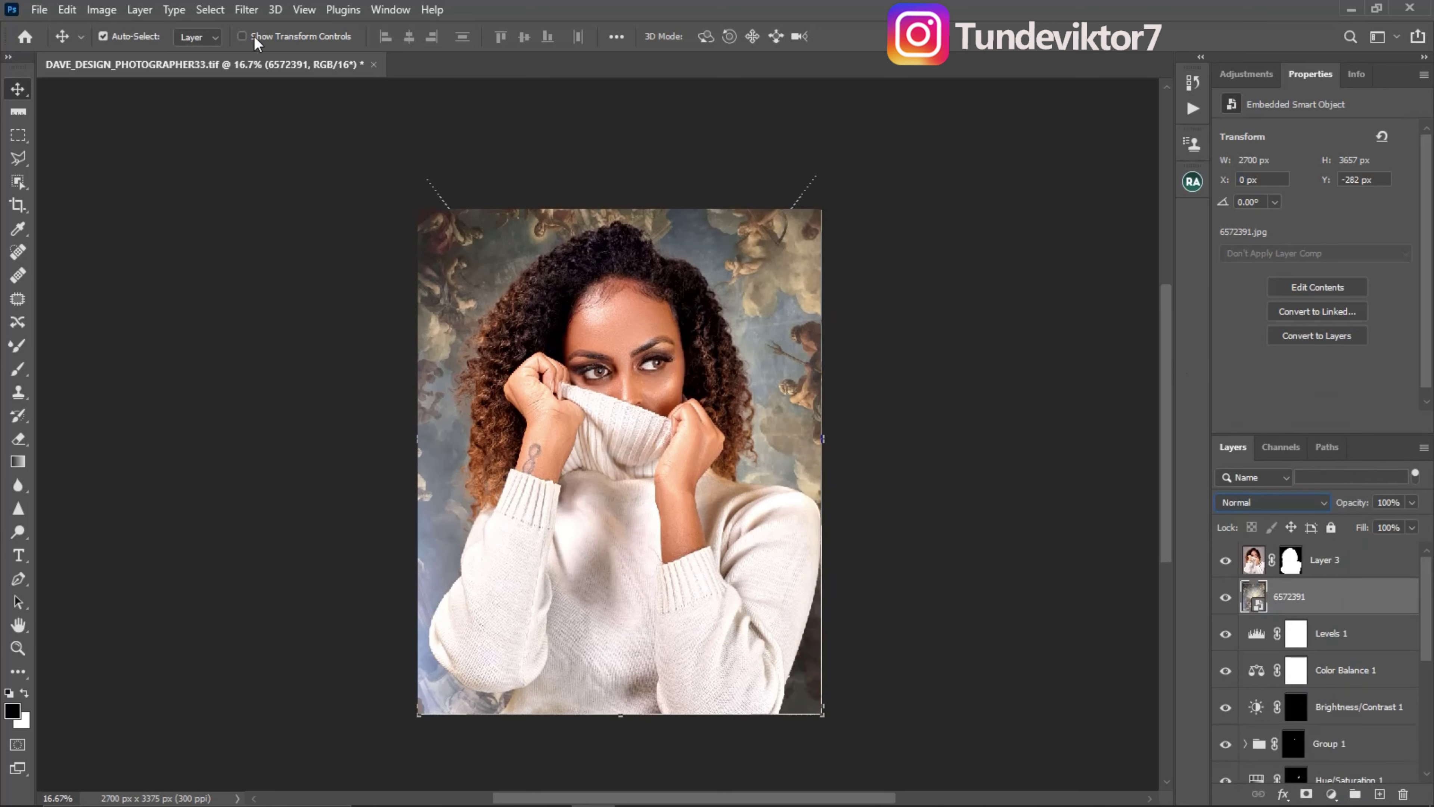
Apply a Gaussian Blur with a 20-pixel radius to the painting layer and collapse its smart filter list
click(247, 10)
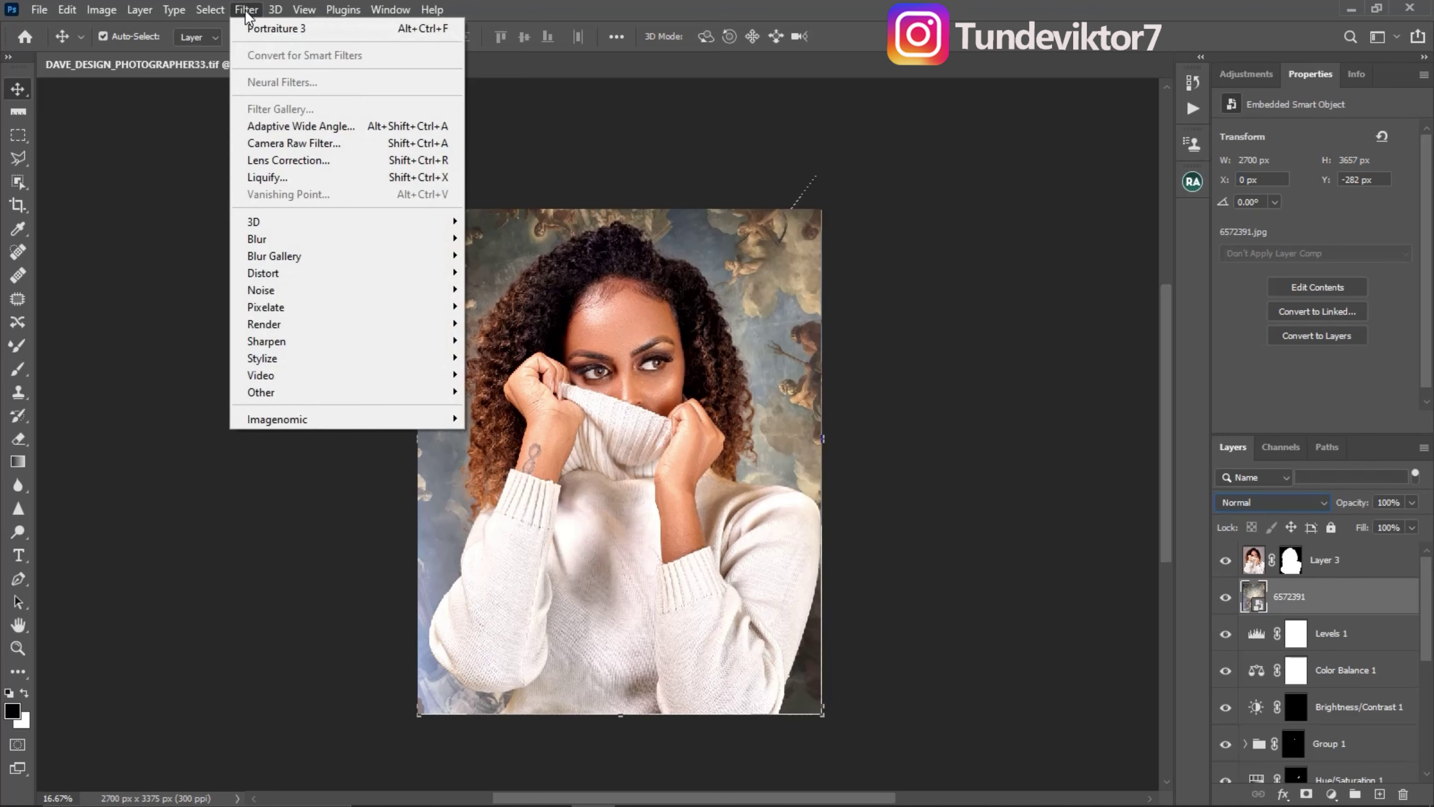
mouse_move(384, 240)
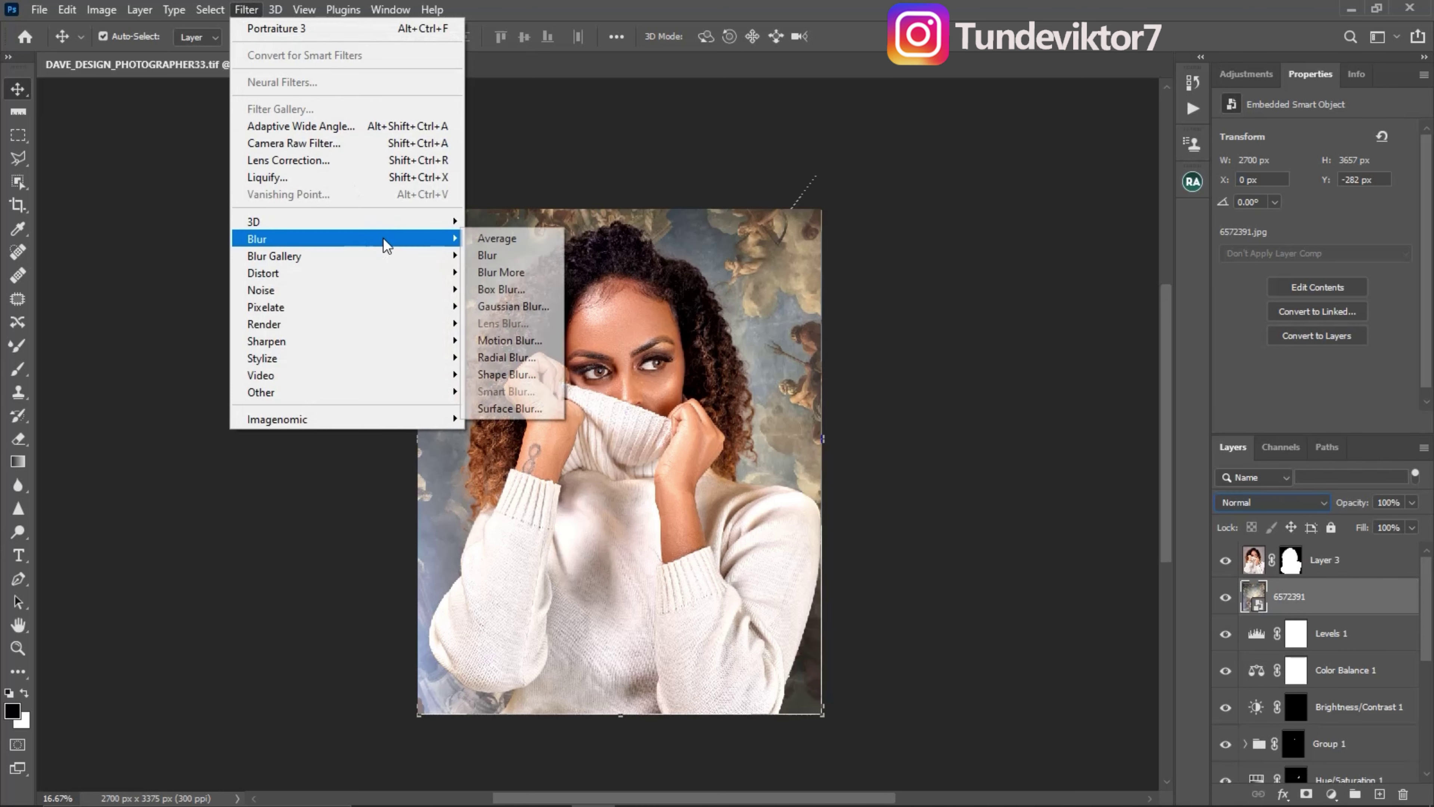
click(512, 305)
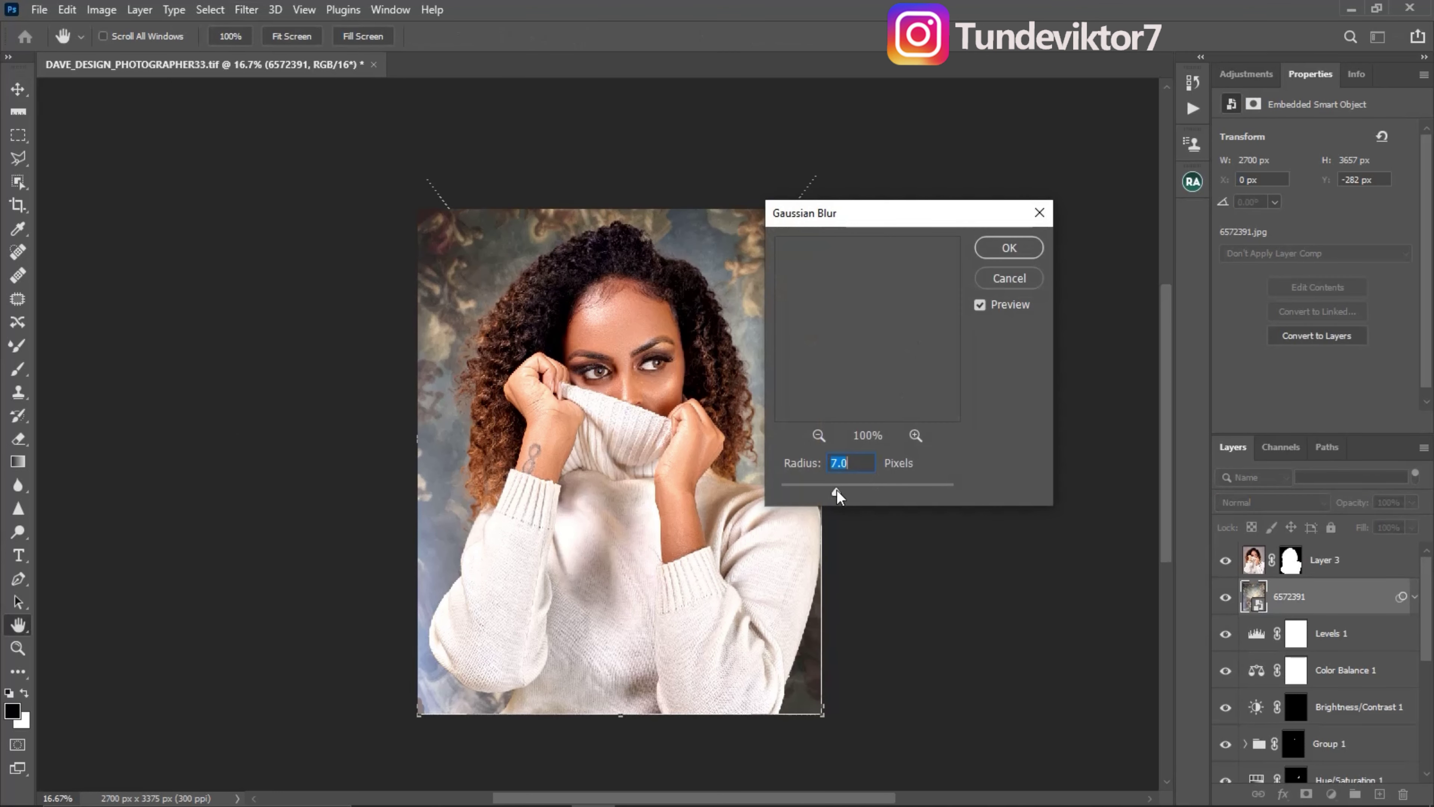
drag(836, 491, 858, 495)
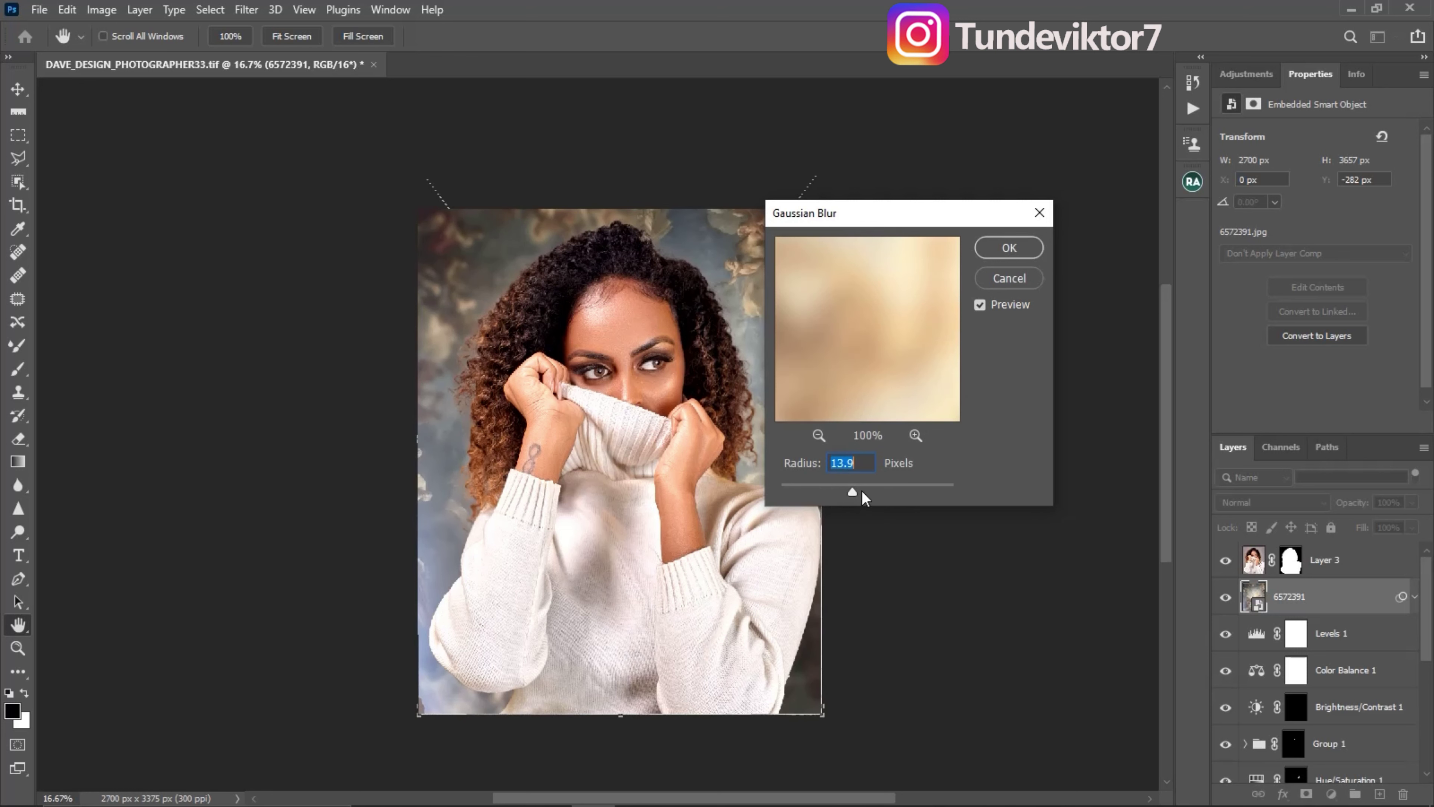
drag(855, 496, 862, 495)
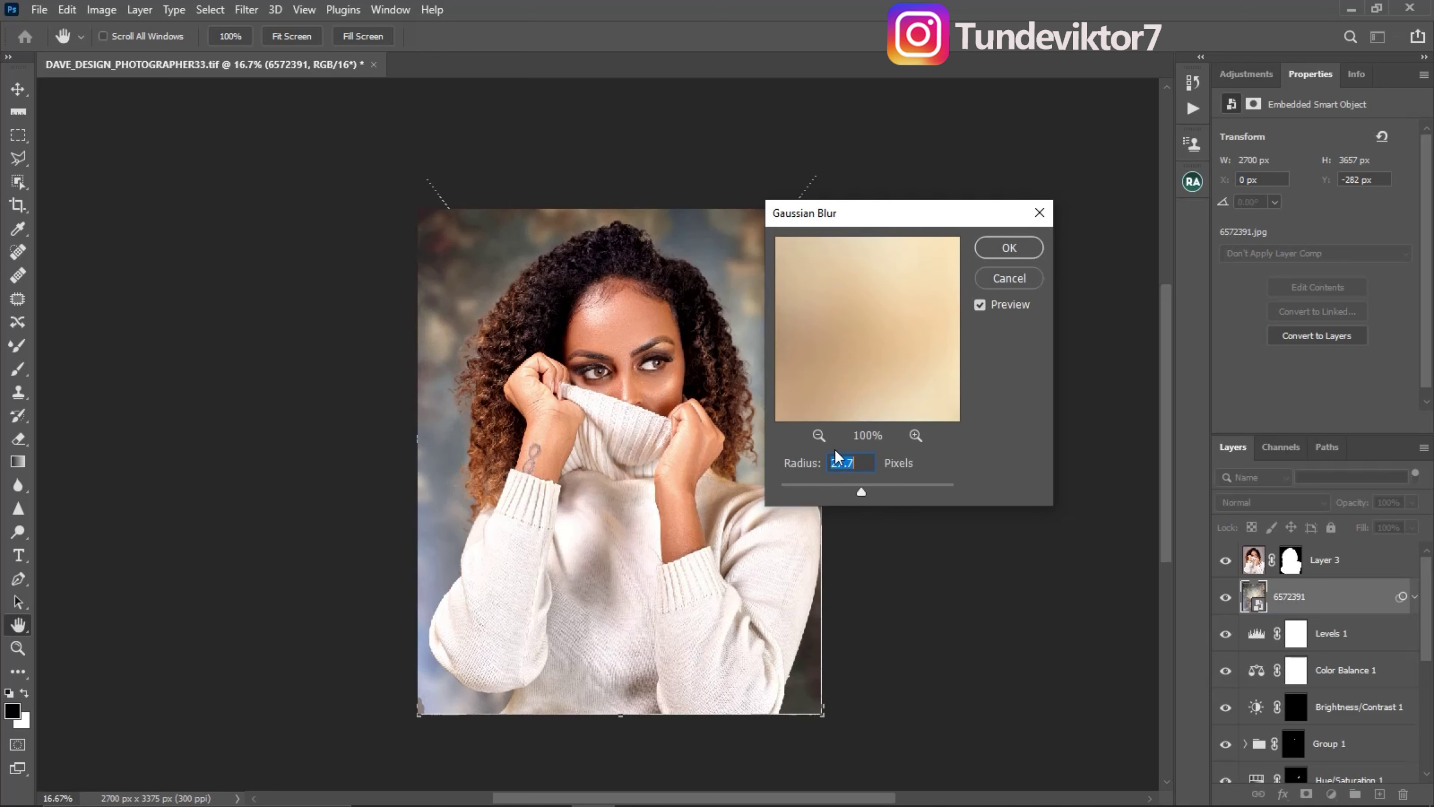
text(20)
click(1009, 248)
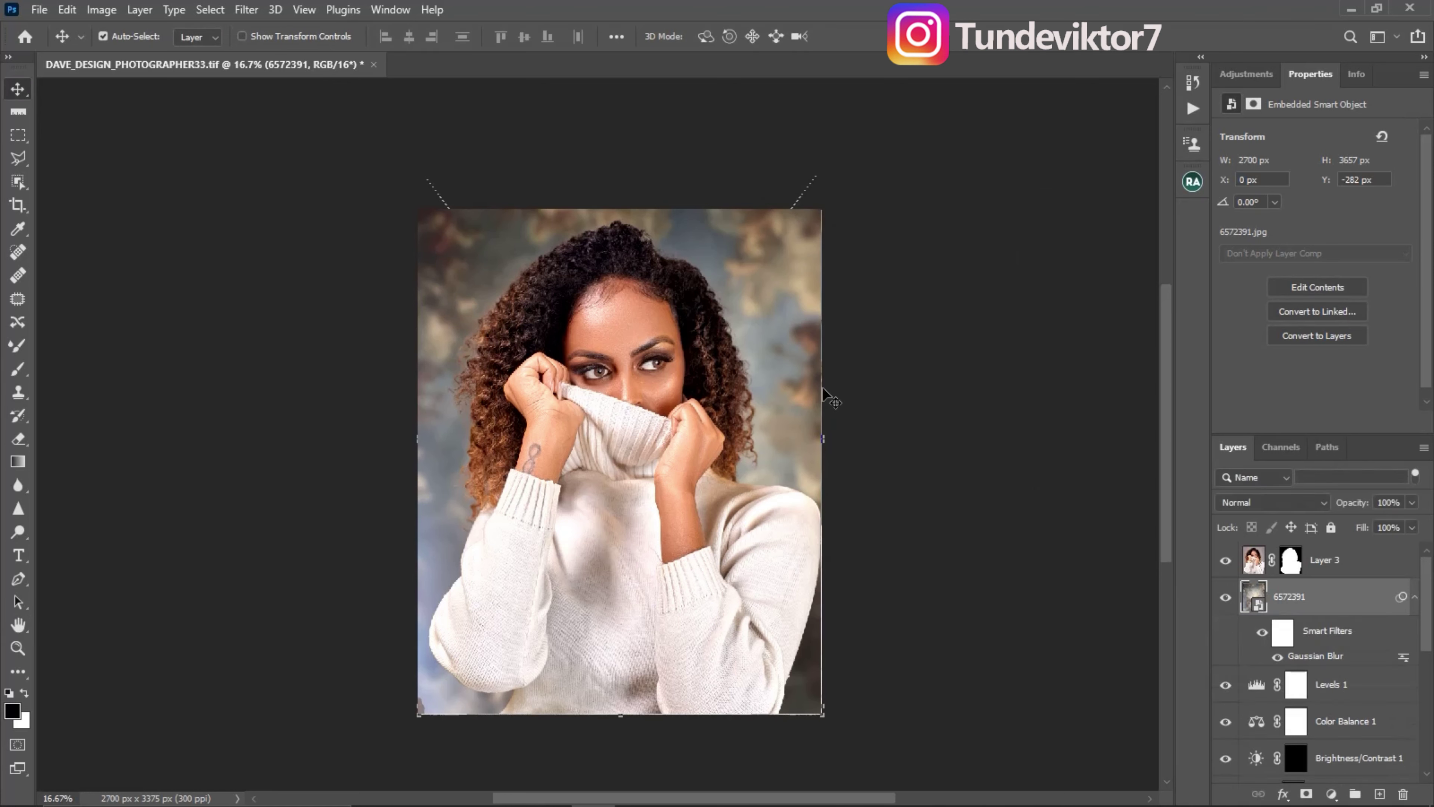
click(1414, 597)
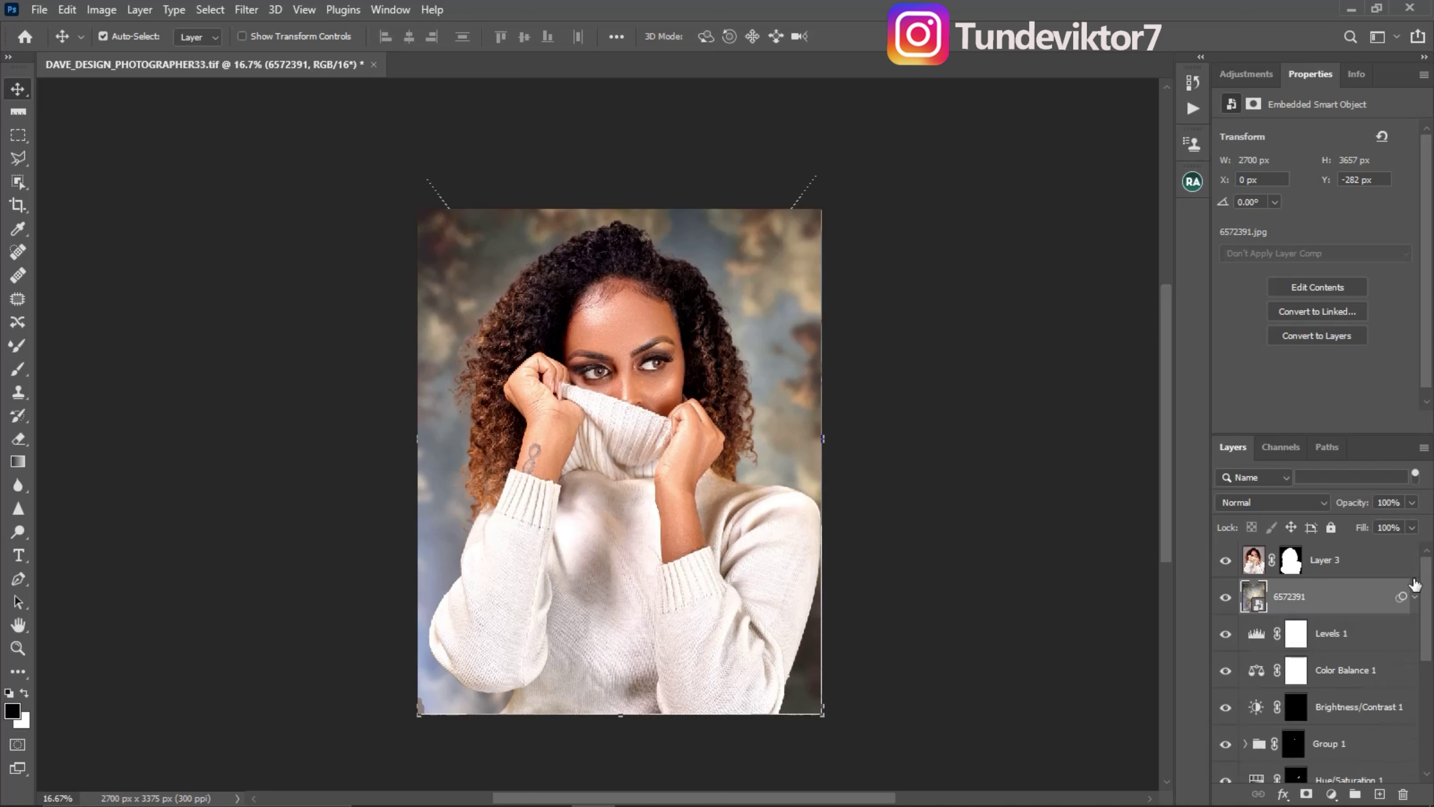
Lower the blurred painting layer's opacity to 77%
click(1412, 503)
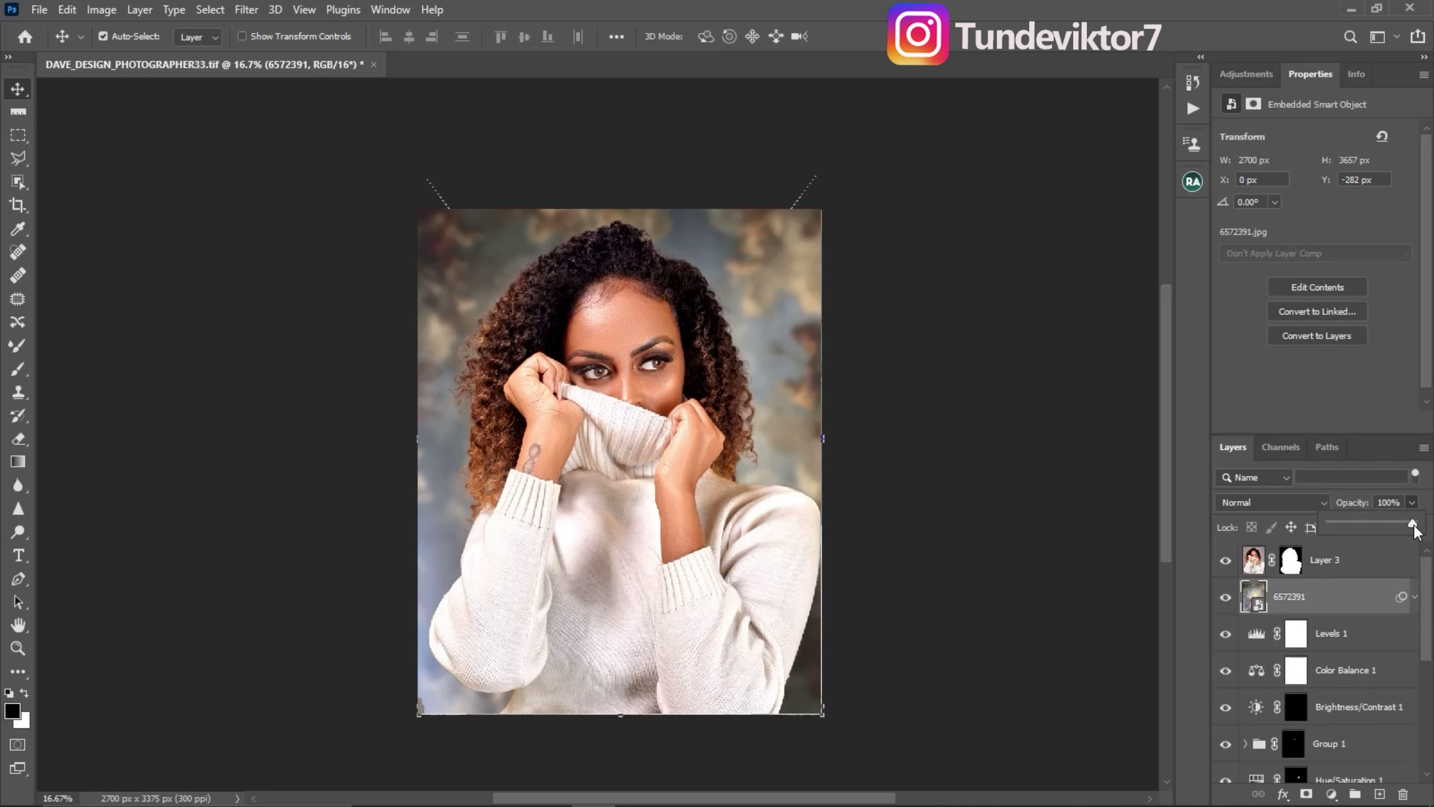
drag(1400, 528, 1395, 527)
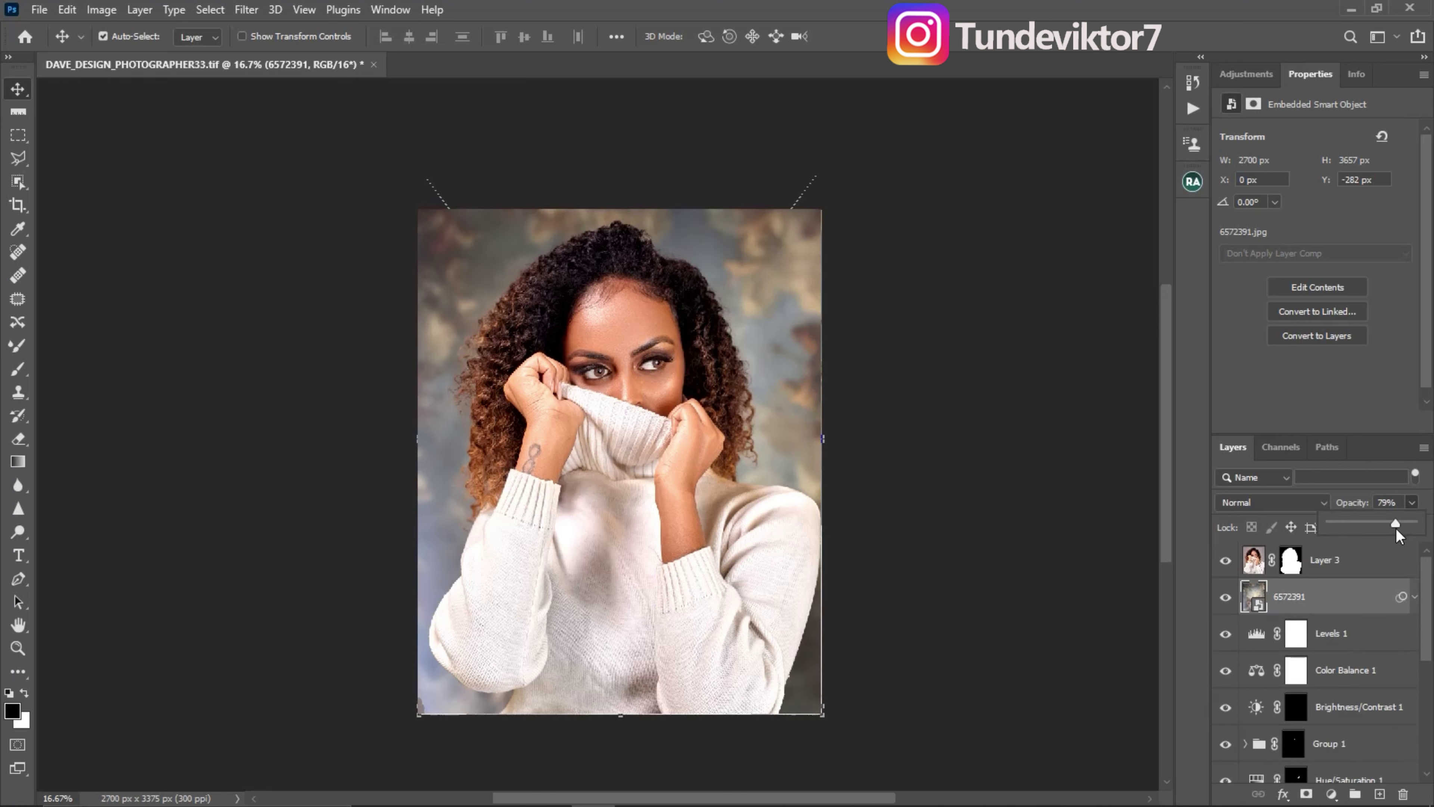
key(z)
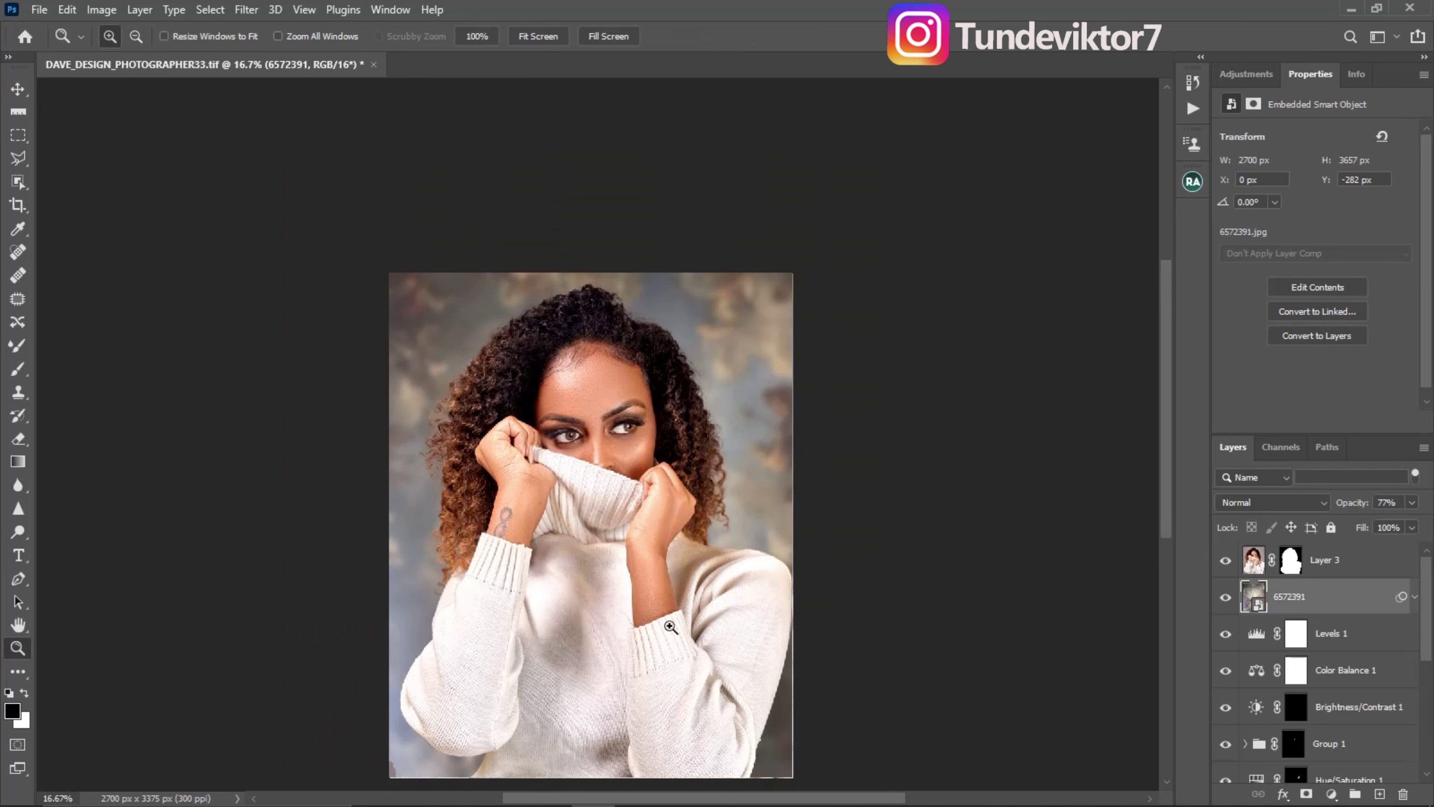
Stamp all visible layers into a new layer above Layer 3 and load Layer 3's mask as a selection
click(1357, 564)
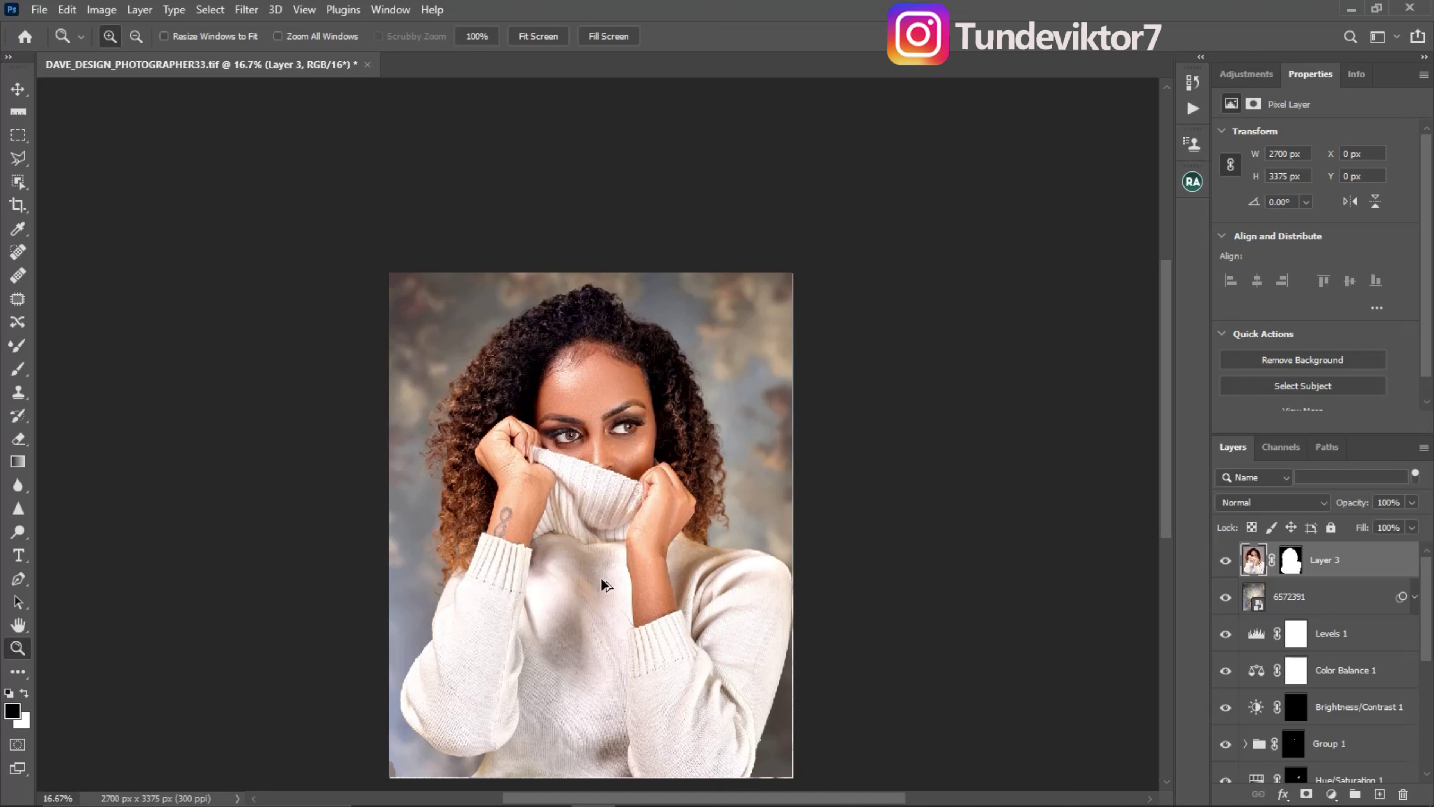
key(ctrl+shift+alt+e)
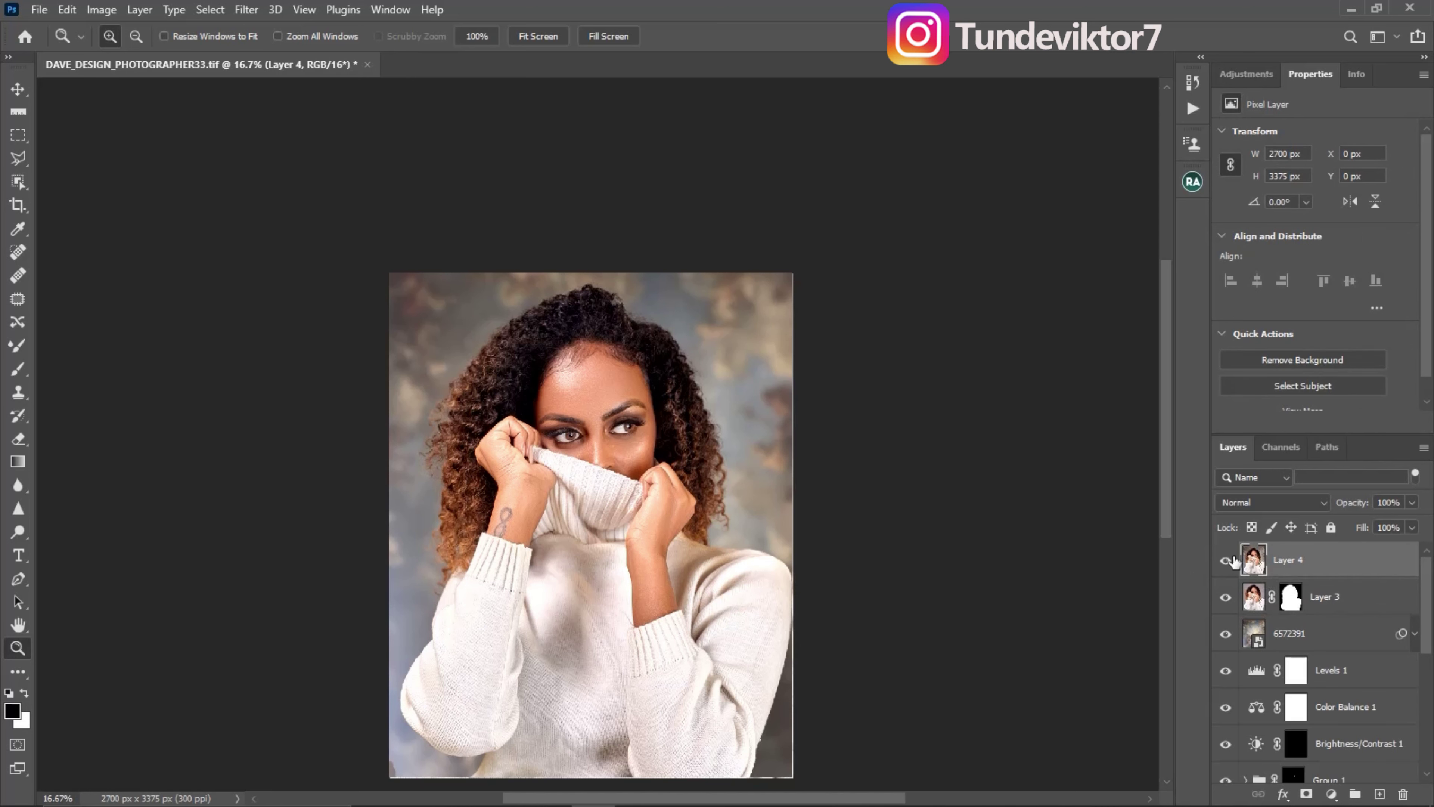
ctrl+click(1291, 608)
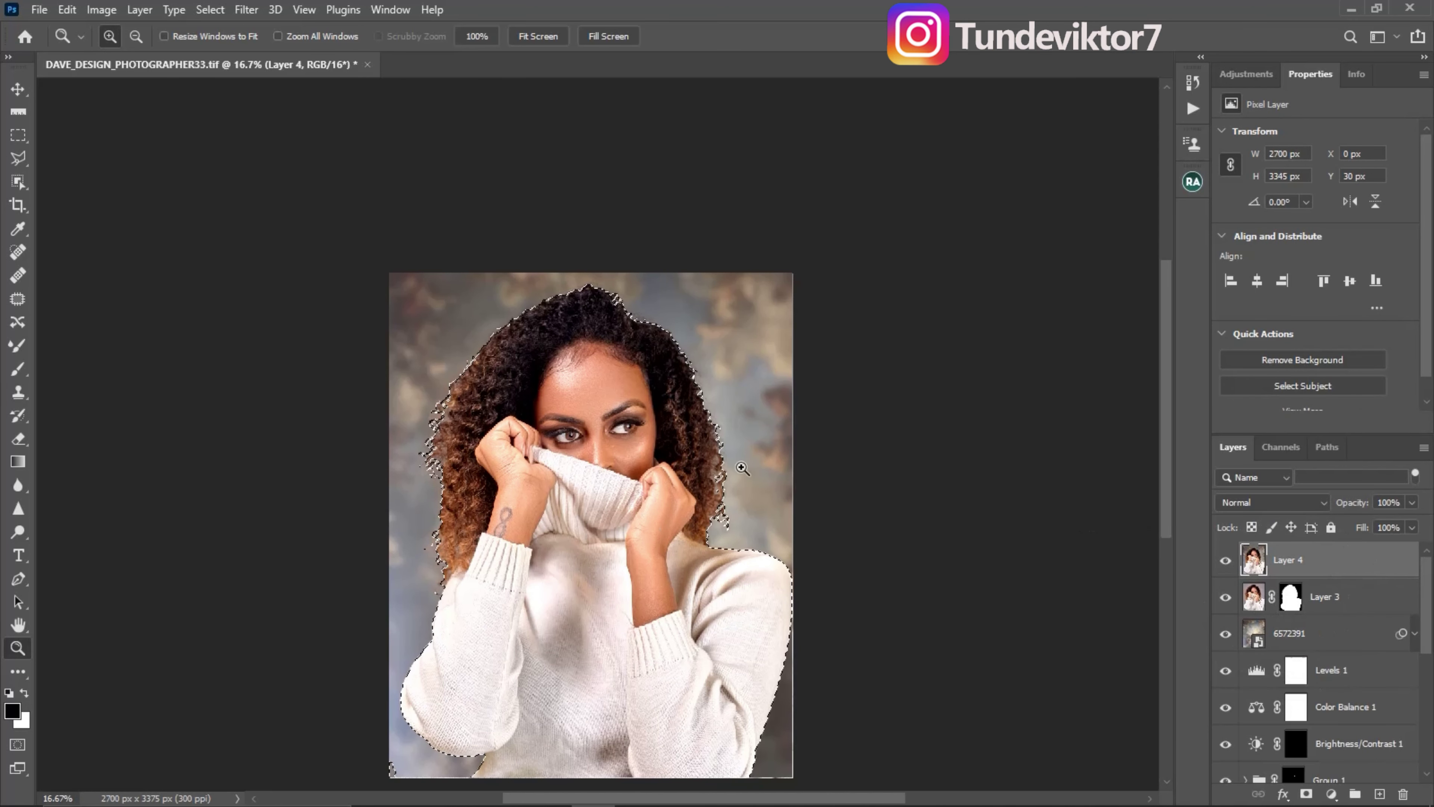
Subtract the hair, face, hands and forearms from the subject selection with the Polygonal Lasso, keeping only the sweater
click(659, 475)
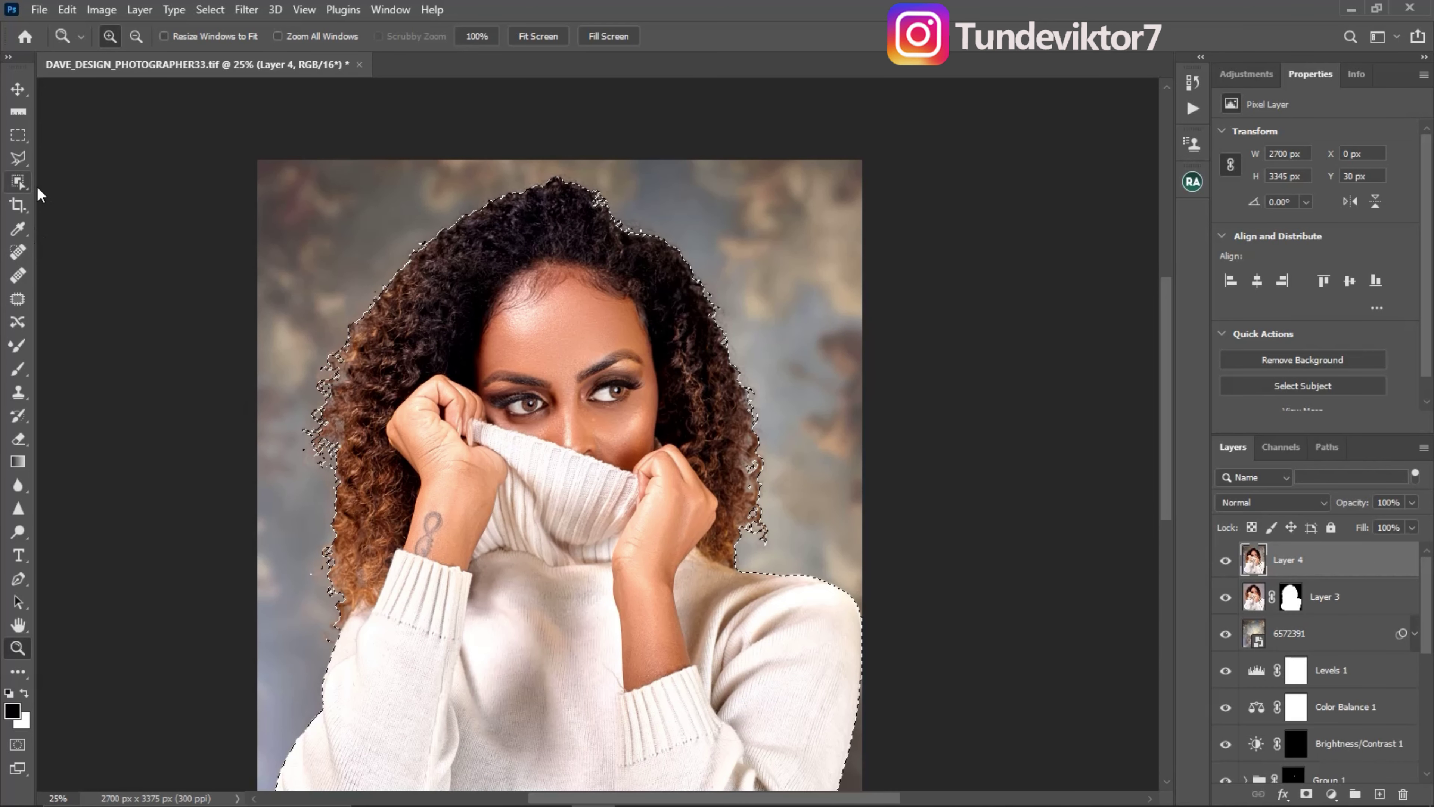
click(37, 191)
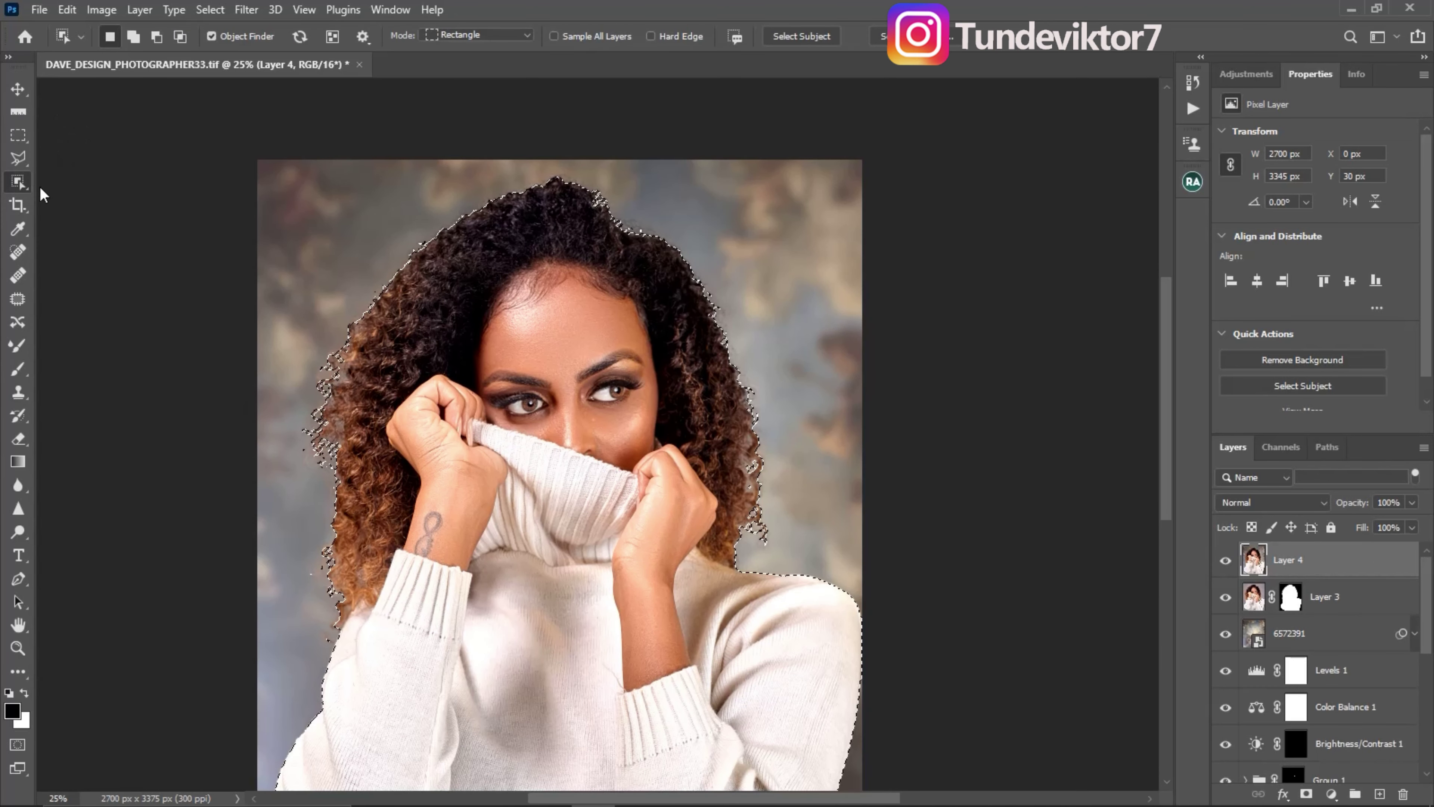
key(l)
click(323, 675)
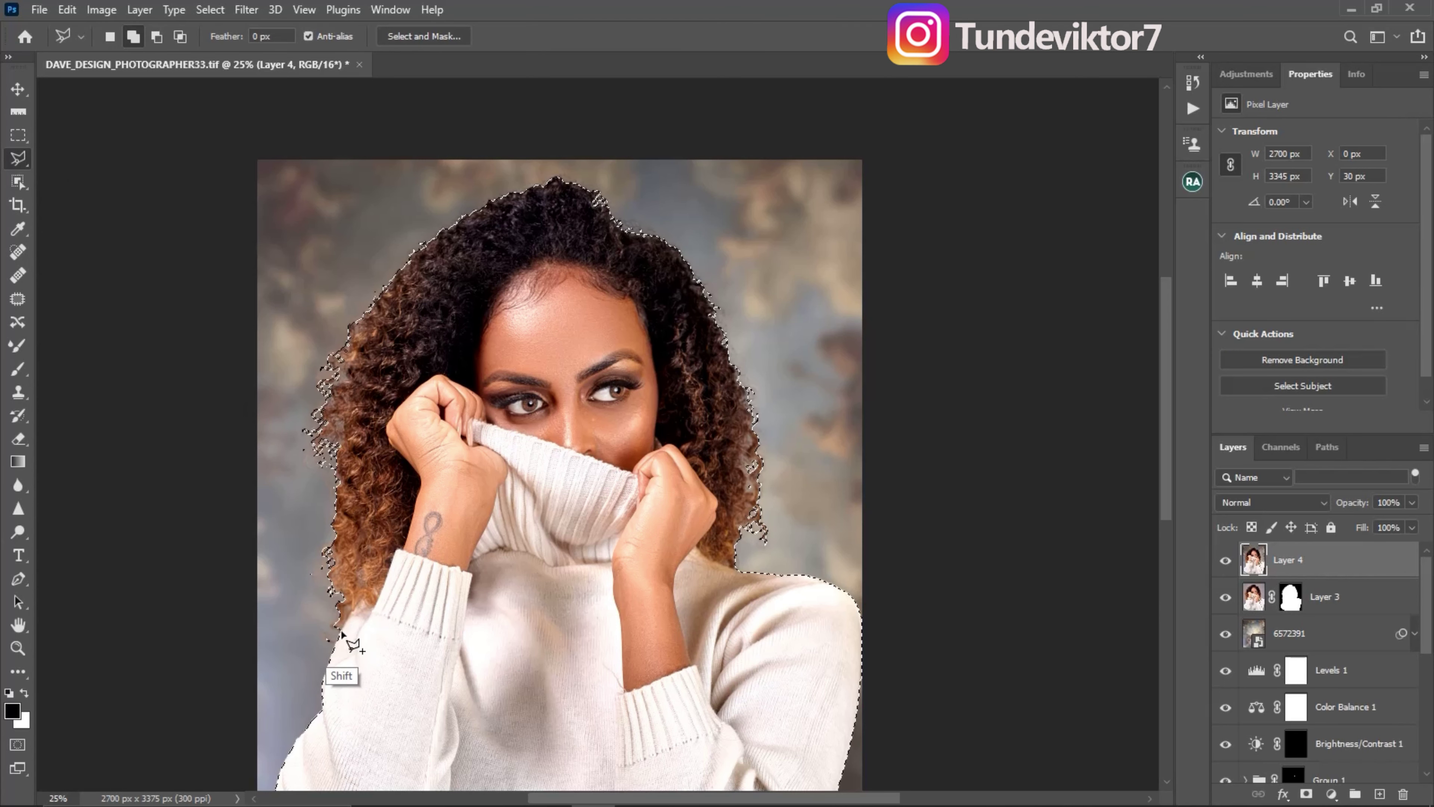
click(234, 324)
click(443, 151)
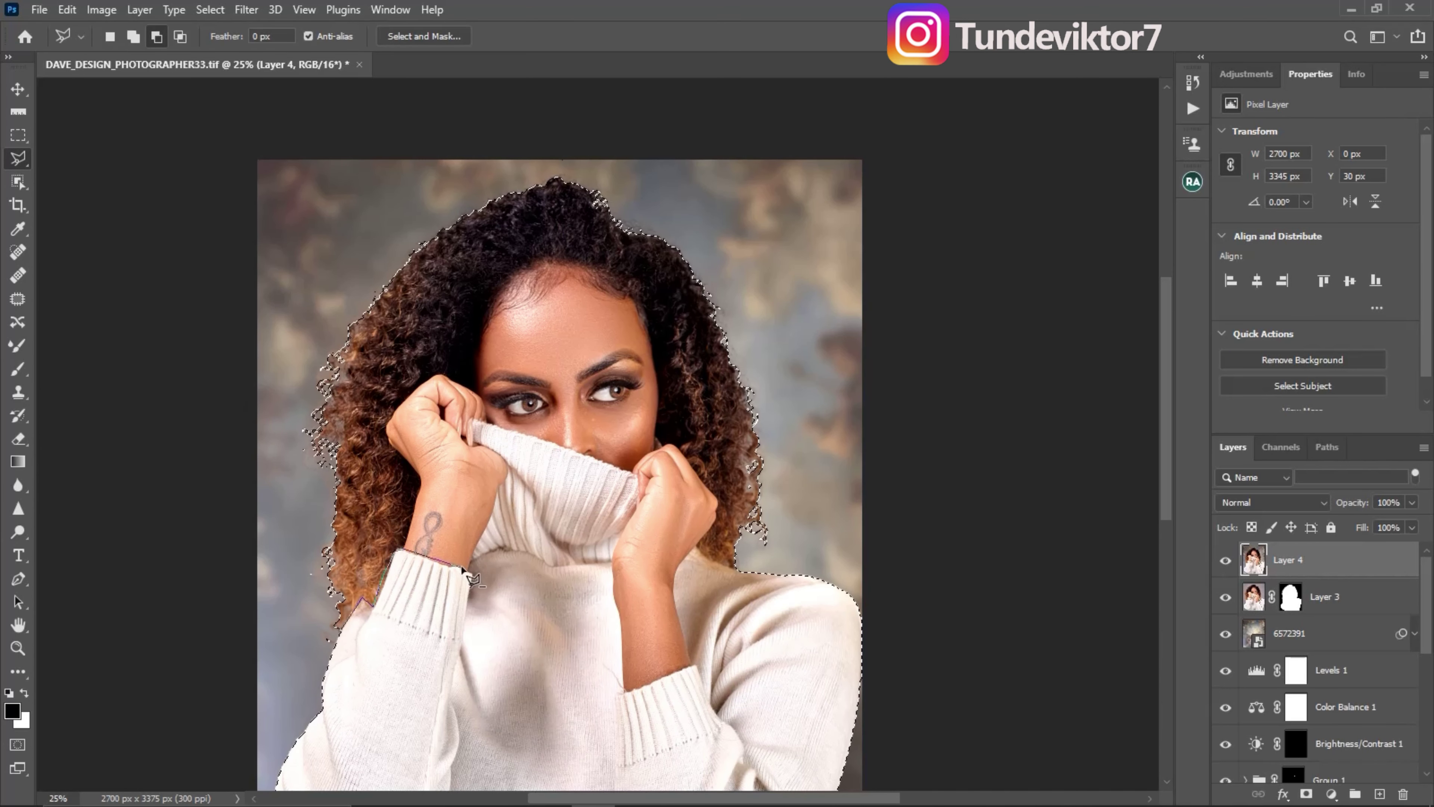
click(343, 628)
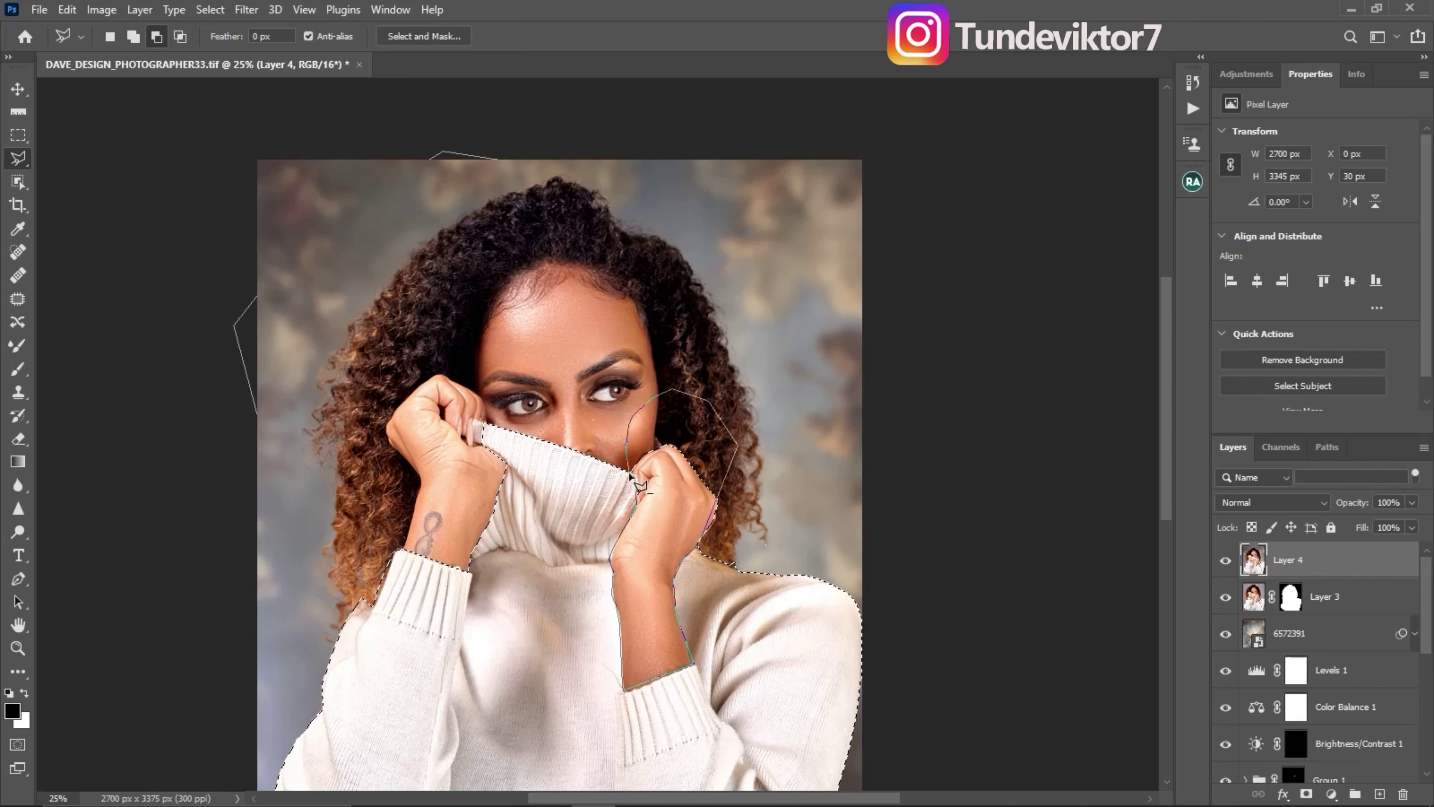
Finish the sweater selection and turn it into a layer mask on Layer 4
key(z)
alt+click(677, 578)
key(l)
drag(737, 668, 712, 565)
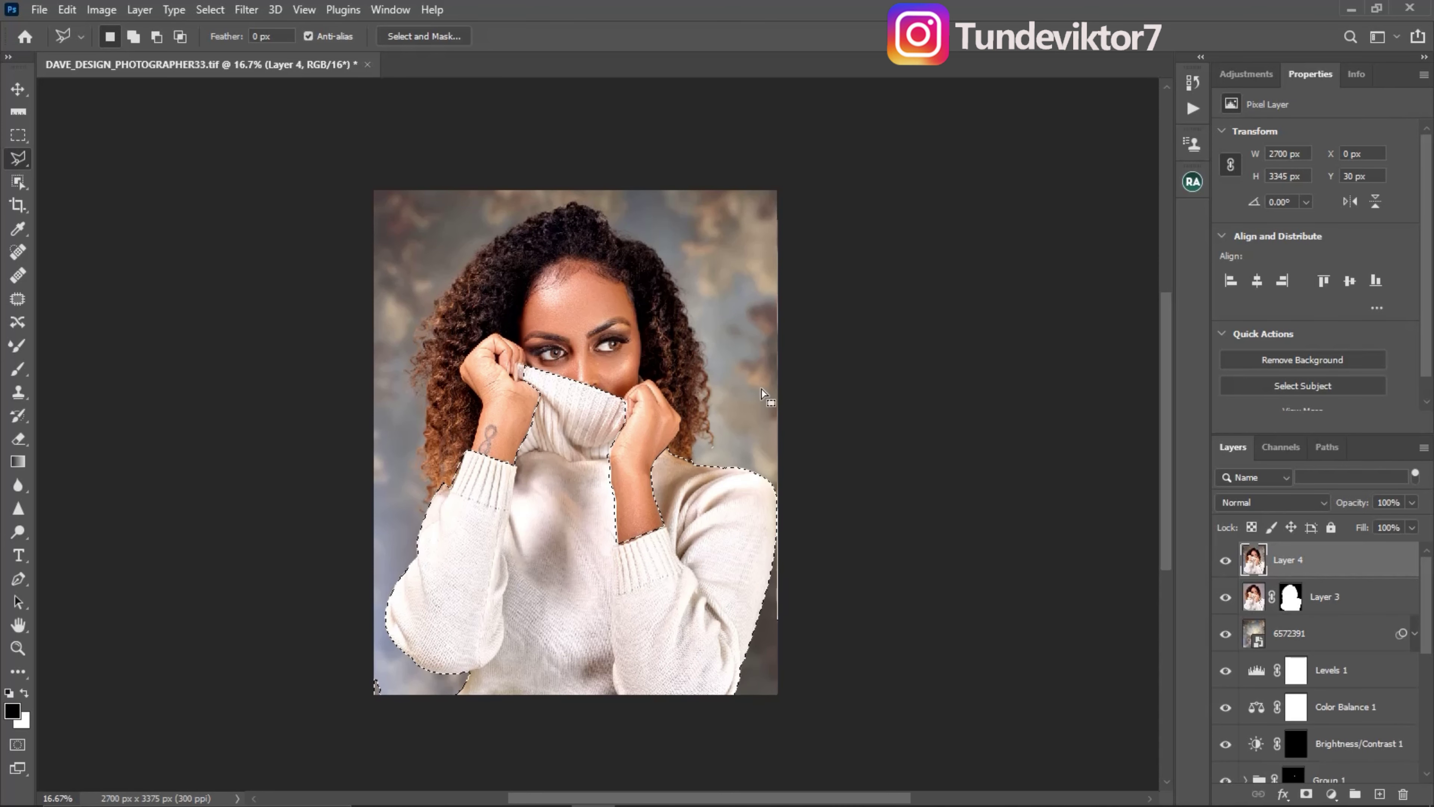
click(1305, 794)
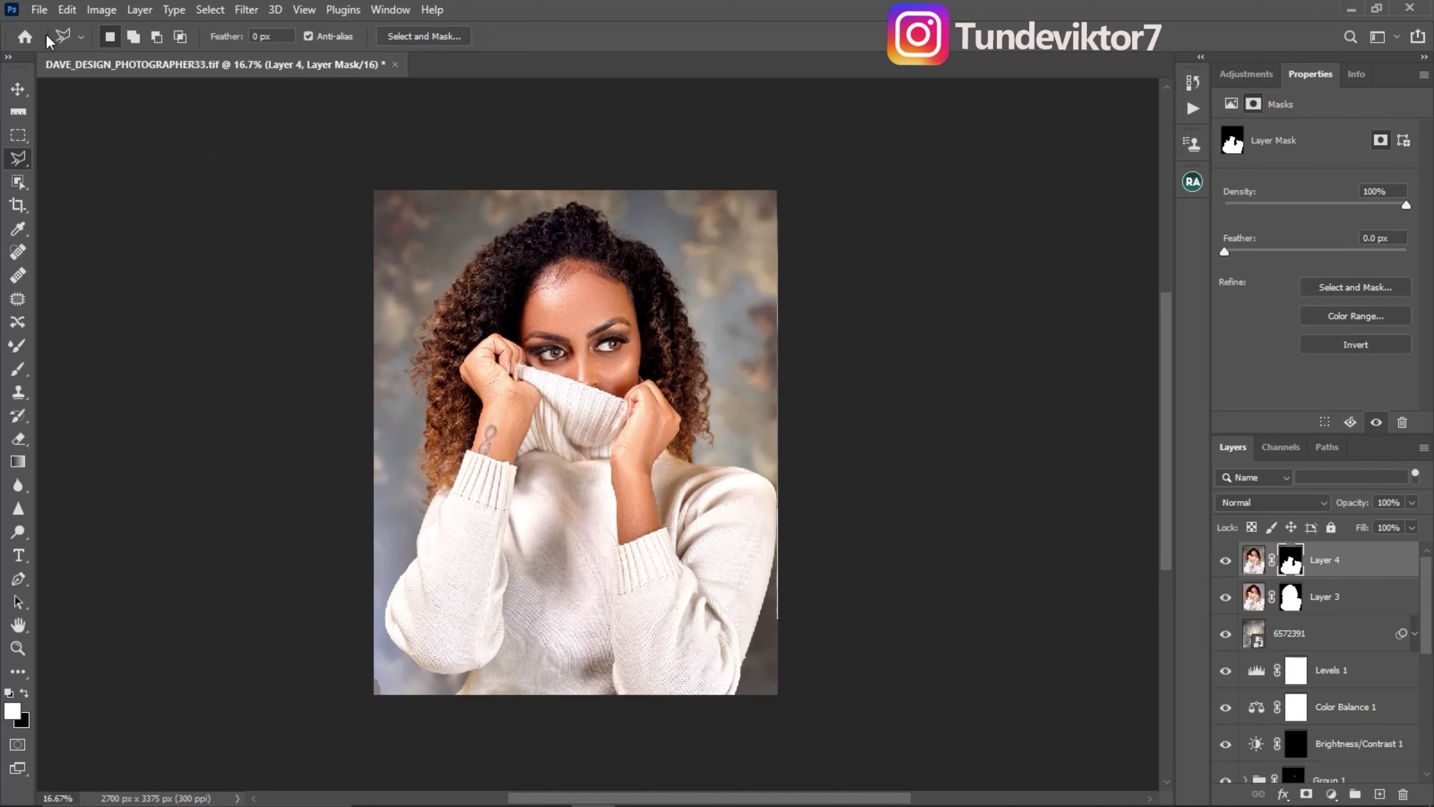
Place the seashell pattern AdobeStock_305649094 from the overlay folder as an embedded object
click(39, 10)
click(151, 374)
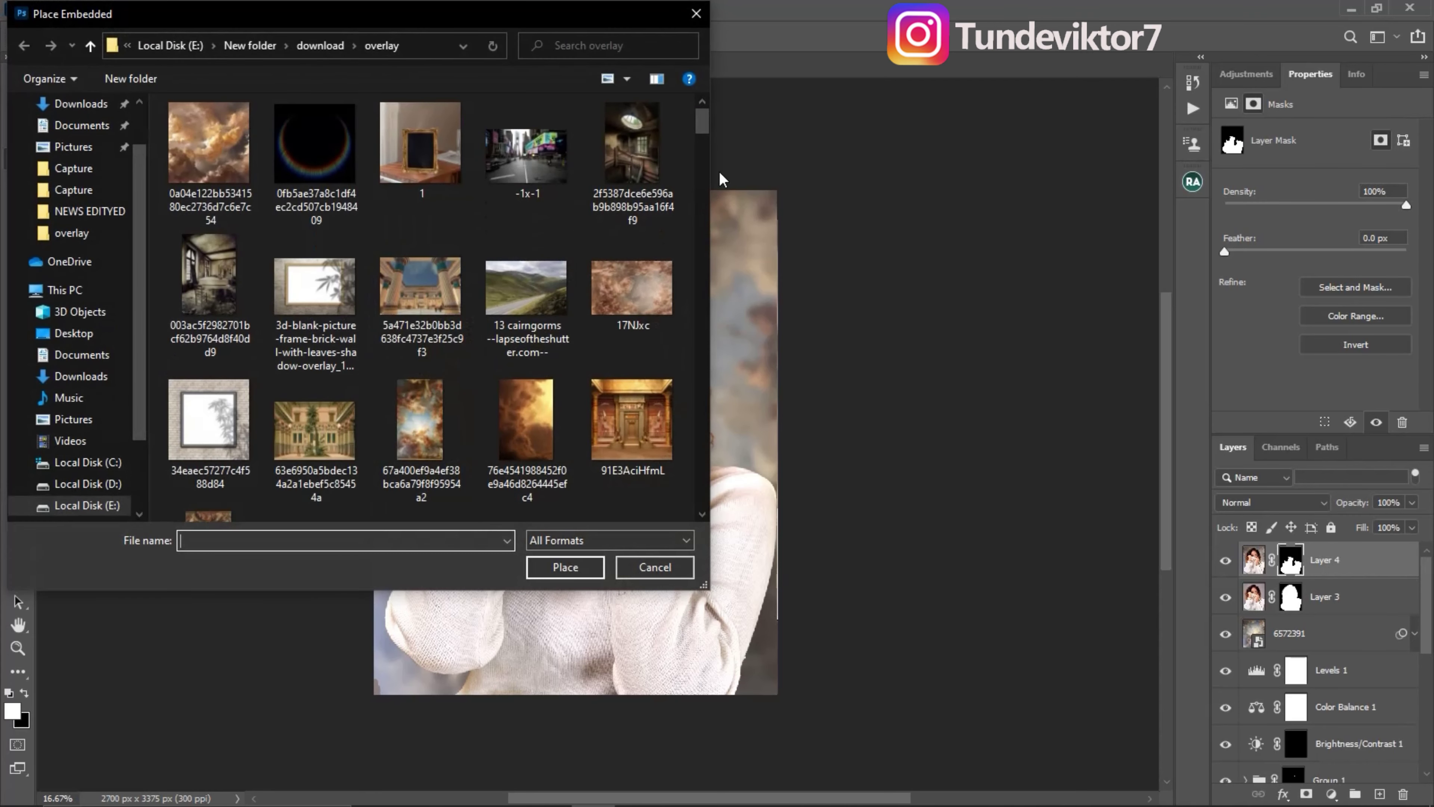
drag(701, 120, 707, 203)
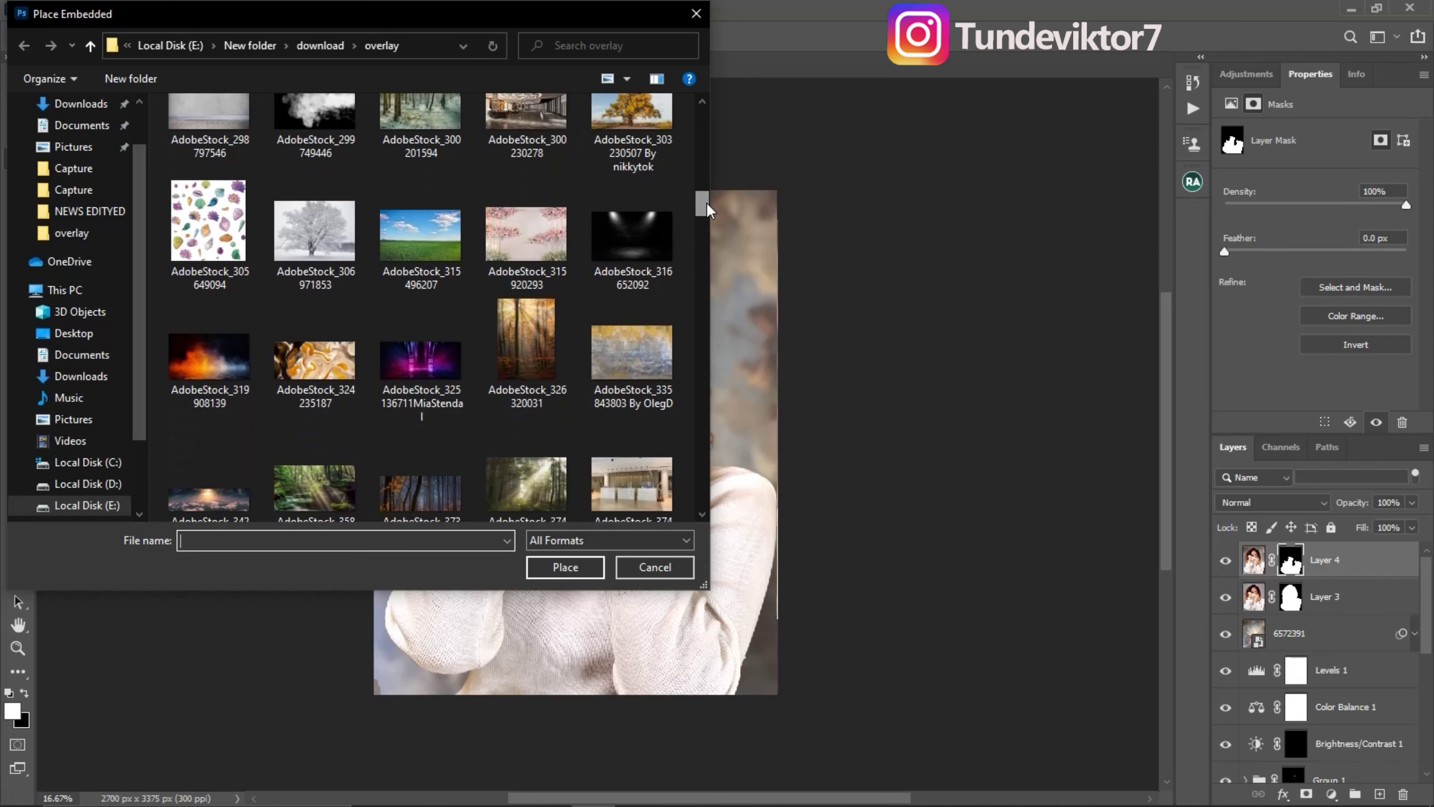
click(210, 239)
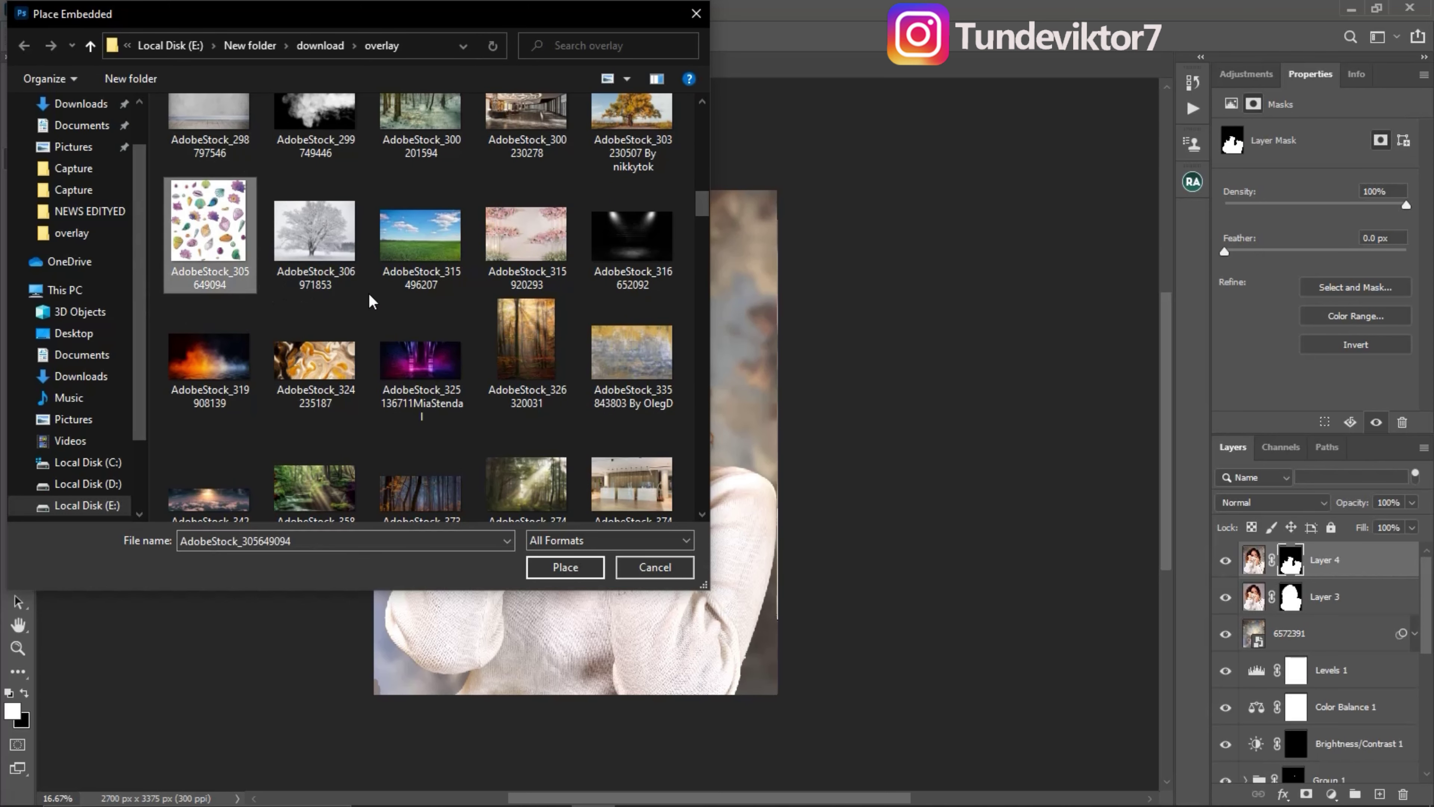
click(502, 481)
click(574, 567)
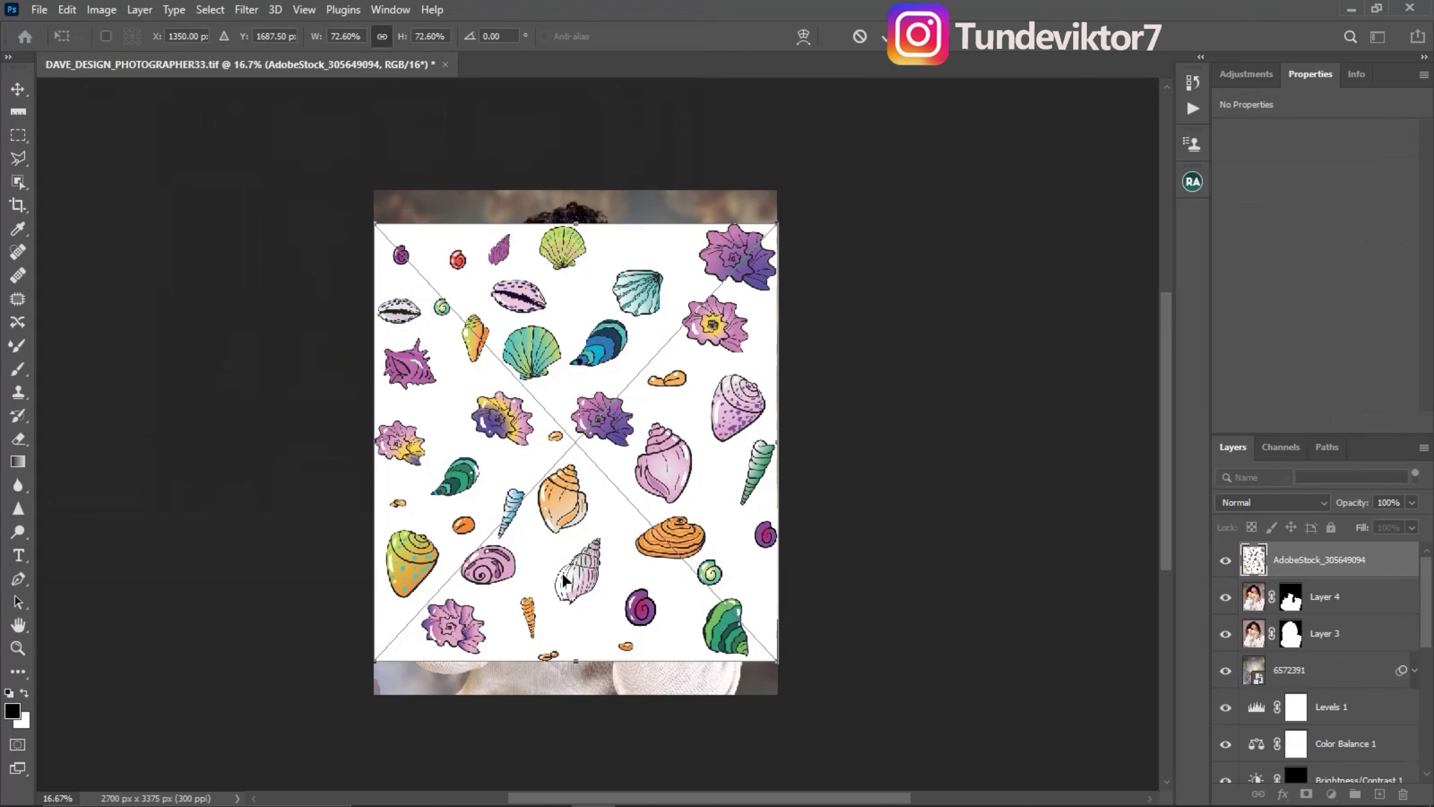
Move the seashell pattern down to the canvas's bottom edge and clip it to Layer 4
drag(660, 461, 661, 494)
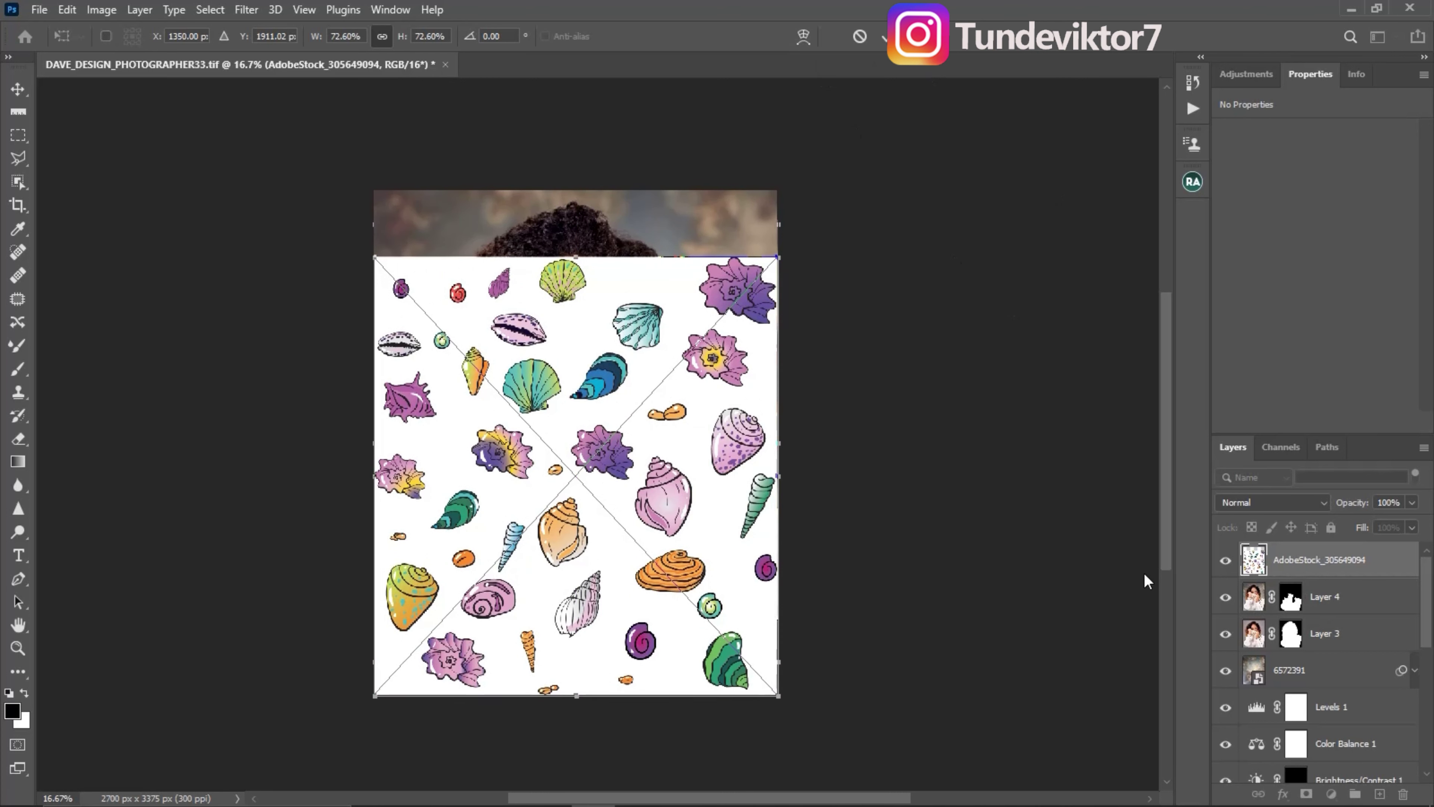
alt+click(1325, 576)
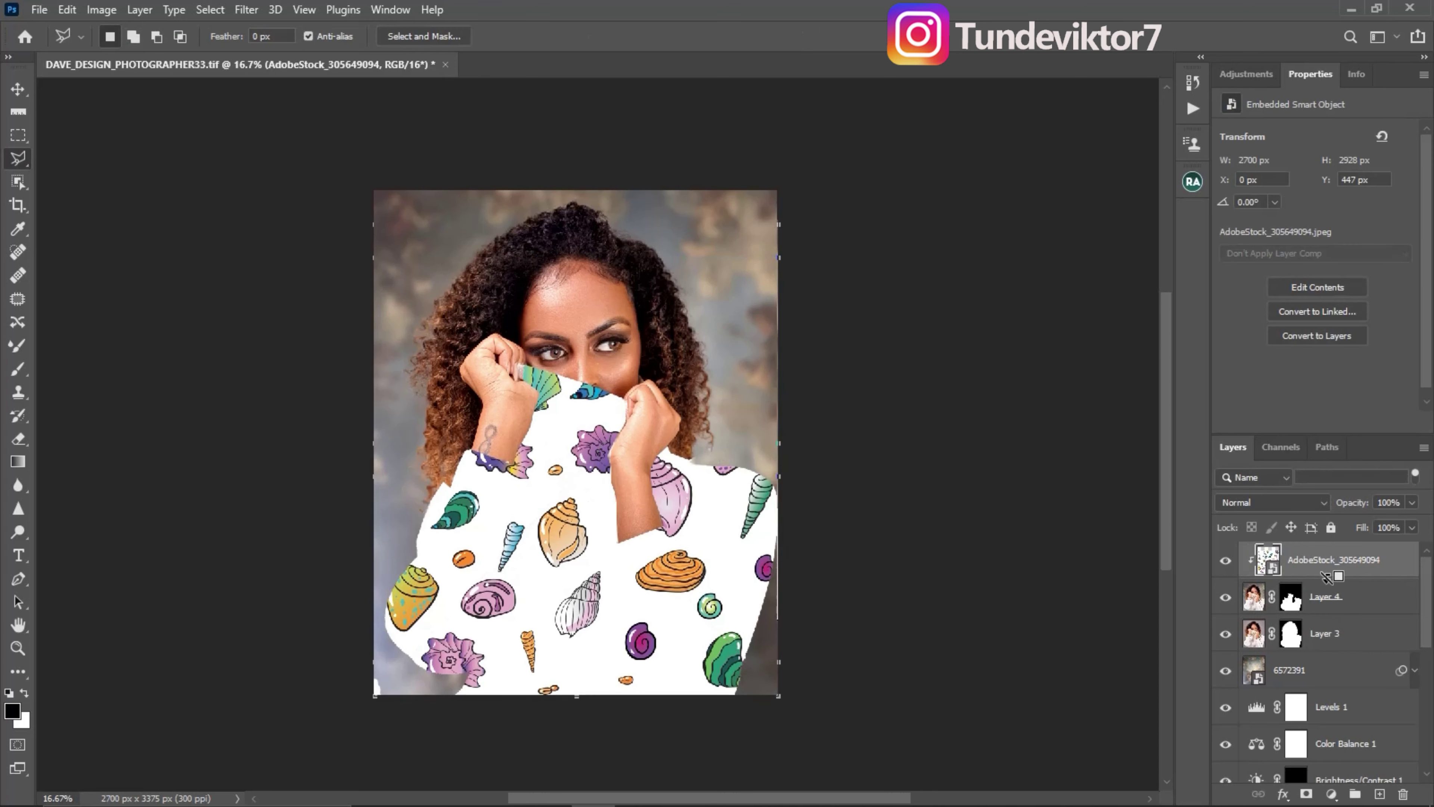
key(l)
Paint black on Layer 4's mask to hide the stray white patch in the image's lower-left corner
scroll(569, 517, up, 1)
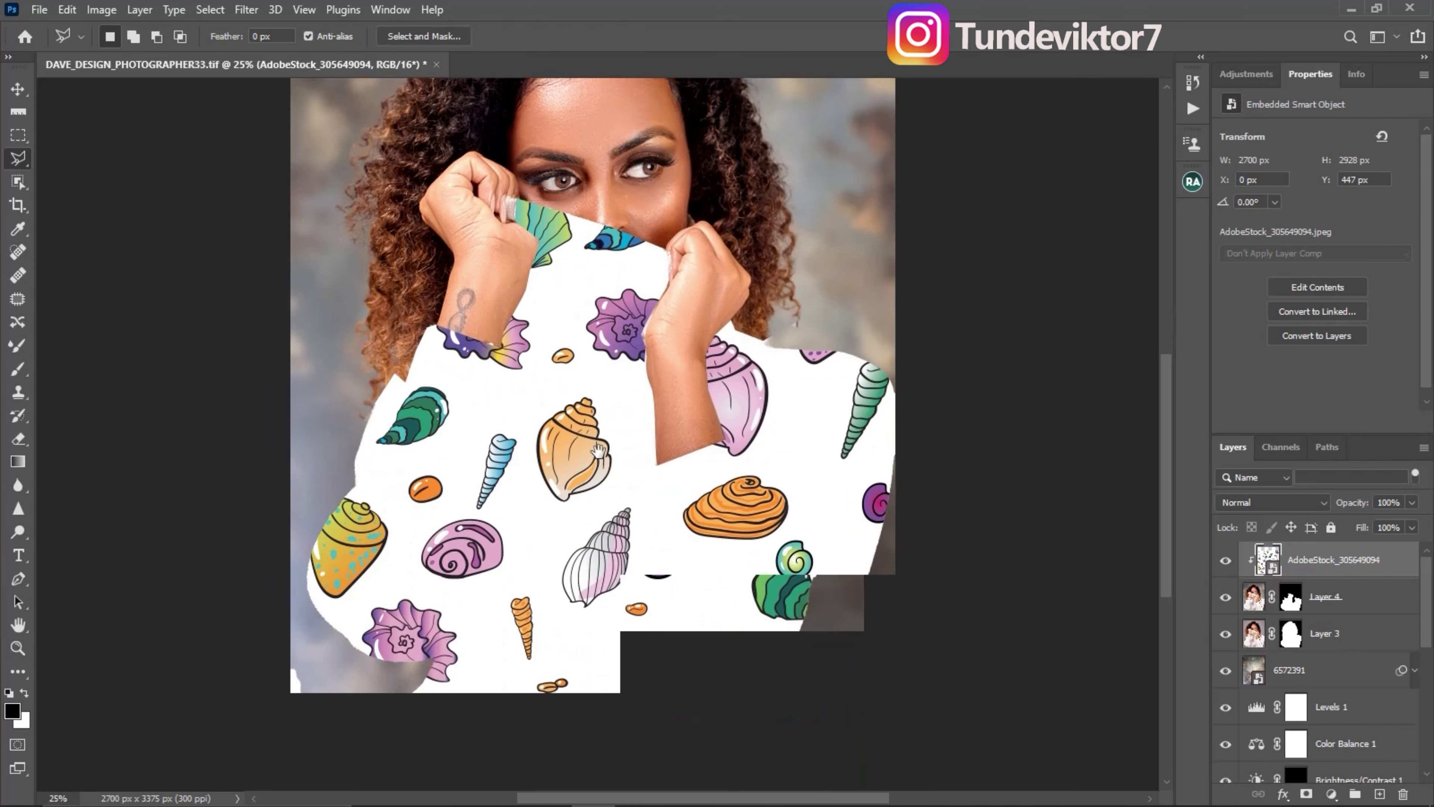
drag(598, 520, 597, 367)
key(z)
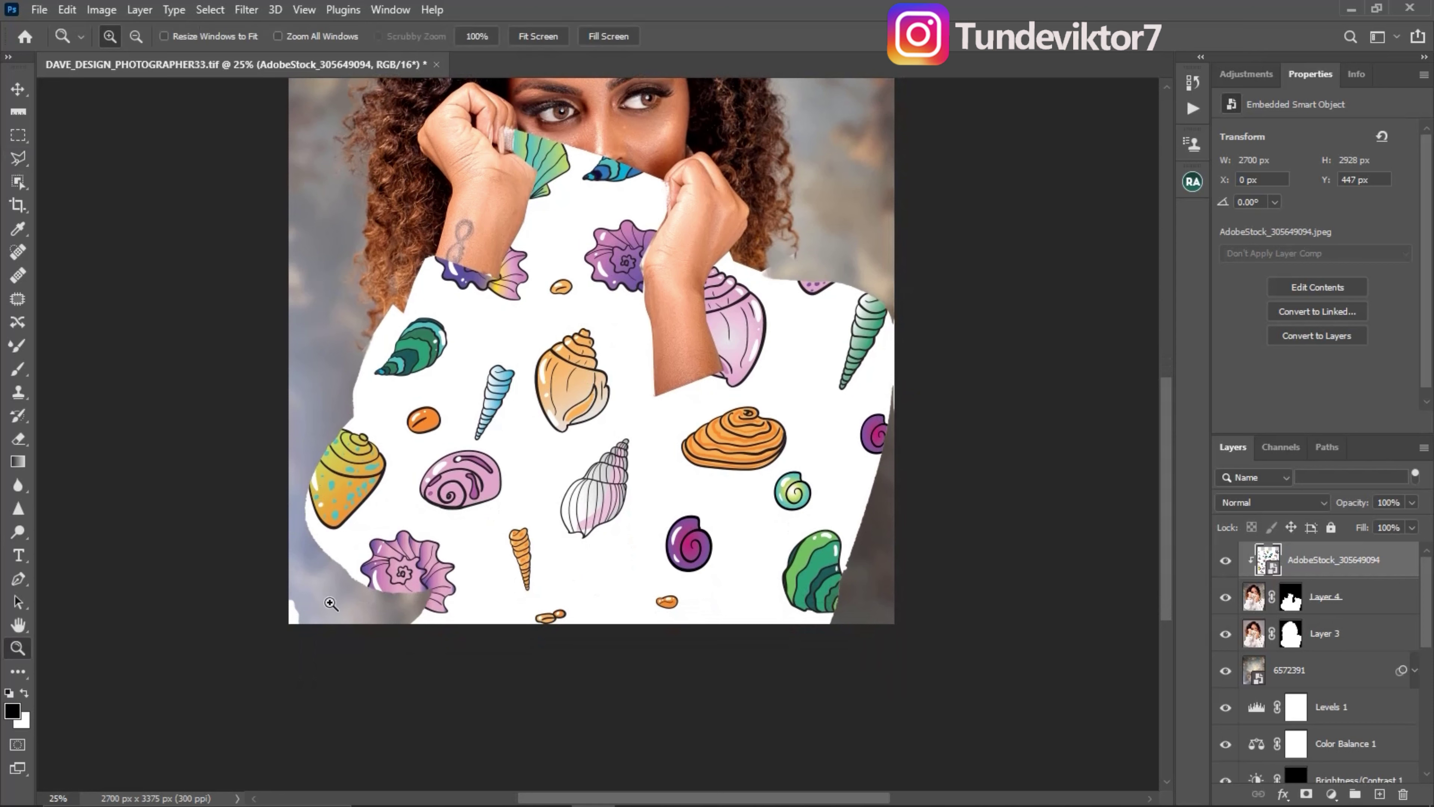
click(329, 600)
key(l)
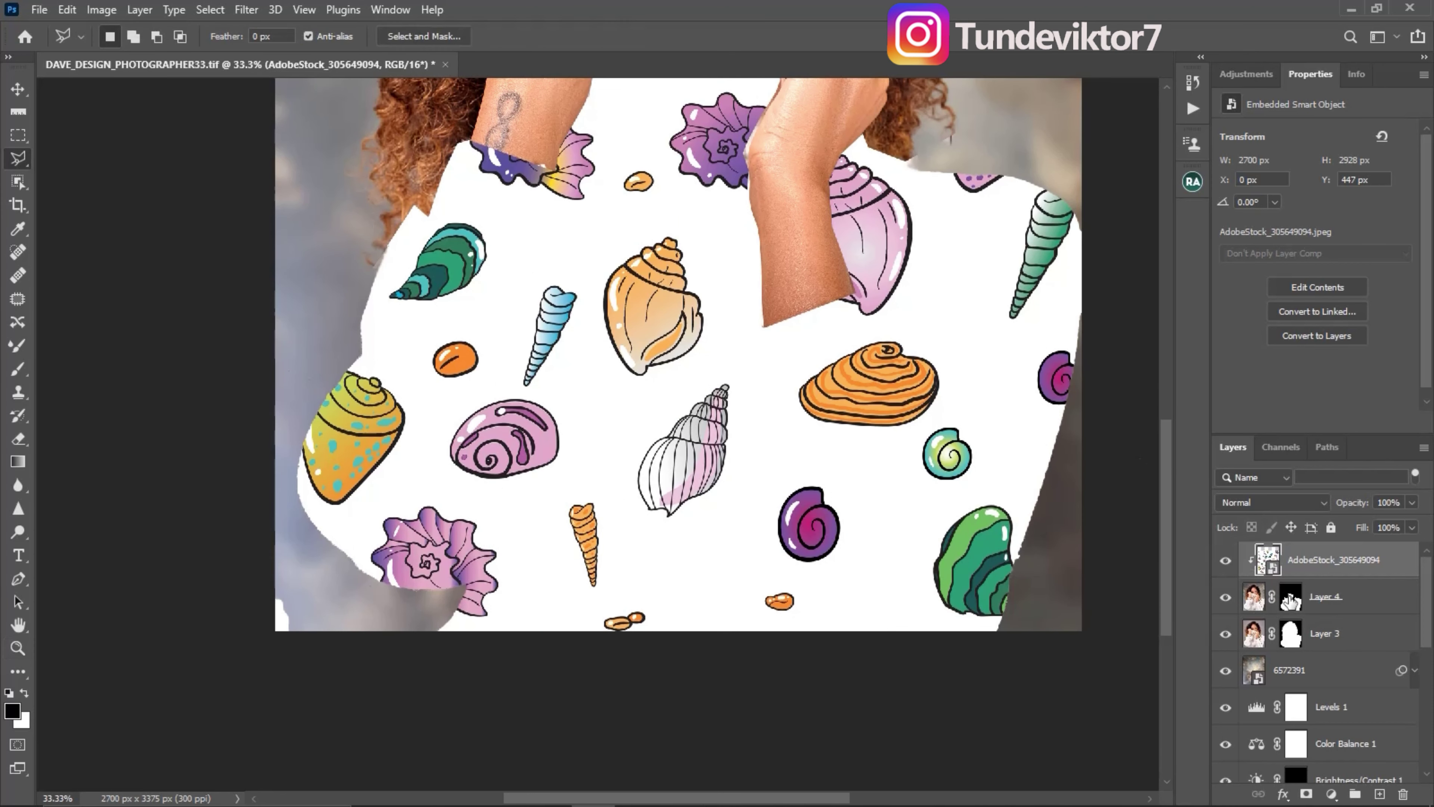
click(1290, 600)
key(b)
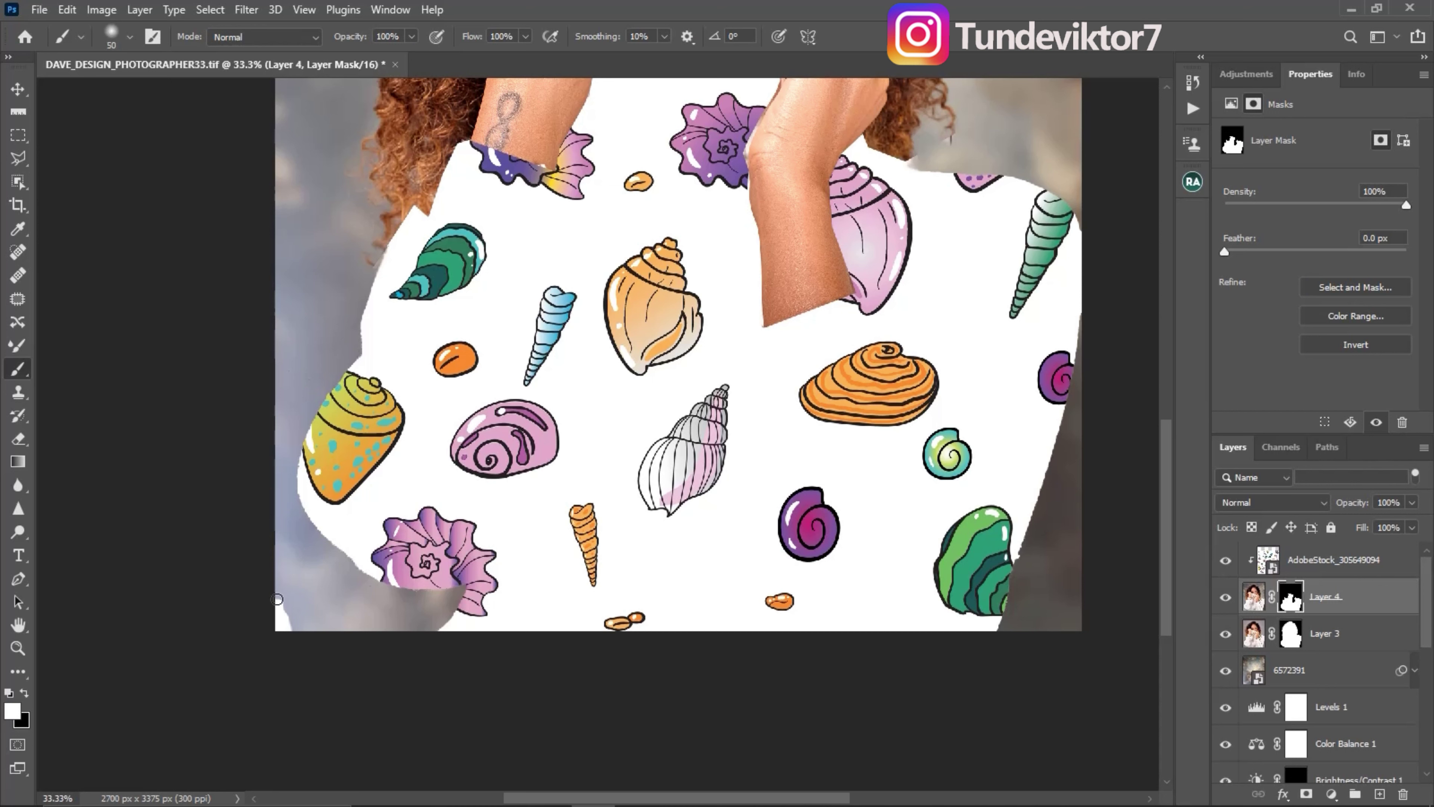
key(x)
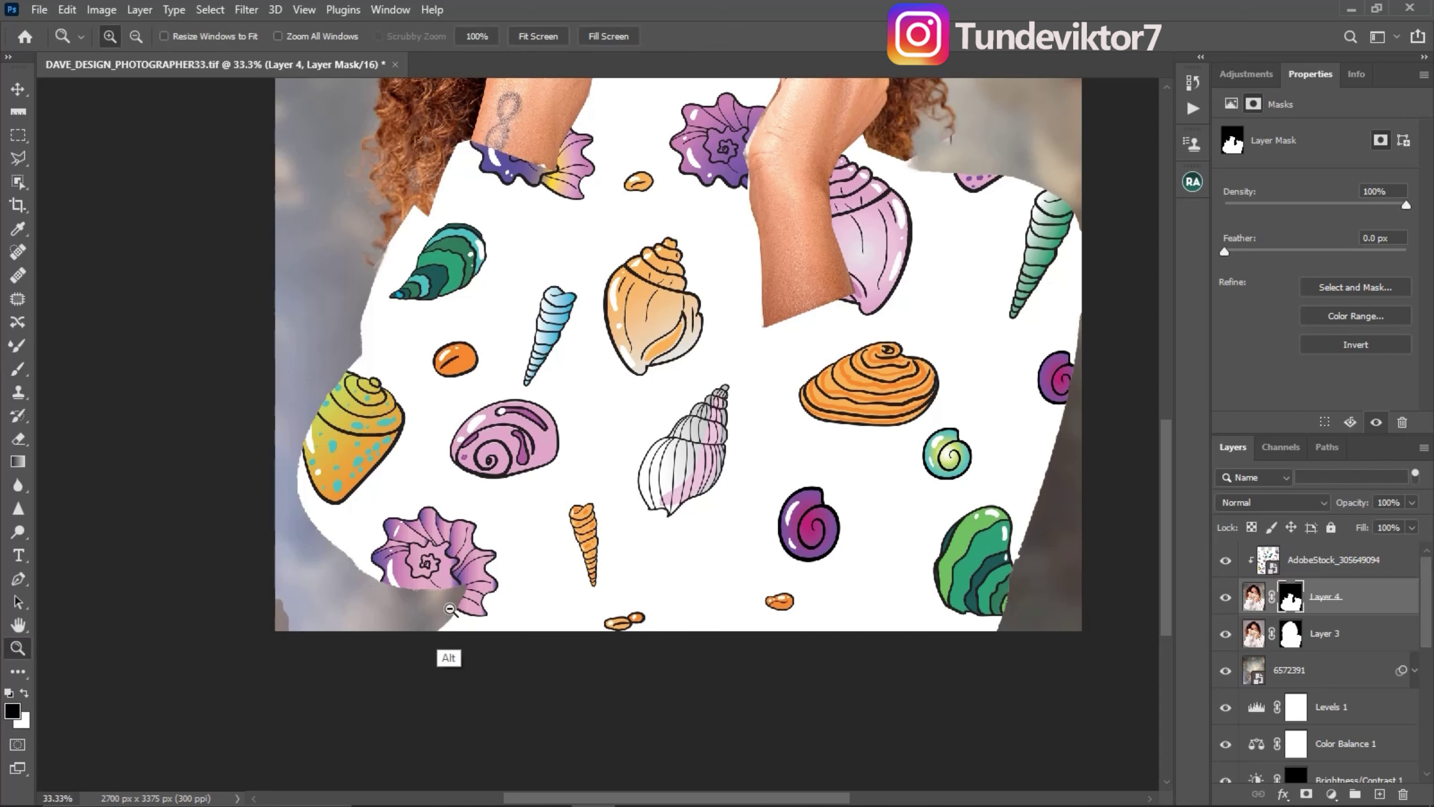
Set Layer 4's blend mode to Soft Light so the seashell pattern blends into the sweater
key(z)
alt+click(452, 644)
scroll(497, 559, up, 3)
mouse_move(534, 486)
mouse_down()
mouse_move(536, 511)
mouse_move(528, 477)
mouse_up()
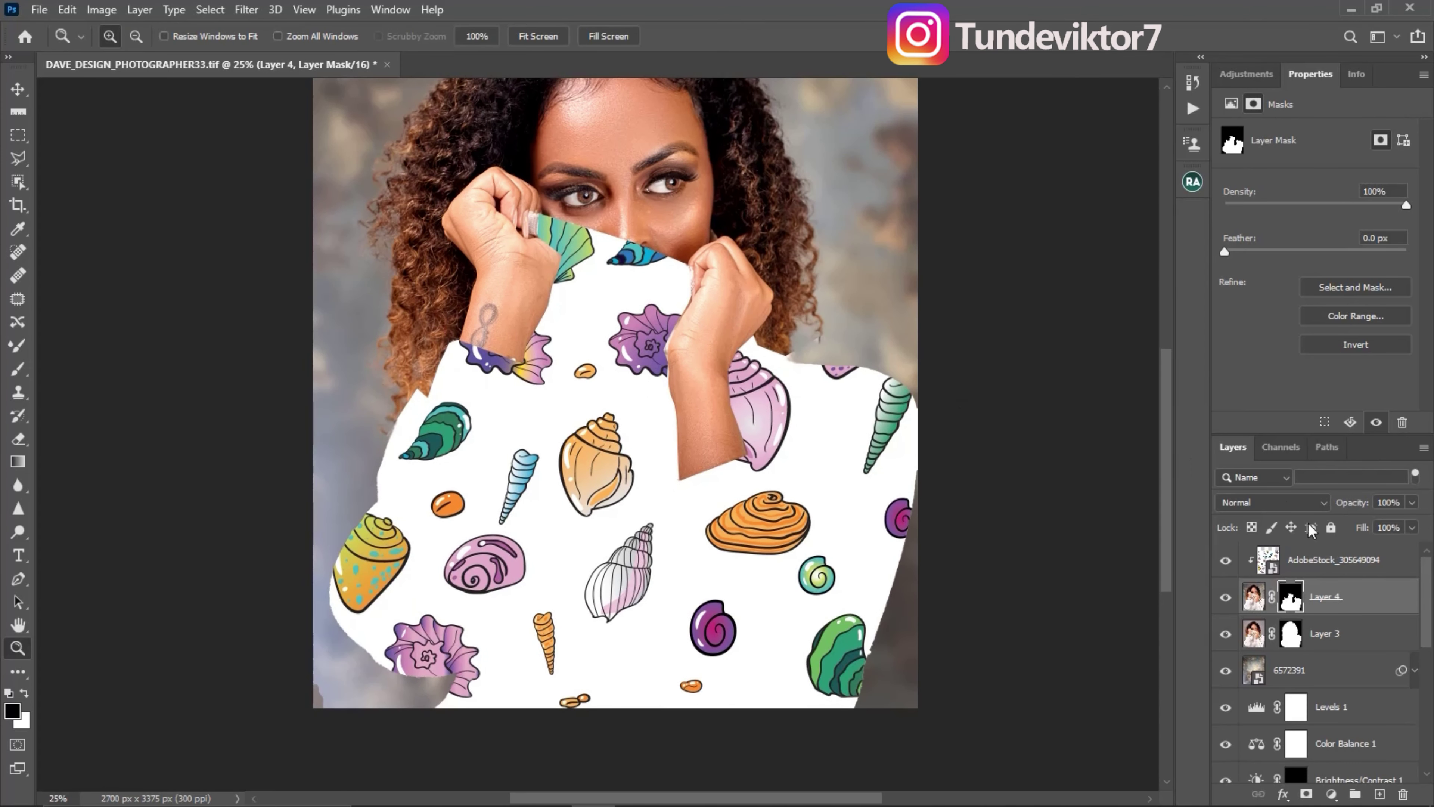
click(1277, 503)
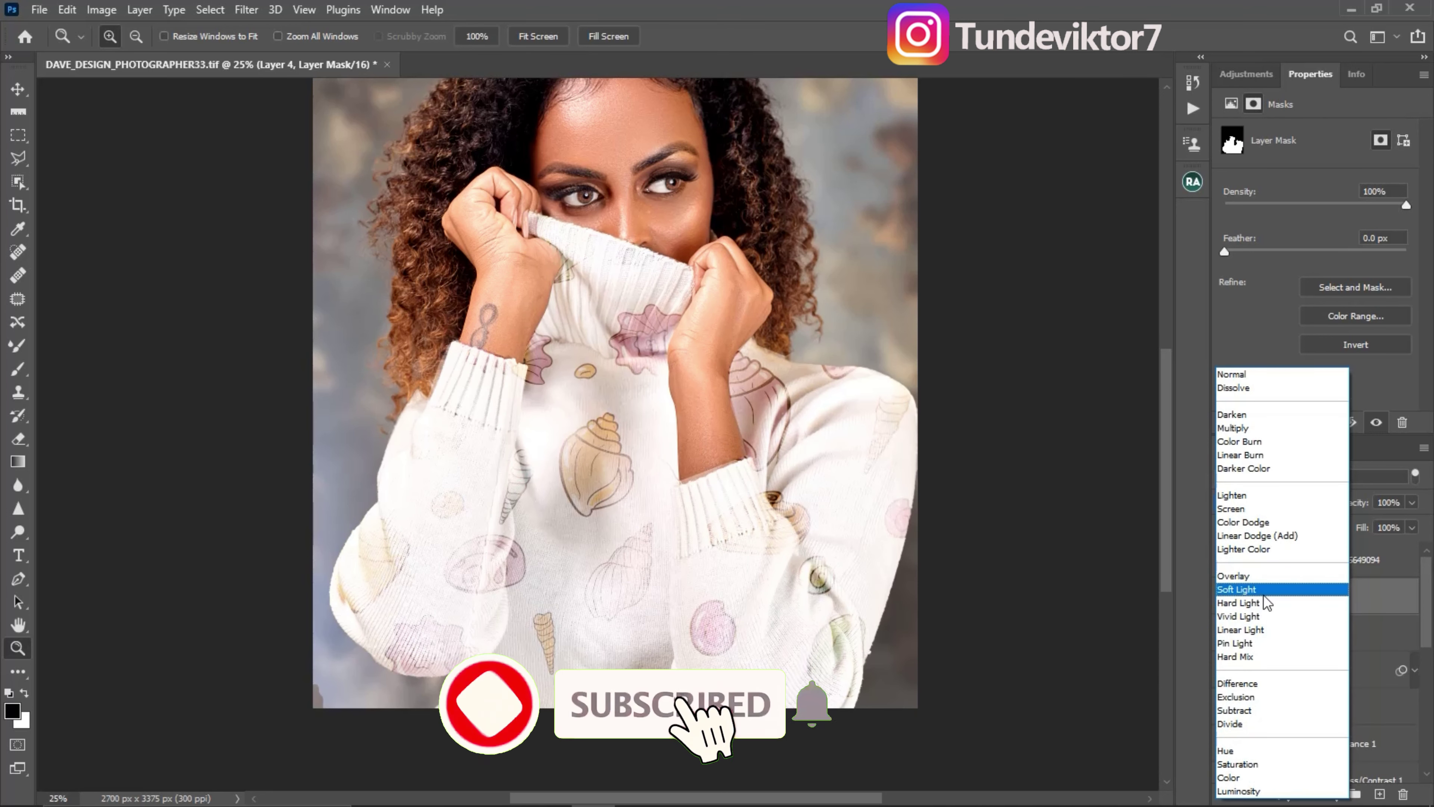
click(1263, 592)
Refine Layer 4's mask in Select and Mask with Smart Radius on, Smooth 35 and Feather 2.8 px
click(512, 400)
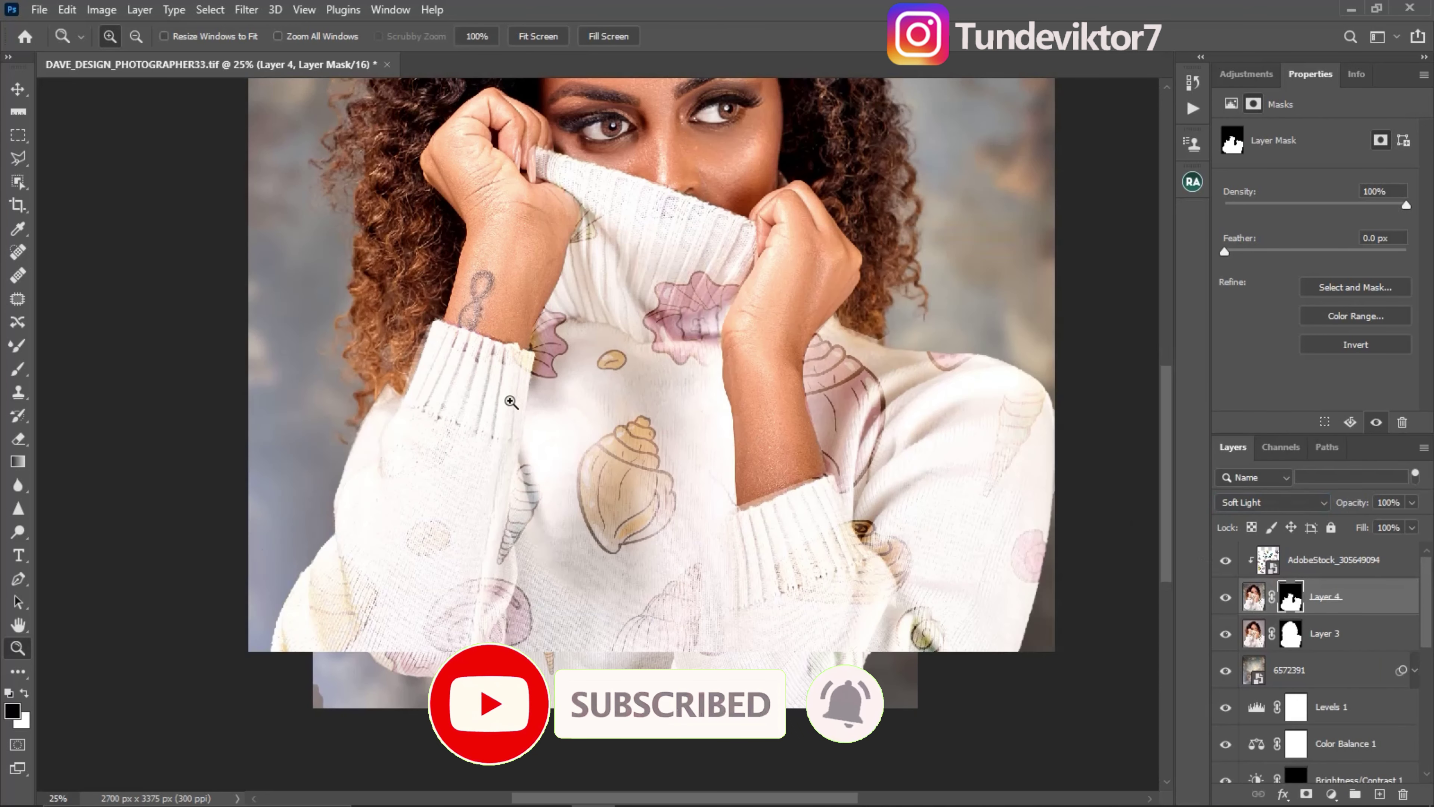
click(418, 420)
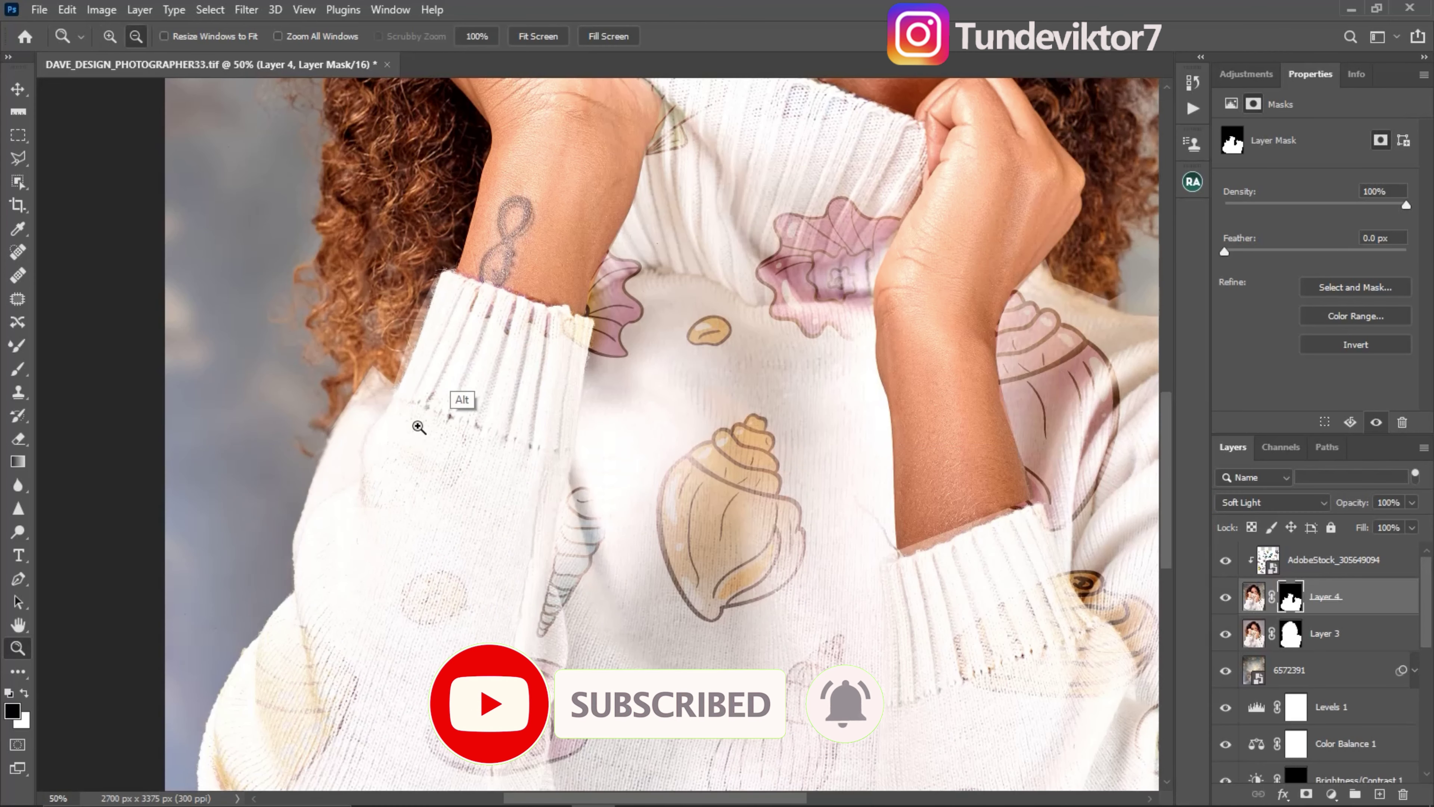
alt+click(425, 408)
click(428, 390)
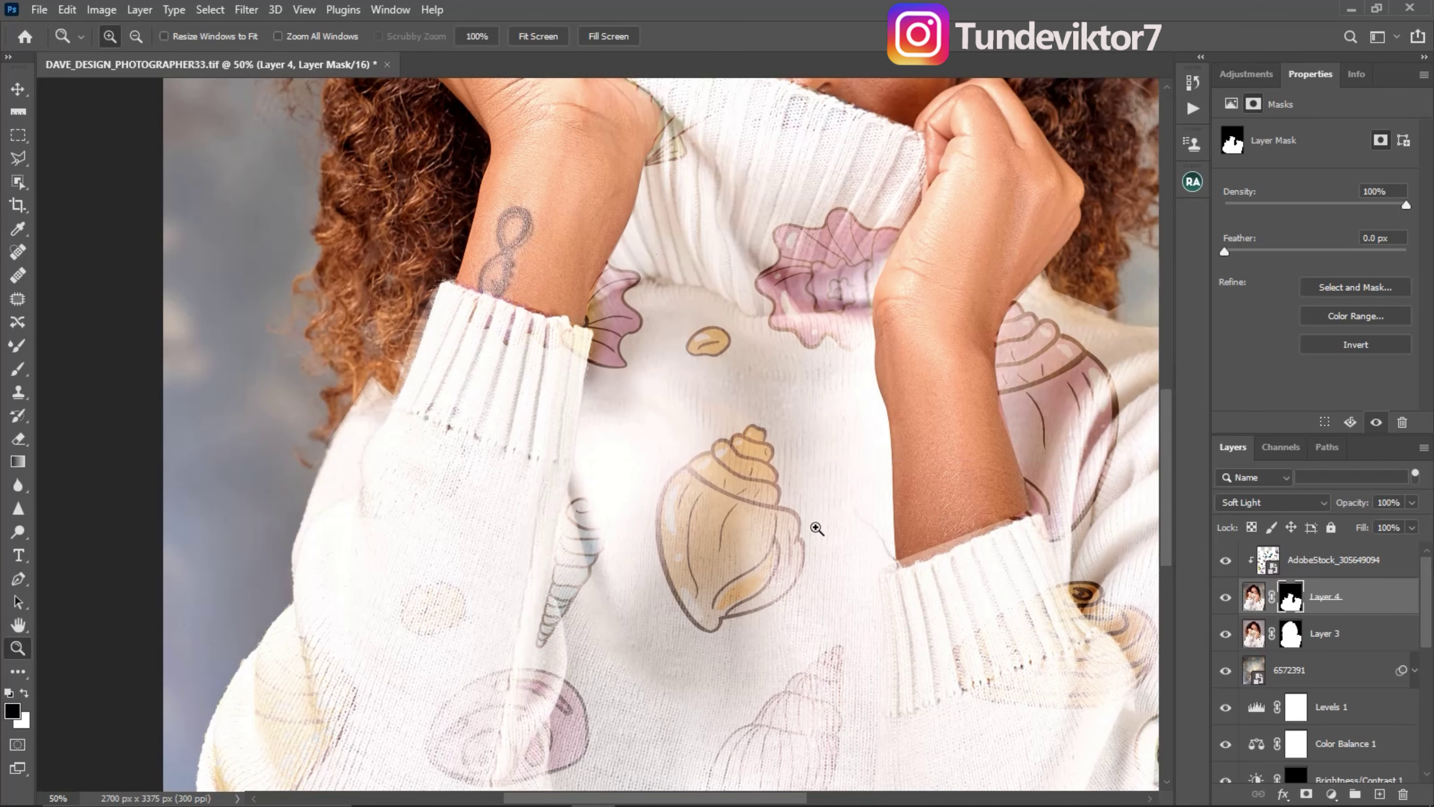
alt+click(370, 500)
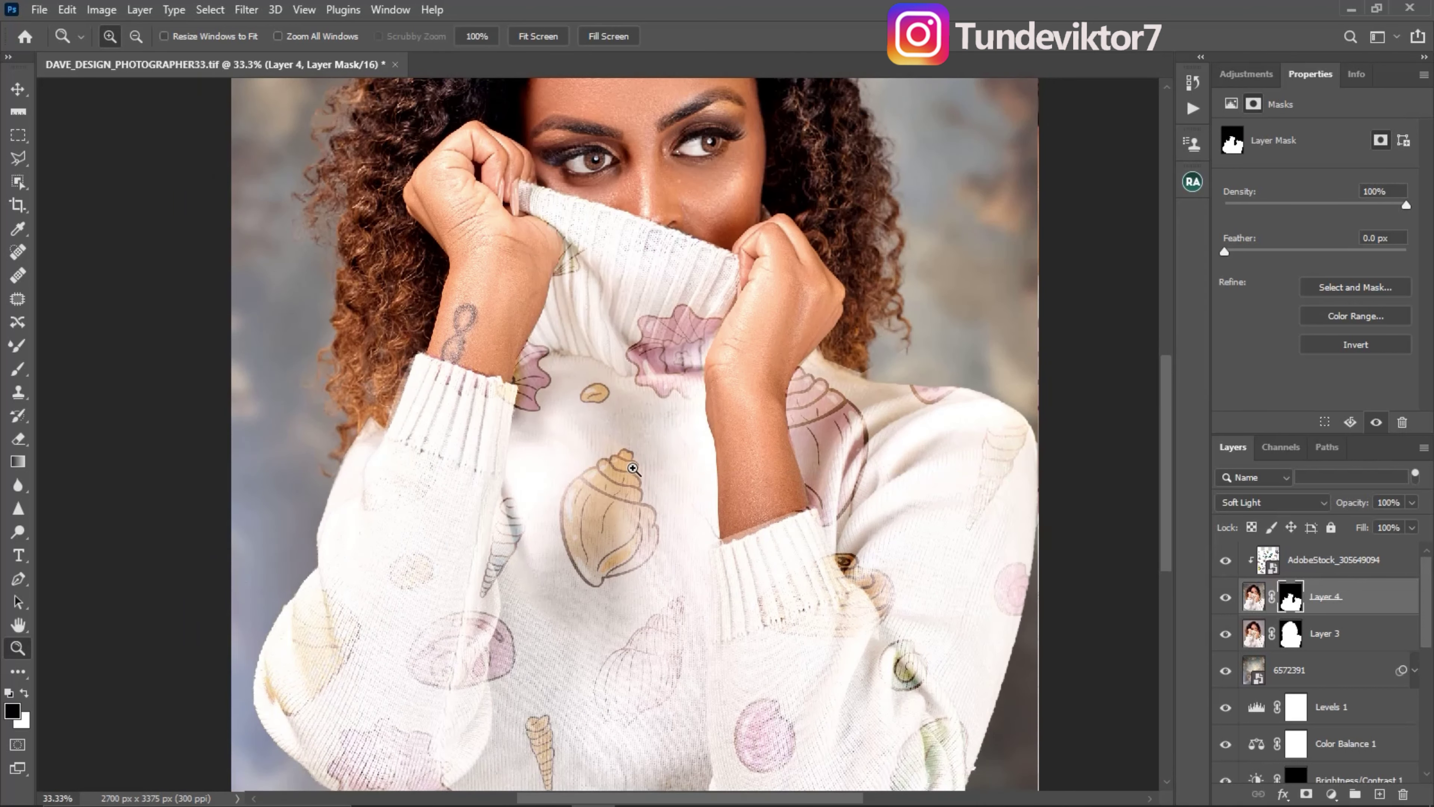
double_click(1290, 599)
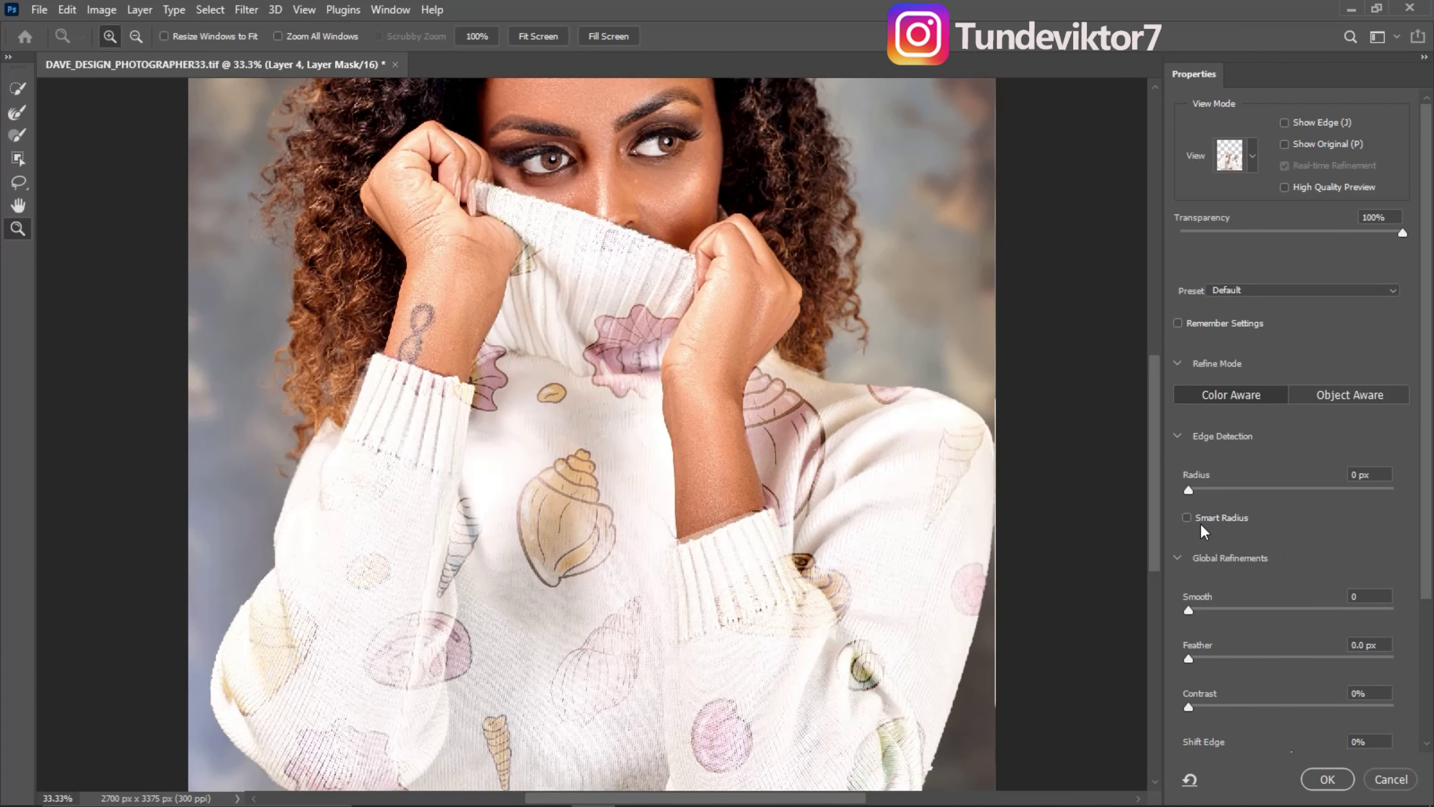
click(1187, 516)
drag(1188, 659, 1220, 652)
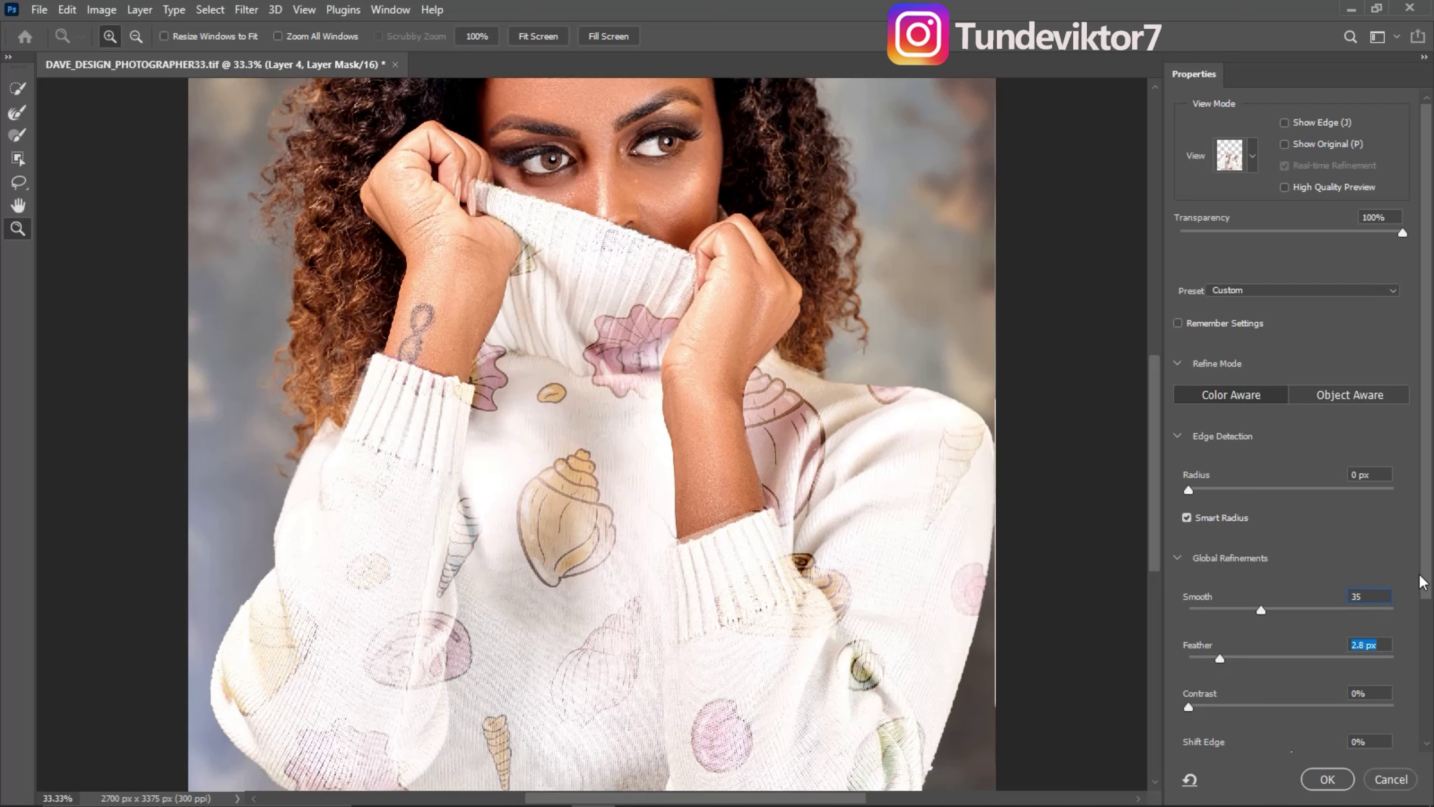
Set the mask's Shift Edge to -12% and apply the refinement
scroll(1355, 661, down, 3)
click(1348, 665)
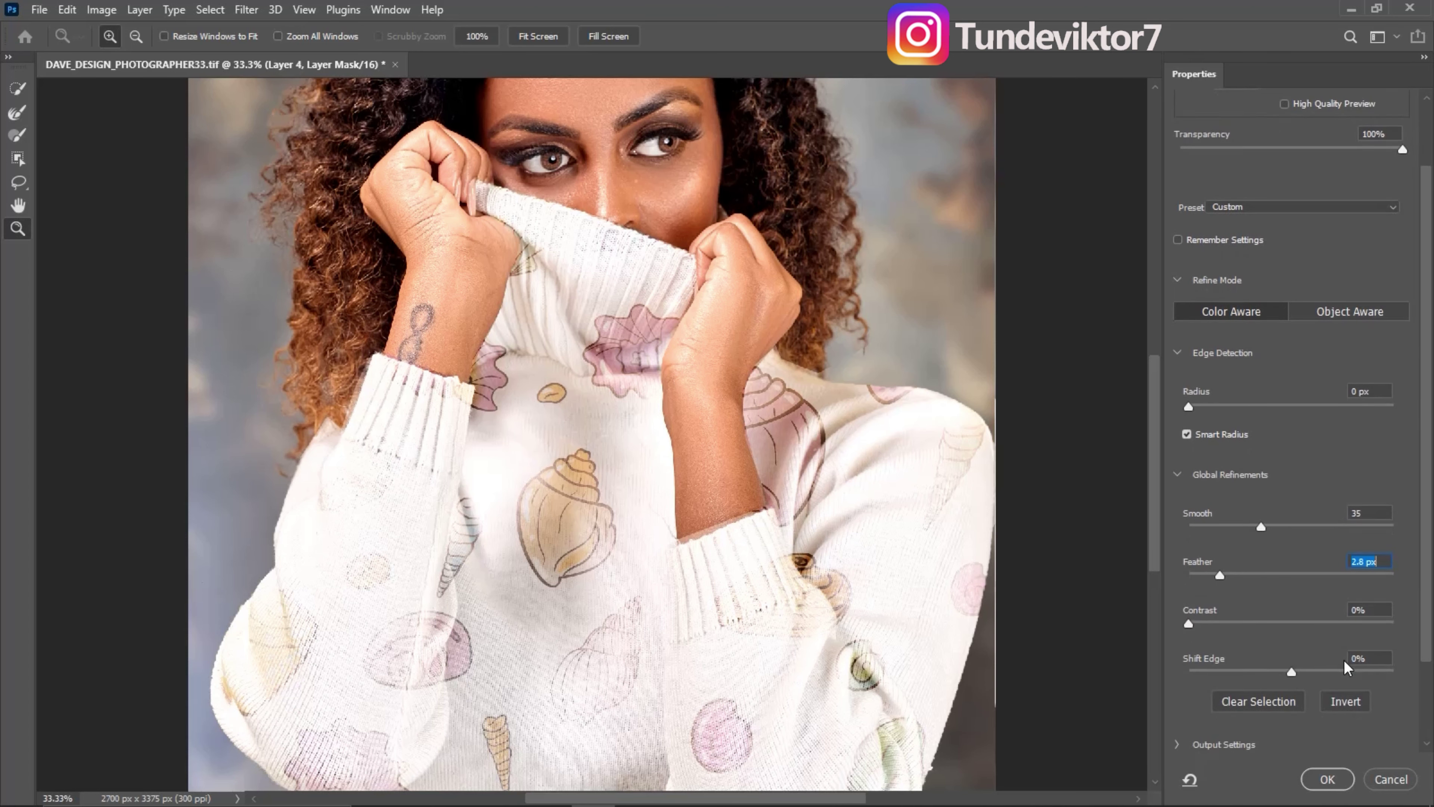
click(1276, 672)
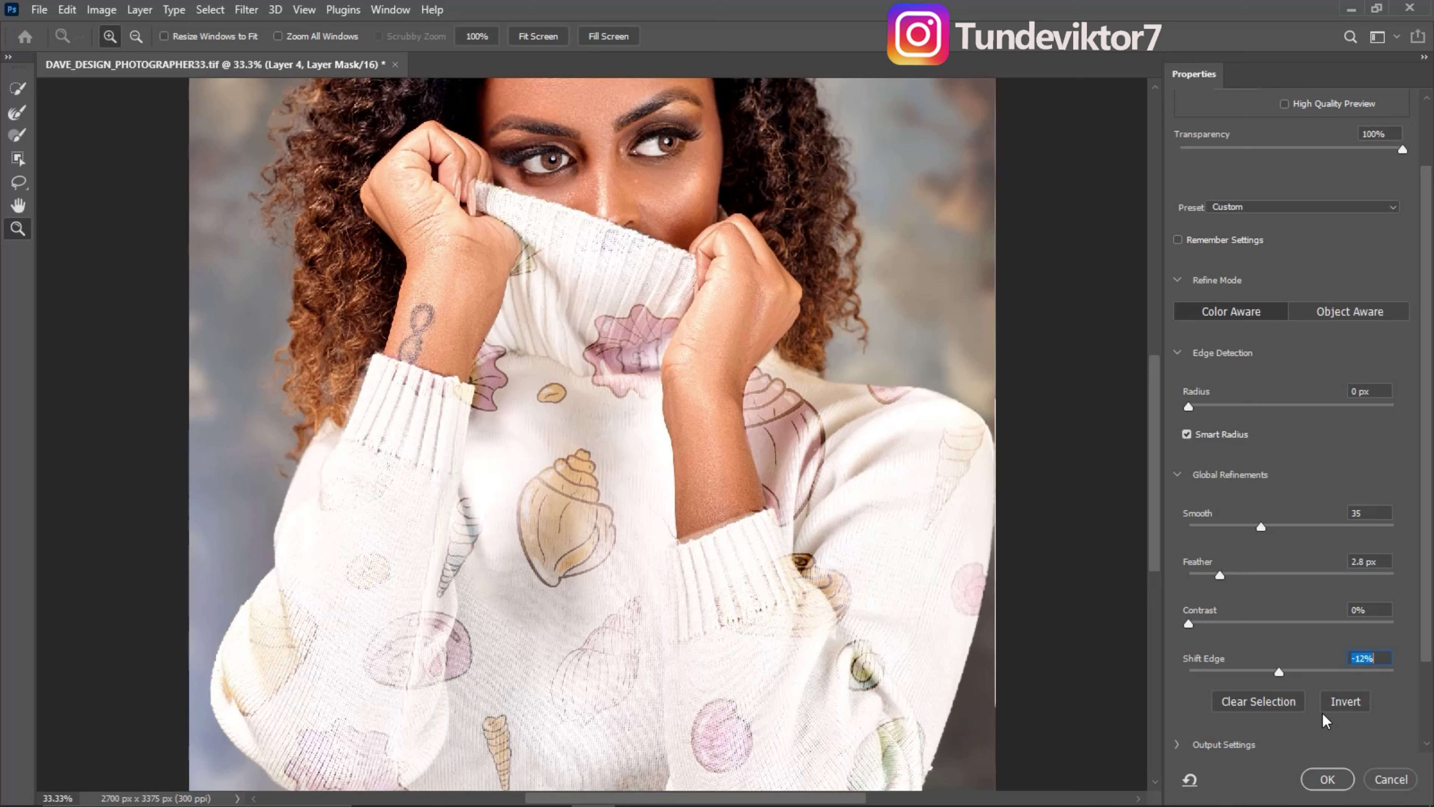
click(1325, 774)
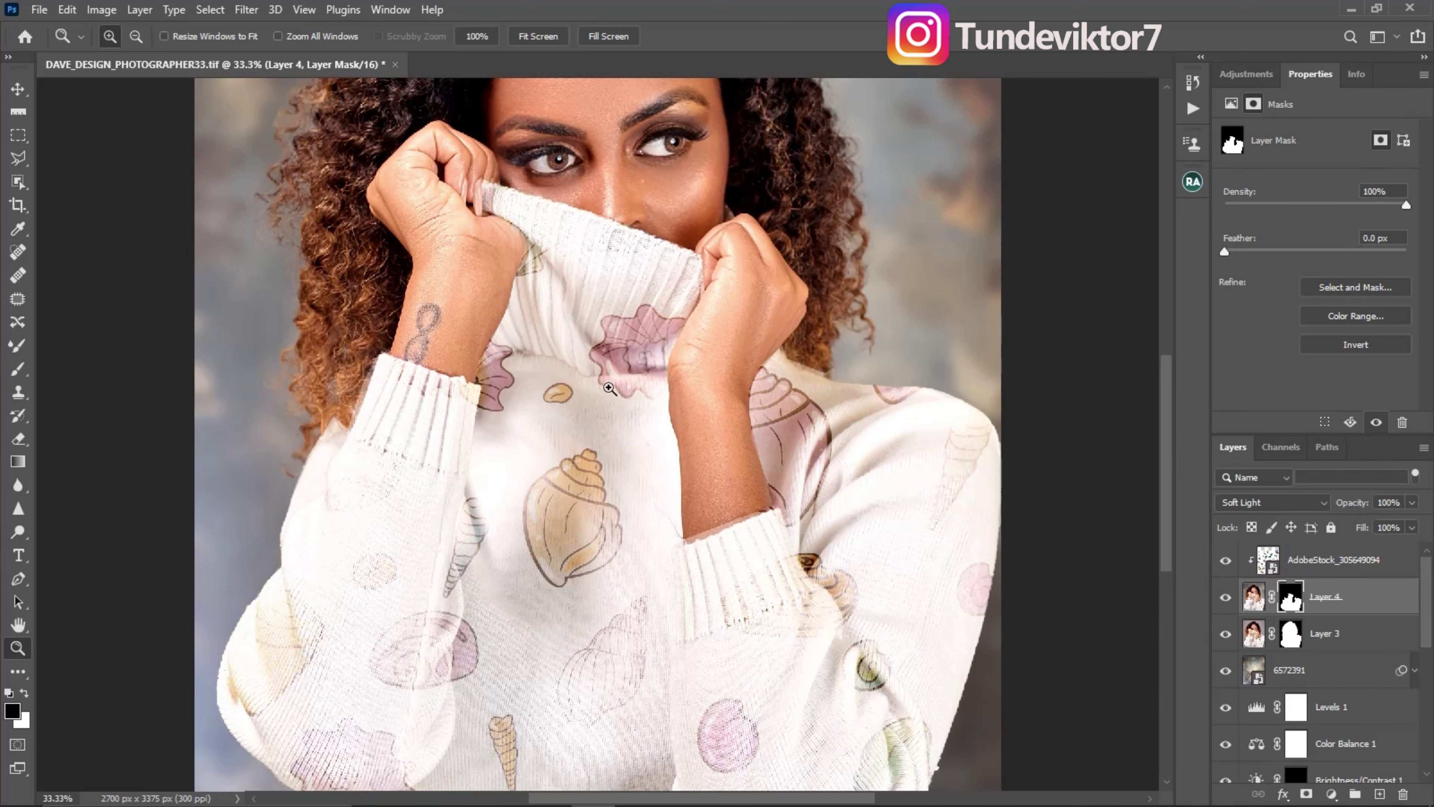
Brush black on Layer 4's mask along the forearm edge at the sweater cuff on the image's right side
scroll(541, 440, down, 2)
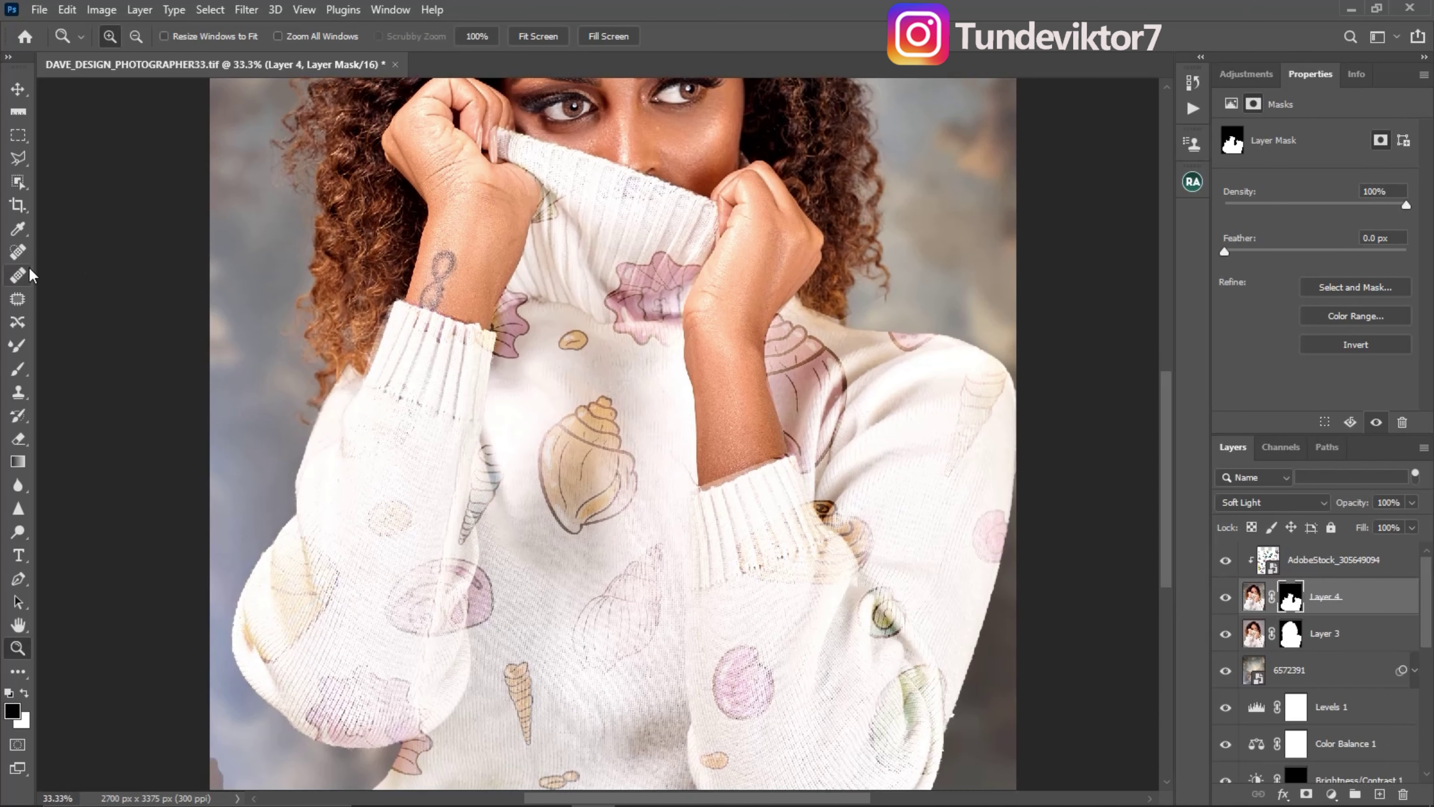
click(19, 369)
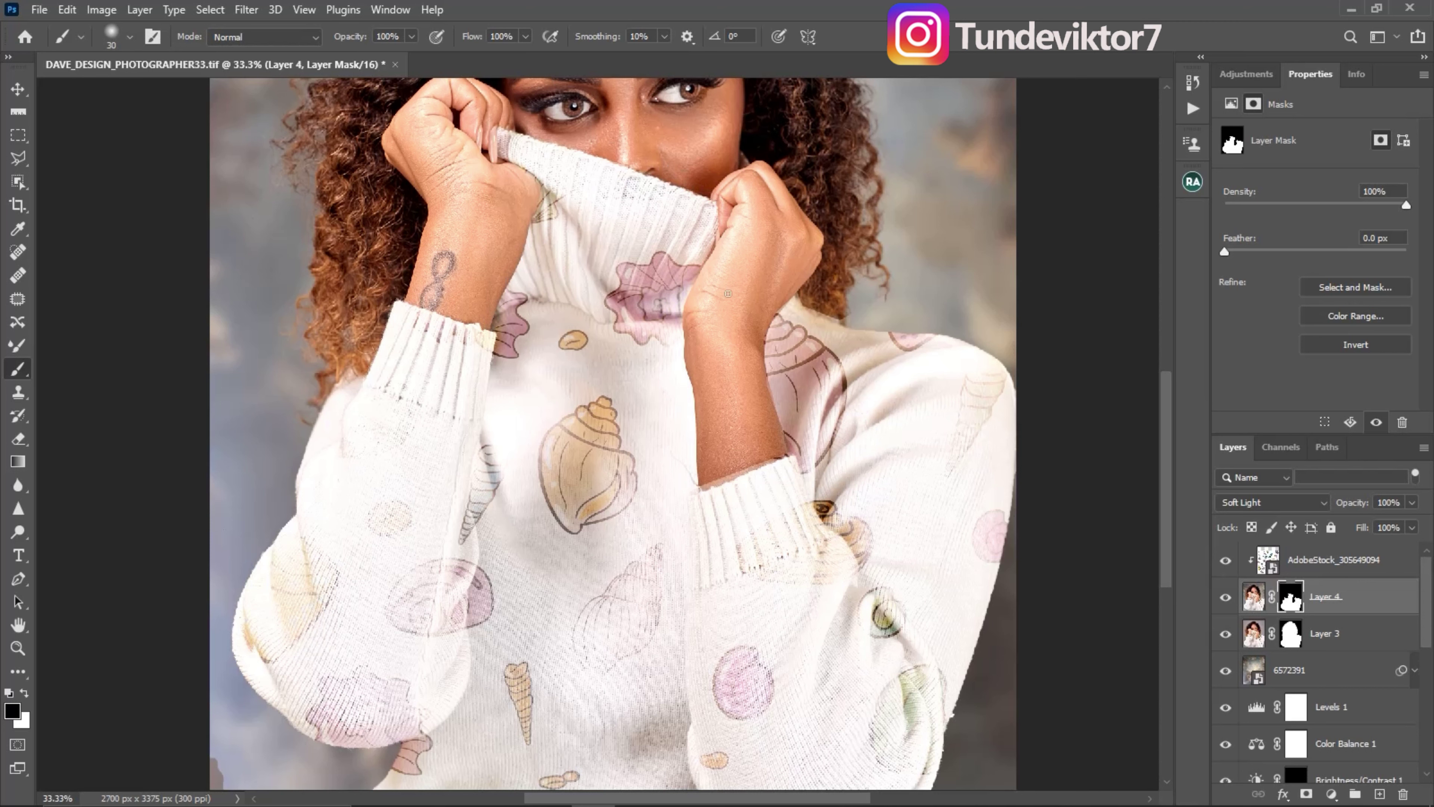
drag(738, 478, 699, 491)
key(z)
alt+click(756, 487)
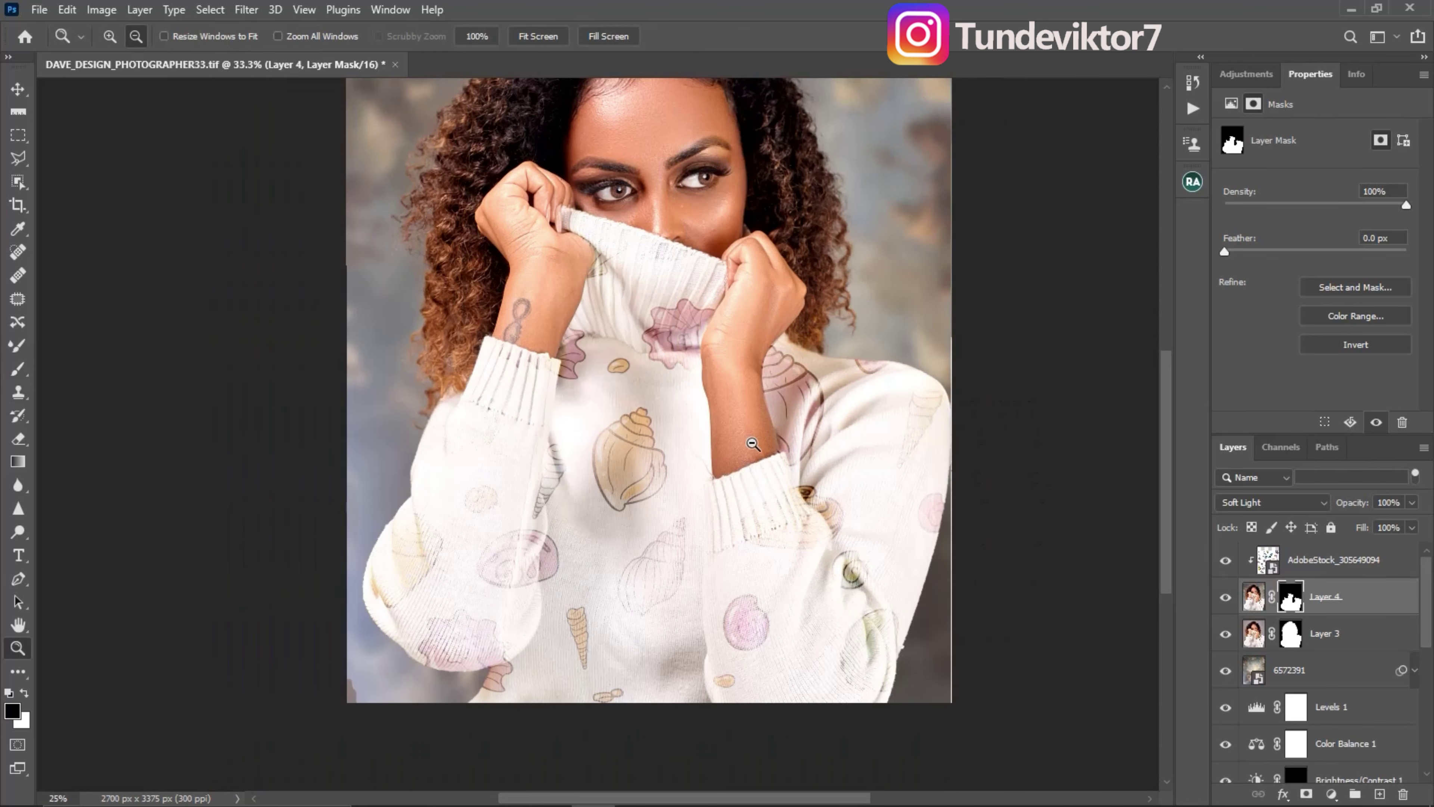
In the seashell pattern layer's blending options, split the Underlying Layer highlights slider to 160 / 224
alt+click(737, 495)
click(737, 494)
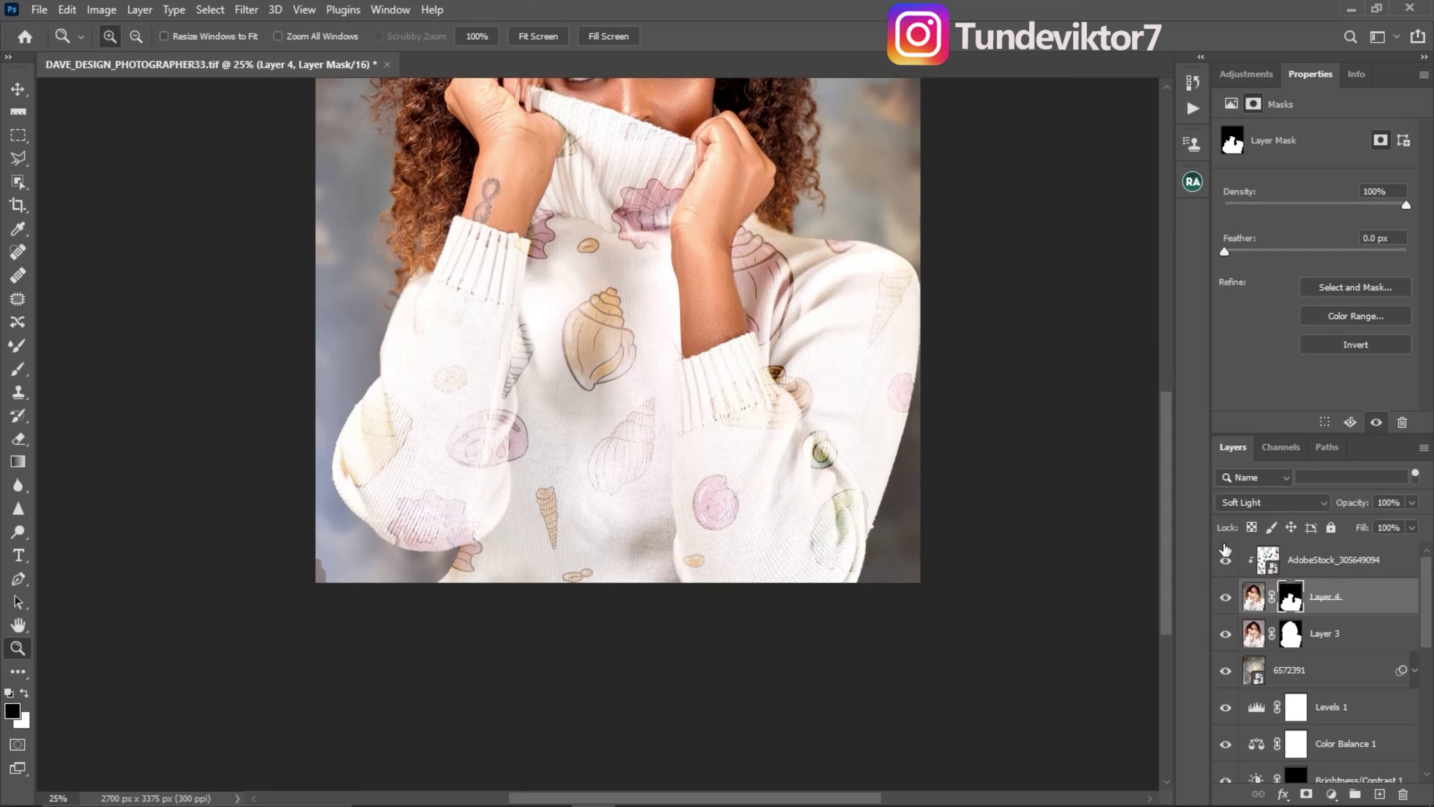
click(1269, 559)
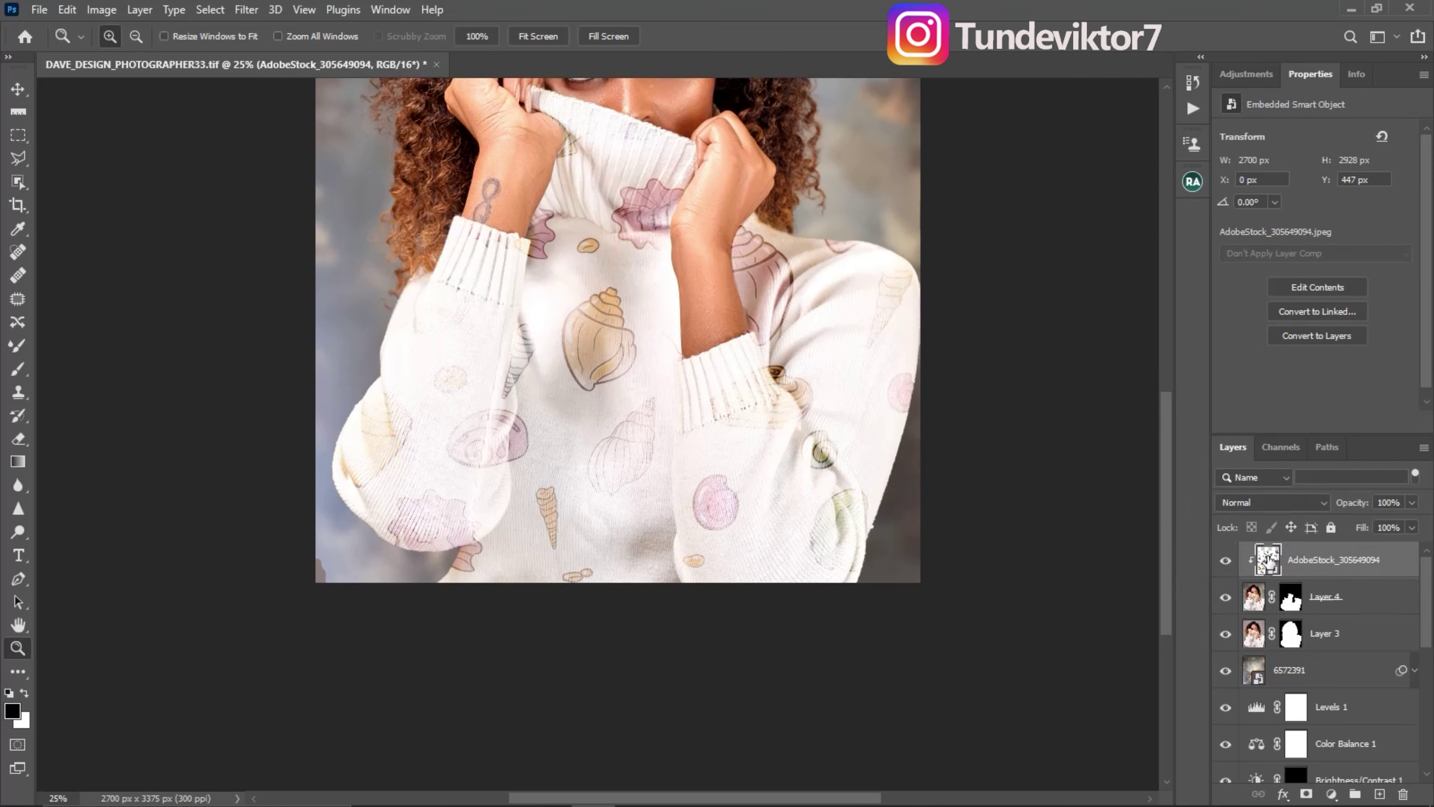
ctrl+click(1267, 559)
right_click(1393, 564)
click(1222, 12)
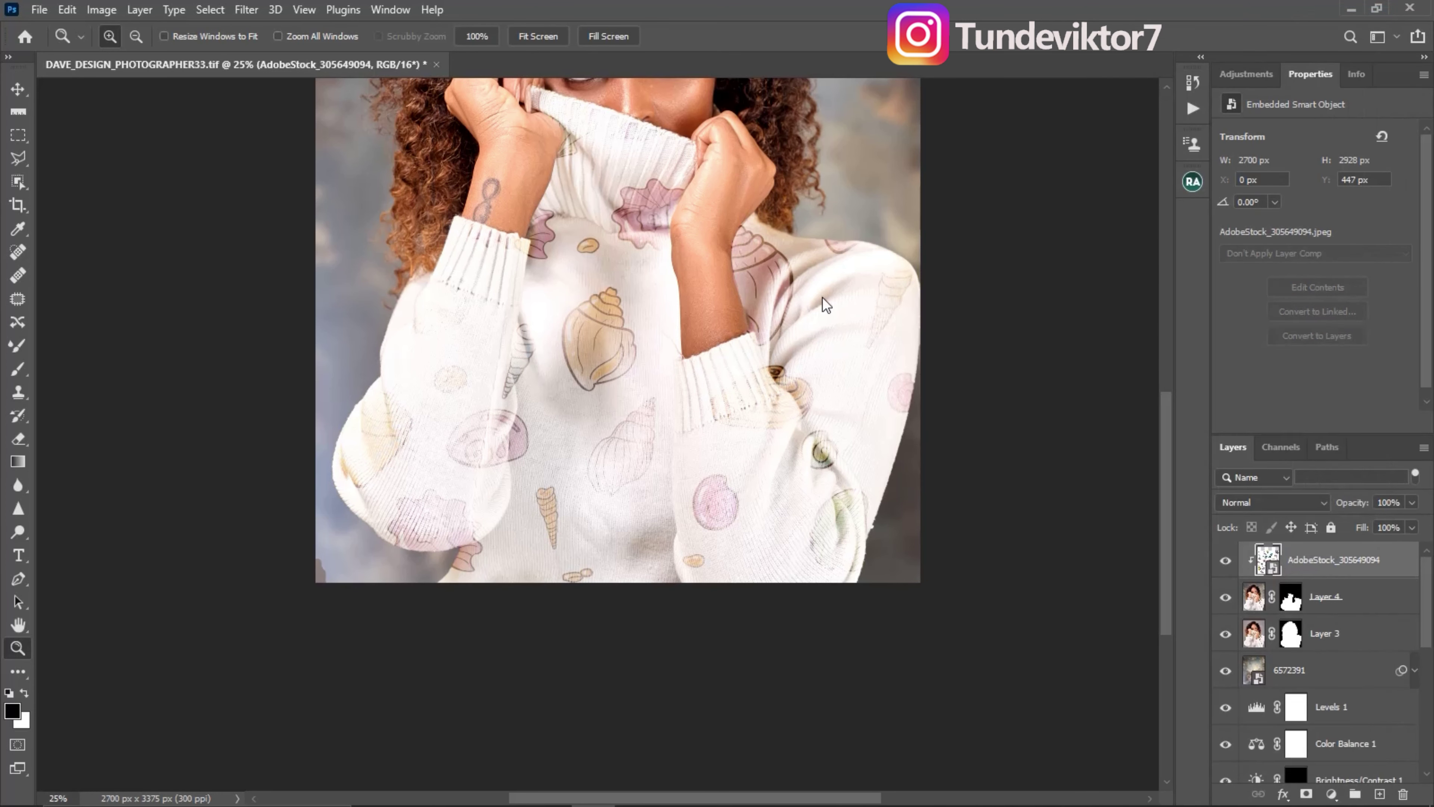
drag(1004, 101, 1069, 80)
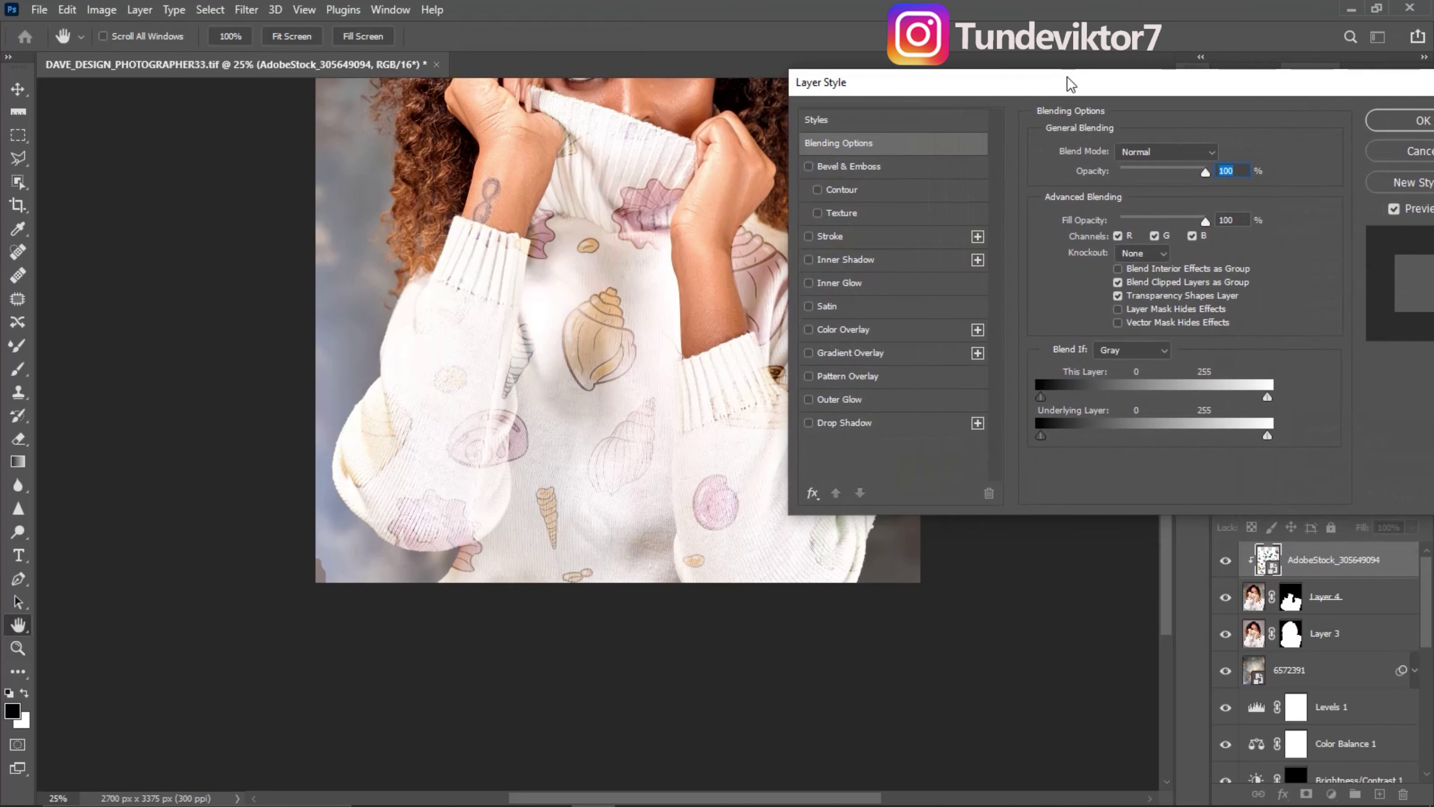
drag(1267, 439, 1182, 451)
key(alt)
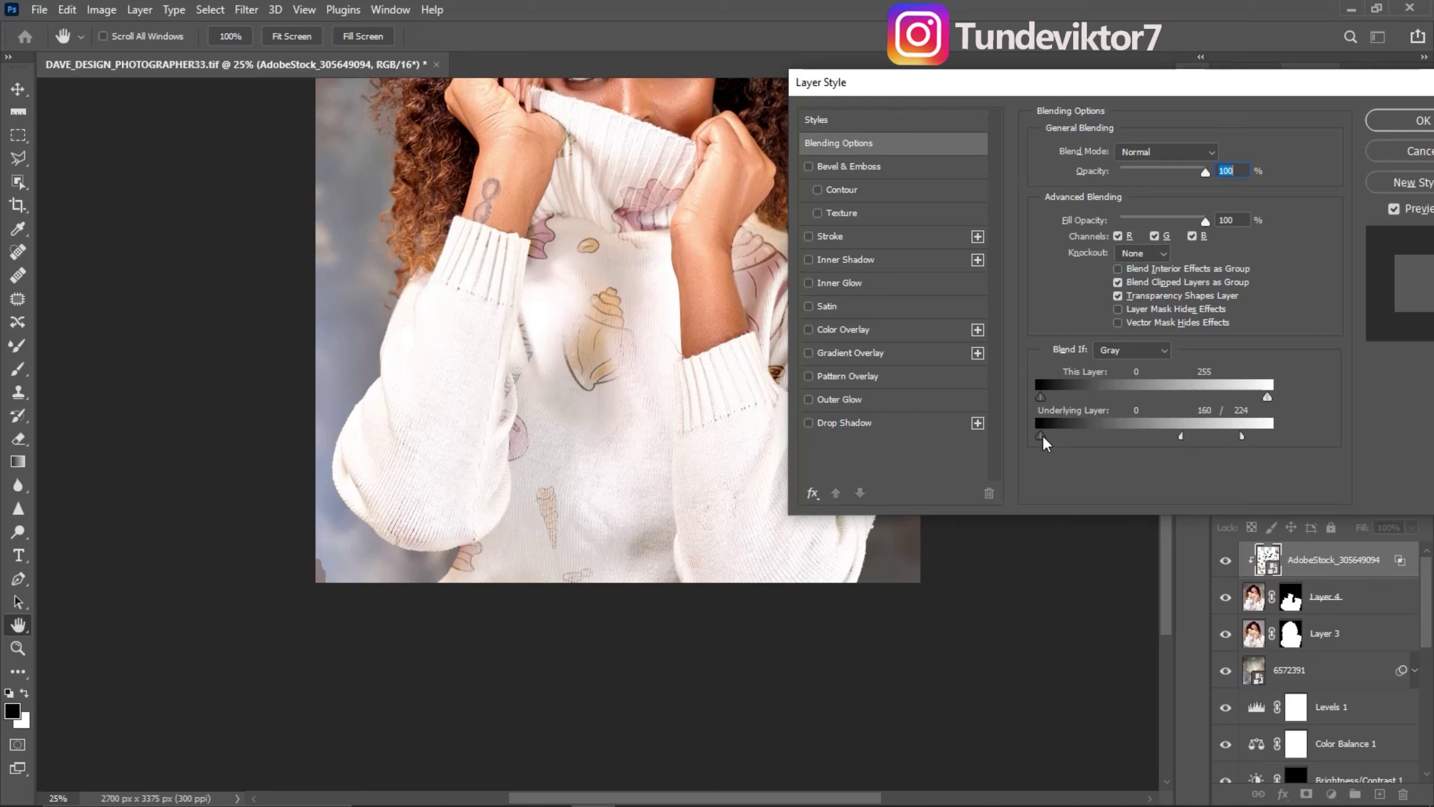
Raise the Underlying Layer shadows slider slightly, apply the blending options, and toggle the pattern layer's visibility to compare
drag(1041, 438, 1076, 440)
click(1401, 126)
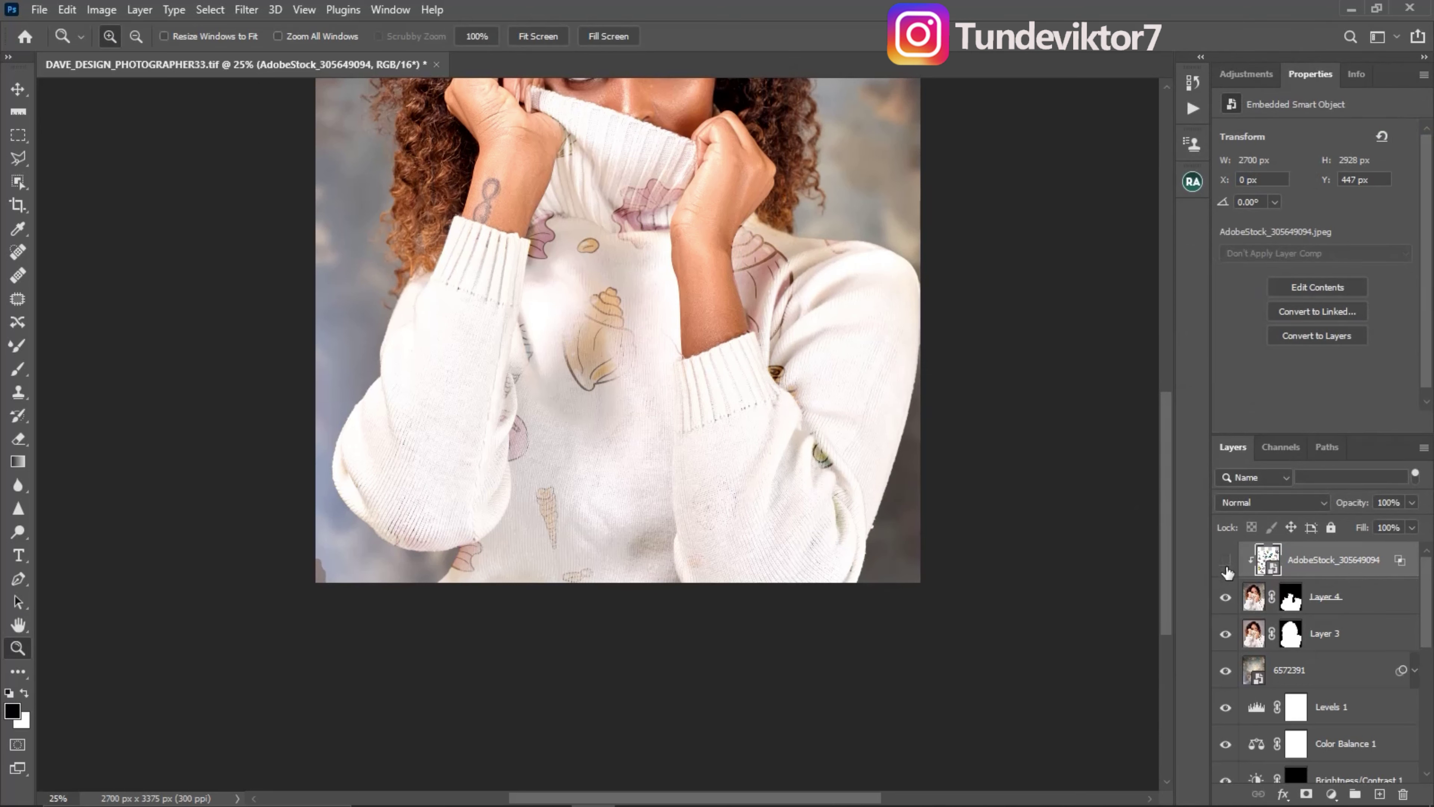
click(1226, 562)
click(1226, 562)
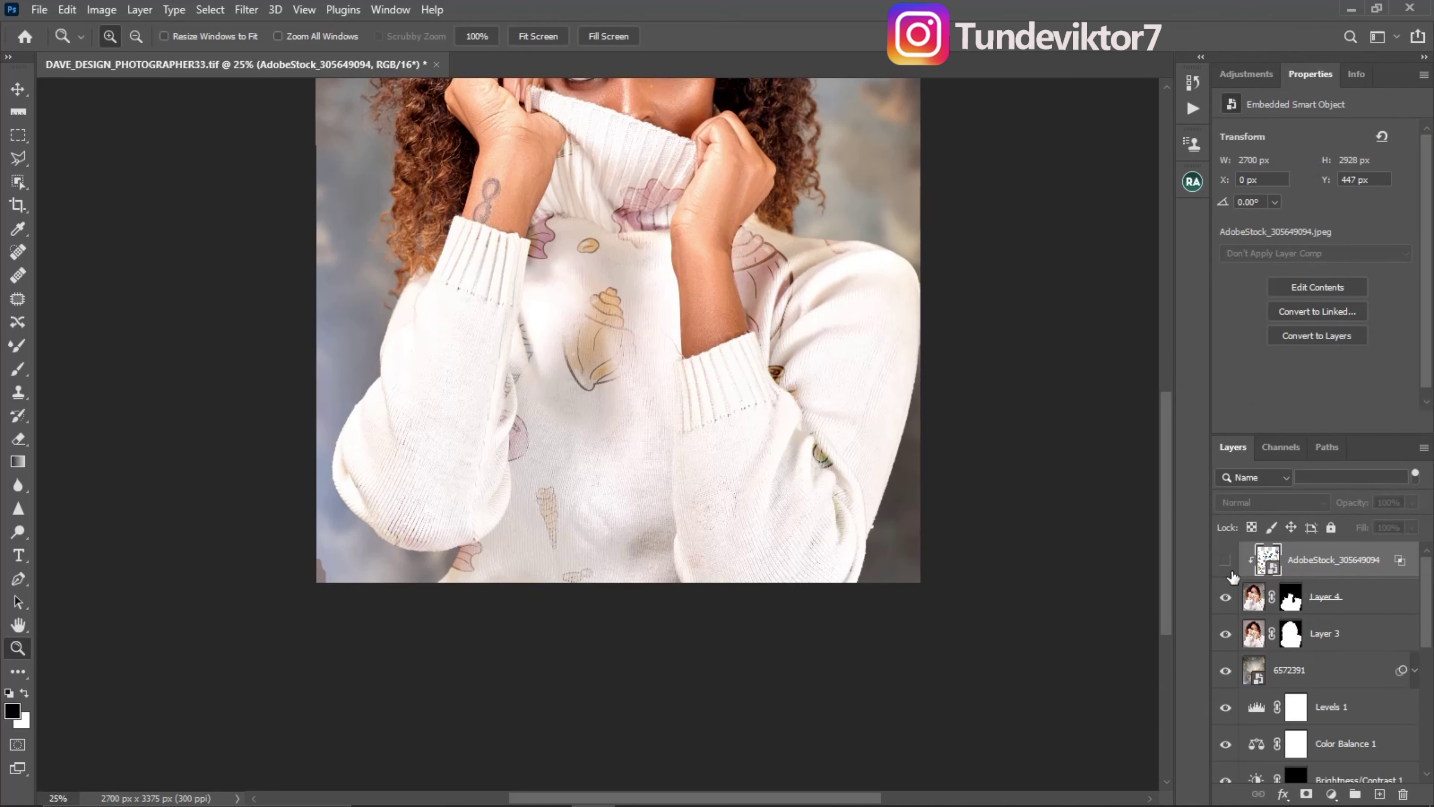
click(1226, 561)
click(1226, 562)
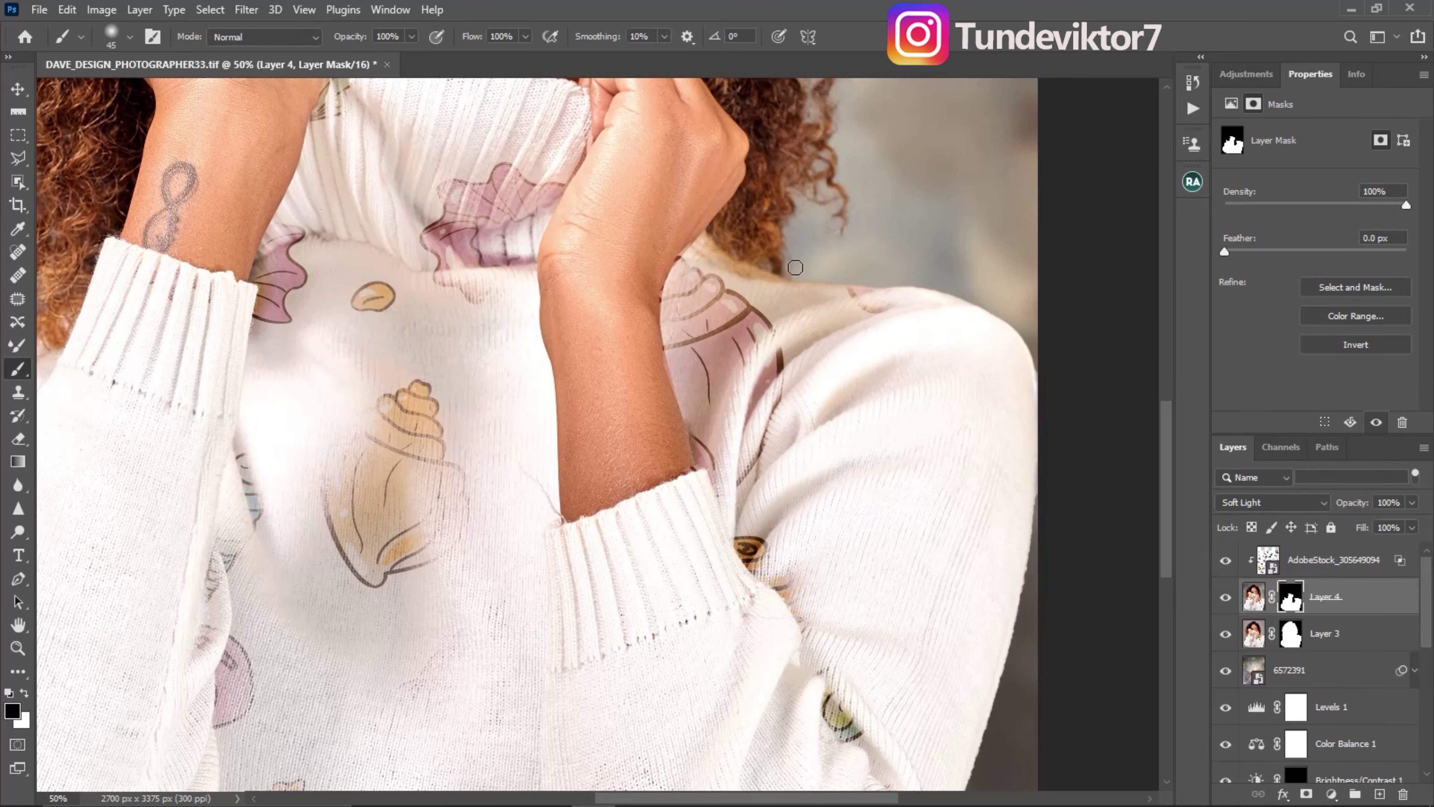
Apply a 2.7-pixel Gaussian Blur to the seashell pattern layer and lower its opacity to 68%
alt+click(762, 371)
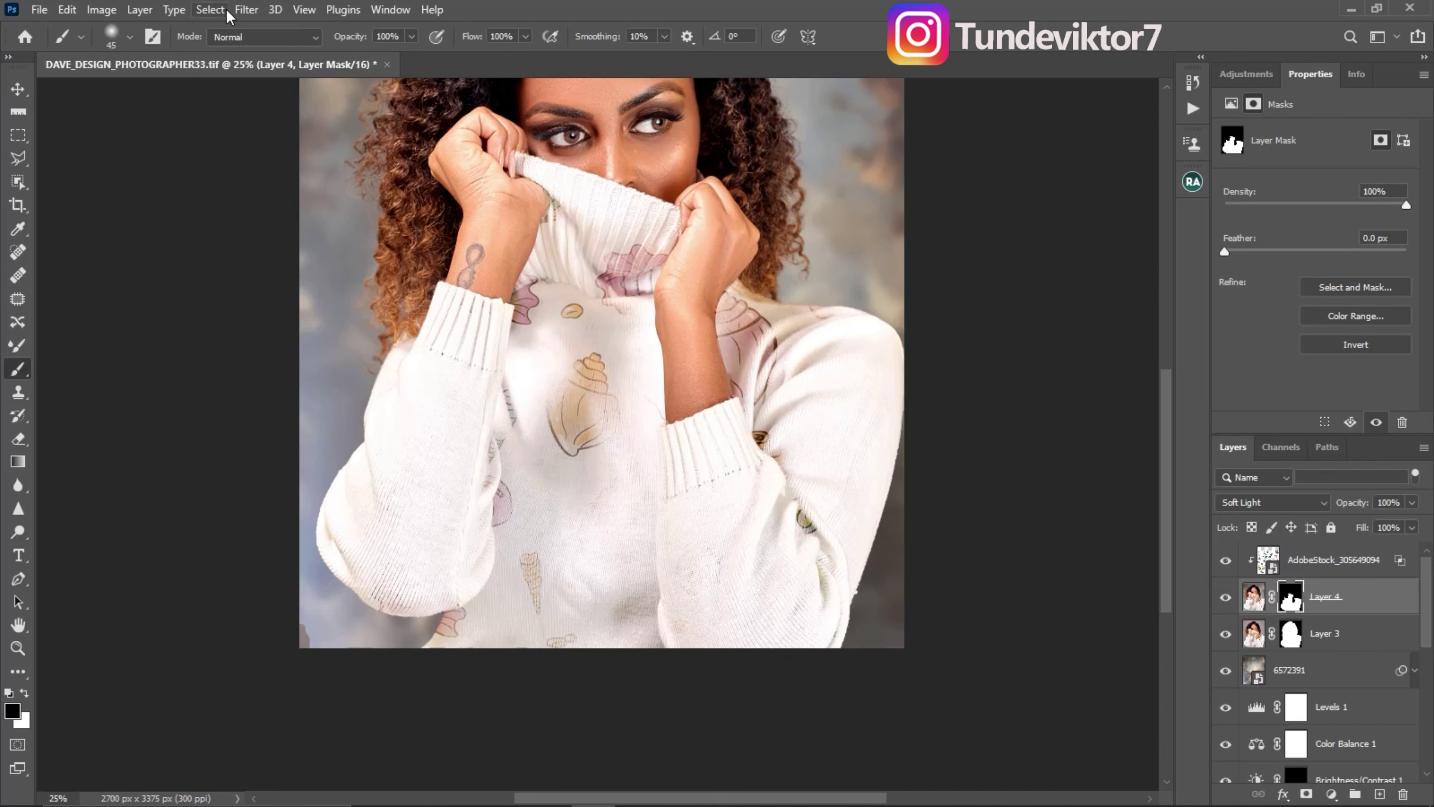
click(246, 9)
click(1341, 590)
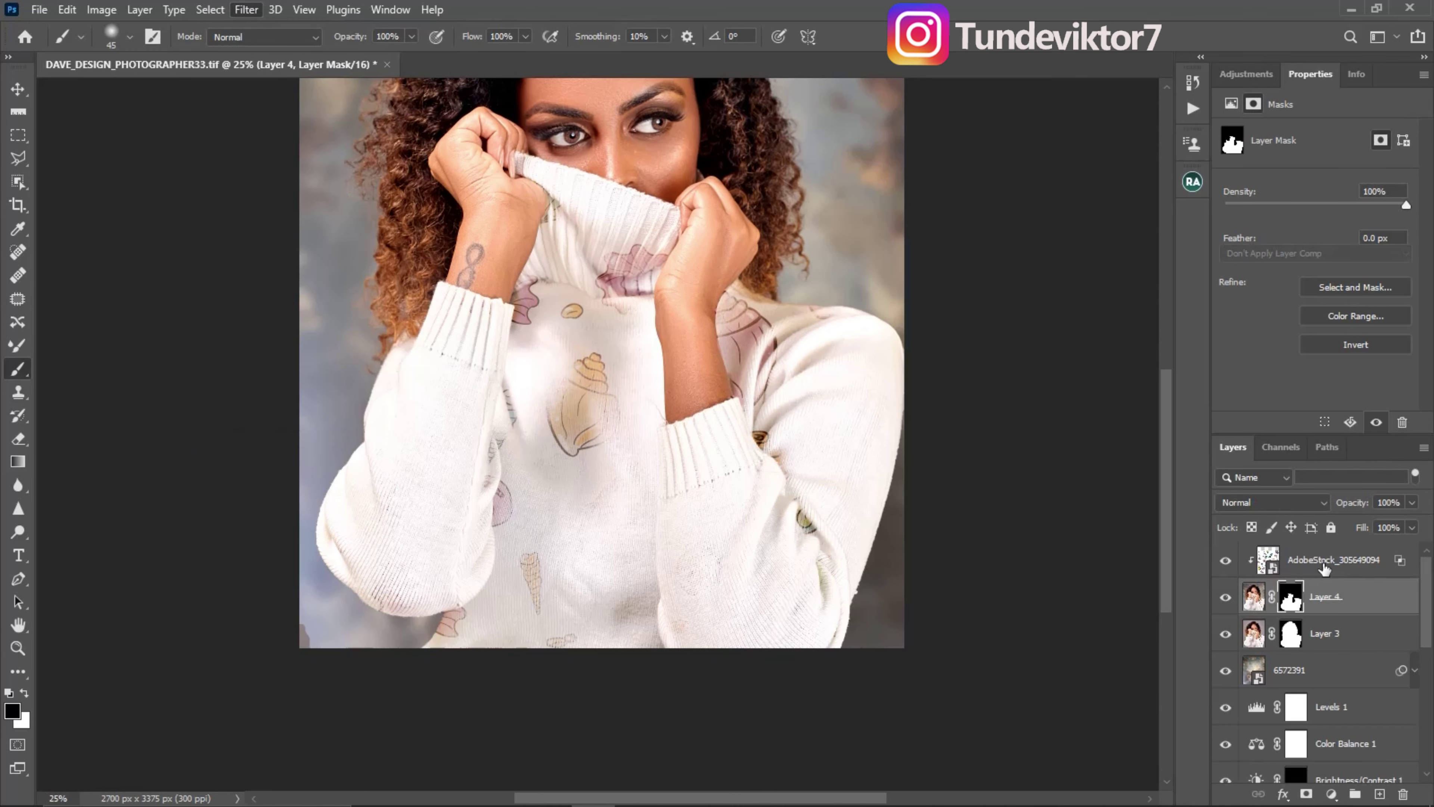
click(1332, 559)
click(244, 11)
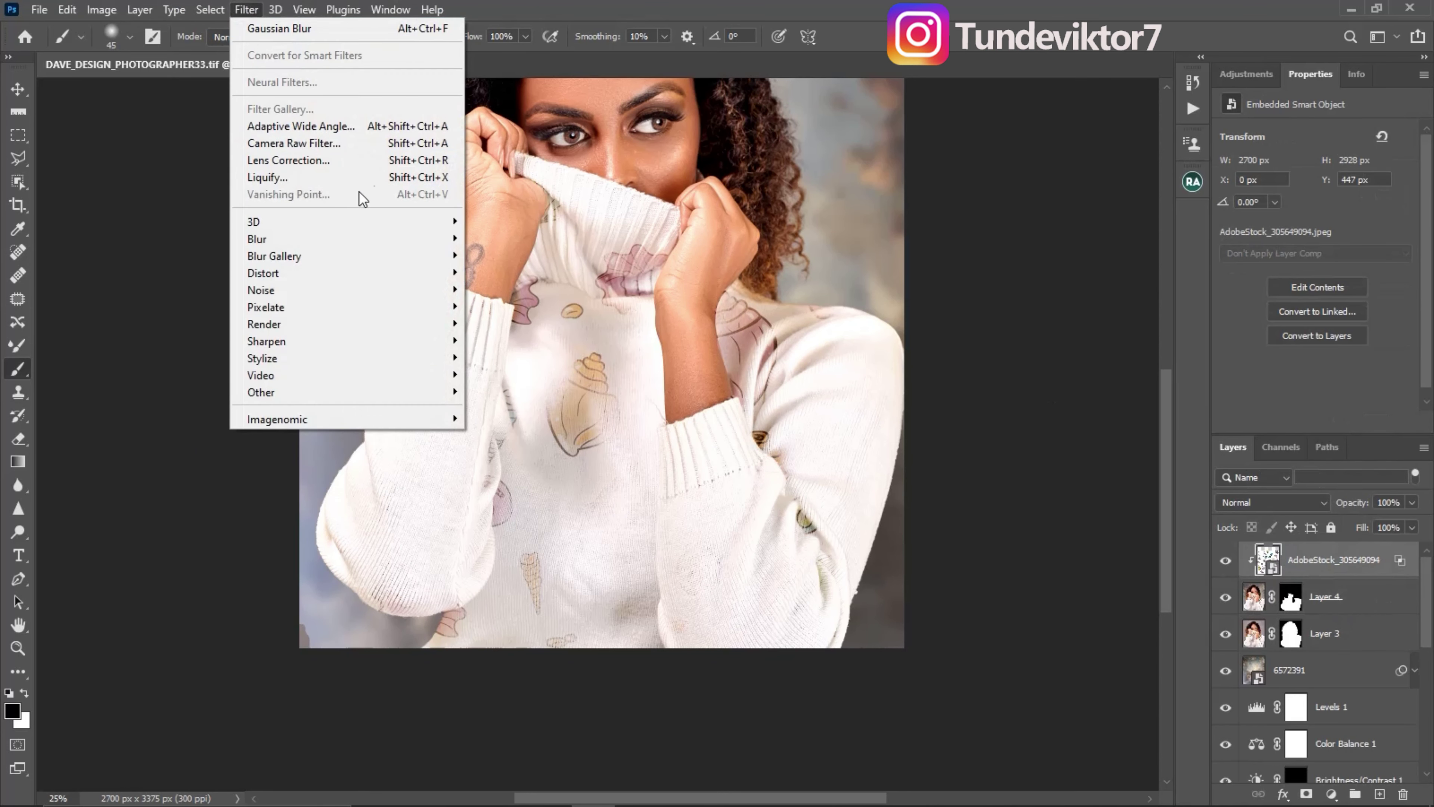
mouse_move(346, 242)
click(510, 306)
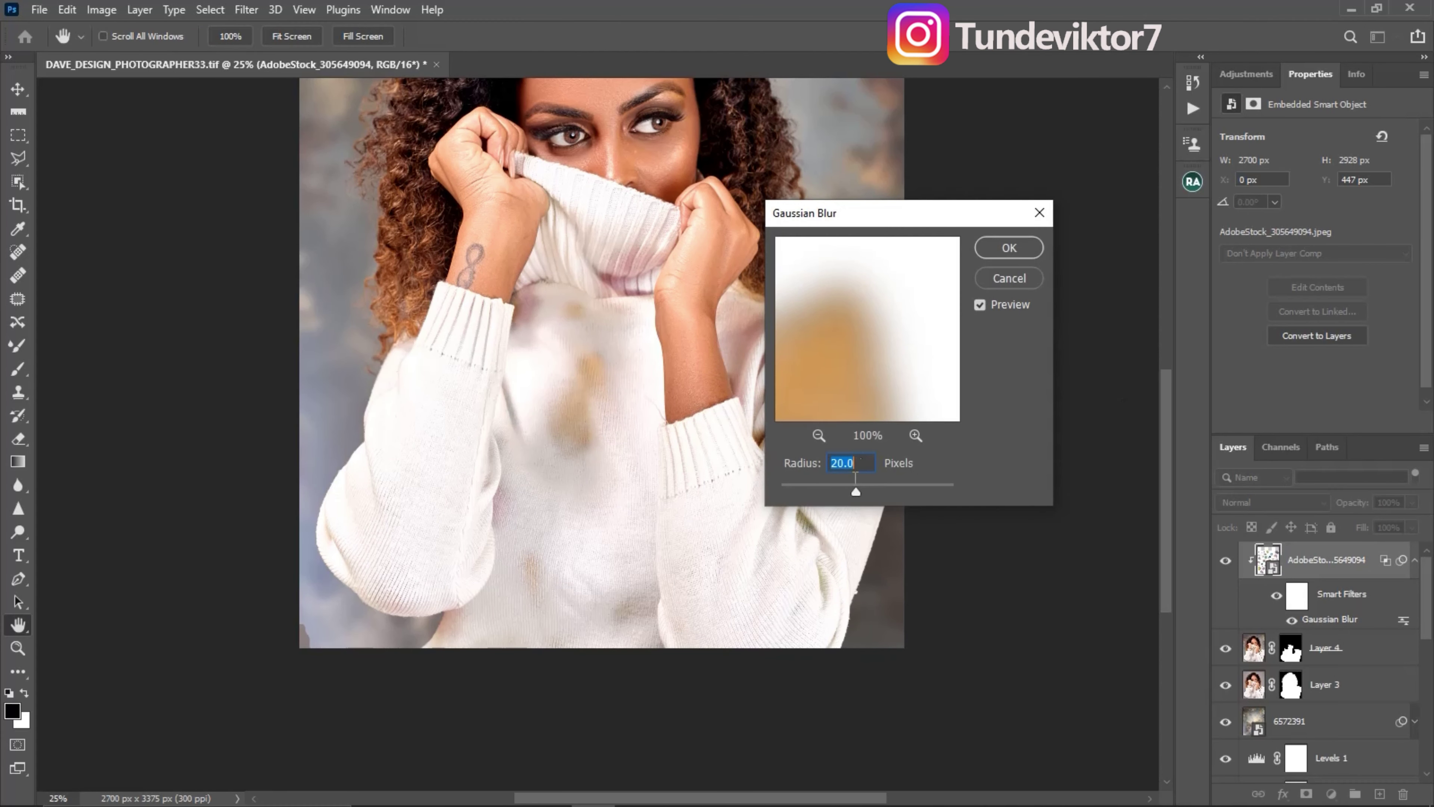
drag(852, 495, 805, 493)
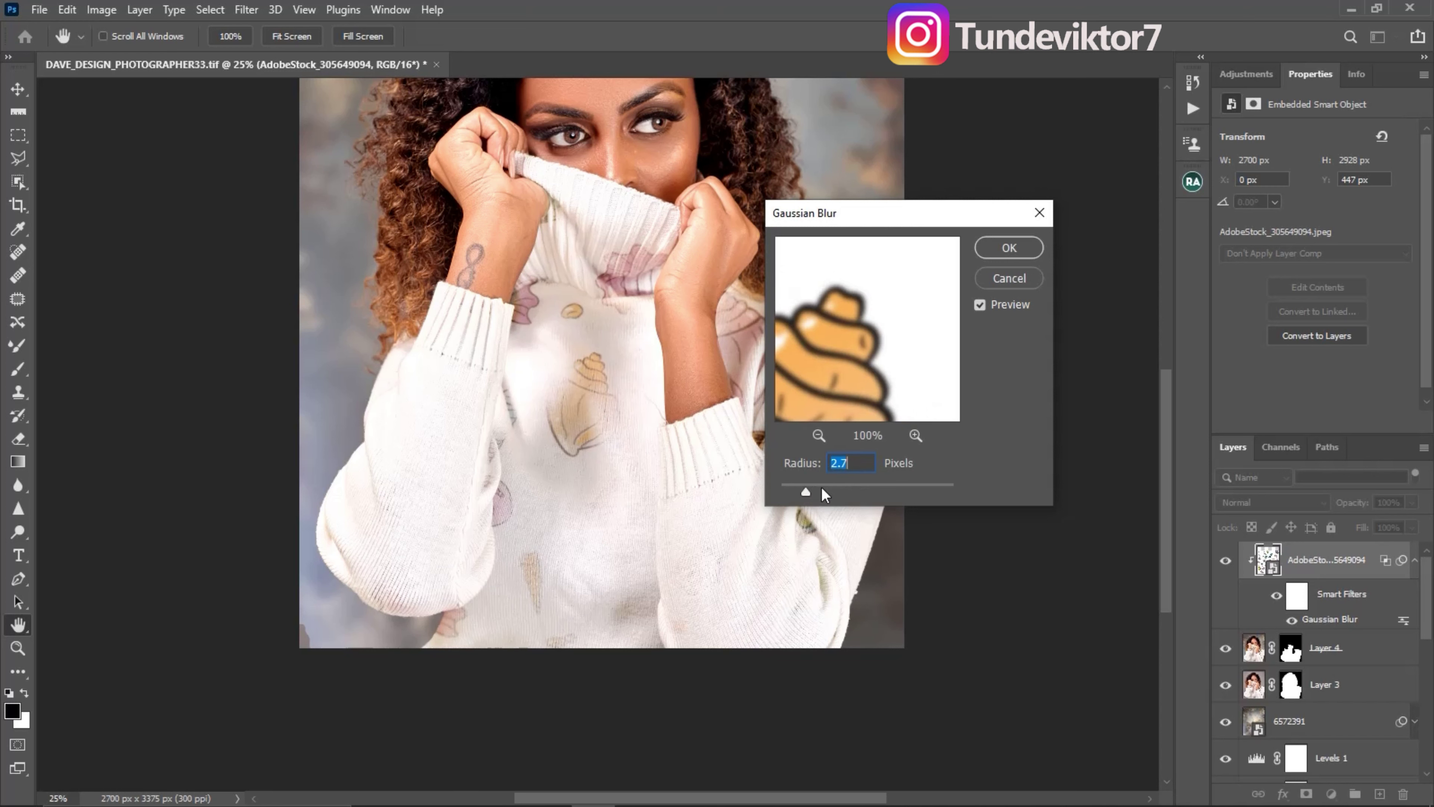
click(1010, 249)
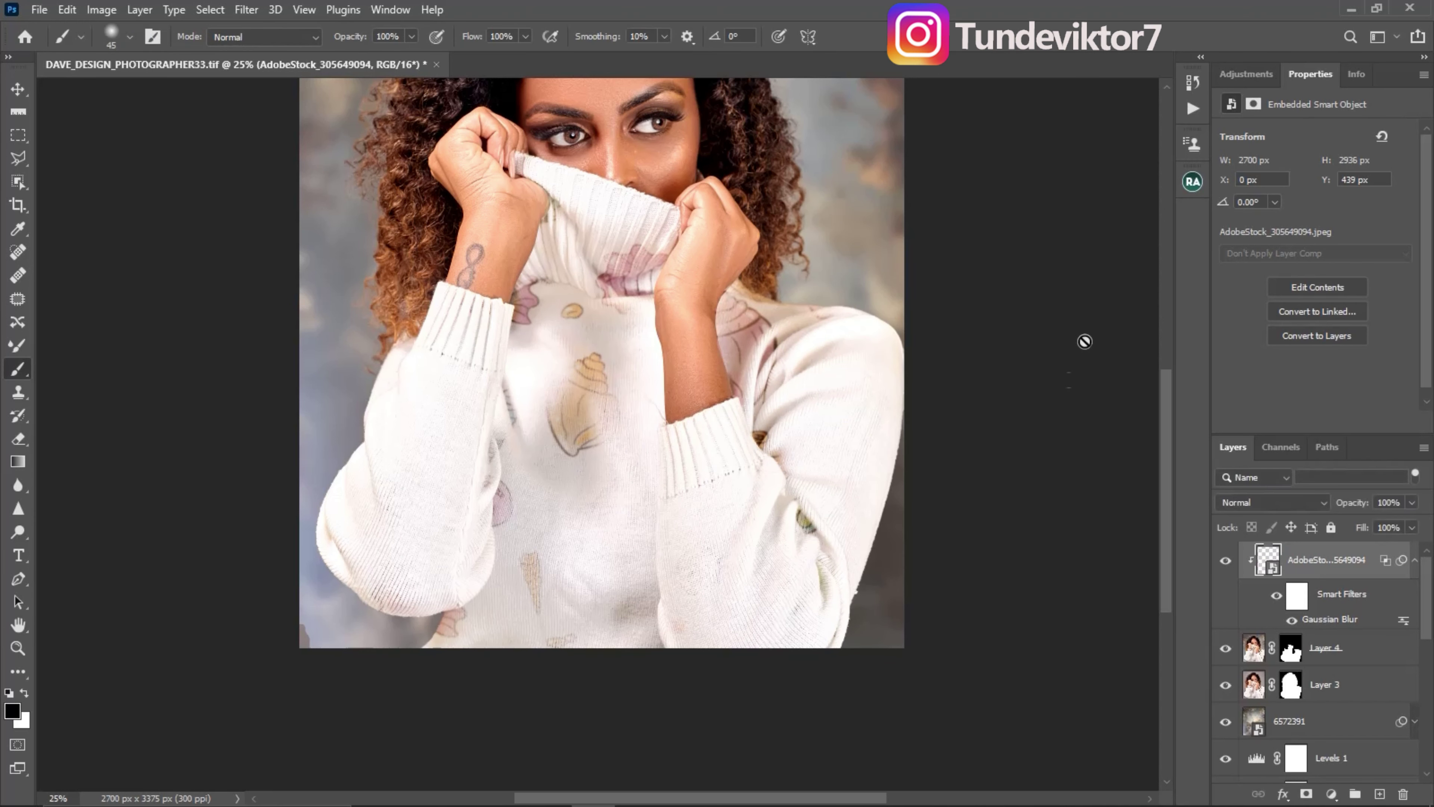
click(1411, 502)
drag(1411, 522, 1387, 528)
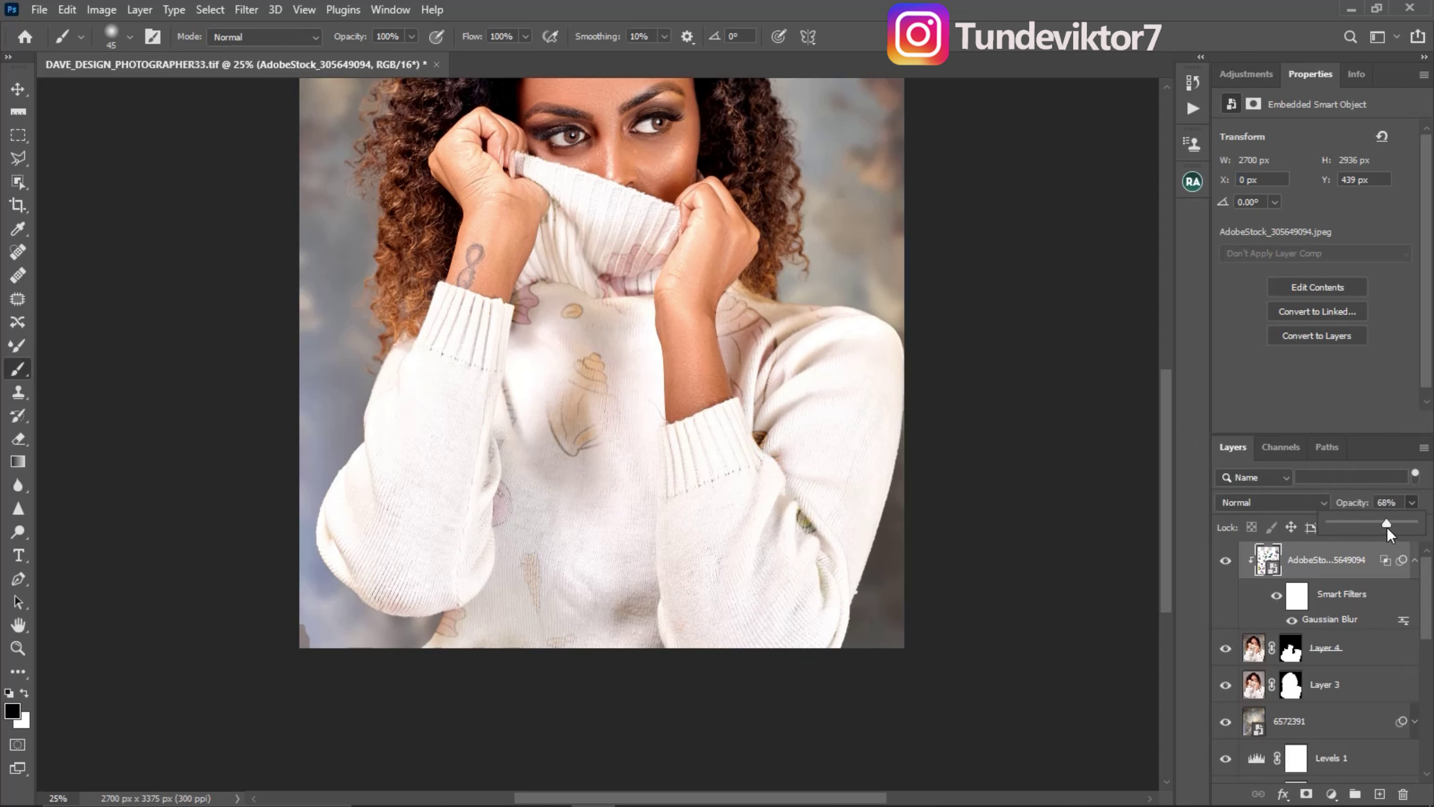
Compare the whole edited portrait with the original Background layer by isolating and restoring it
key(z)
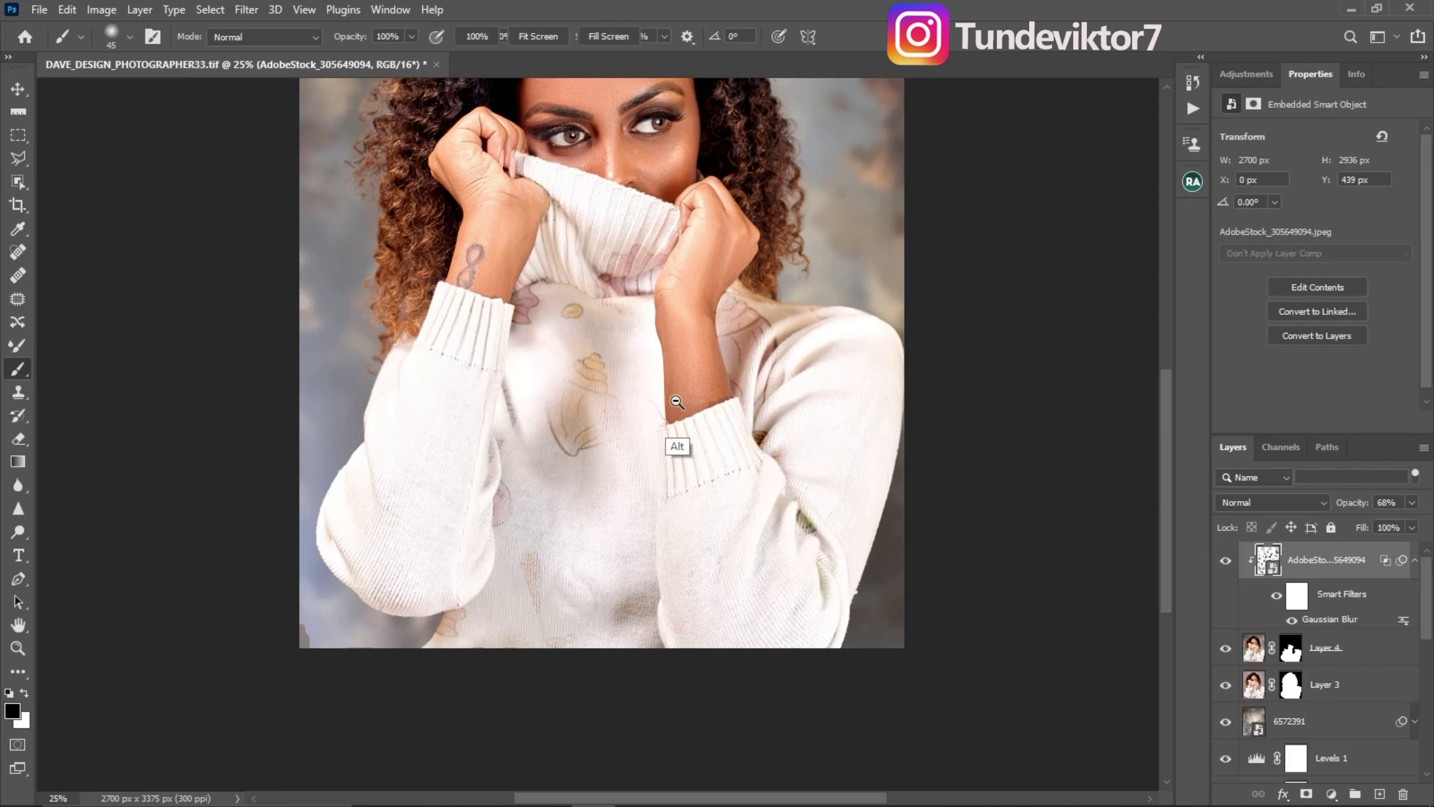
alt+click(678, 442)
drag(656, 439, 728, 511)
scroll(1414, 593, down, 1)
scroll(1315, 661, down, 5)
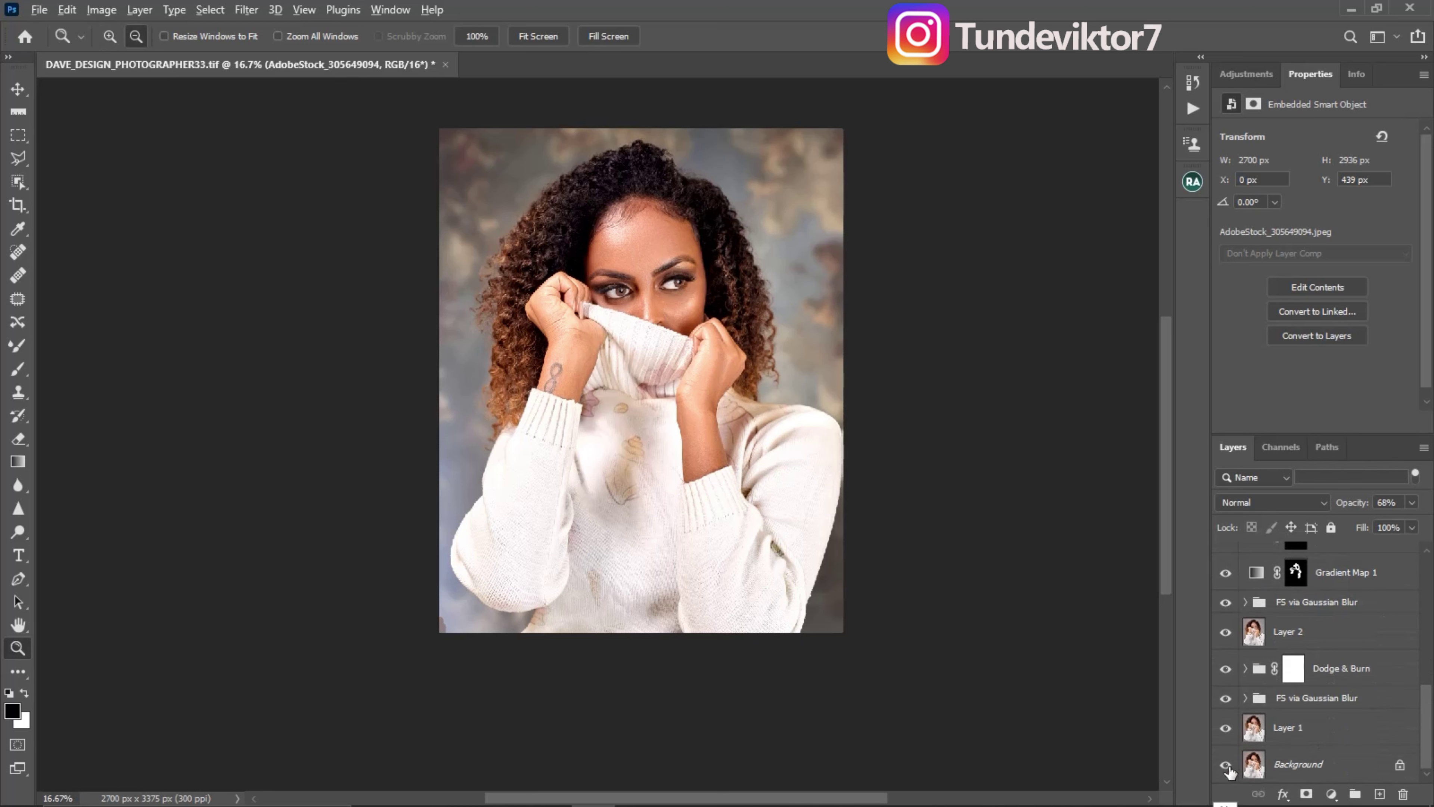
alt+click(1226, 765)
alt+click(1226, 765)
Stamp all visible layers into a new merged layer at the top of the stack
click(638, 259)
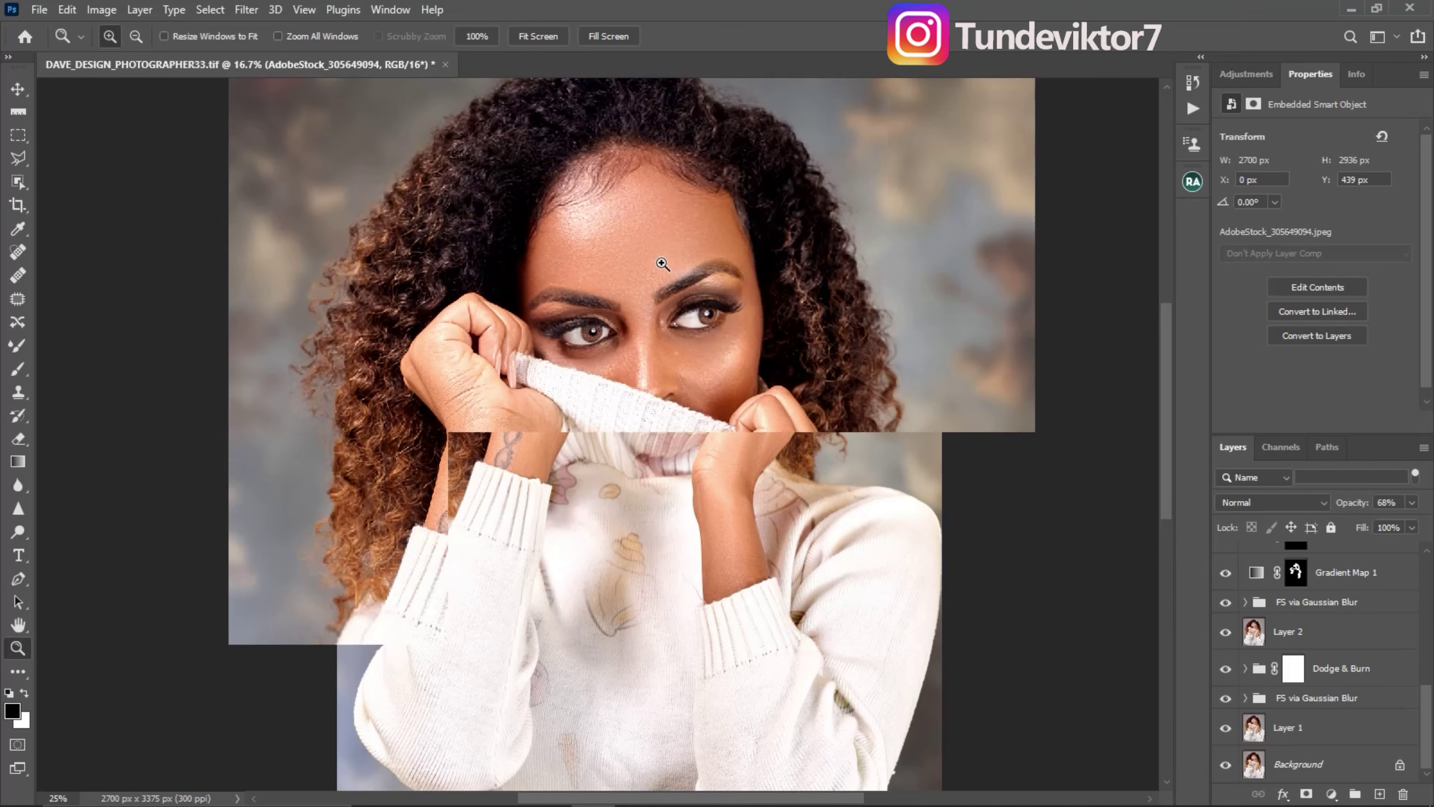
click(659, 325)
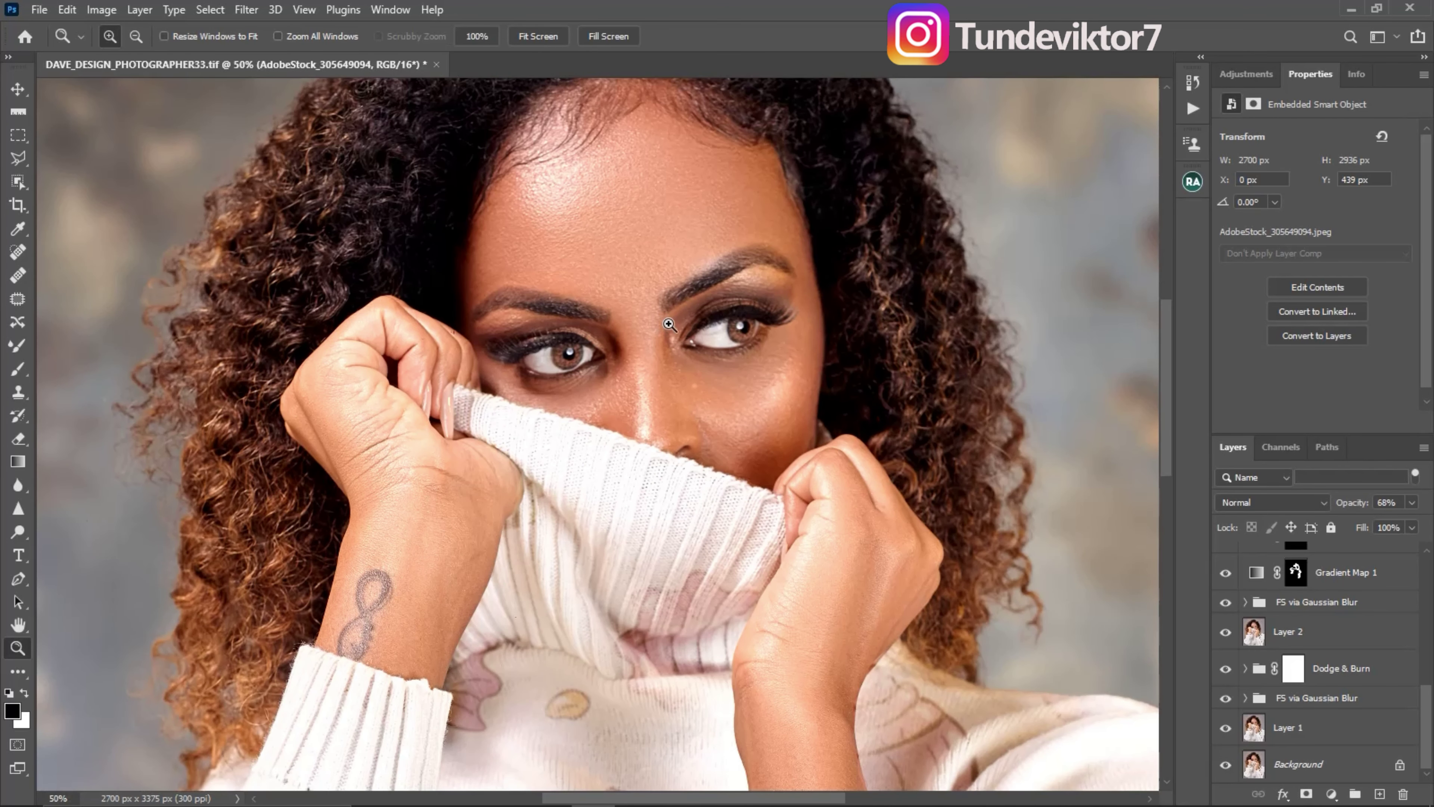
double_click(668, 325)
scroll(1304, 569, up, 5)
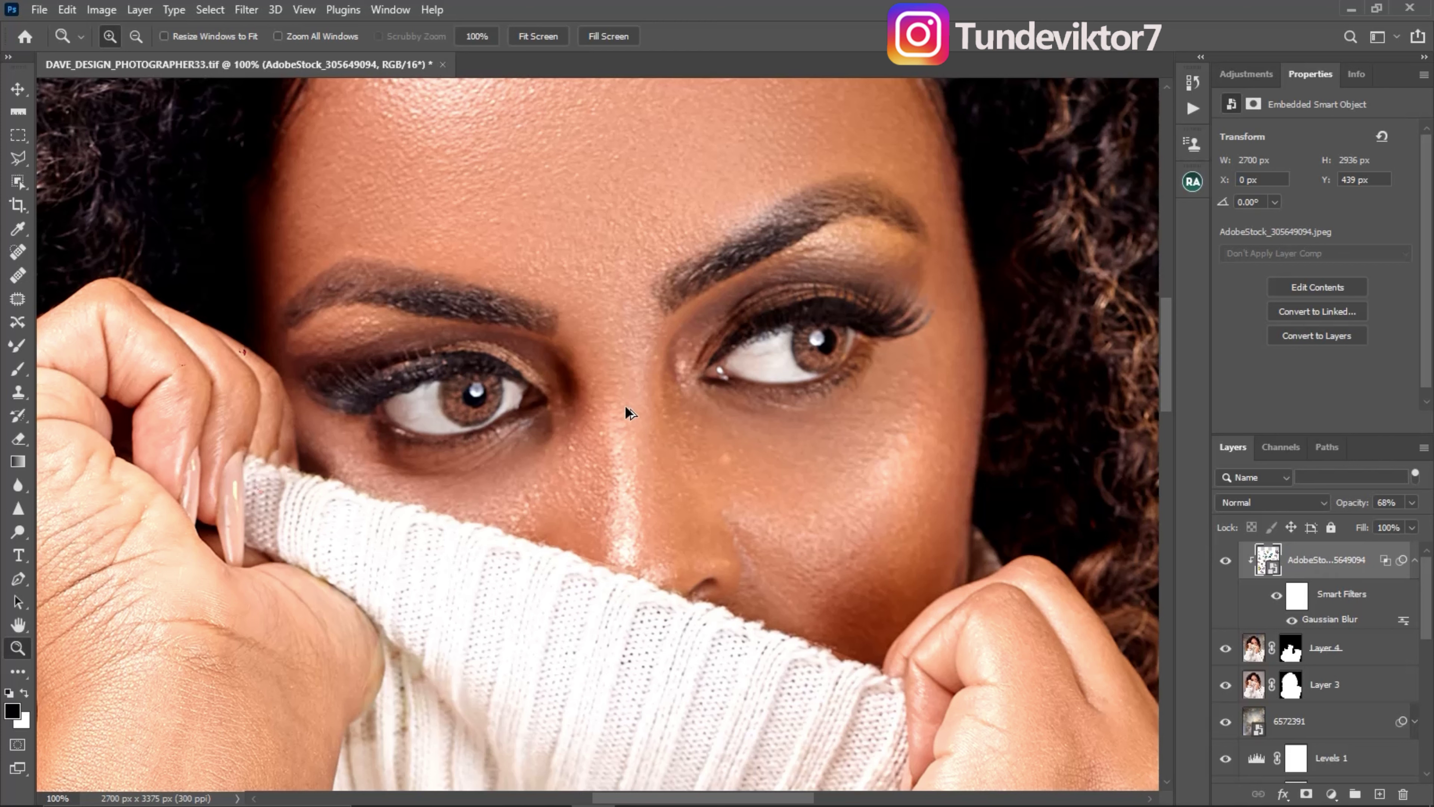
key(ctrl+shift+alt+n)
key(ctrl+shift+alt+e)
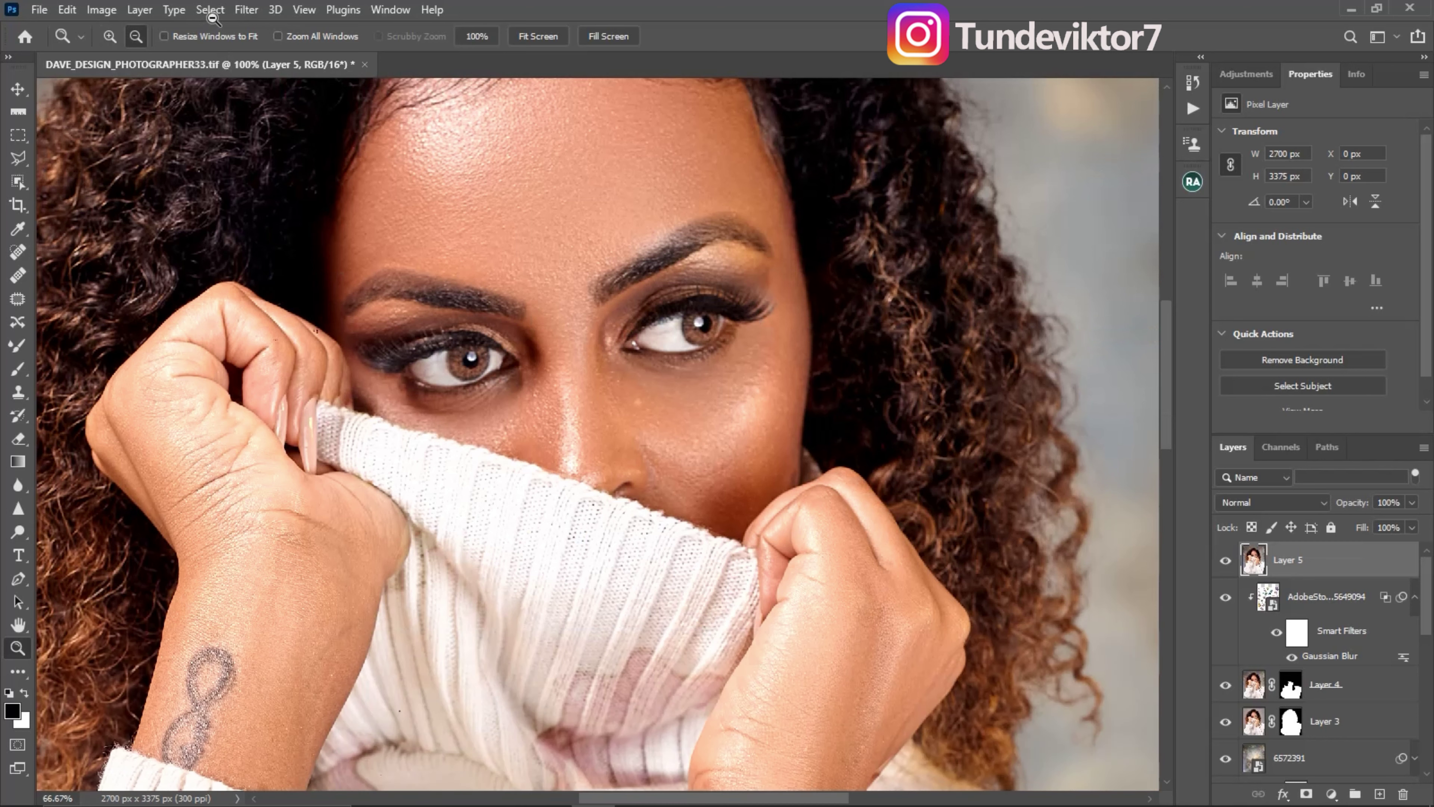
Apply Smart Sharpen to Layer 5 with Amount 228%, Radius 1.8 px, Reduce Noise 0% and Motion Blur removal at -38°
click(246, 10)
mouse_move(436, 342)
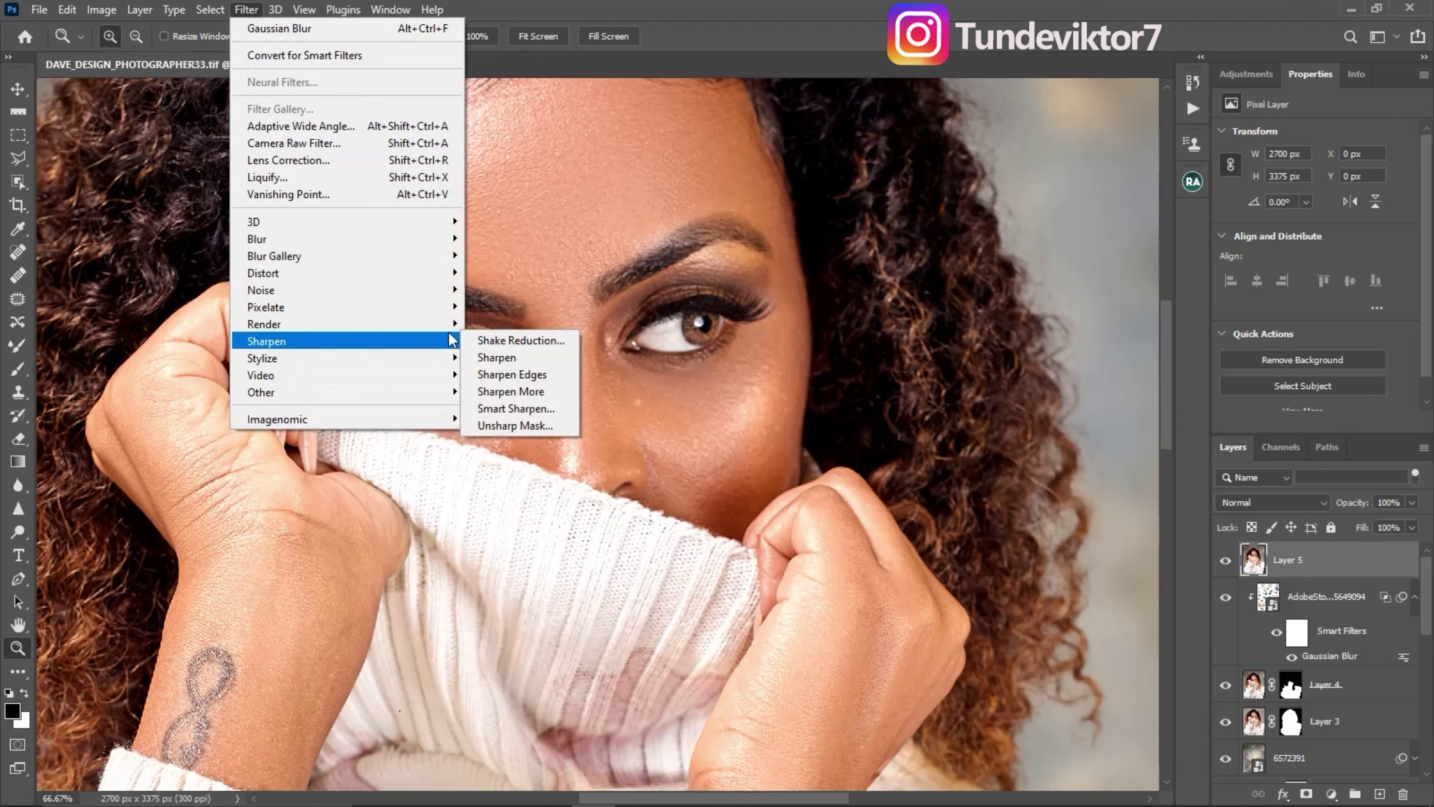
click(523, 408)
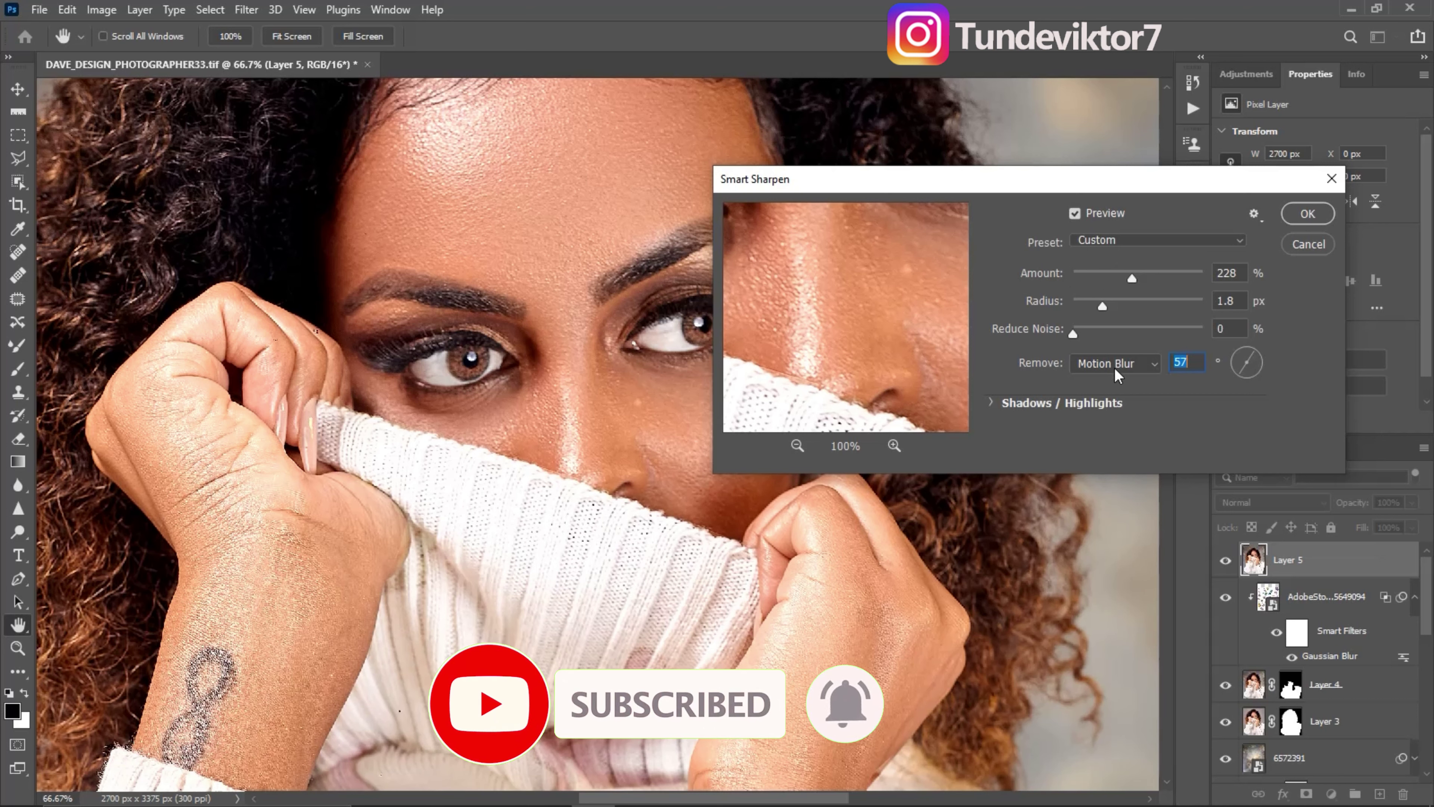
click(1096, 370)
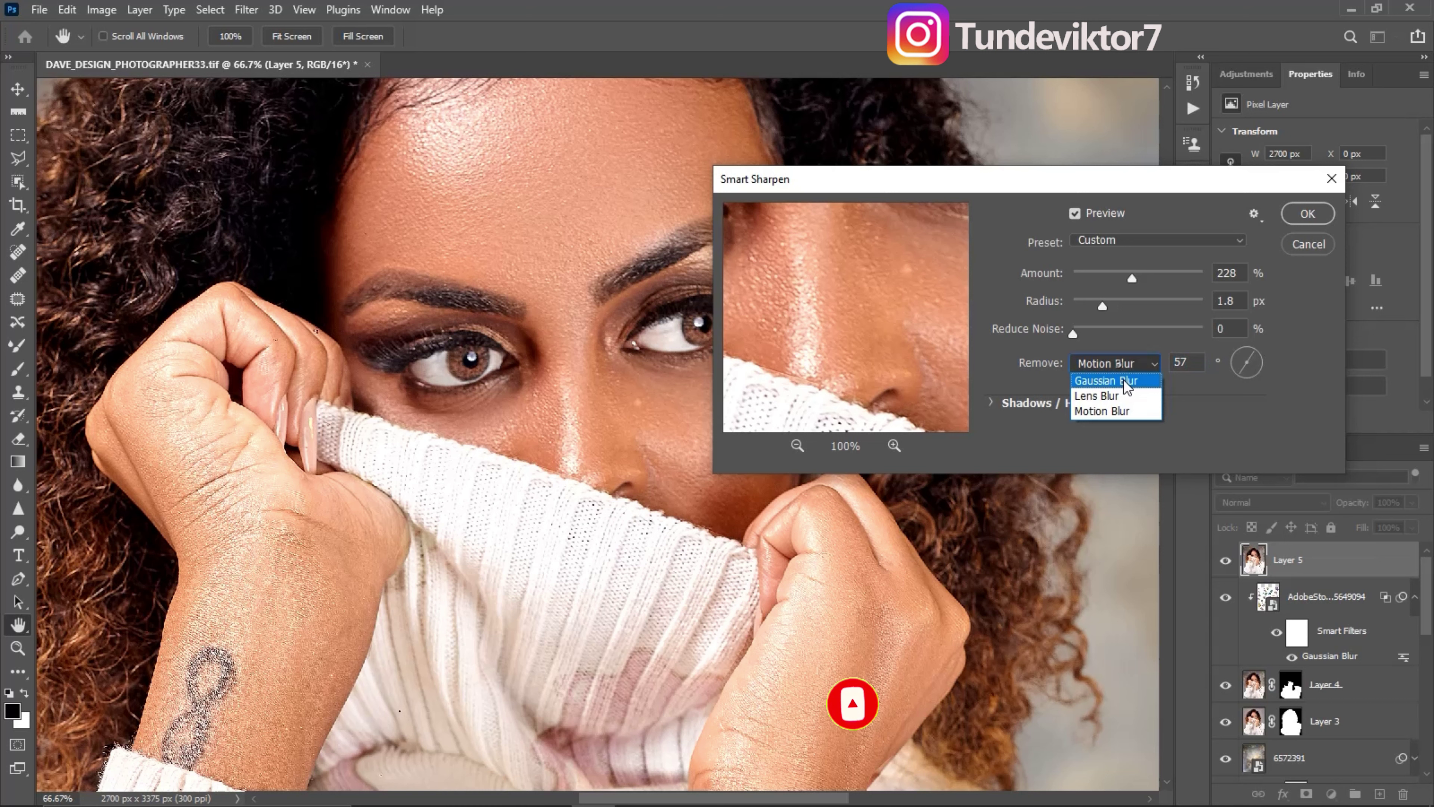
click(1119, 412)
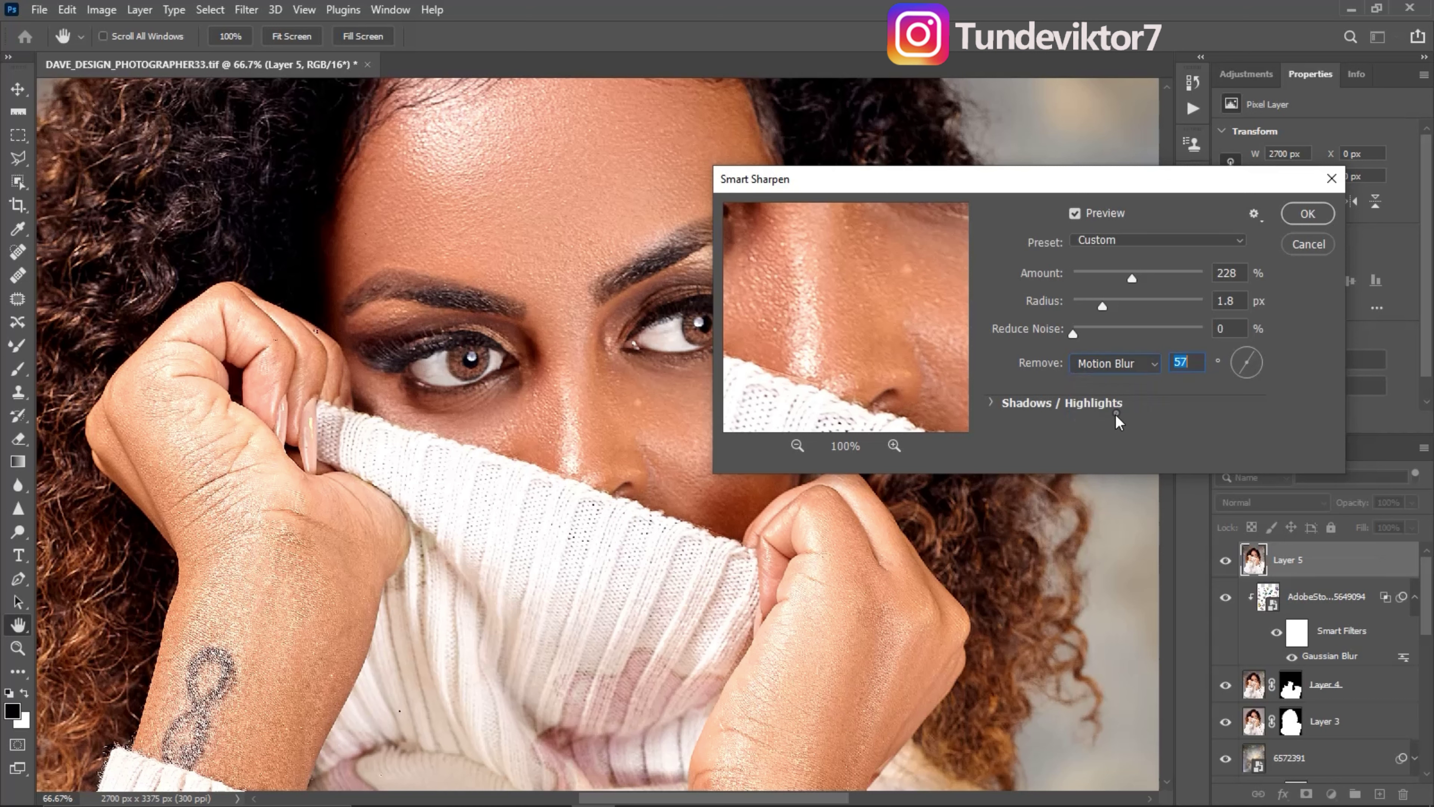
drag(1251, 354, 1241, 363)
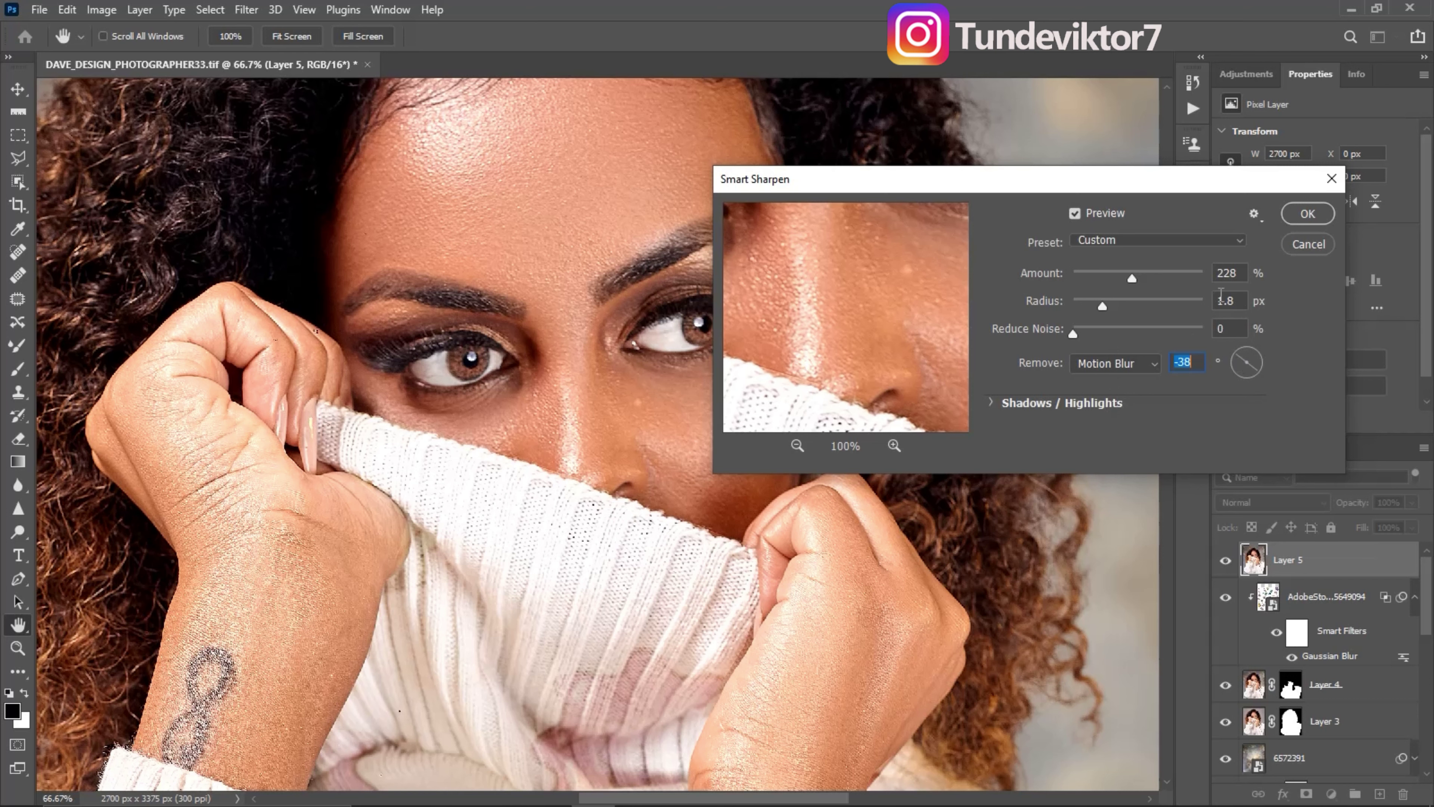
click(1309, 215)
Add a layer mask to Layer 5 and invert it to black to hide the sharpening
key(z)
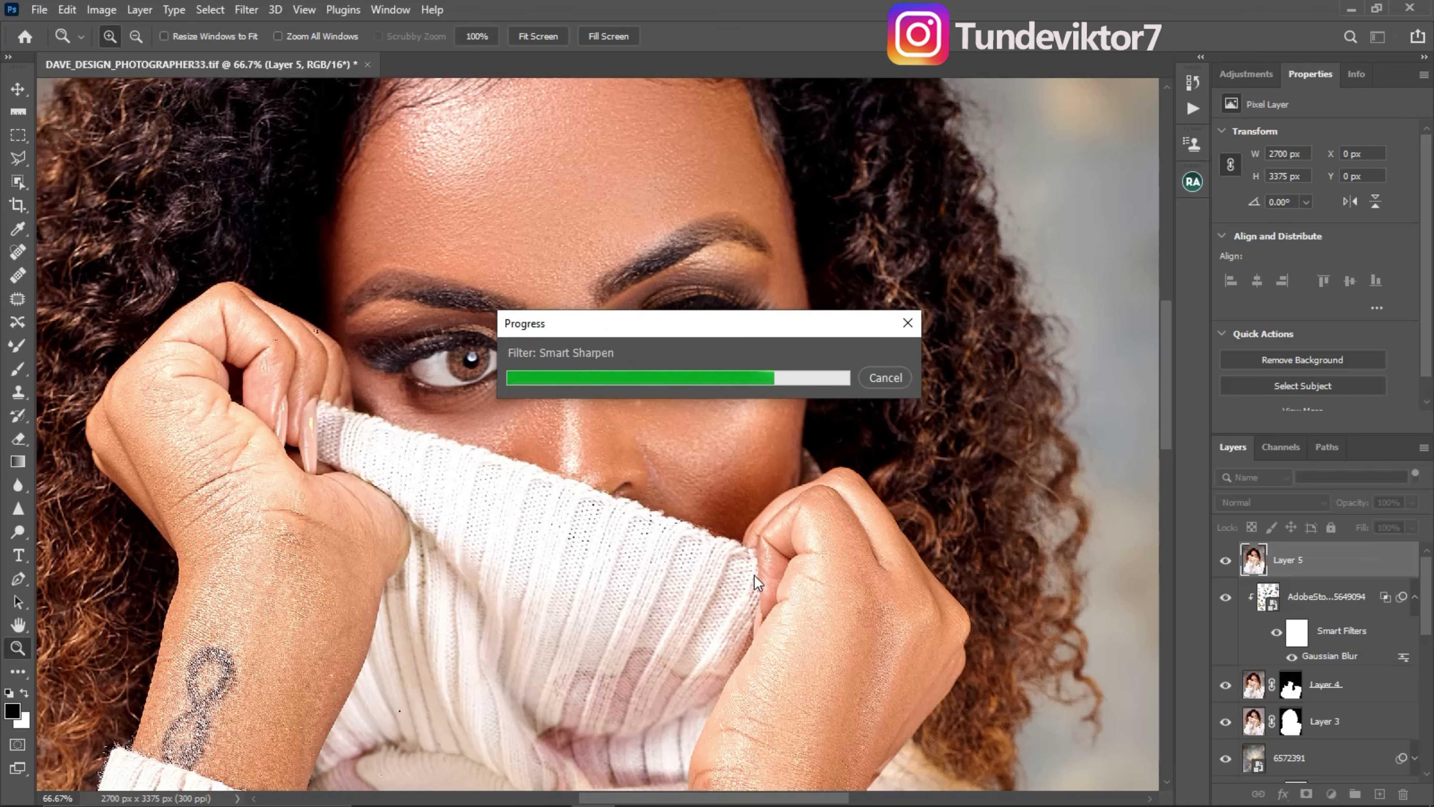
key(alt)
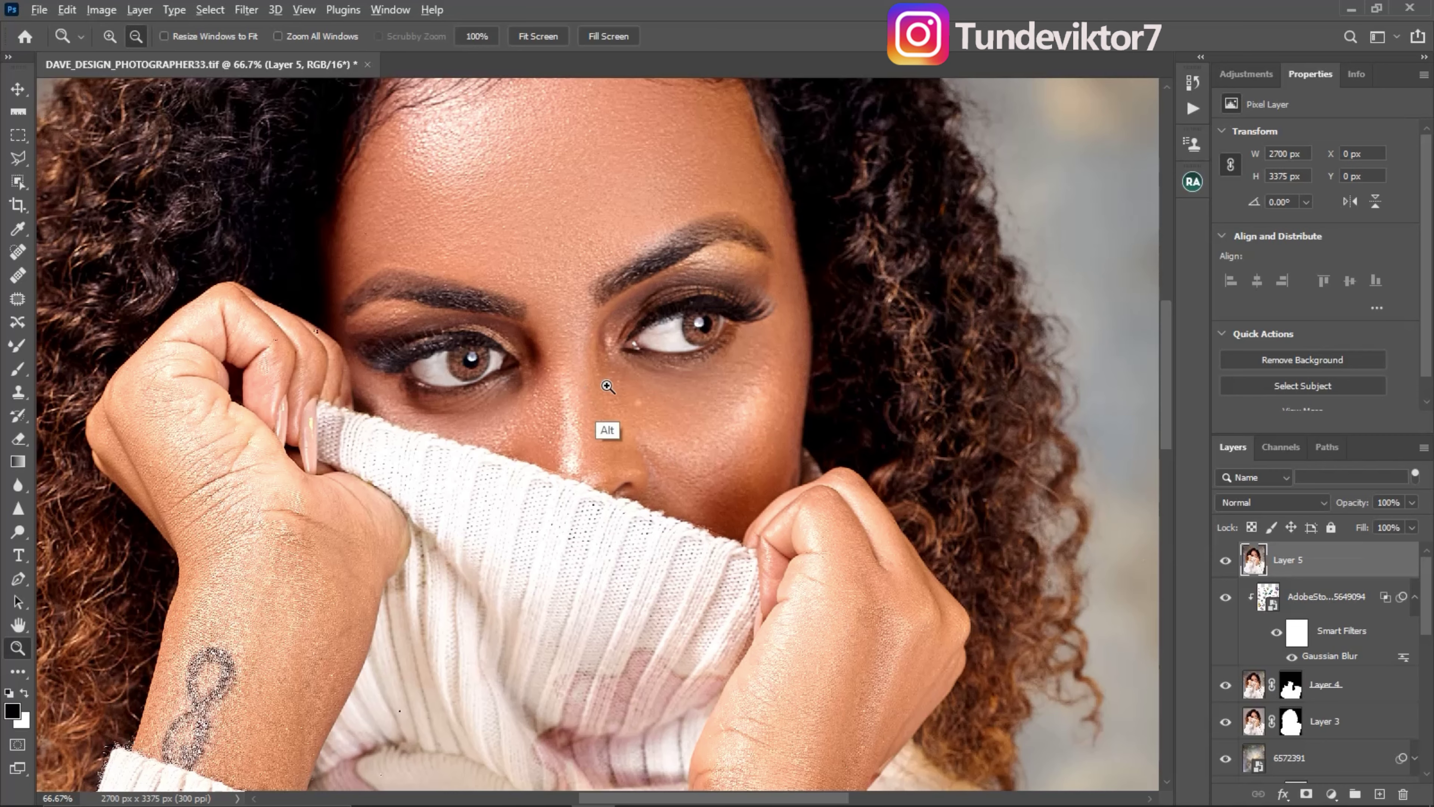
alt+click(607, 386)
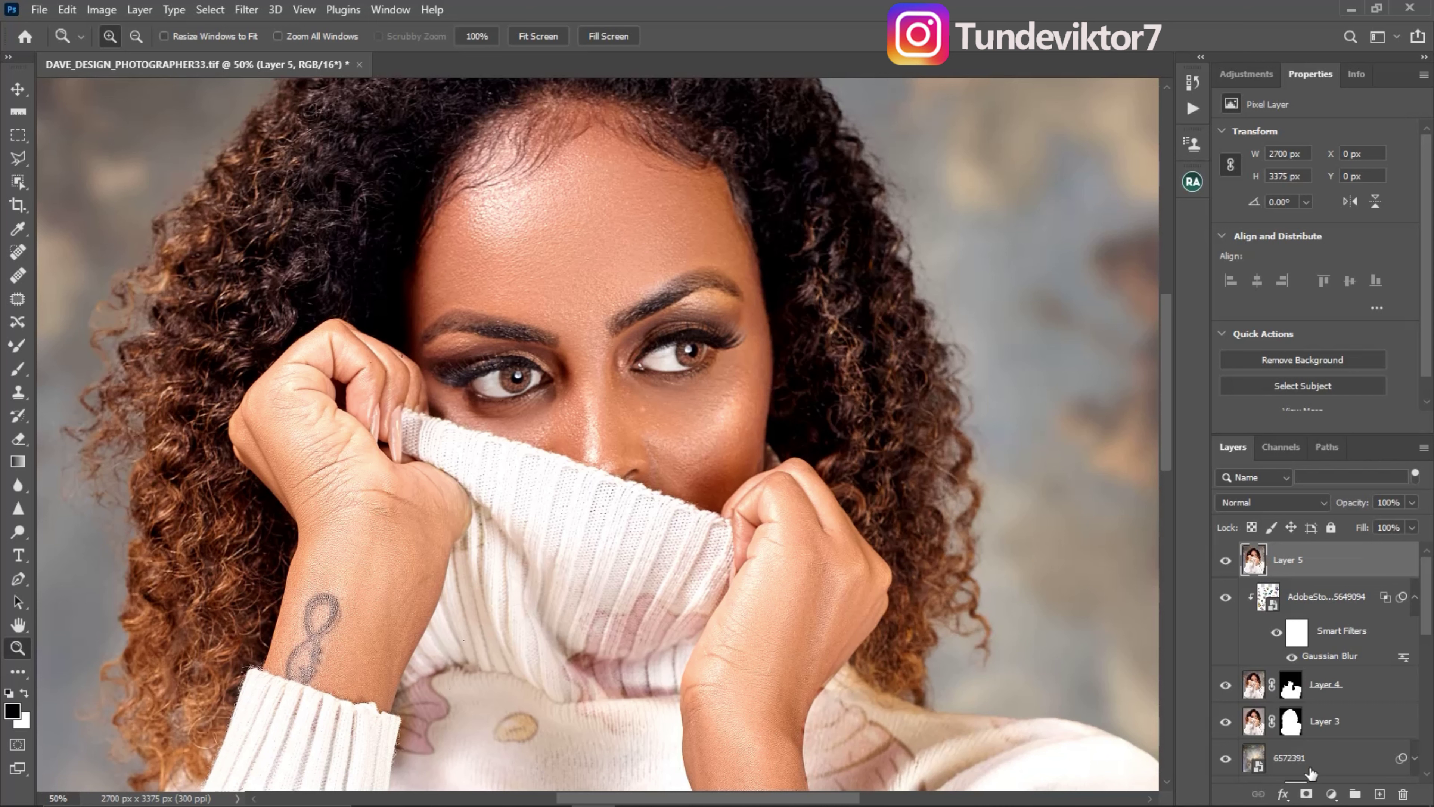
click(1306, 794)
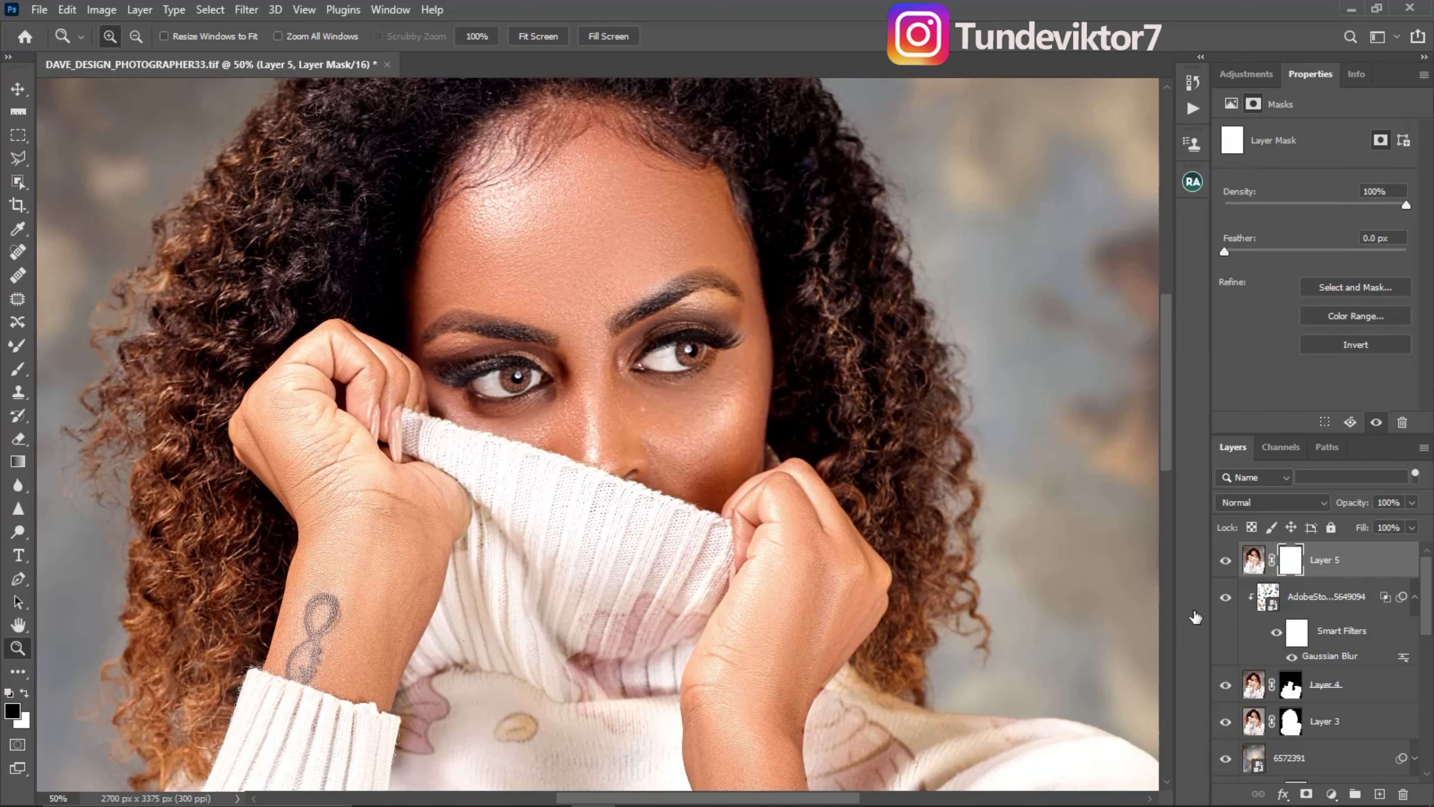
key(ctrl+i)
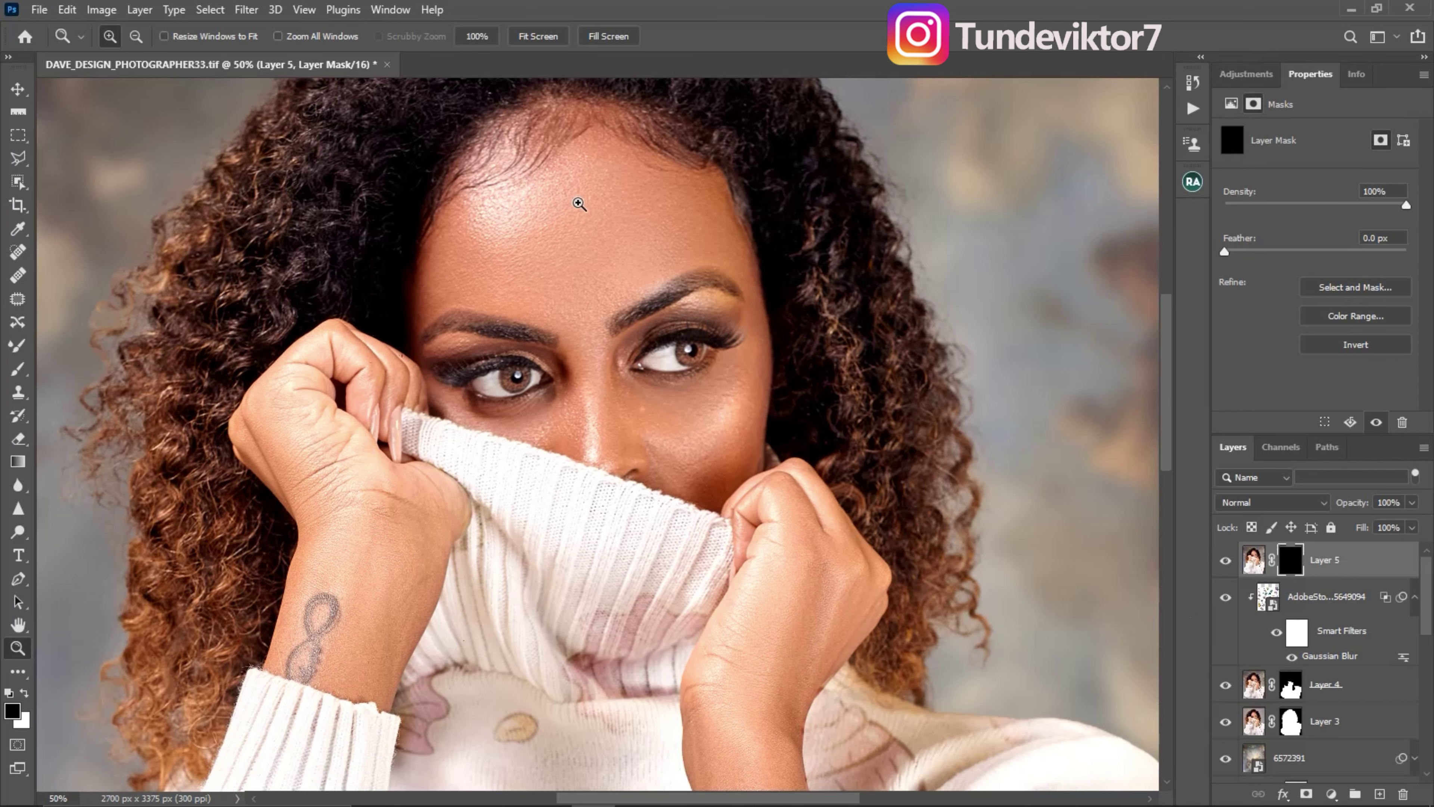
Paint white on Layer 5's mask over the subject's visible face with a large soft brush to reveal the sharpening
key(b)
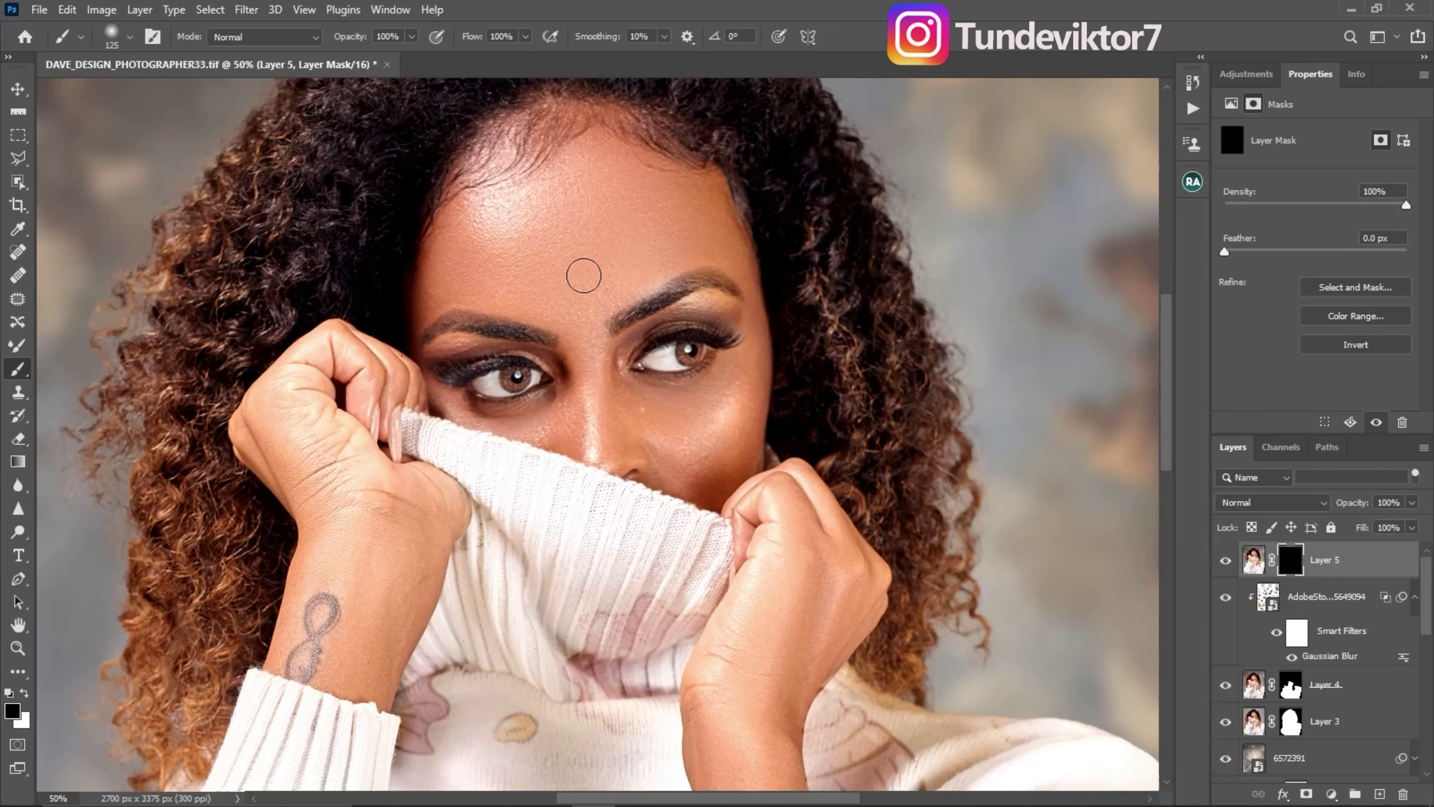
key(bracketright)
key(bracketright)
key(bracketright)
key(bracketright)
key(bracketright)
key(bracketright)
key(bracketright)
key(bracketright)
key(bracketright)
key(x)
mouse_move(612, 256)
mouse_down()
mouse_move(579, 179)
mouse_move(531, 237)
mouse_move(569, 166)
mouse_move(526, 305)
mouse_move(612, 377)
mouse_move(681, 240)
mouse_move(705, 367)
mouse_move(666, 435)
mouse_move(554, 351)
mouse_move(573, 398)
mouse_move(609, 382)
mouse_move(503, 394)
mouse_move(441, 339)
mouse_move(569, 396)
mouse_up()
key(bracketleft)
key(bracketleft)
key(bracketleft)
key(bracketright)
mouse_move(704, 449)
mouse_down()
mouse_move(717, 403)
mouse_move(730, 462)
mouse_move(707, 468)
mouse_move(701, 261)
mouse_move(725, 265)
mouse_move(610, 234)
mouse_move(687, 178)
mouse_move(494, 187)
mouse_move(653, 147)
mouse_move(542, 321)
mouse_move(499, 314)
mouse_move(605, 326)
mouse_move(710, 422)
mouse_move(686, 414)
mouse_move(726, 420)
mouse_move(632, 433)
mouse_up()
key(bracketright)
key(bracketright)
Toggle Layer 5 to check the sharpening, then compare the finished portrait with the original Background layer
click(1225, 561)
click(1225, 561)
click(1253, 559)
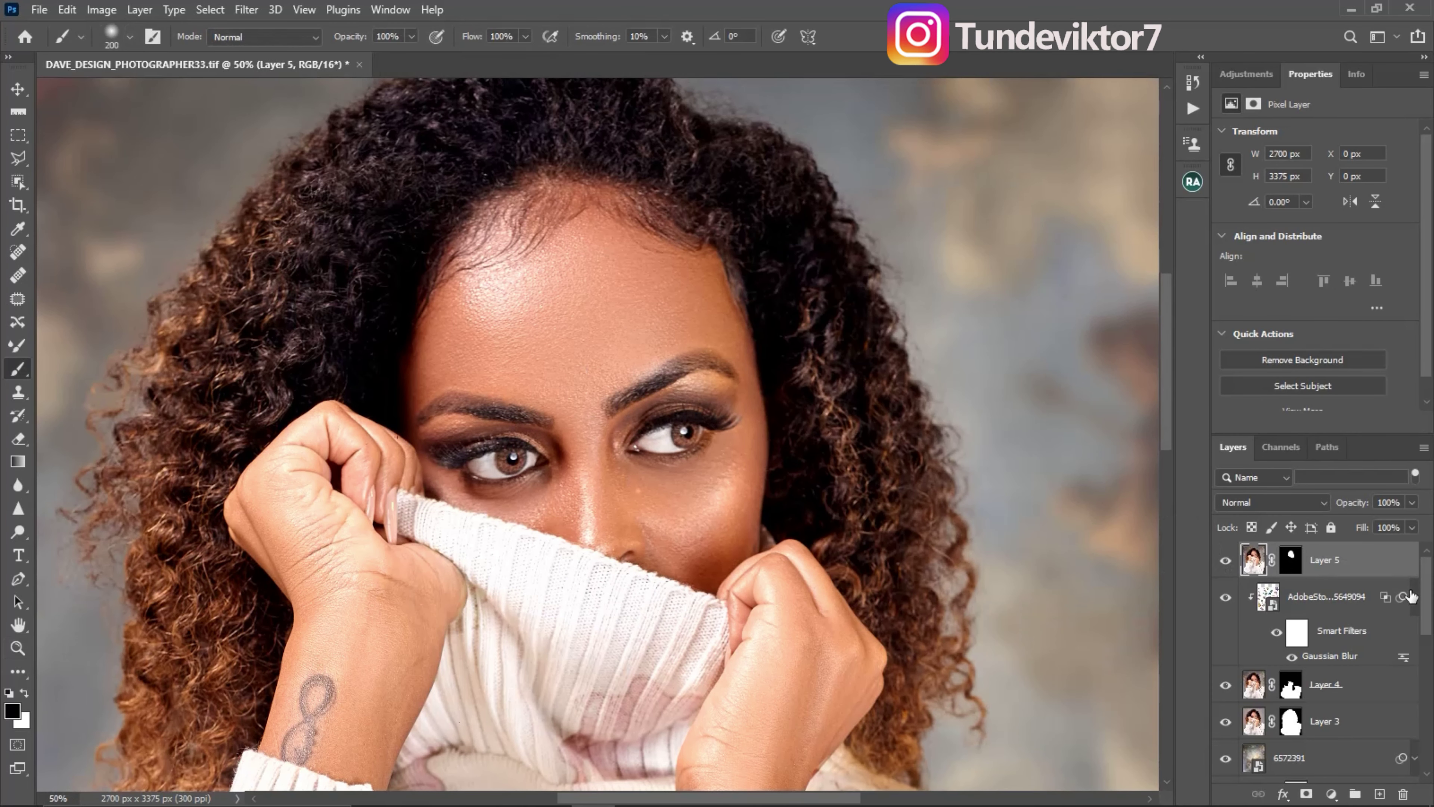
scroll(1425, 596, down, 5)
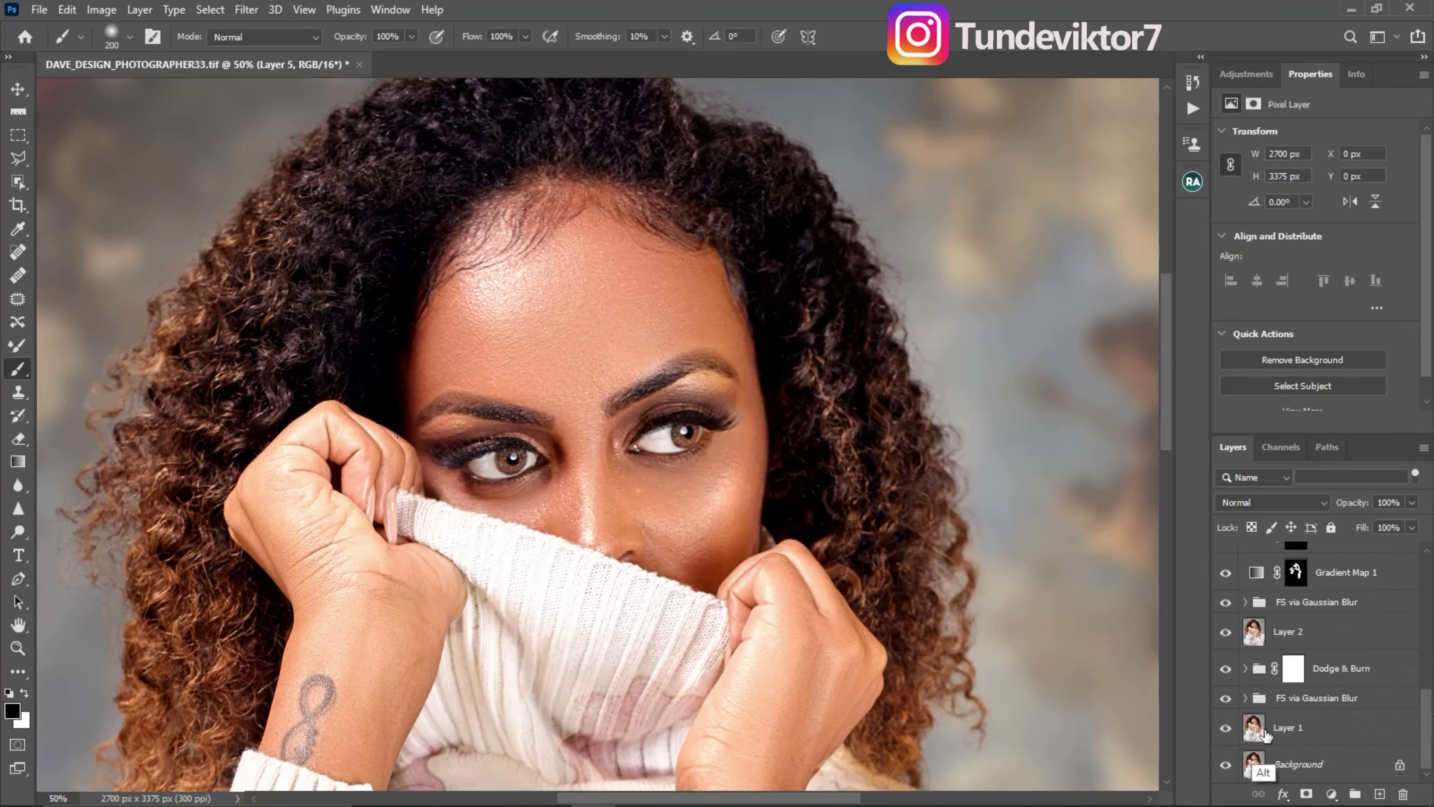
alt+click(1226, 765)
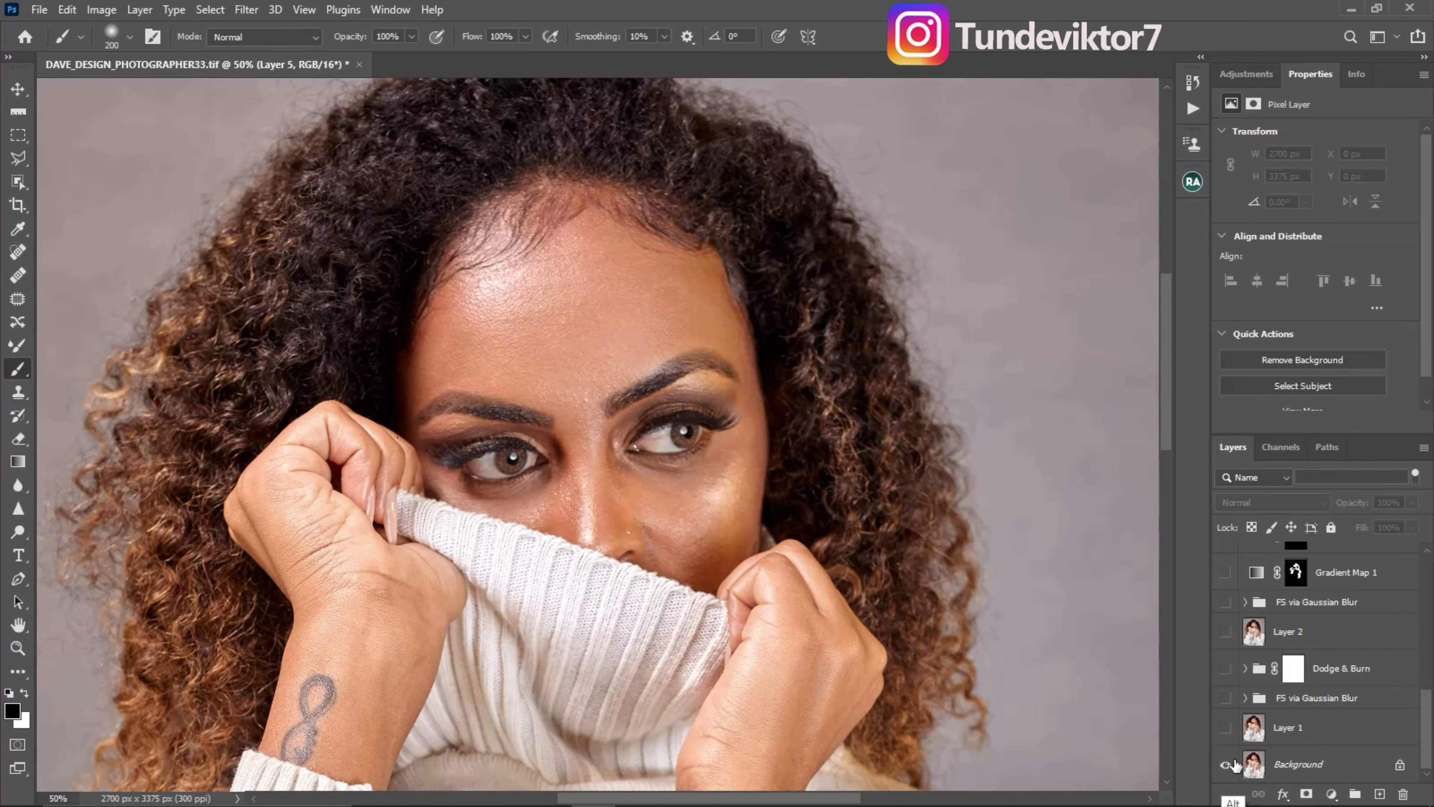
alt+click(1226, 764)
key(z)
alt+click(683, 442)
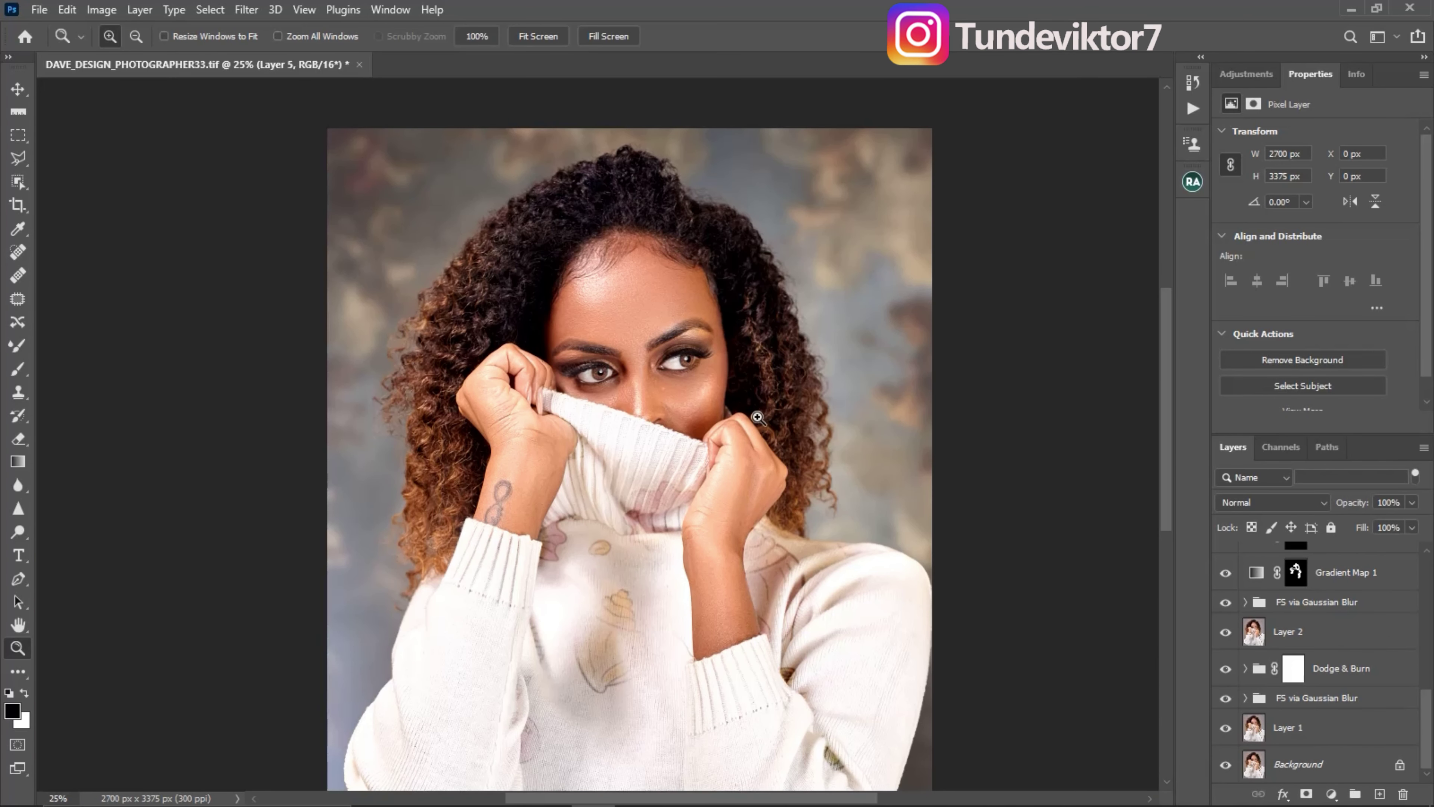
scroll(715, 448, down, 3)
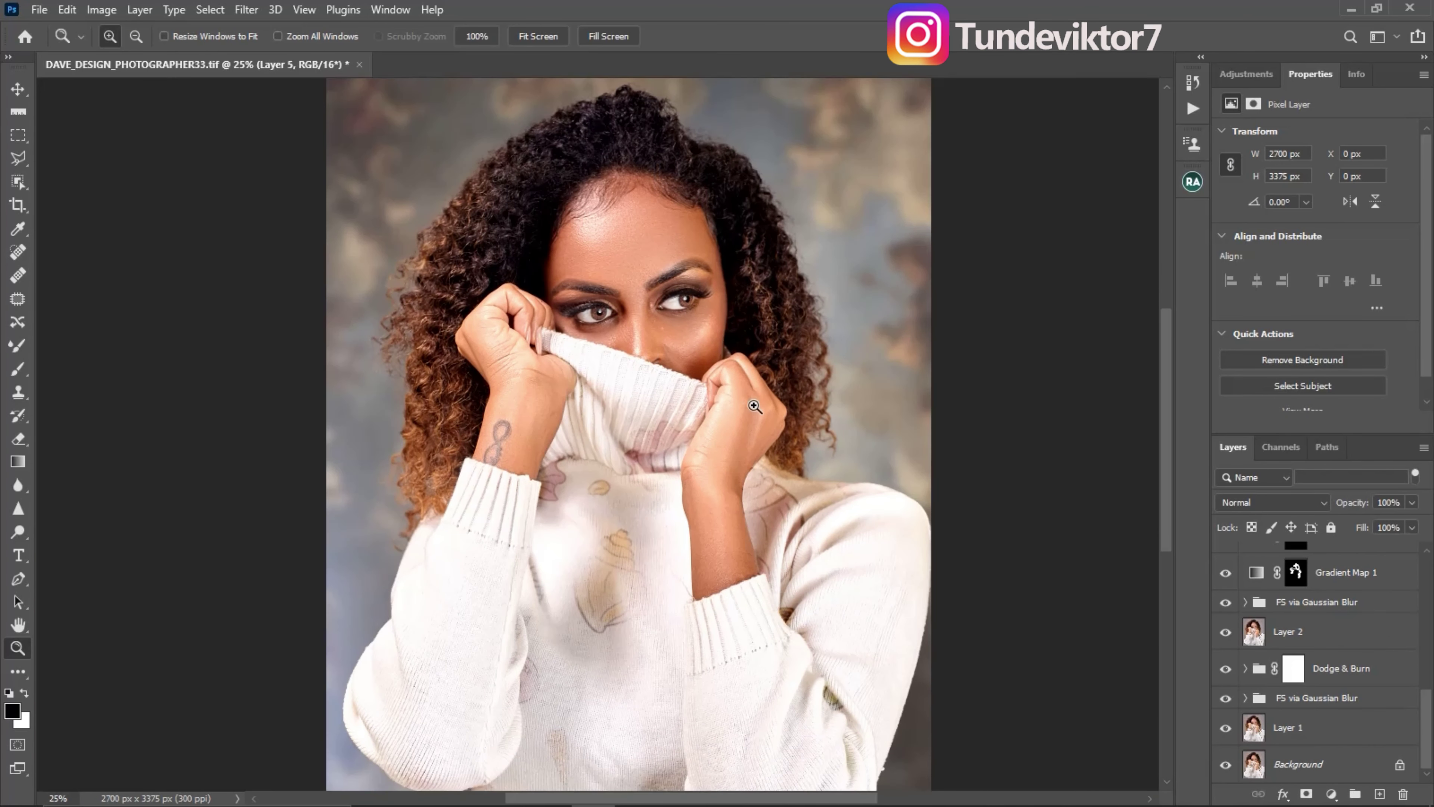